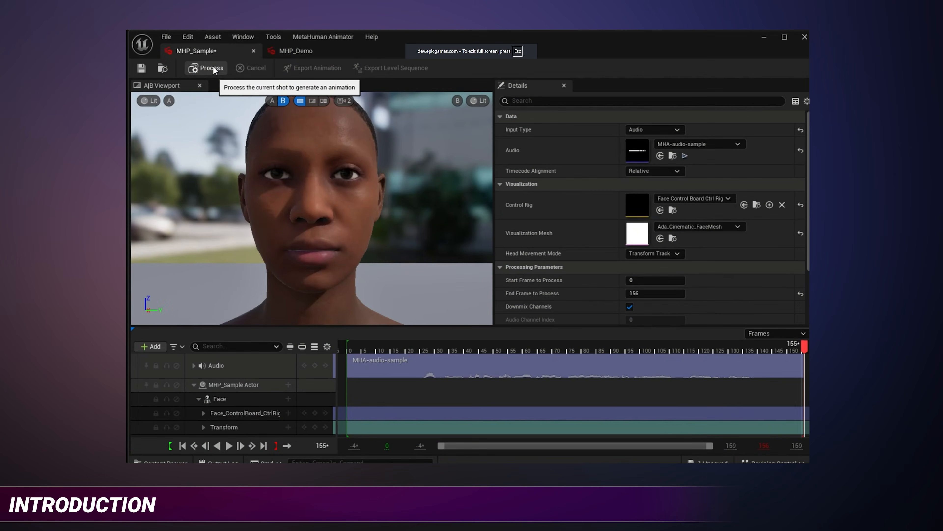
Process the MHP_Sample shot to generate facial animation from the MHA-audio-sample audio, and play the result.
{"action": "left_click", "coordinate": [214, 68]}
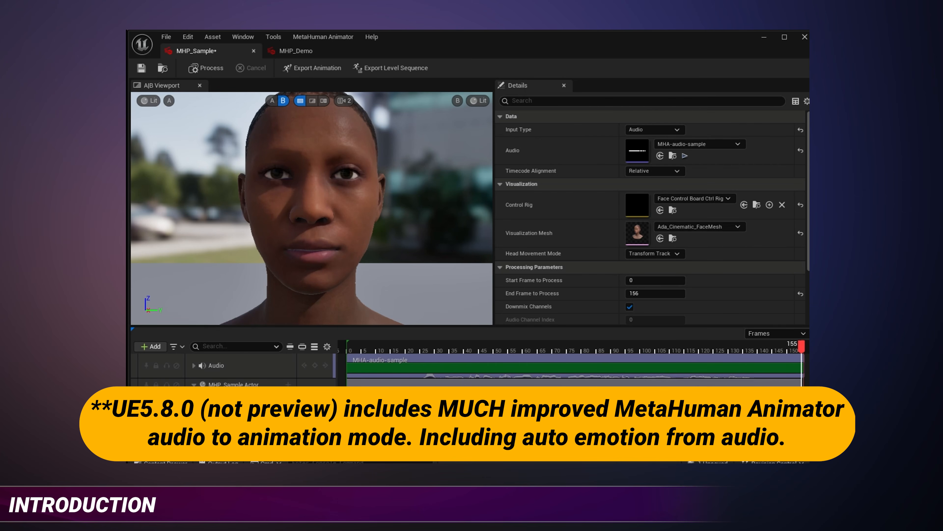
{"action": "key", "text": "space"}
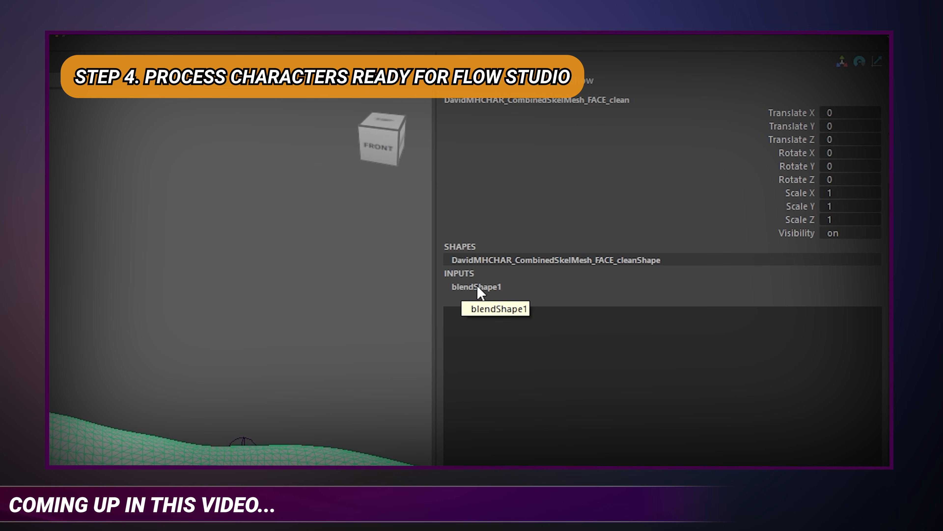
In Maya, show the face mesh's blendShape1 settings and open Joint Mapping from the character validation.
{"action": "left_click", "coordinate": [477, 287]}
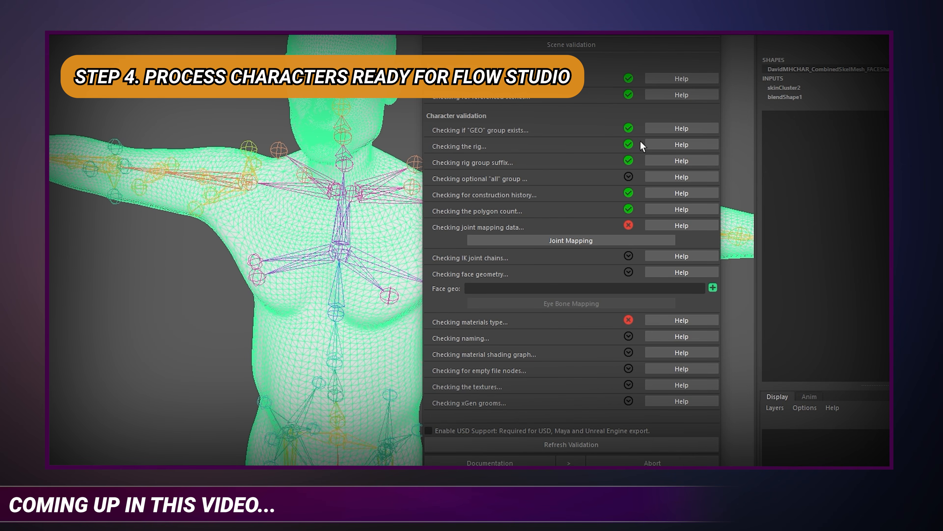
{"action": "left_click", "coordinate": [569, 242]}
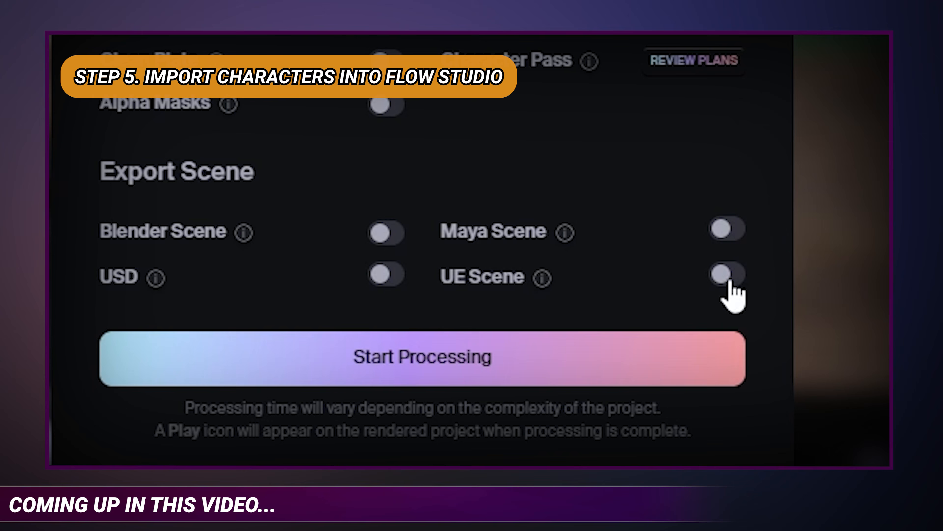
In Flow Studio, enable the UE Scene export for processing and open the Export Scene(s) options.
{"action": "left_click", "coordinate": [728, 275]}
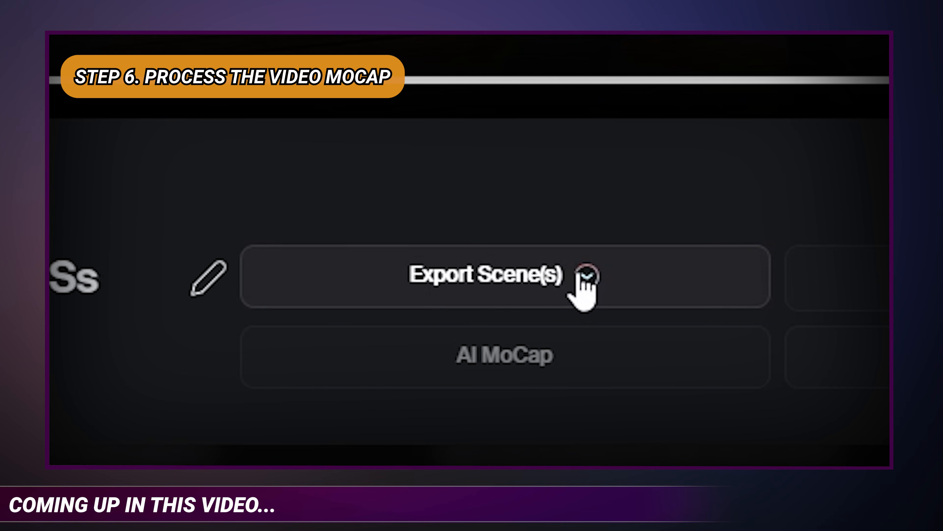
{"action": "left_click", "coordinate": [584, 275]}
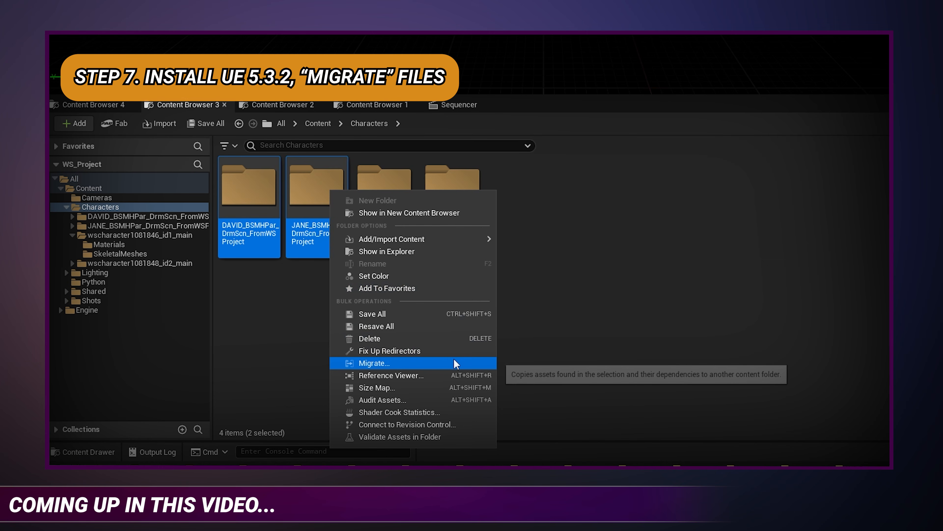
In Unreal, migrate the selected DAVID and JANE BSMHPar_DrmScn_FromWSProject character folders to another content folder.
{"action": "left_click", "coordinate": [454, 363]}
{"action": "left_click", "coordinate": [573, 437]}
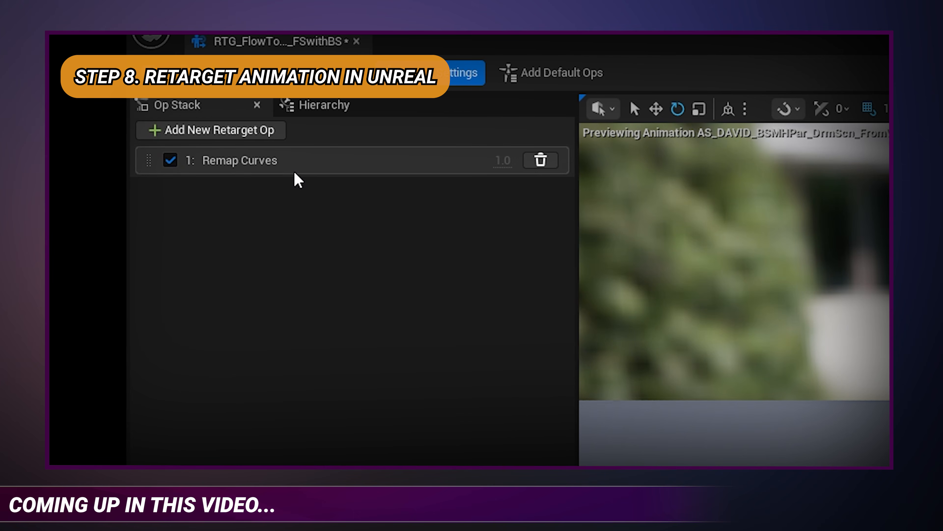
Paste the copied curve mappings into Curves to Remap of the retargeter's Remap Curves op.
{"action": "left_click", "coordinate": [297, 170]}
{"action": "right_click", "coordinate": [575, 260]}
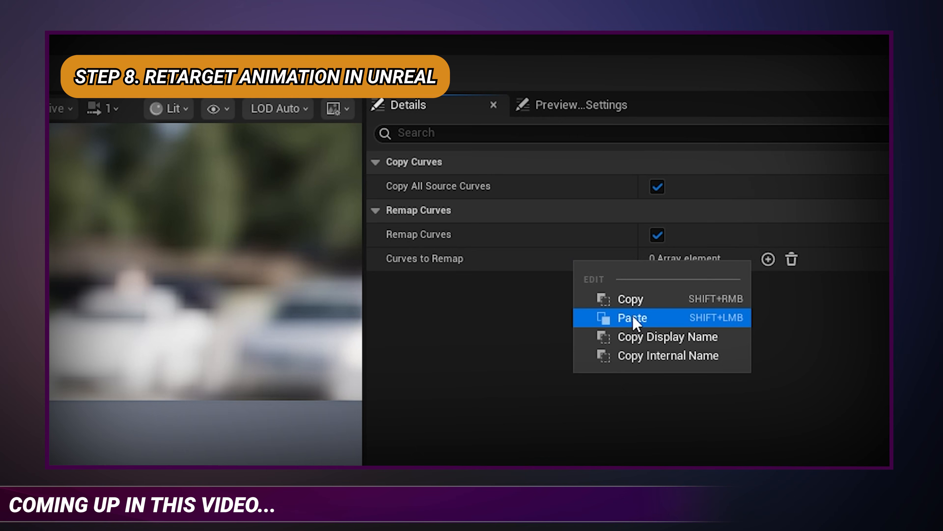
{"action": "left_click", "coordinate": [634, 318]}
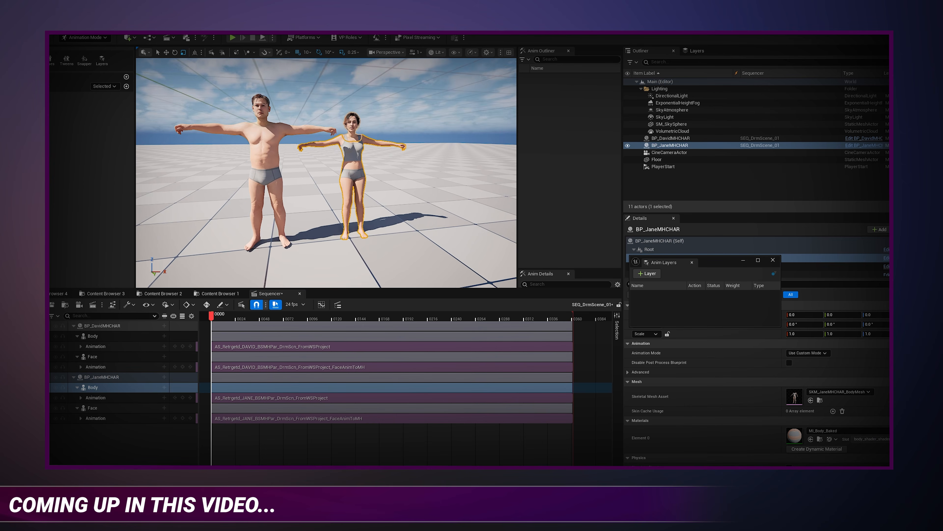
Hide the viewport overlays with game view and scrub the retargeted David and Jane sequence from its first frame.
{"action": "middle_click_drag", "start_coordinate": [326, 173], "coordinate": [322, 176]}
{"action": "key", "text": "g"}
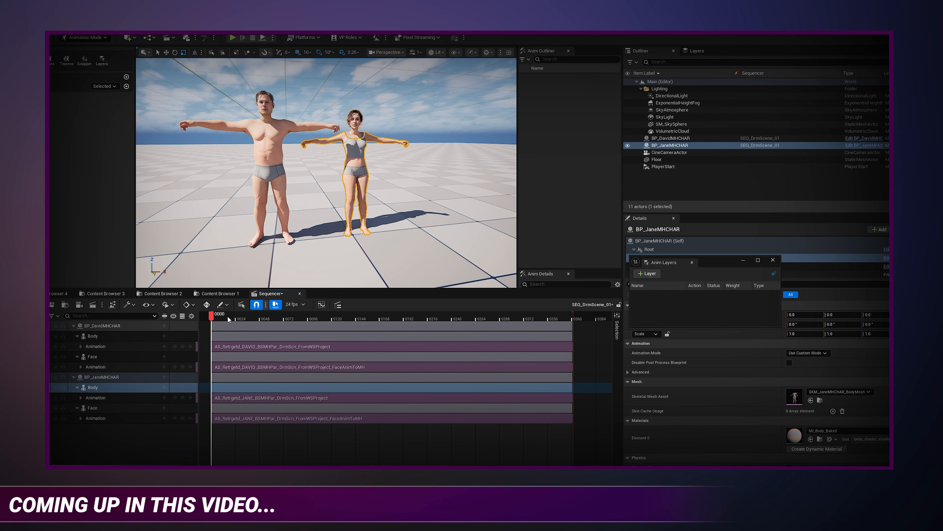
{"action": "left_click_drag", "start_coordinate": [225, 315], "coordinate": [242, 313]}
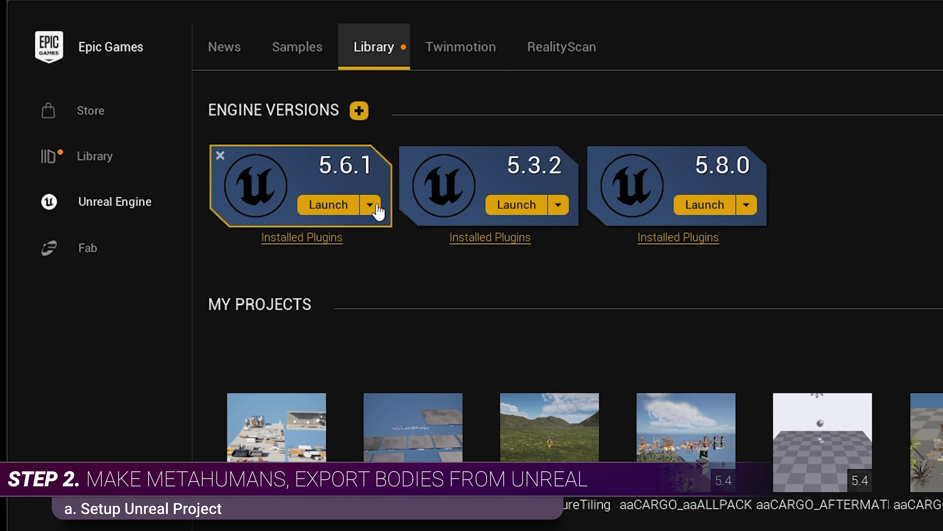
In the Epic Games Launcher, check that MetaHuman Creator Core Data is included in the Unreal Engine 5.6.1 installation options.
{"action": "left_click", "coordinate": [370, 208]}
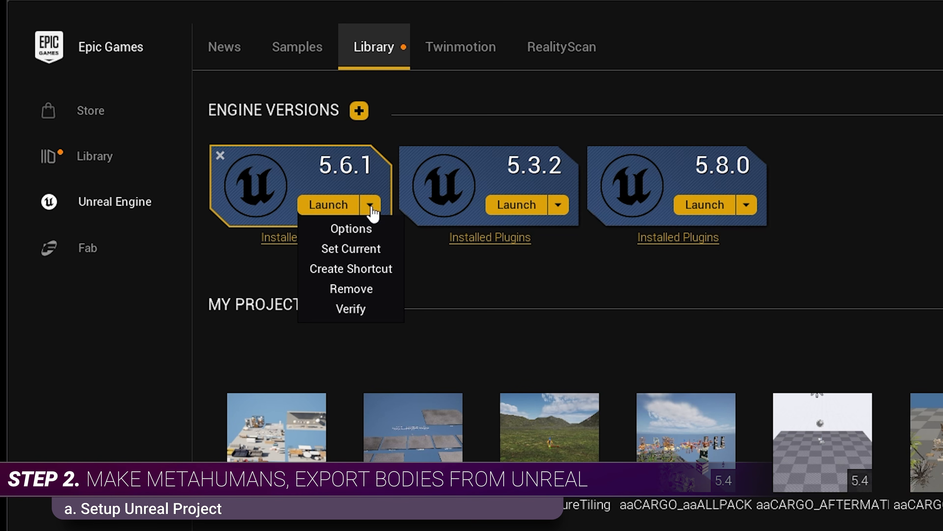
{"action": "left_click", "coordinate": [351, 232]}
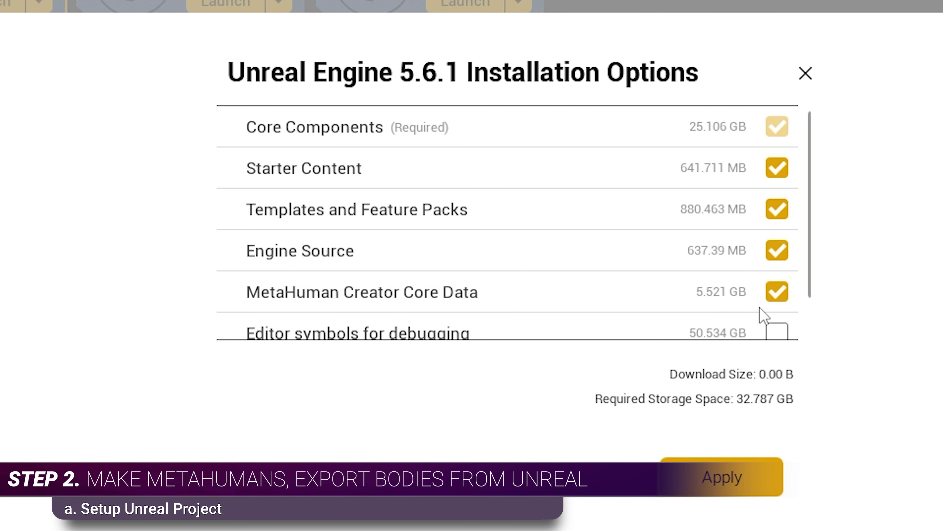
{"action": "left_click", "coordinate": [805, 73]}
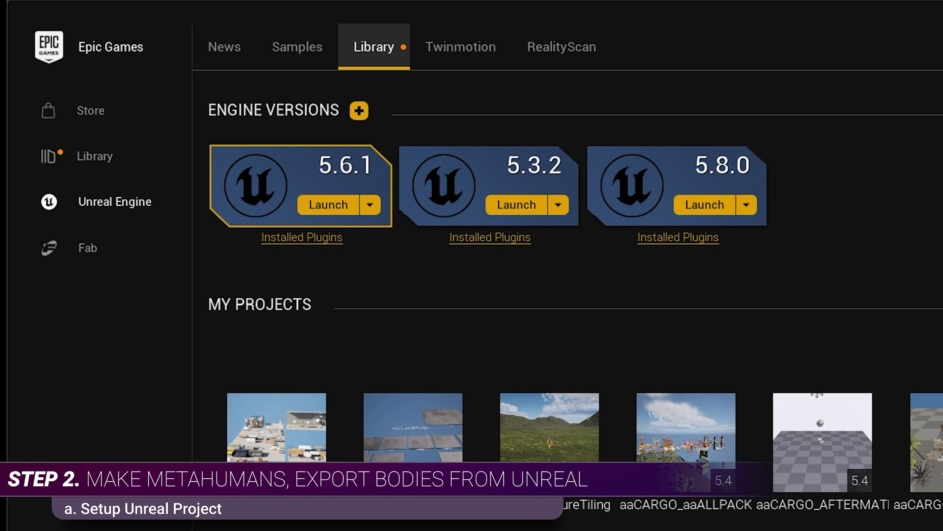
Launch Unreal Engine 5.6.1 and create a Blank Film / Video & Live Events project named t260619mhparambs in F:\UEPROJECTS.
{"action": "left_click", "coordinate": [324, 205]}
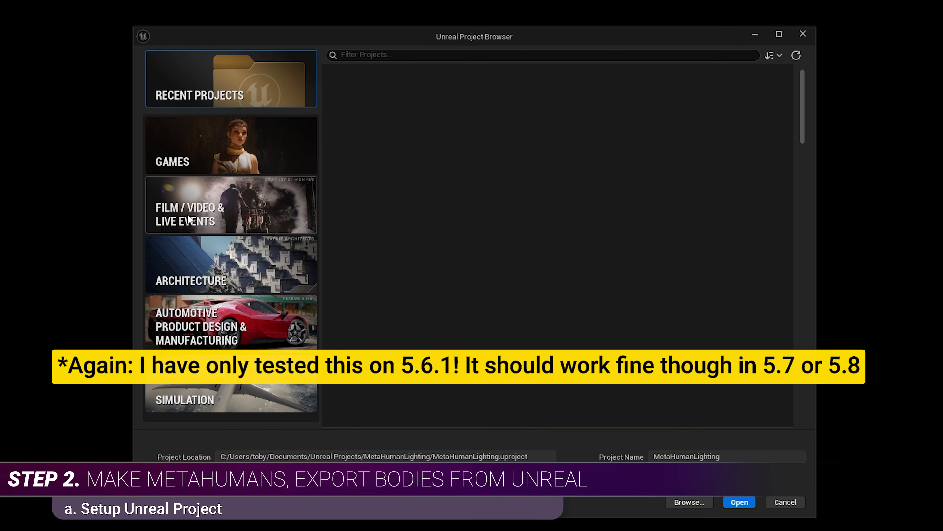
{"action": "left_click", "coordinate": [203, 213]}
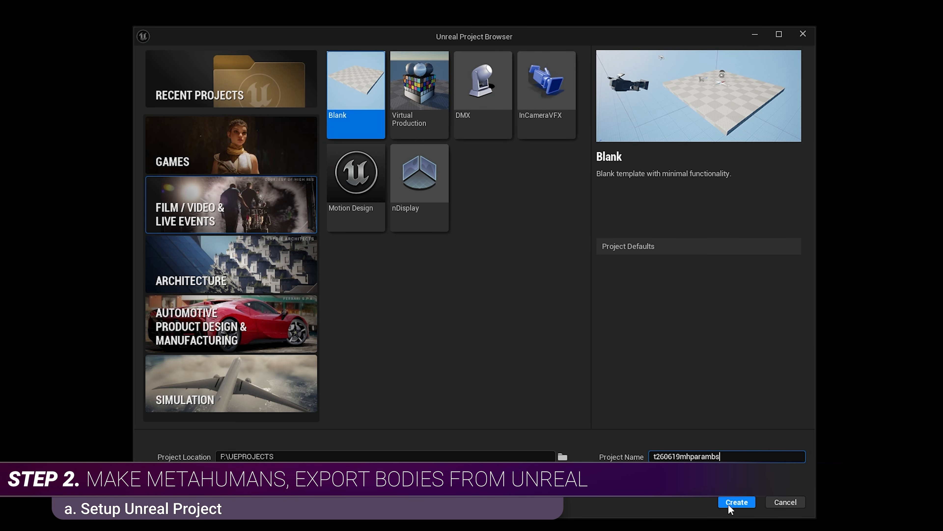
{"action": "left_click", "coordinate": [736, 502]}
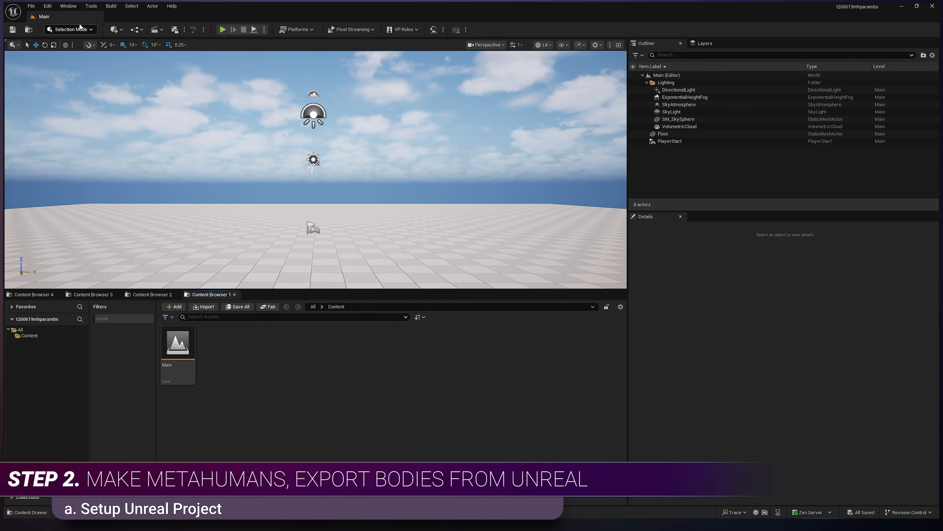
Find the MetaHuman plugins and enable Animator, Animator Calibration Processing, Animator Depth Processing, Core Tech and Creator.
{"action": "left_click", "coordinate": [48, 6]}
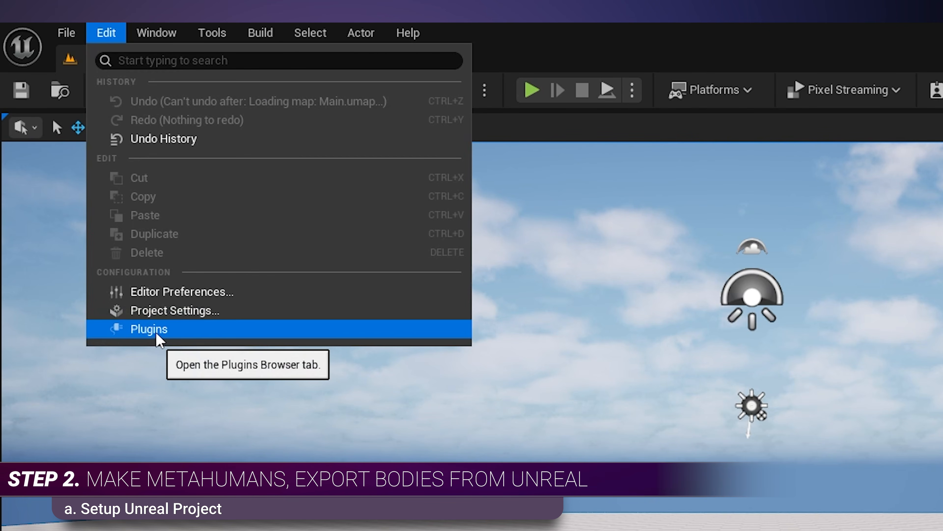
{"action": "left_click", "coordinate": [156, 331]}
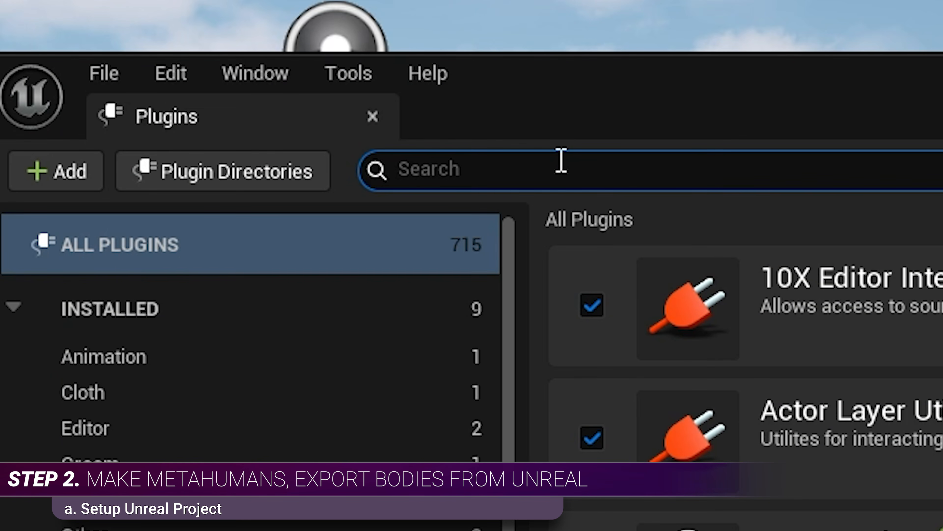
{"action": "type", "text": "metahuman"}
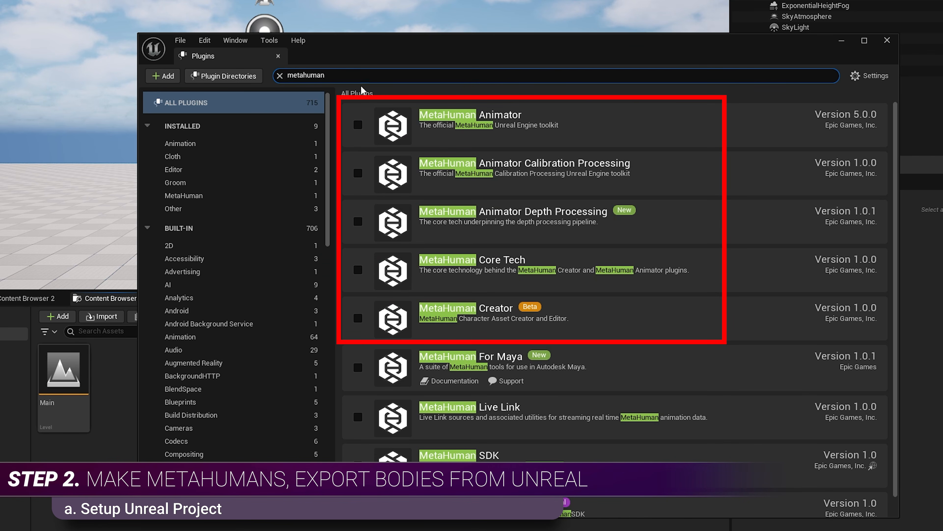
{"action": "left_click", "coordinate": [358, 125]}
{"action": "left_click", "coordinate": [358, 173]}
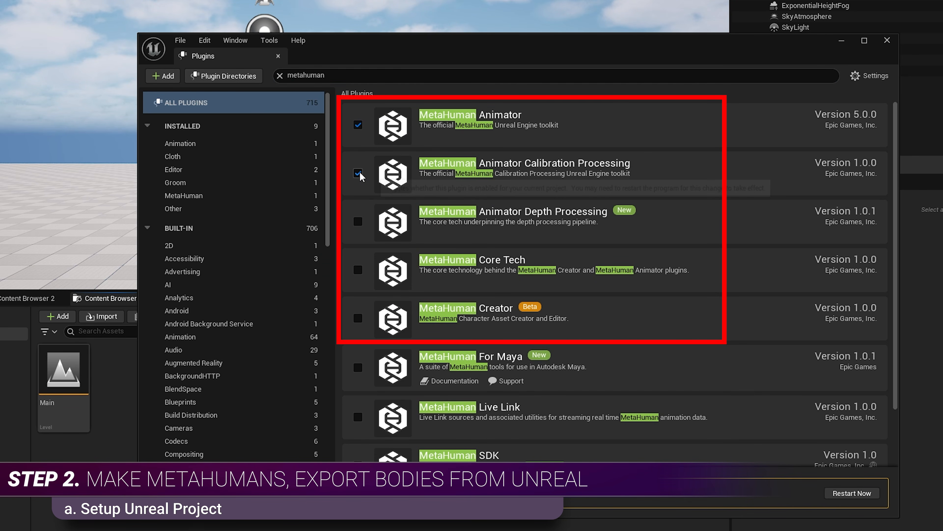
{"action": "left_click", "coordinate": [357, 222]}
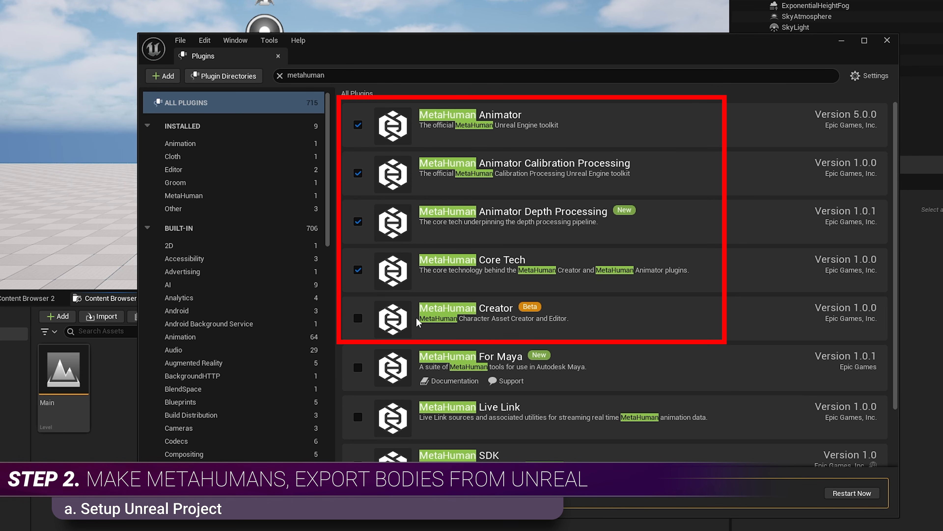
{"action": "left_click", "coordinate": [358, 318]}
{"action": "left_click", "coordinate": [574, 280]}
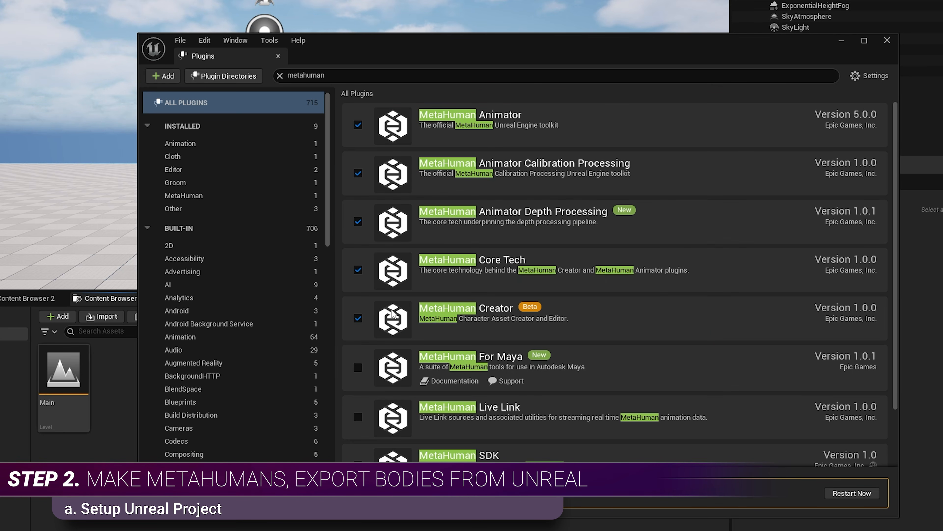
Check the remaining MetaHuman plugins, restart the editor to apply the plugin changes, and close the Plugins window.
{"action": "scroll", "coordinate": [499, 340], "scroll_direction": "down", "scroll_amount": 1}
{"action": "scroll", "coordinate": [469, 432], "scroll_direction": "down", "scroll_amount": 1}
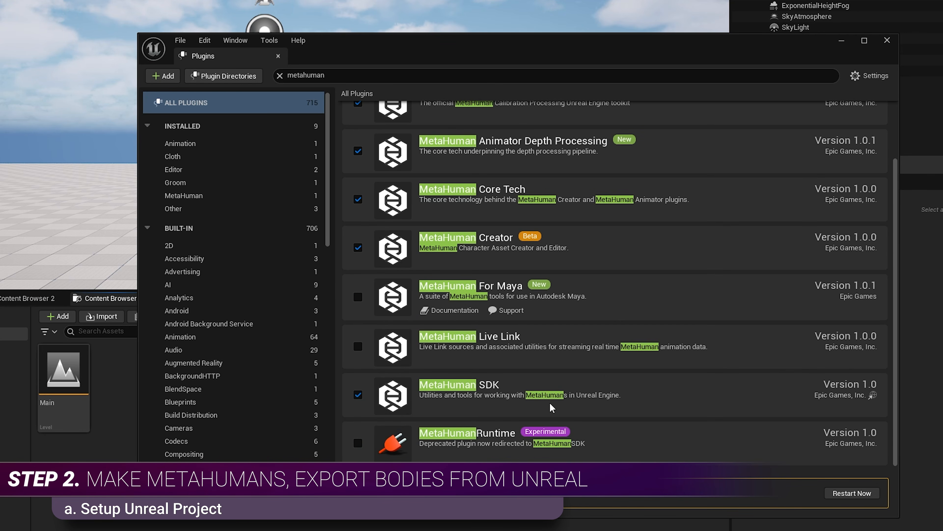
{"action": "left_click", "coordinate": [851, 493]}
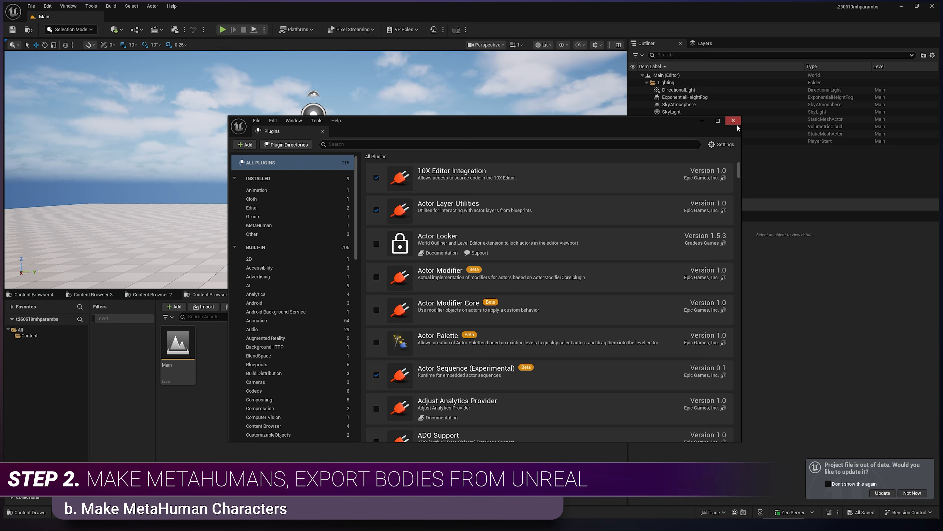
{"action": "left_click", "coordinate": [732, 122]}
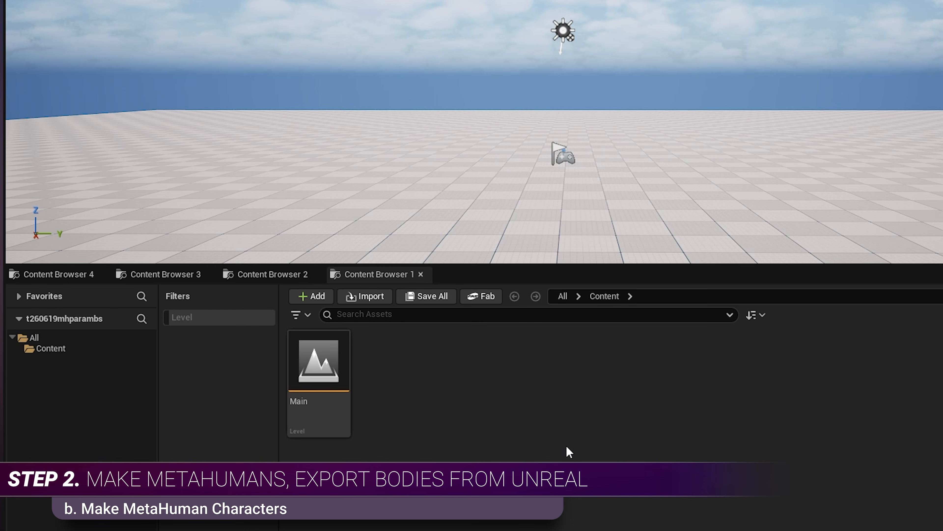
Create a folder named Characters in the project's Content folder and open it.
{"action": "right_click", "coordinate": [604, 296]}
{"action": "left_click", "coordinate": [578, 124]}
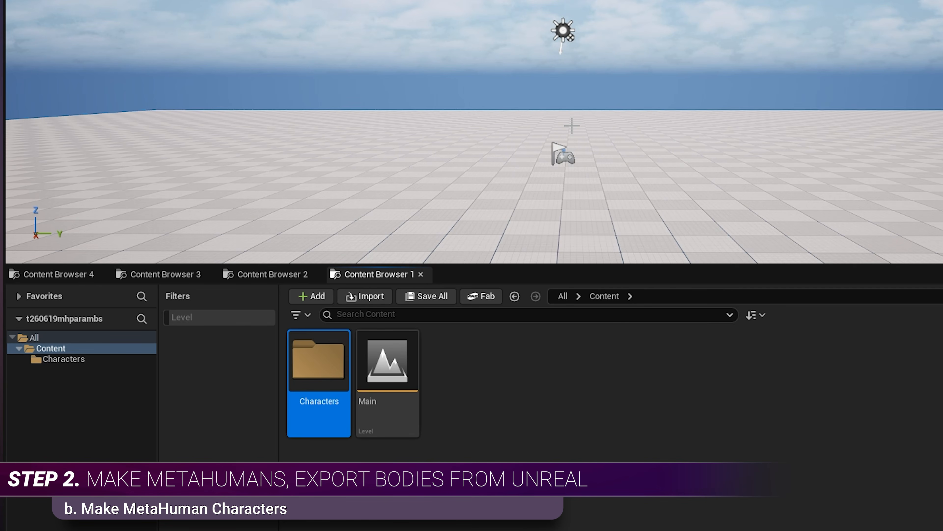
{"action": "key", "text": "Return"}
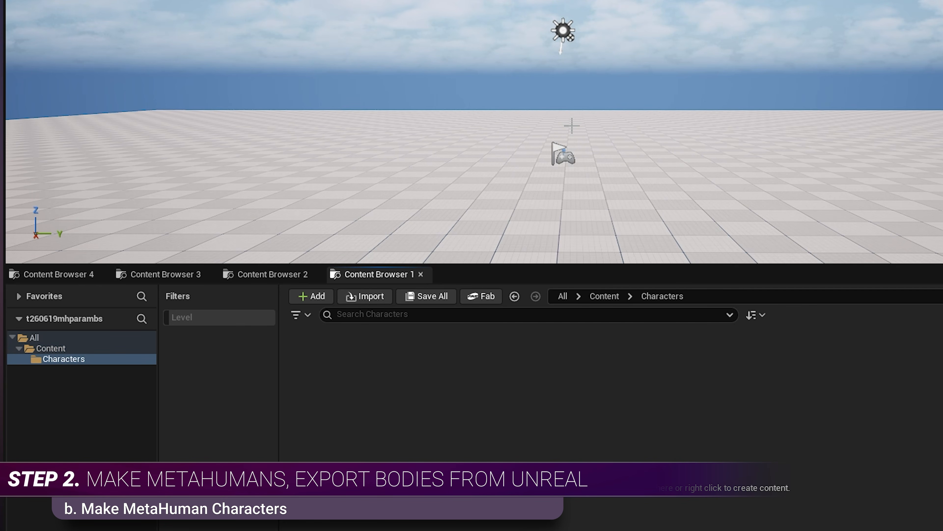
Create a MetaHuman Character asset named DavidMHCHAR in the Characters folder.
{"action": "right_click", "coordinate": [456, 426]}
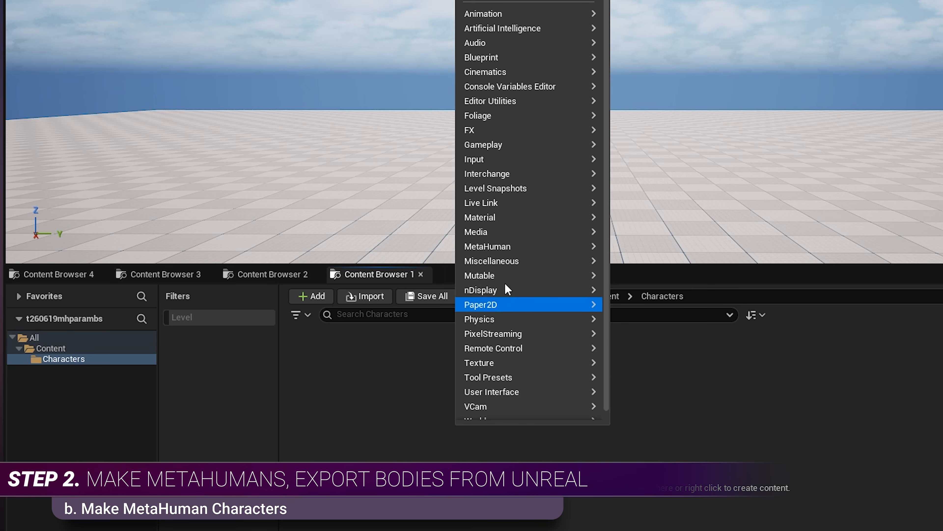
{"action": "mouse_move", "coordinate": [507, 248]}
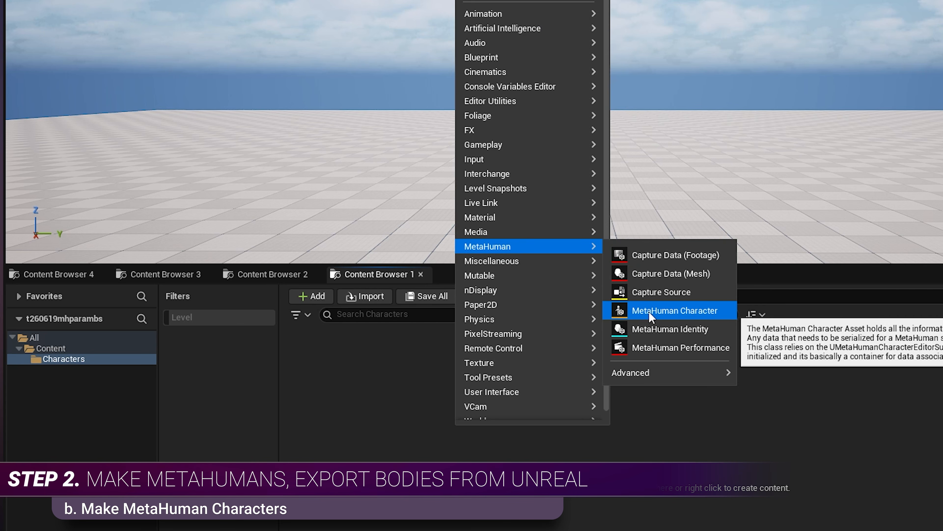
{"action": "left_click", "coordinate": [670, 314]}
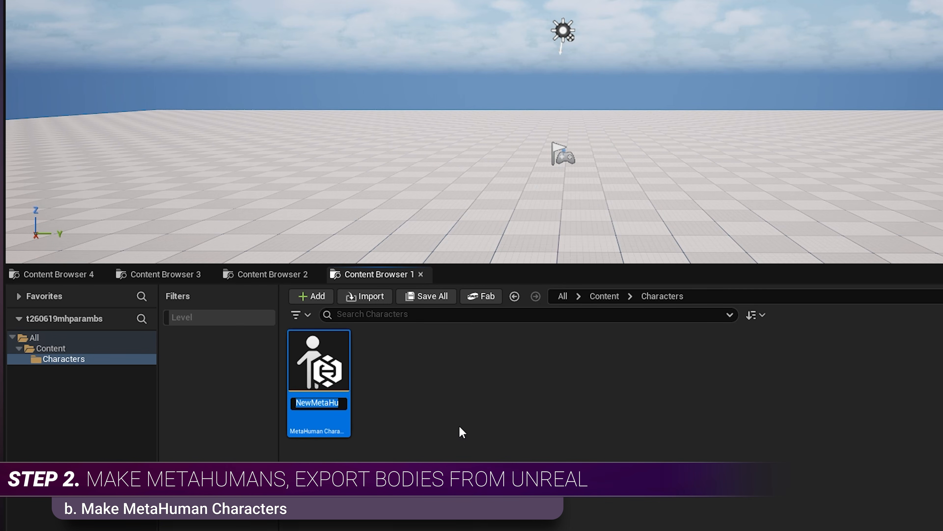
{"action": "type", "text": "DavidMHCHAR"}
{"action": "key", "text": "Return"}
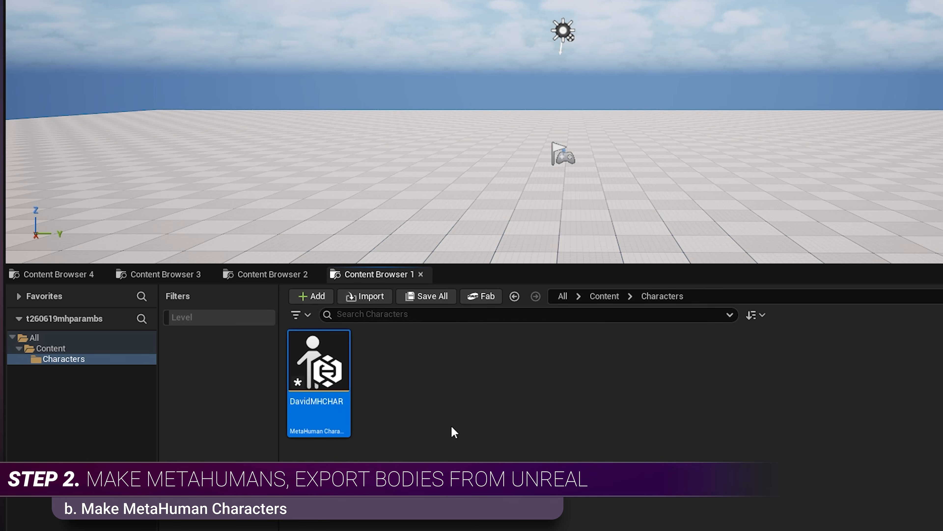
Open the DavidMHCHAR asset for editing and enable the missing project settings it needs.
{"action": "double_click", "coordinate": [330, 377]}
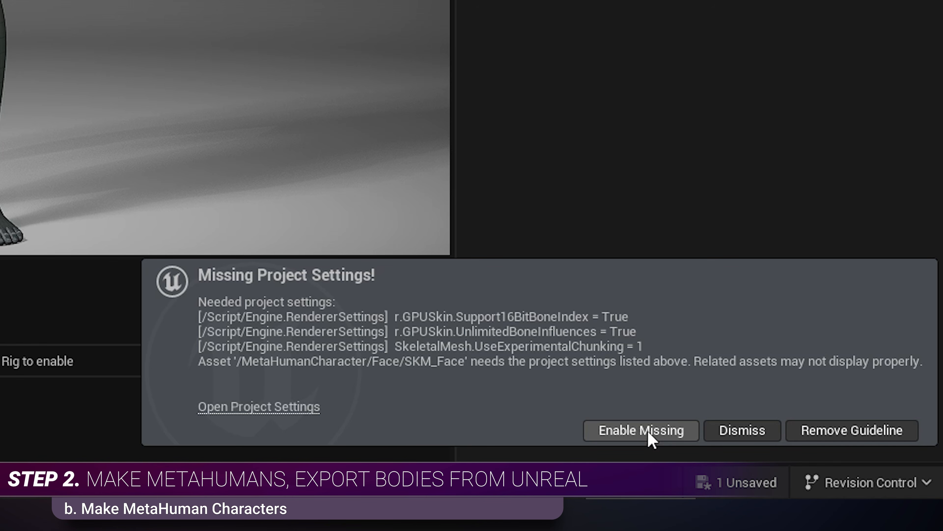
{"action": "left_click", "coordinate": [649, 439]}
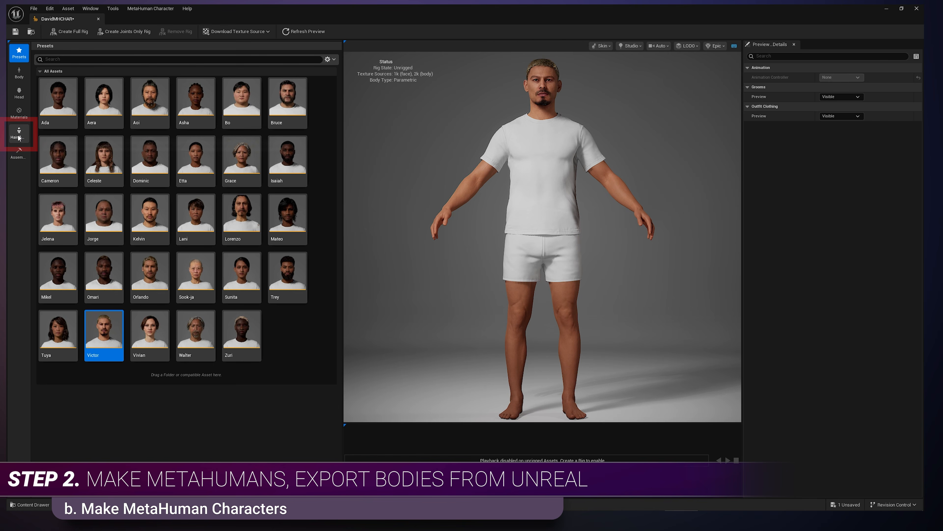
Browse the character styling options and give DavidMHCHAR short dark hair.
{"action": "left_click_drag", "start_coordinate": [338, 135], "coordinate": [334, 357]}
{"action": "left_click", "coordinate": [59, 329]}
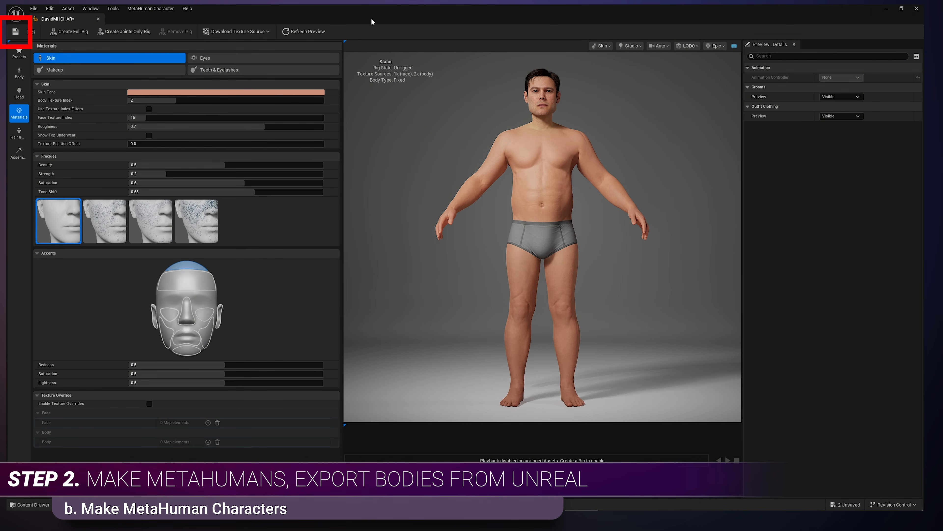
Save DavidMHCHAR, and export its combined skeletal mesh to the Characters folder as DavidMHCHAR_CombinedSkelMesh.
{"action": "left_click", "coordinate": [14, 33]}
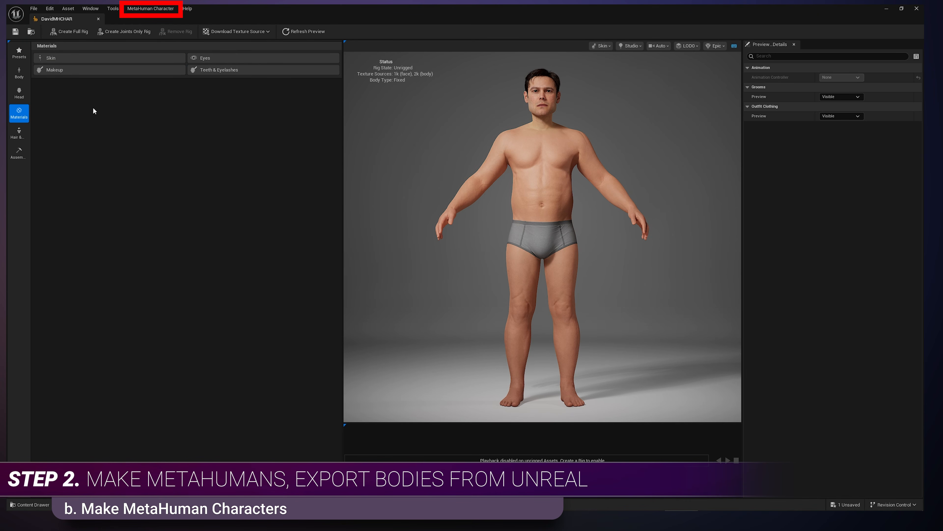
{"action": "left_click", "coordinate": [156, 8]}
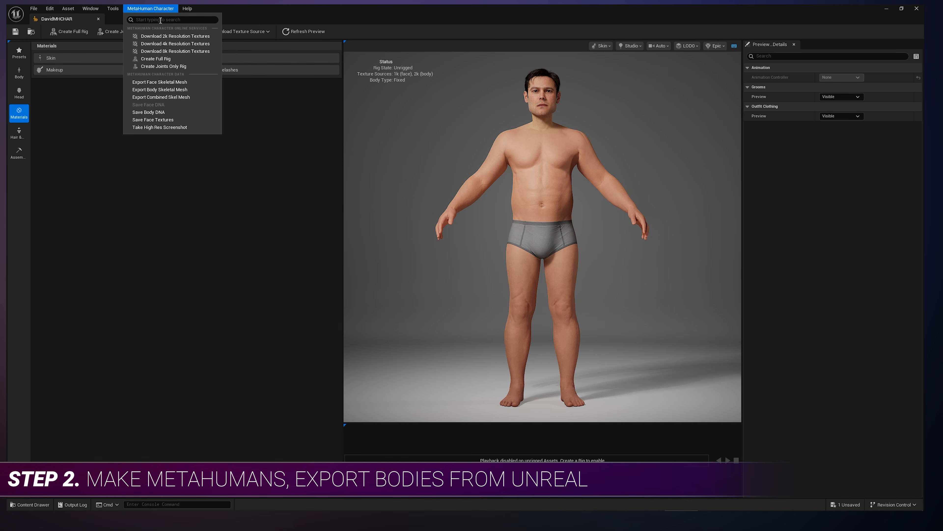
{"action": "left_click", "coordinate": [169, 97]}
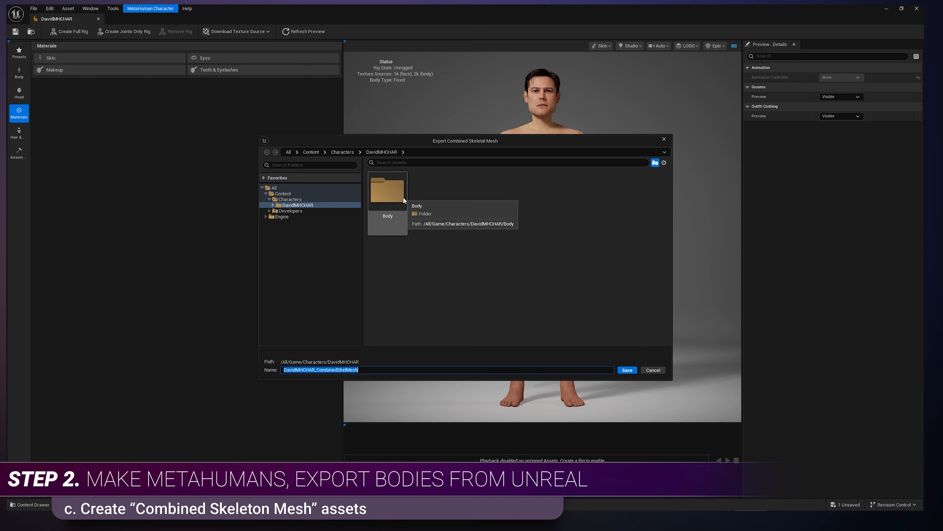
{"action": "left_click", "coordinate": [292, 200]}
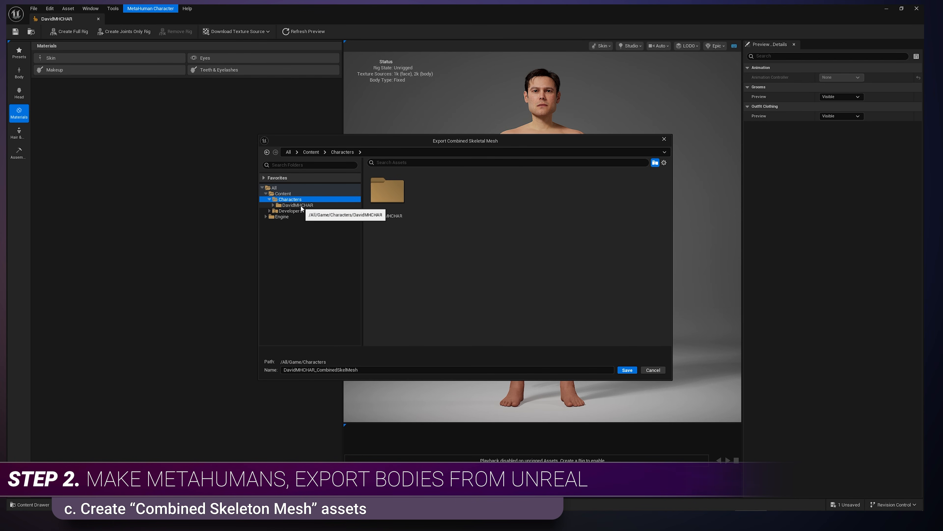
{"action": "left_click", "coordinate": [627, 371]}
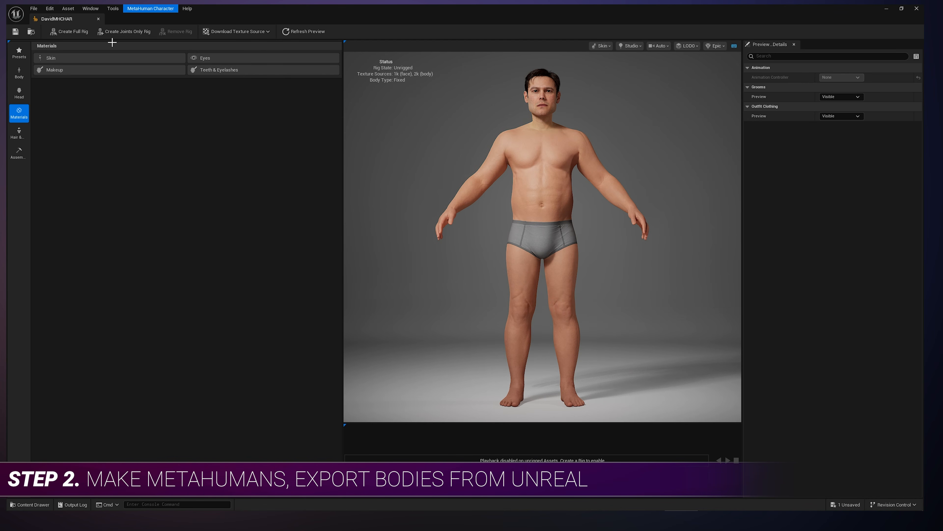
{"action": "left_click", "coordinate": [99, 19]}
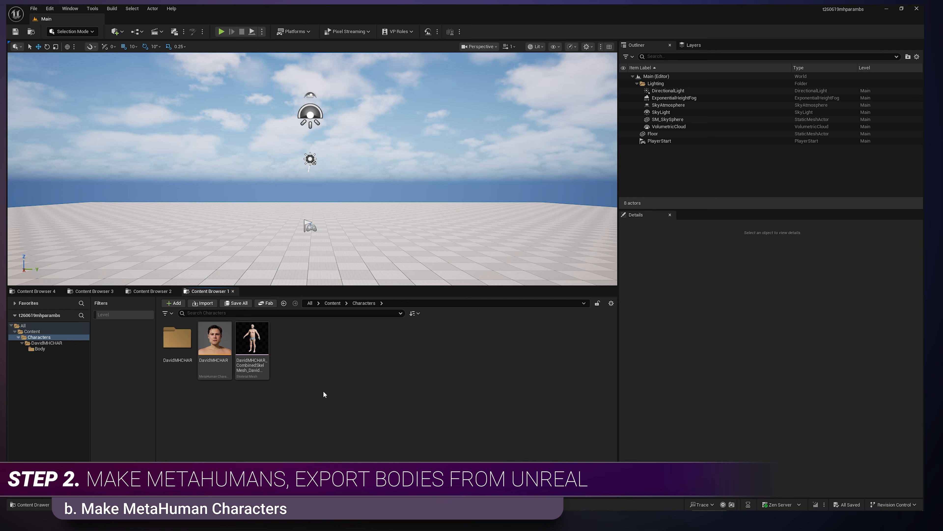
Create a second MetaHuman Character asset named JaneMHCHAR in the Characters folder.
{"action": "right_click", "coordinate": [304, 367]}
{"action": "mouse_move", "coordinate": [360, 413]}
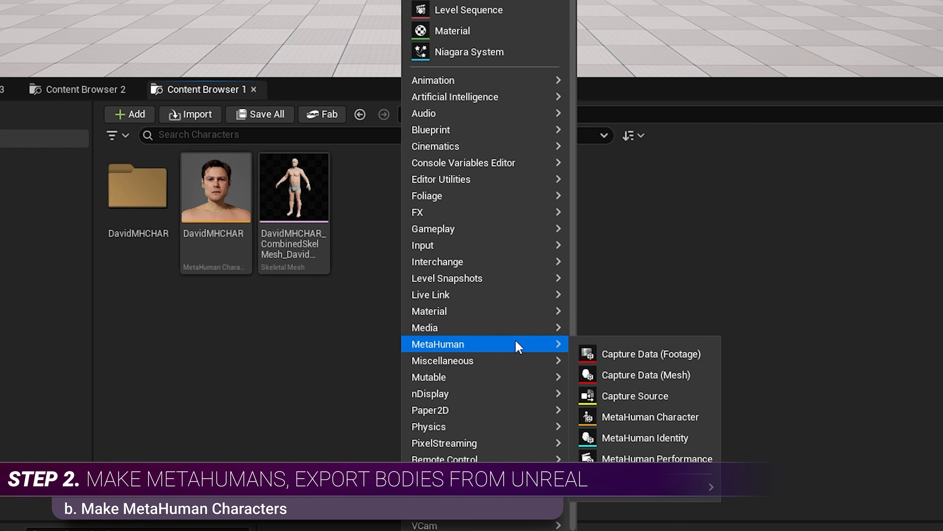
{"action": "left_click", "coordinate": [647, 417]}
{"action": "type", "text": "Jane"}
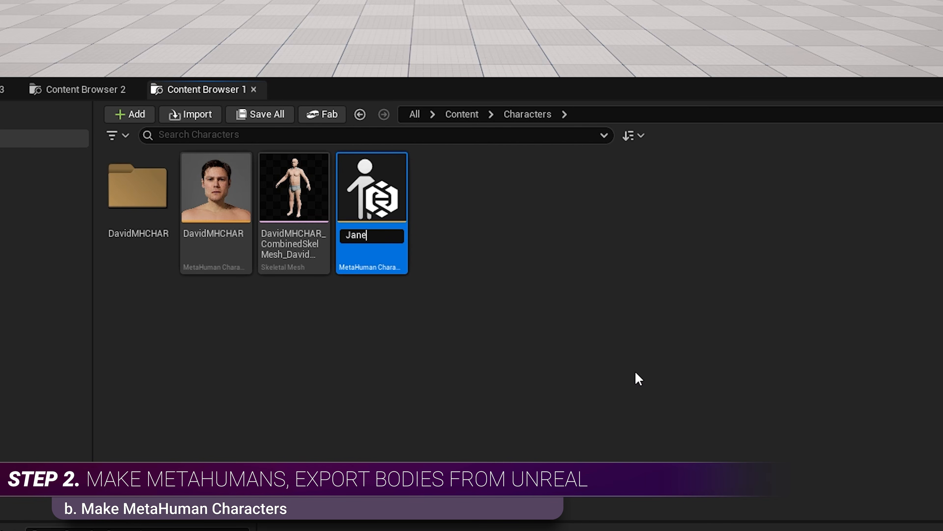
{"action": "type", "text": "MHCHAR"}
{"action": "key", "text": "Return"}
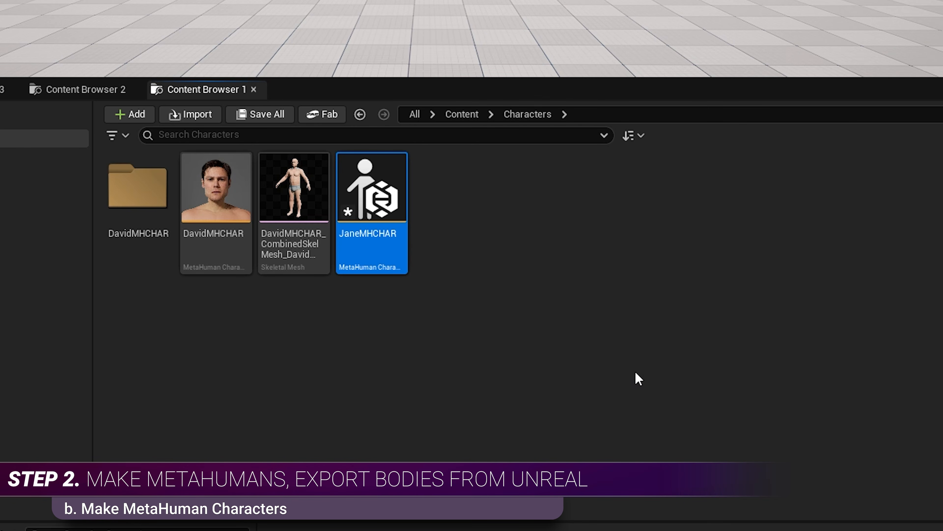
Apply the Vivian preset to JaneMHCHAR and remove its default outfit garment.
{"action": "double_click", "coordinate": [367, 203]}
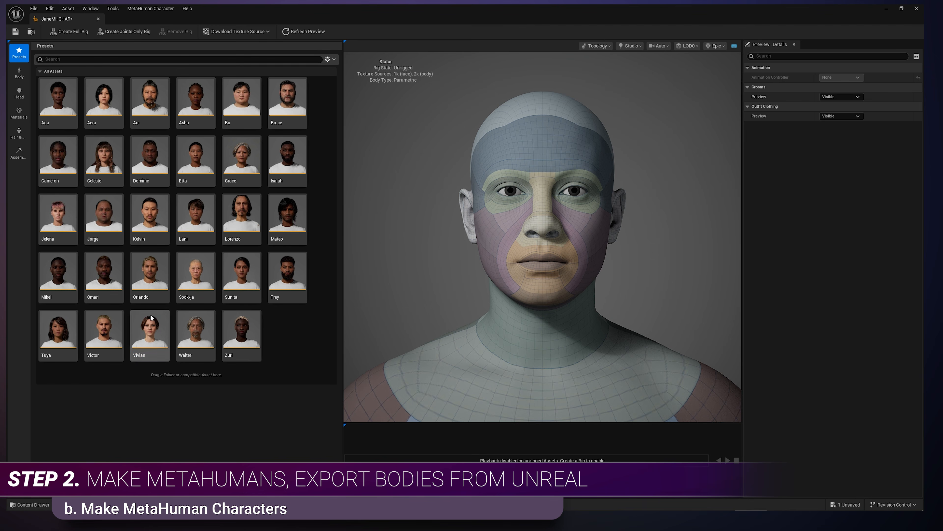
{"action": "double_click", "coordinate": [143, 327]}
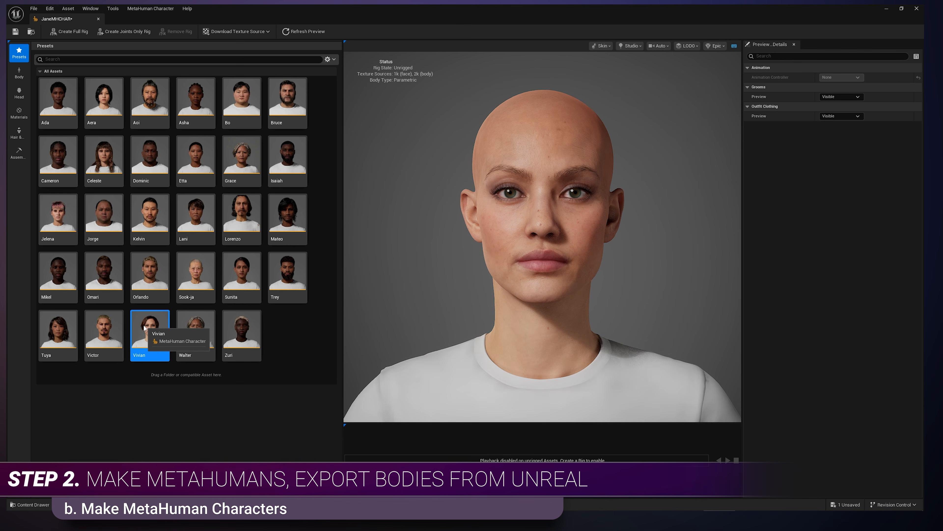
{"action": "left_click", "coordinate": [20, 135]}
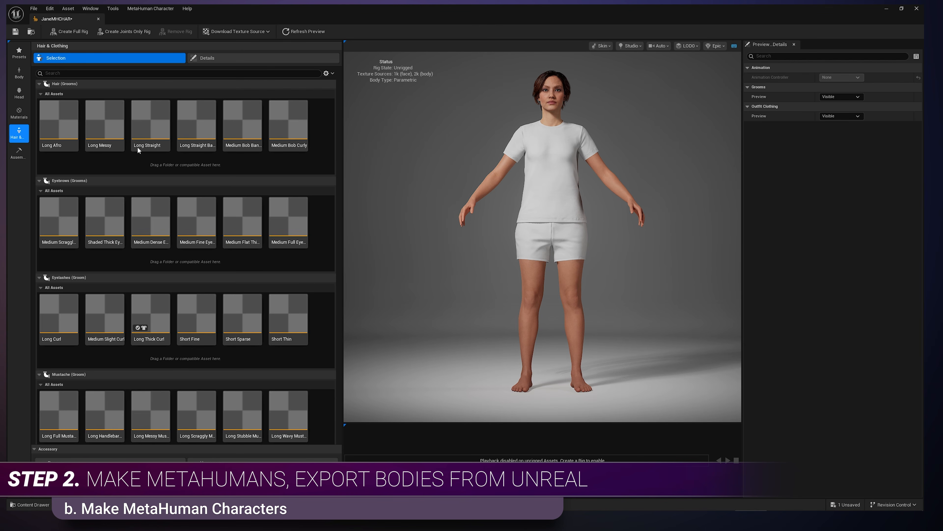
{"action": "left_click_drag", "start_coordinate": [339, 183], "coordinate": [338, 387]}
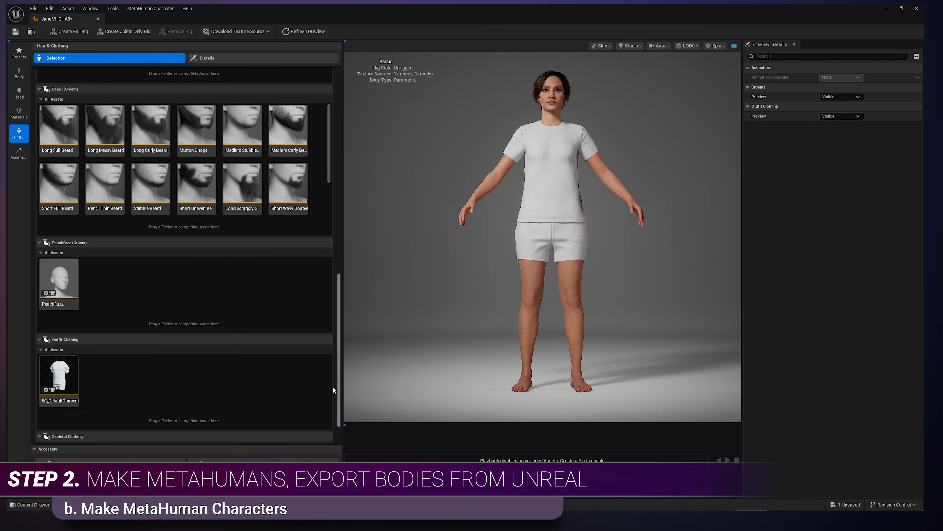
{"action": "left_click", "coordinate": [65, 379]}
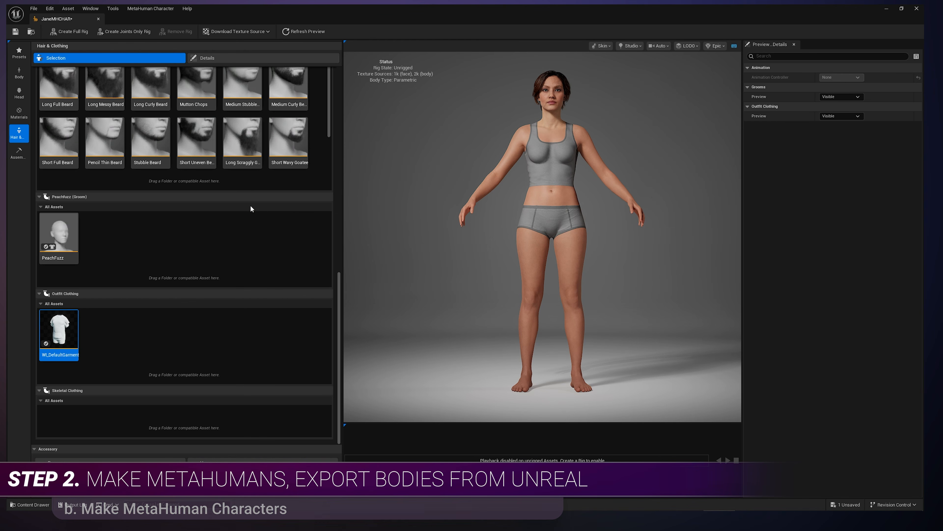
Save JaneMHCHAR, and export its combined skeletal mesh to the Characters folder as JaneMHCHAR_CombinedSkelMesh.
{"action": "left_click", "coordinate": [15, 32]}
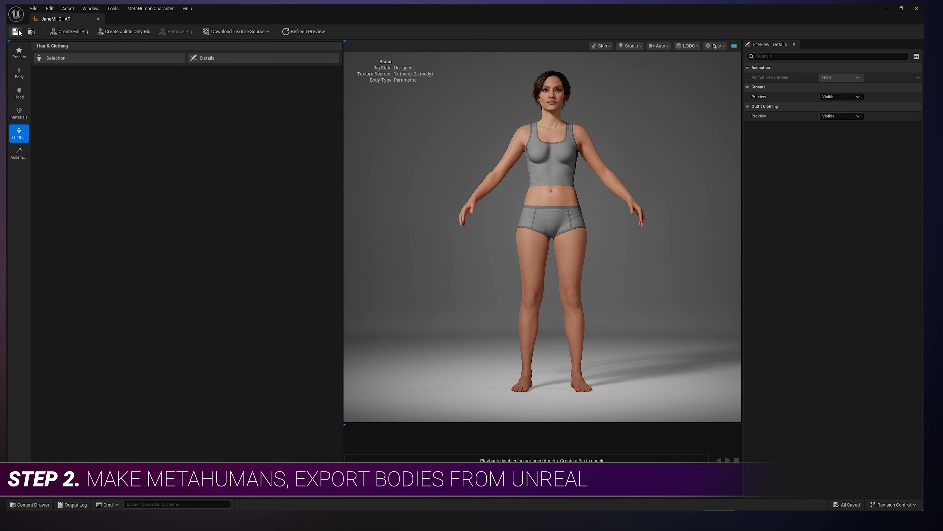
{"action": "left_click", "coordinate": [142, 9]}
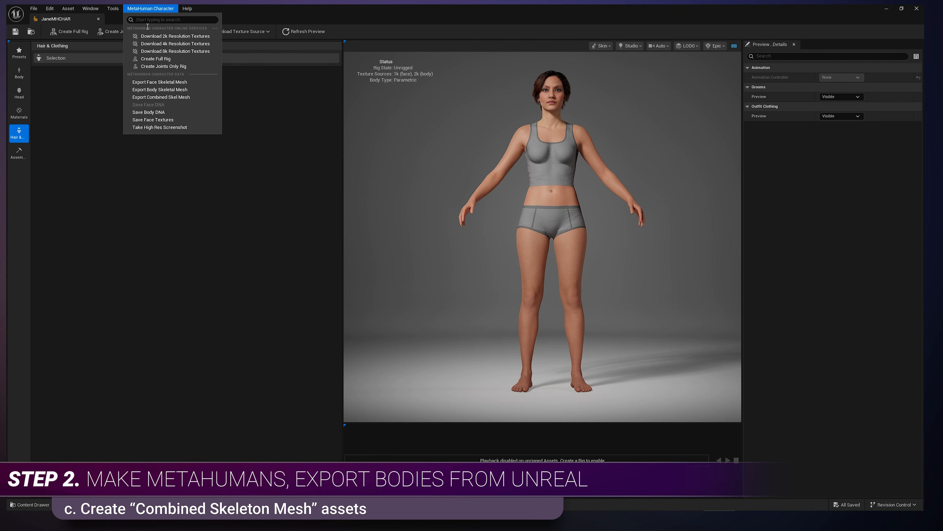
{"action": "left_click", "coordinate": [161, 97]}
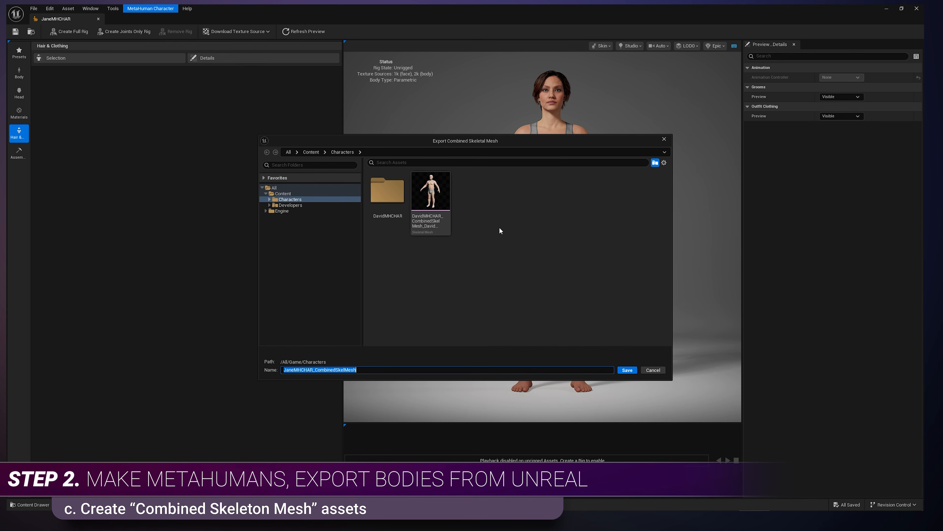
{"action": "left_click", "coordinate": [309, 202]}
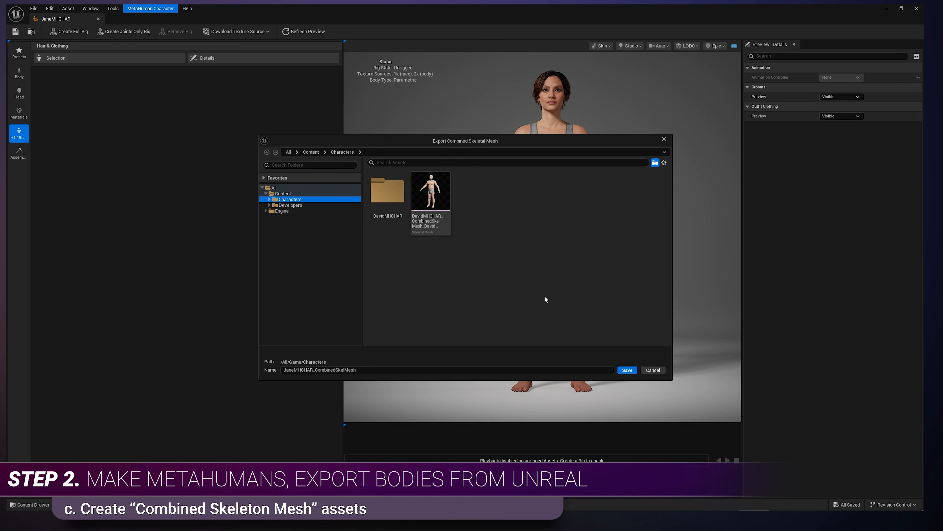
{"action": "left_click", "coordinate": [628, 370]}
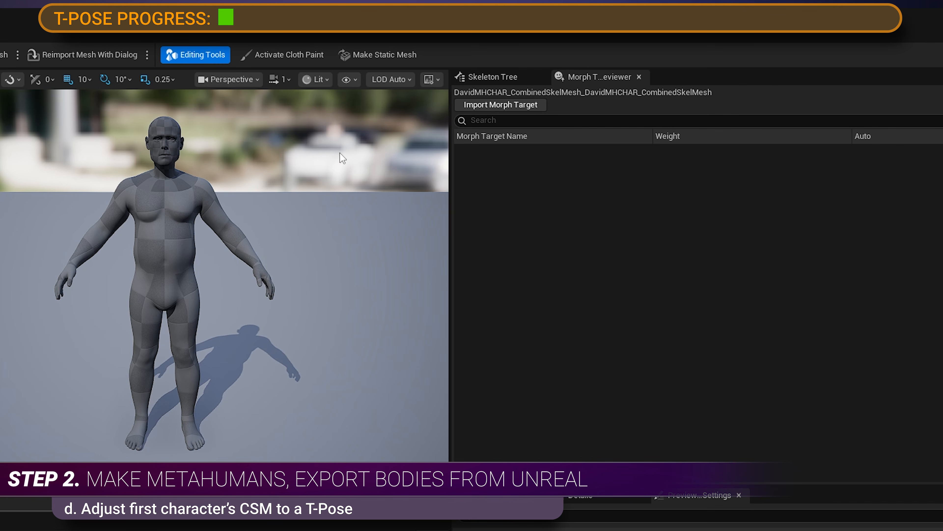
Set the rotation pitch of the clavicle_l bone in David's combined skeletal mesh to -80°.
{"action": "left_click", "coordinate": [498, 77]}
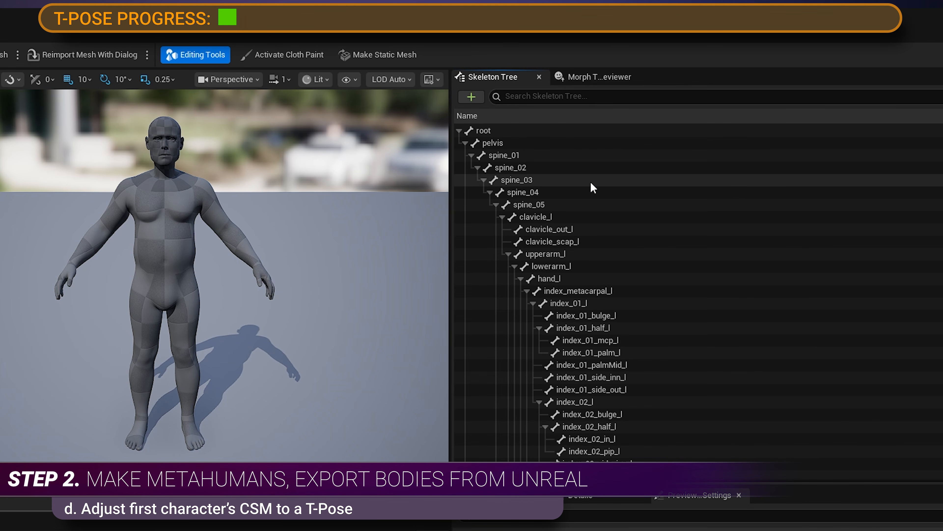
{"action": "left_click", "coordinate": [547, 218]}
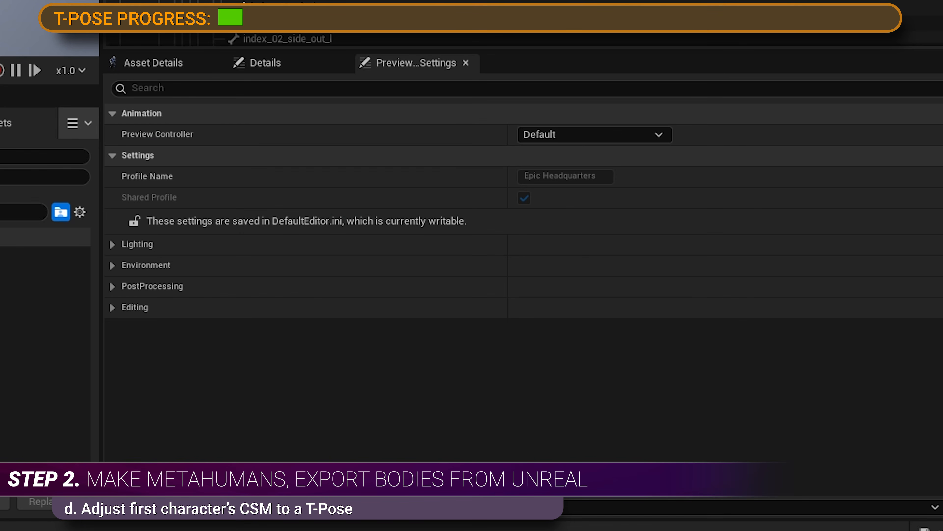
{"action": "left_click", "coordinate": [245, 63]}
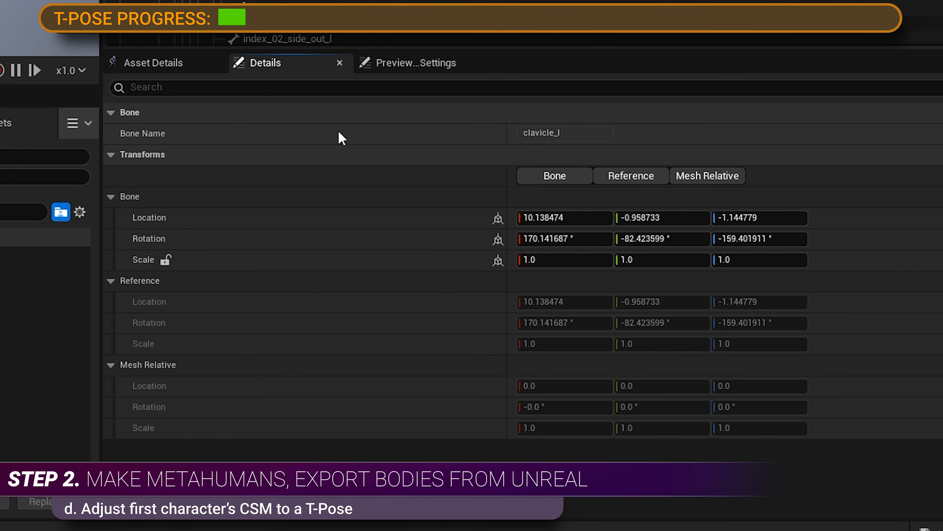
{"action": "type", "text": "-80"}
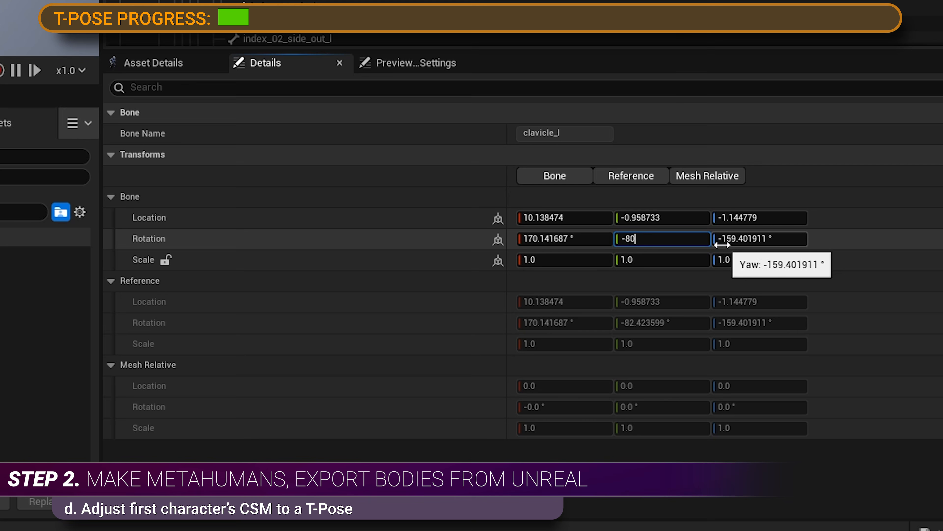
{"action": "key", "text": "Return"}
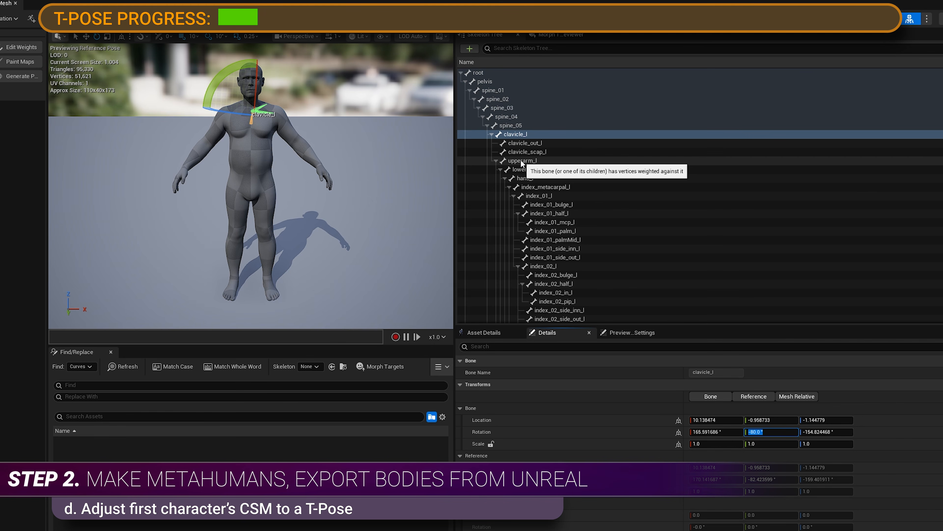
Raise the left arm to horizontal by setting the upperarm_l bone's rotation pitch to 0°.
{"action": "left_click", "coordinate": [532, 160]}
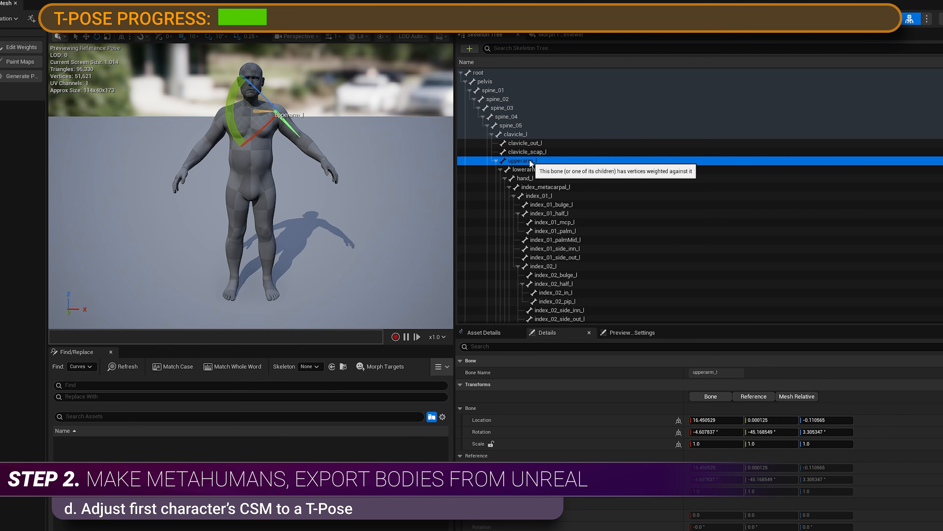
{"action": "left_click", "coordinate": [768, 432]}
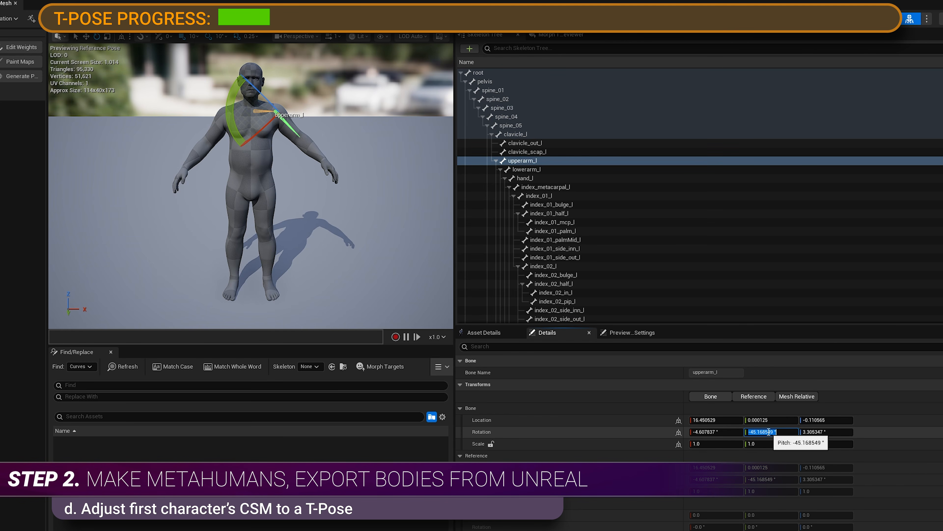
{"action": "type", "text": "0"}
{"action": "key", "text": "Return"}
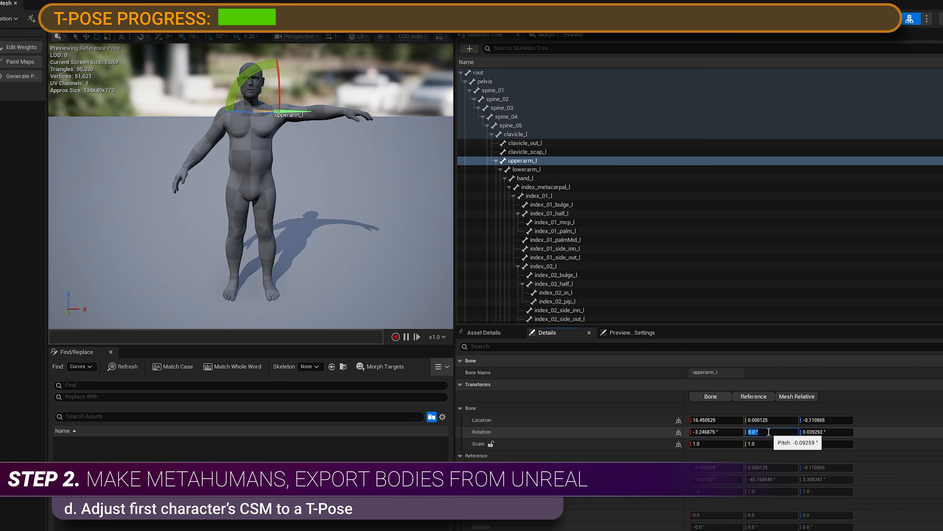
Straighten the left elbow by setting the lowerarm_l bone's rotation yaw to 0°.
{"action": "left_click", "coordinate": [537, 171]}
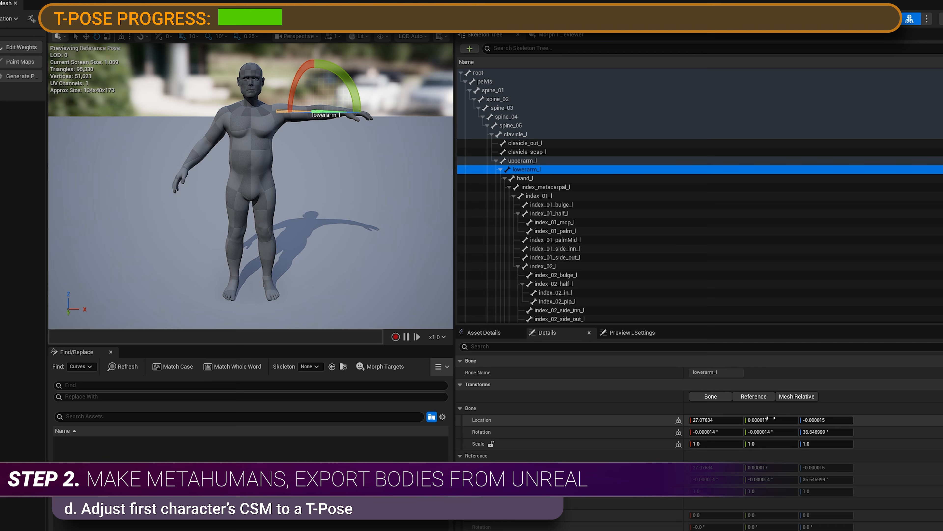
{"action": "left_click", "coordinate": [824, 431]}
{"action": "type", "text": "0.000002"}
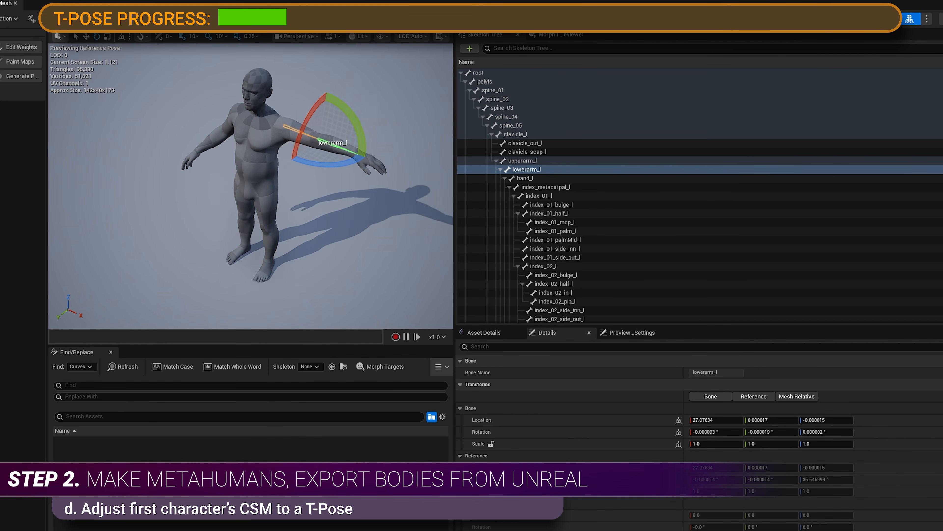
Straighten the left wrist by setting the hand_l bone's rotation pitch to about 8°.
{"action": "left_click", "coordinate": [531, 178]}
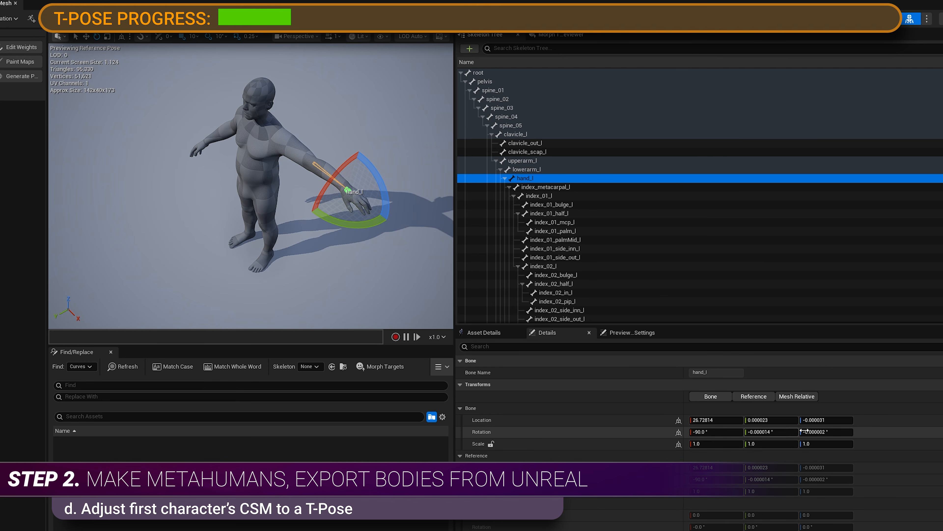
{"action": "left_click", "coordinate": [812, 429]}
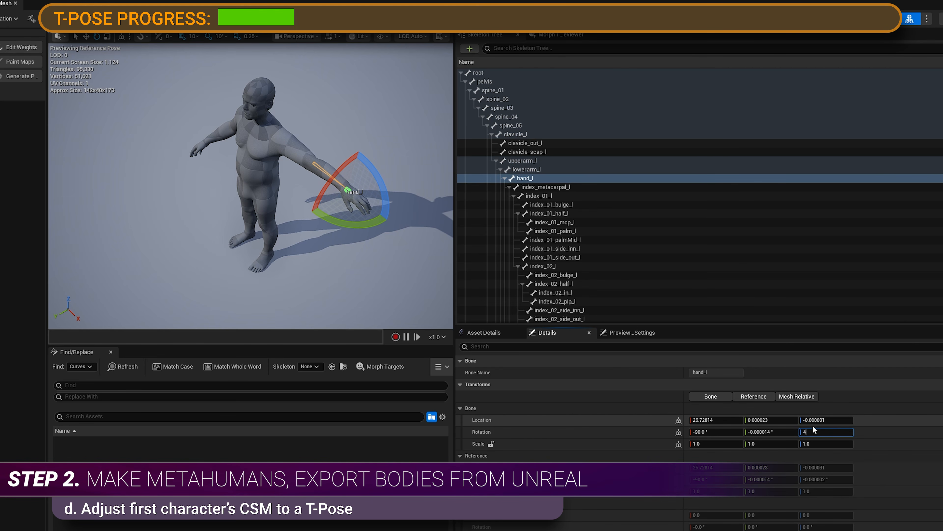
{"action": "key", "text": "Return"}
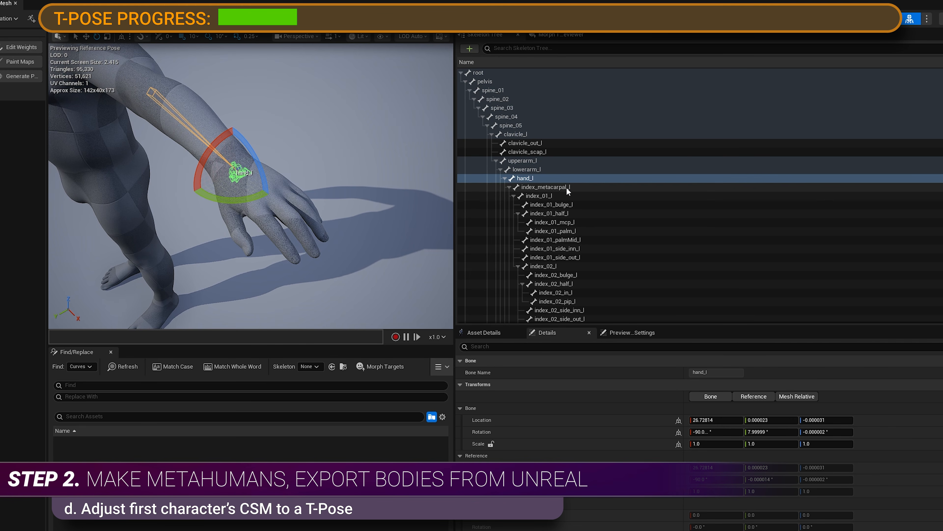
Set the rotation yaw of the left hand's index_metacarpal_l bone to 5°.
{"action": "left_click", "coordinate": [537, 170]}
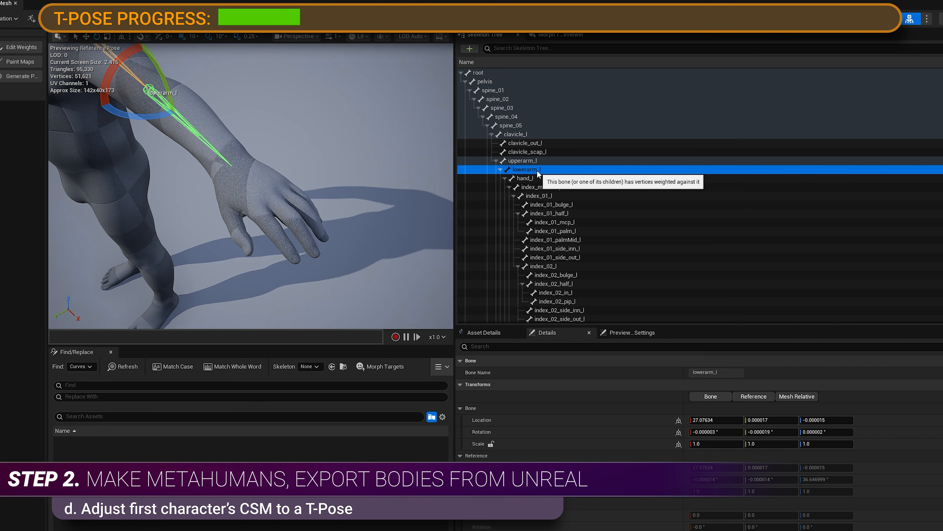
{"action": "left_click", "coordinate": [531, 179]}
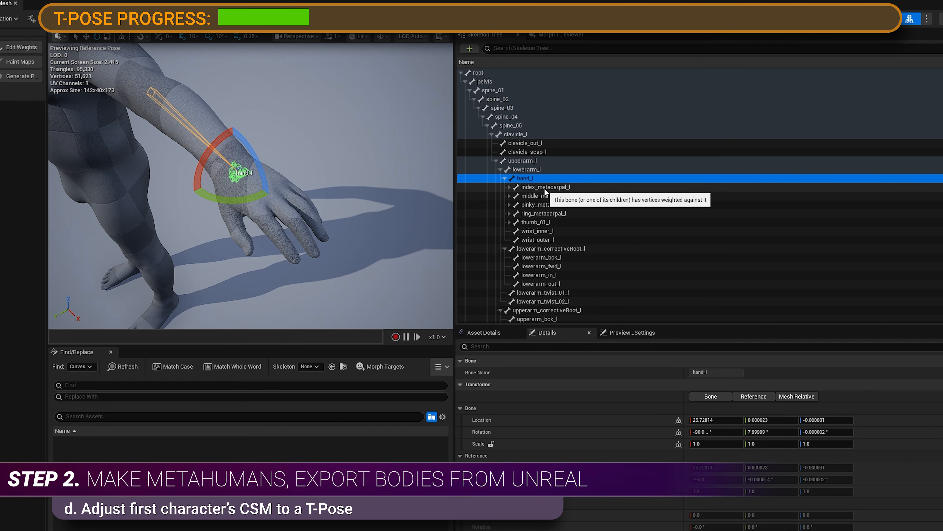
{"action": "left_click", "coordinate": [542, 188]}
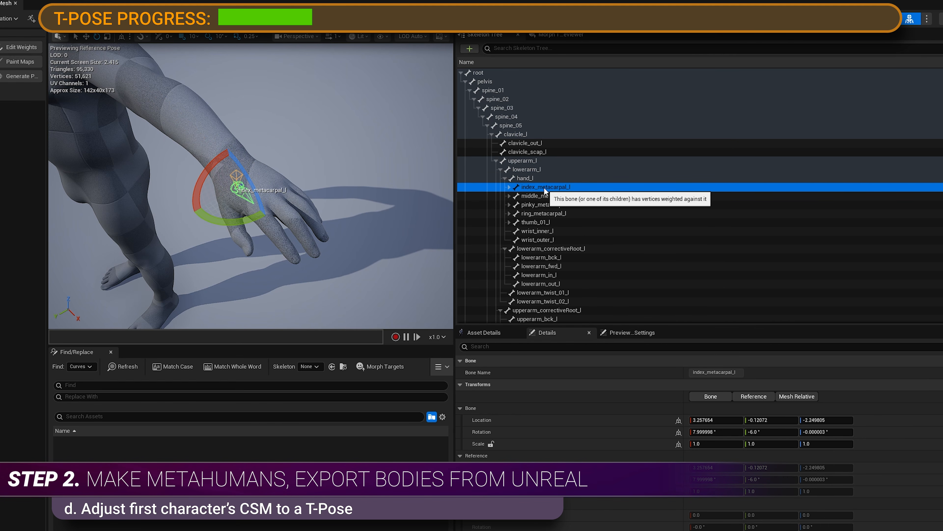
{"action": "left_click", "coordinate": [825, 432]}
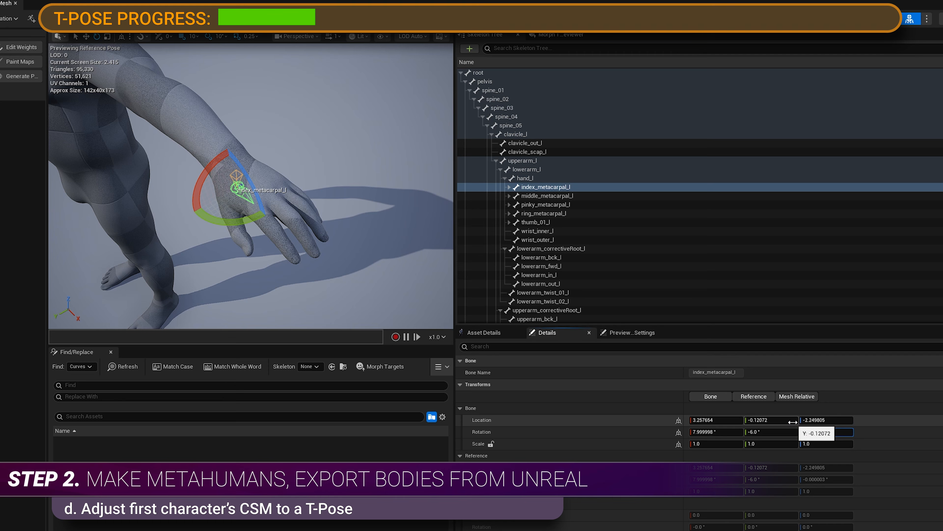
{"action": "type", "text": "5"}
{"action": "key", "text": "Return"}
Set the rotation yaw of the index_01_l bone to -14°.
{"action": "left_click", "coordinate": [508, 187]}
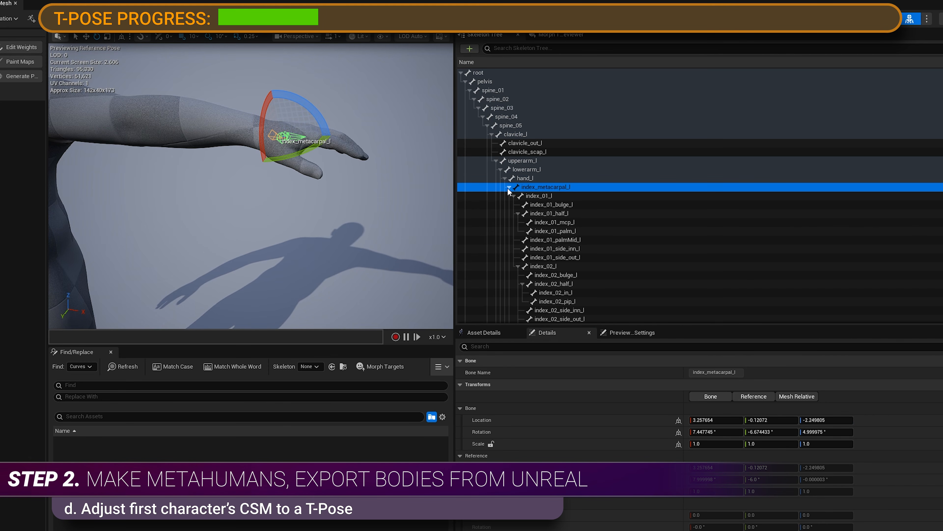
{"action": "left_click", "coordinate": [538, 195]}
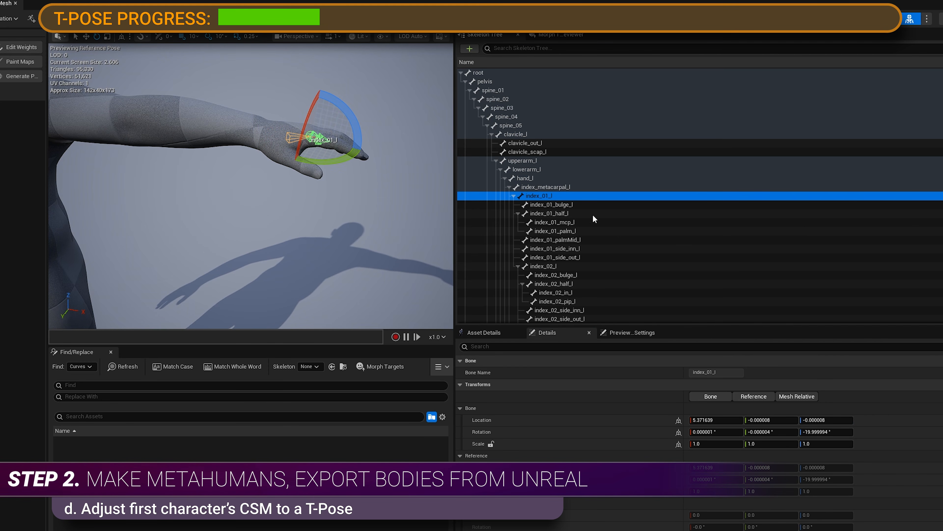
{"action": "left_click", "coordinate": [827, 432]}
{"action": "type", "text": "-14"}
{"action": "key", "text": "Return"}
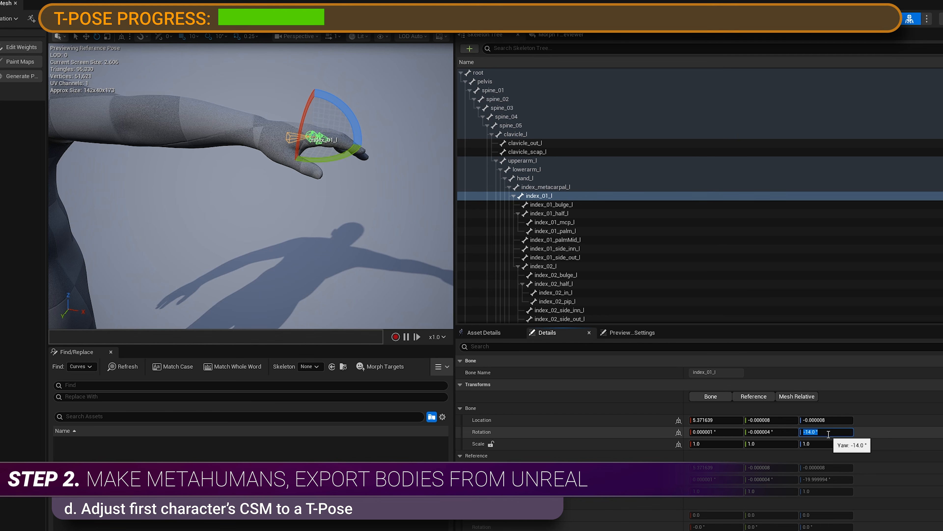
Straighten the left index finger's middle joint by setting the index_02_l bone's rotation yaw to 0°.
{"action": "left_click", "coordinate": [513, 194]}
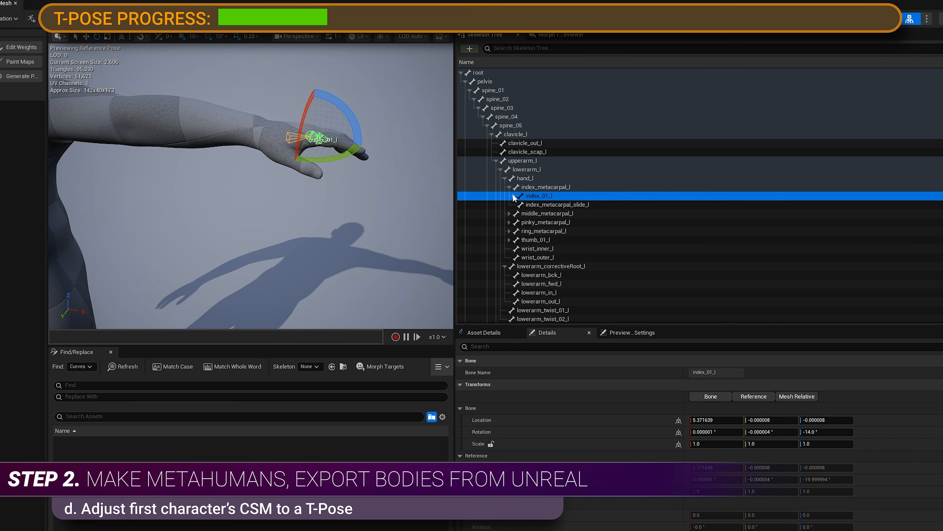
{"action": "left_click", "coordinate": [518, 213]}
{"action": "left_click", "coordinate": [518, 248]}
{"action": "left_click", "coordinate": [542, 248]}
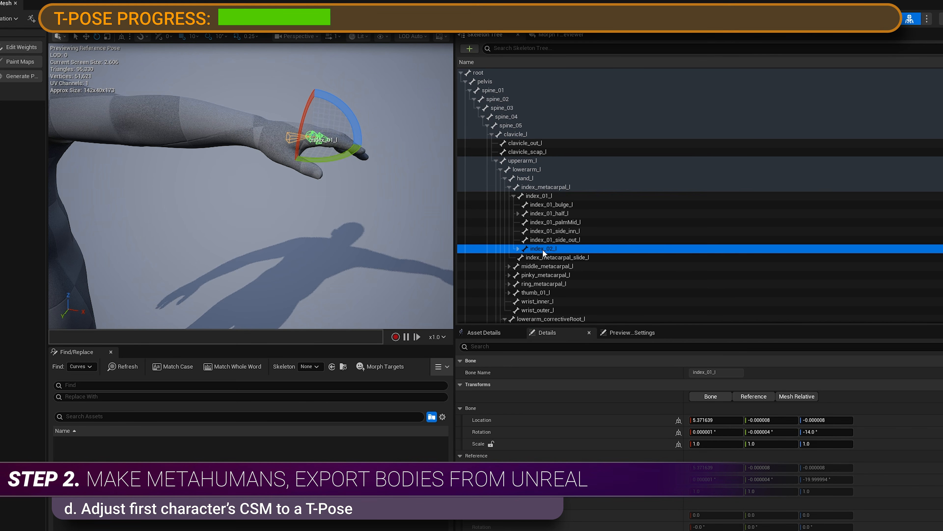
{"action": "left_click", "coordinate": [832, 432]}
{"action": "type", "text": "0"}
{"action": "key", "text": "Return"}
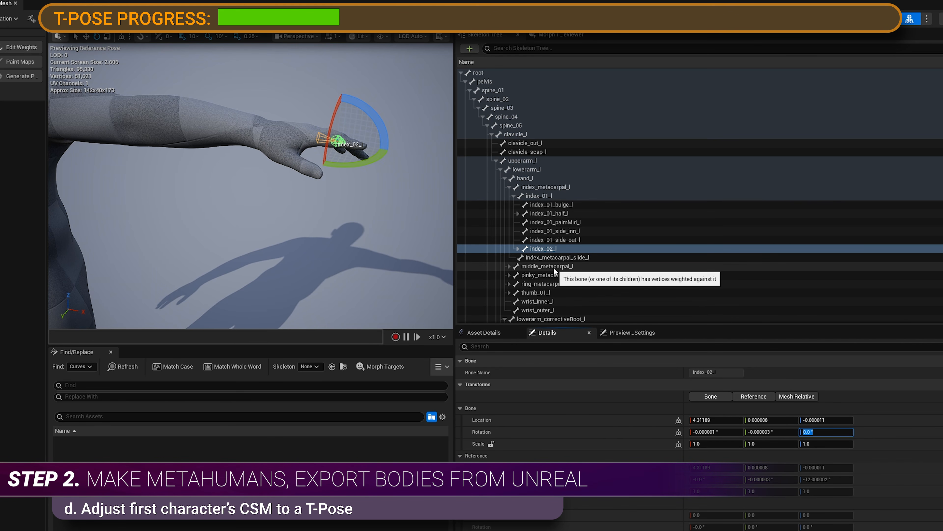
Set the rotation yaw of the middle_metacarpal_l bone to 10°.
{"action": "left_click", "coordinate": [546, 267]}
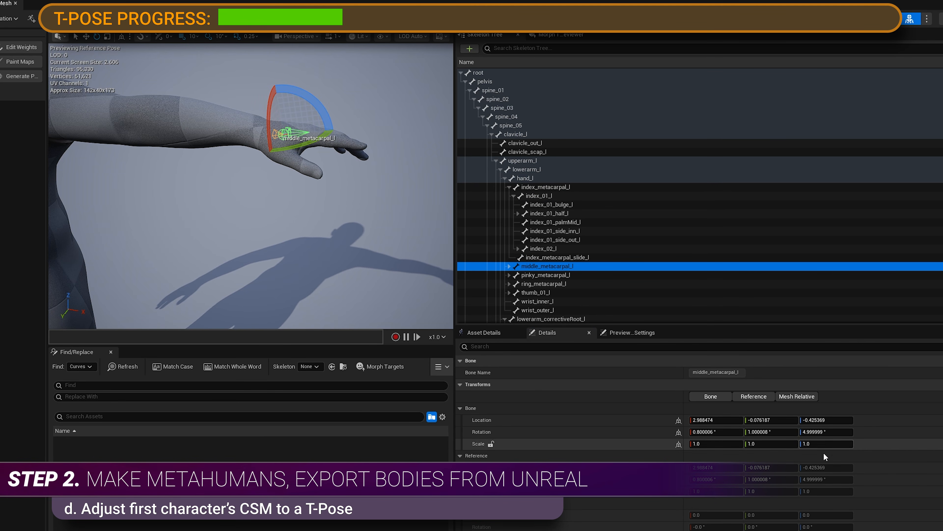
{"action": "left_click", "coordinate": [821, 431]}
{"action": "type", "text": "10"}
{"action": "key", "text": "Return"}
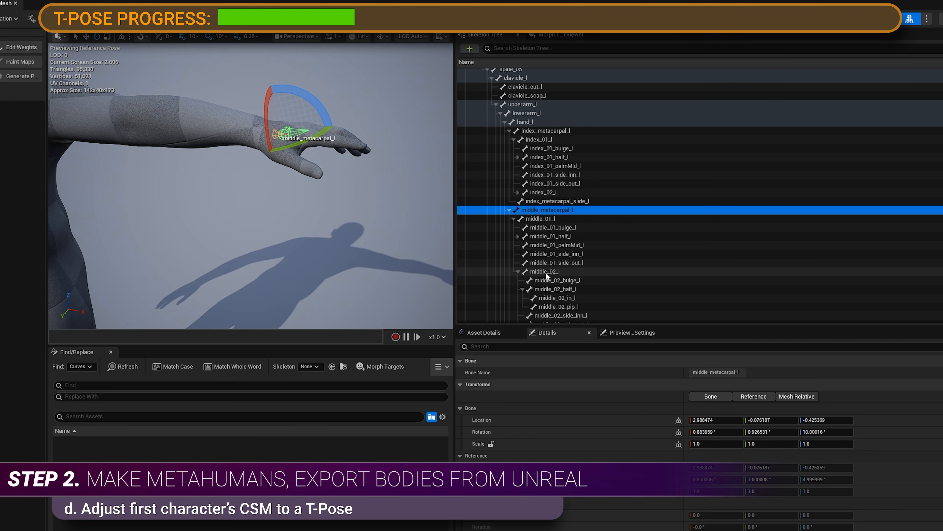
Straighten the left middle finger by setting the middle_02_l bone's rotation yaw to 0°, and collapse that finger's bone hierarchy.
{"action": "left_click", "coordinate": [546, 272]}
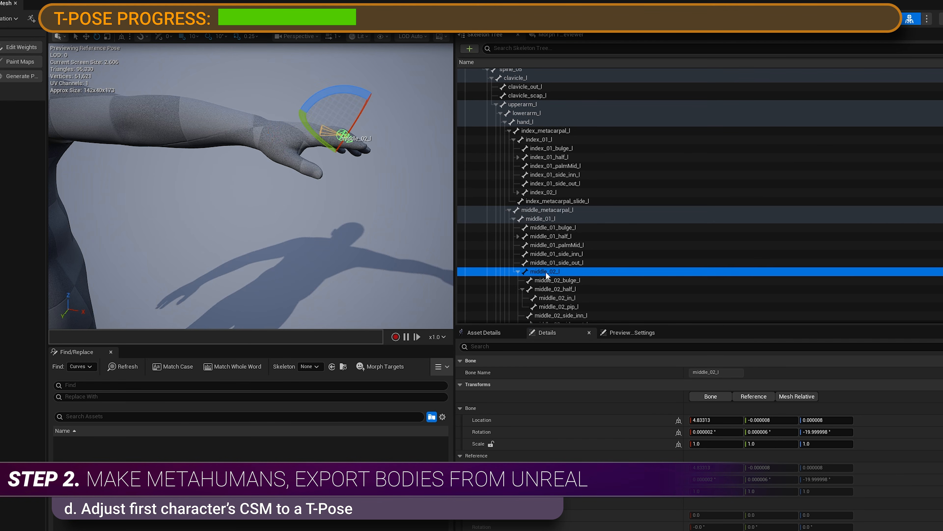
{"action": "left_click", "coordinate": [835, 432]}
{"action": "type", "text": "0"}
{"action": "key", "text": "Return"}
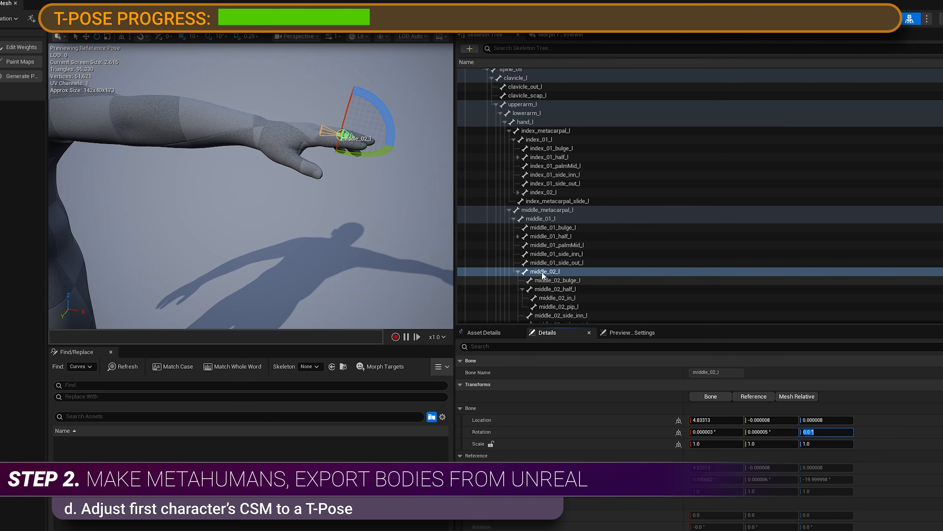
{"action": "left_click", "coordinate": [509, 210]}
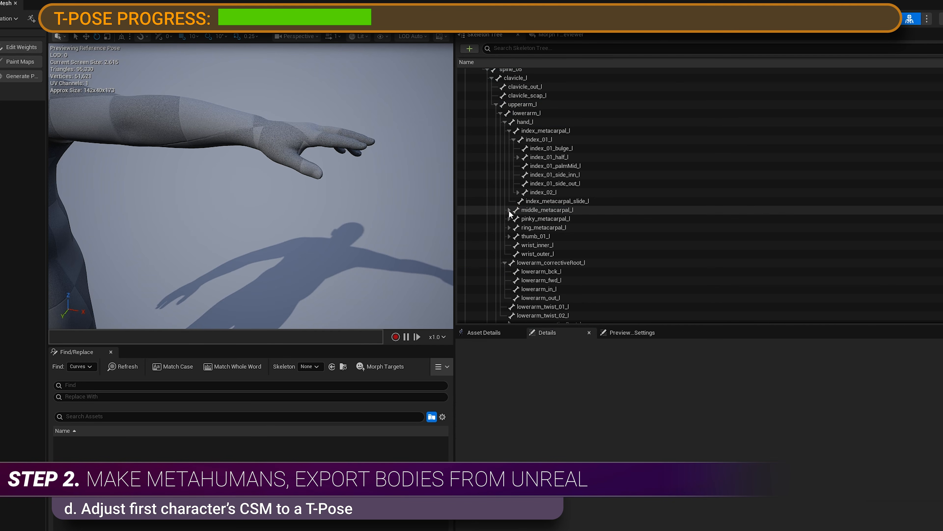
Expand the left ring finger's bones and set the ring_01_l bone's rotation yaw to -14°.
{"action": "left_click", "coordinate": [539, 228]}
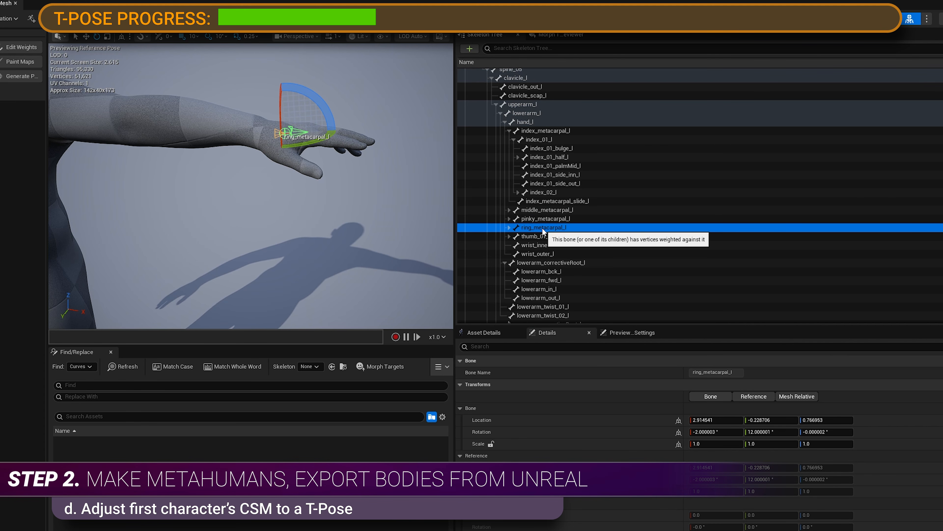
{"action": "left_click", "coordinate": [826, 432]}
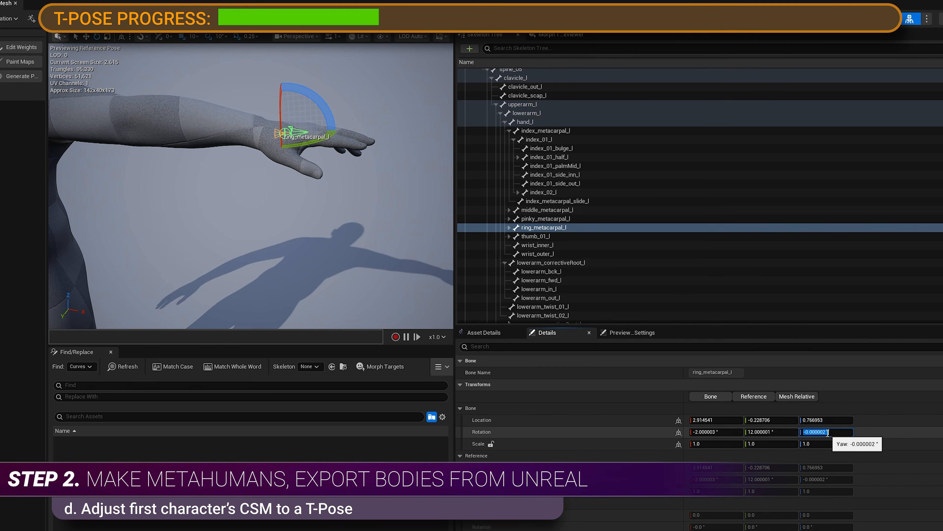
{"action": "left_click", "coordinate": [509, 228]}
{"action": "left_click", "coordinate": [539, 237]}
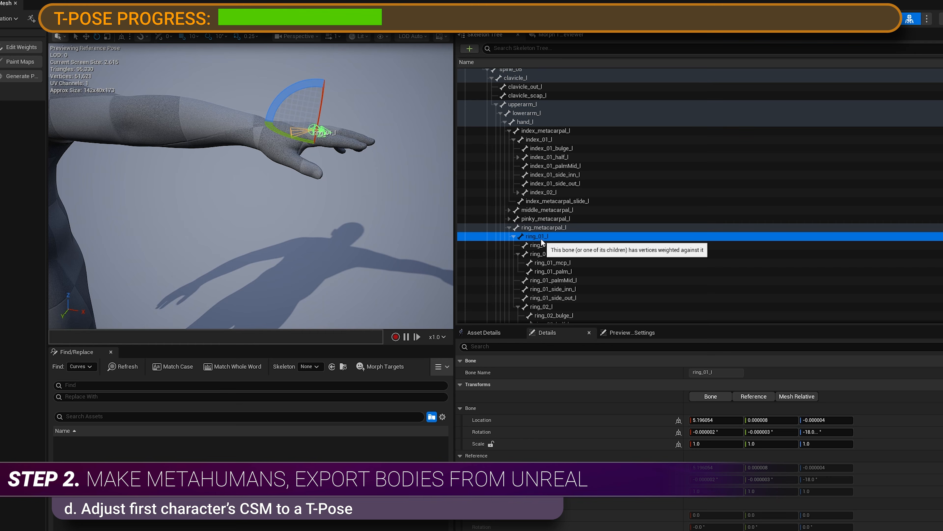
{"action": "left_click", "coordinate": [825, 432]}
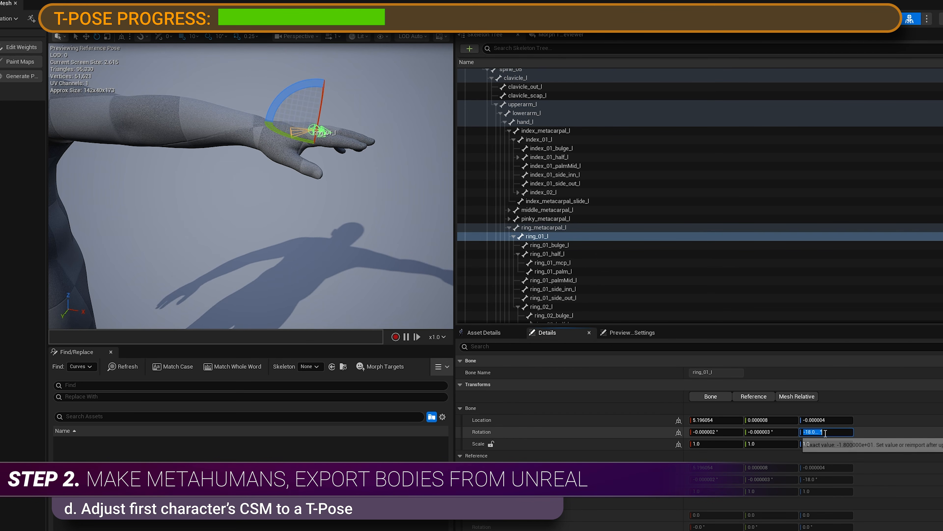
{"action": "type", "text": "-14"}
{"action": "key", "text": "Return"}
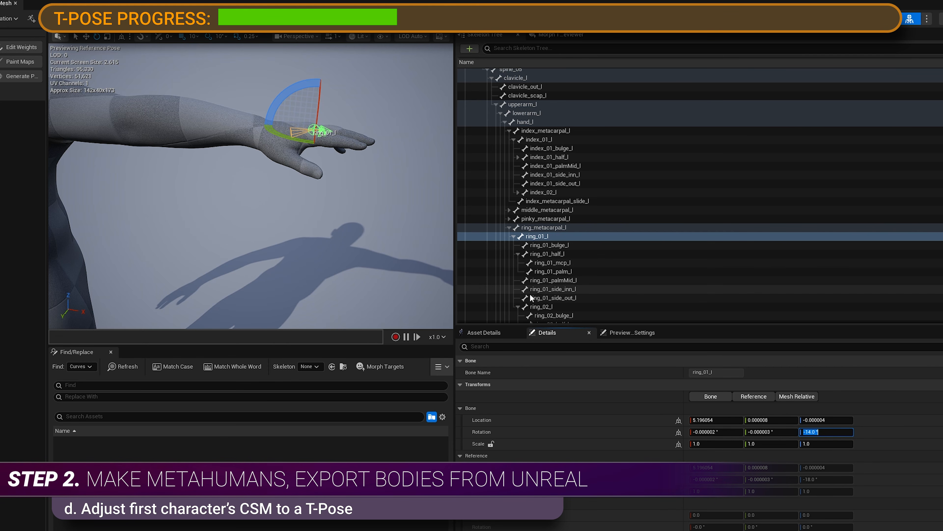
Straighten the left ring finger by setting the ring_02_l bone's rotation yaw to 0°.
{"action": "left_click", "coordinate": [540, 306]}
{"action": "scroll", "coordinate": [554, 297], "scroll_direction": "down", "scroll_amount": 3}
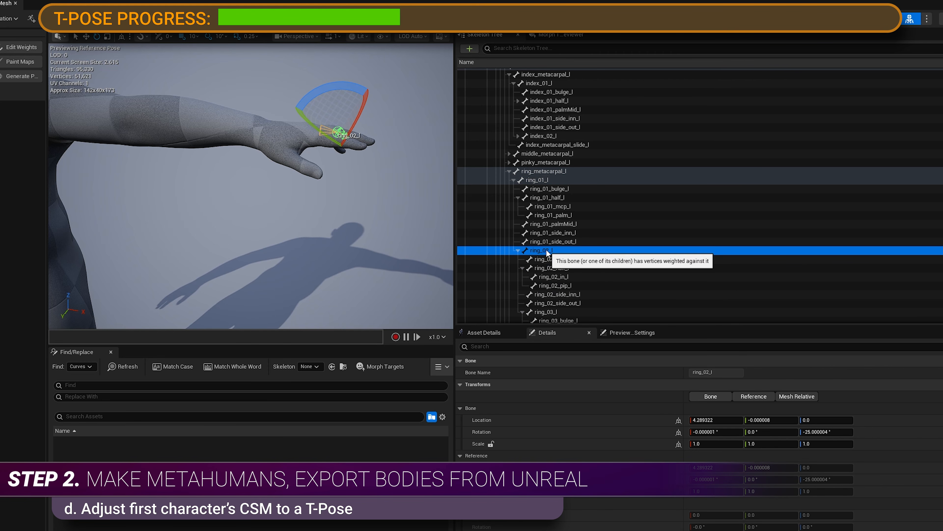
{"action": "left_click", "coordinate": [833, 432]}
{"action": "type", "text": "0"}
{"action": "key", "text": "Return"}
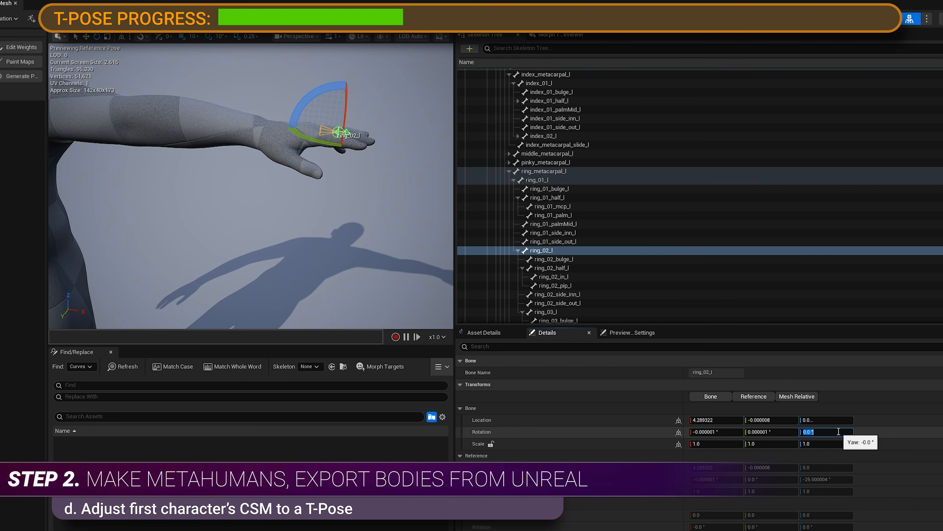
Collapse the ring finger's bone hierarchy and set the pinky_metacarpal_l bone's rotation yaw to 0°.
{"action": "scroll", "coordinate": [624, 208], "scroll_direction": "down", "scroll_amount": 5}
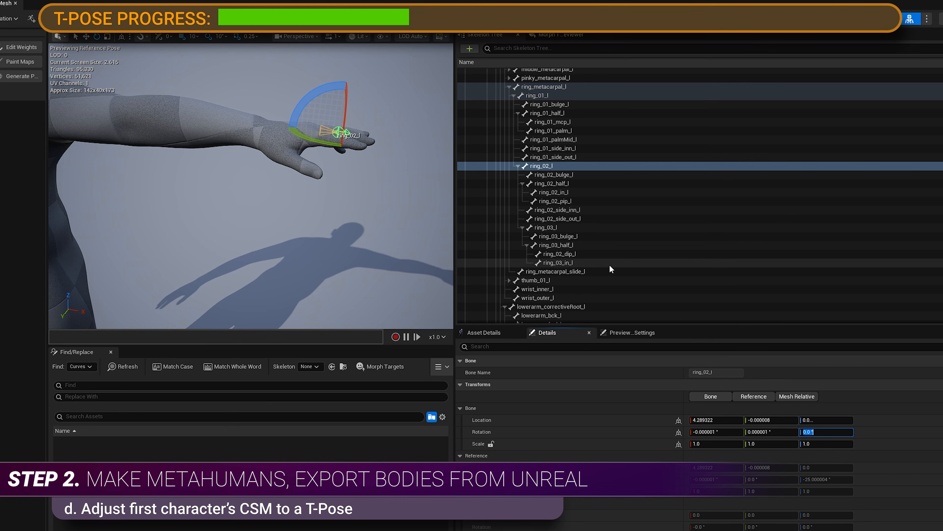
{"action": "scroll", "coordinate": [602, 187], "scroll_direction": "up", "scroll_amount": 1}
{"action": "scroll", "coordinate": [602, 187], "scroll_direction": "up", "scroll_amount": 3}
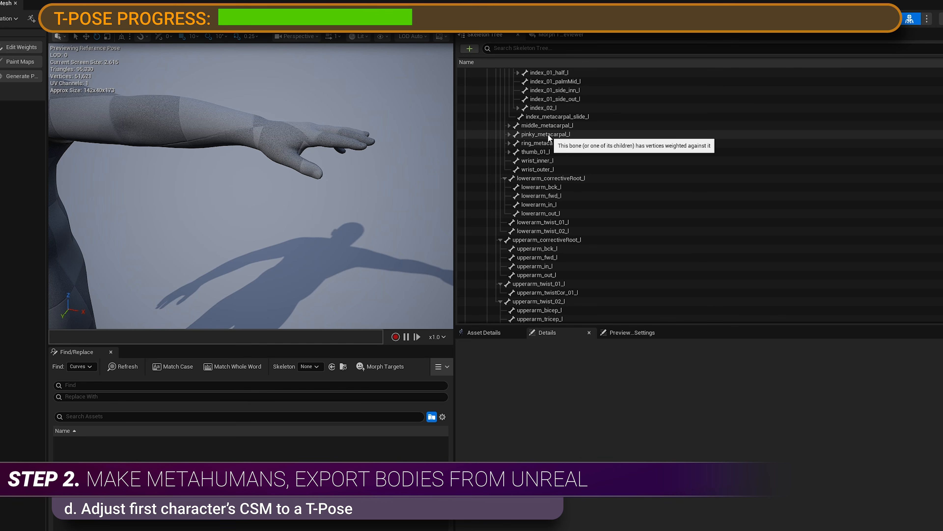
{"action": "left_click", "coordinate": [548, 135]}
{"action": "left_click", "coordinate": [821, 431]}
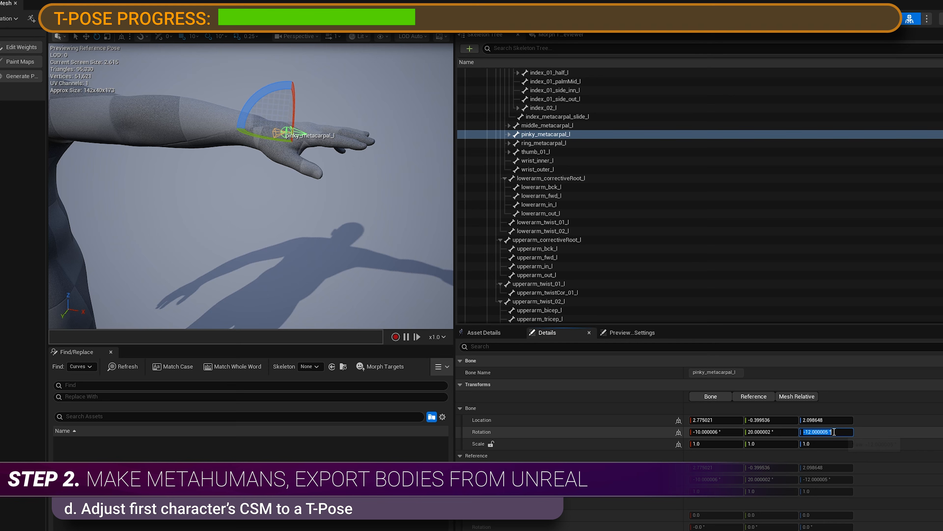
{"action": "type", "text": "0"}
{"action": "key", "text": "Return"}
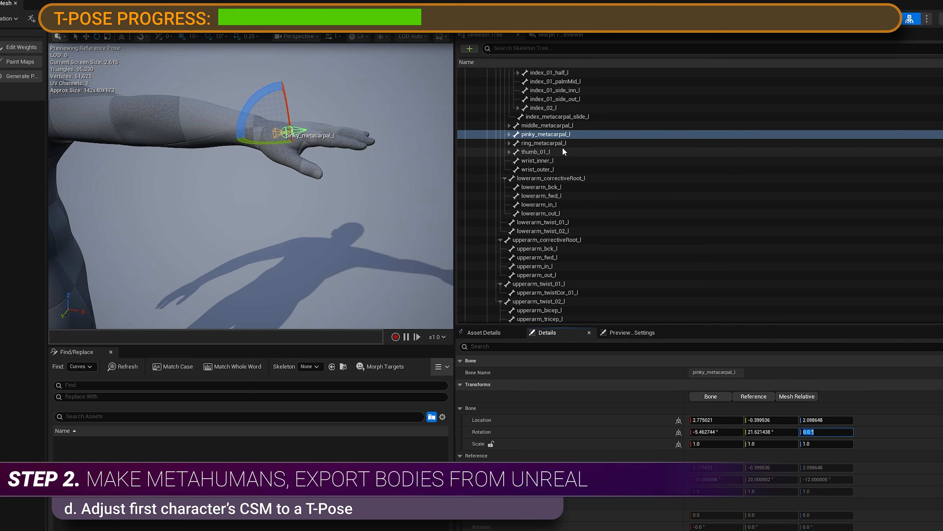
Expand the left pinky's bones and straighten the finger by setting the pinky_02_l bone's rotation yaw to 0°.
{"action": "left_click", "coordinate": [509, 134]}
{"action": "left_click", "coordinate": [513, 143]}
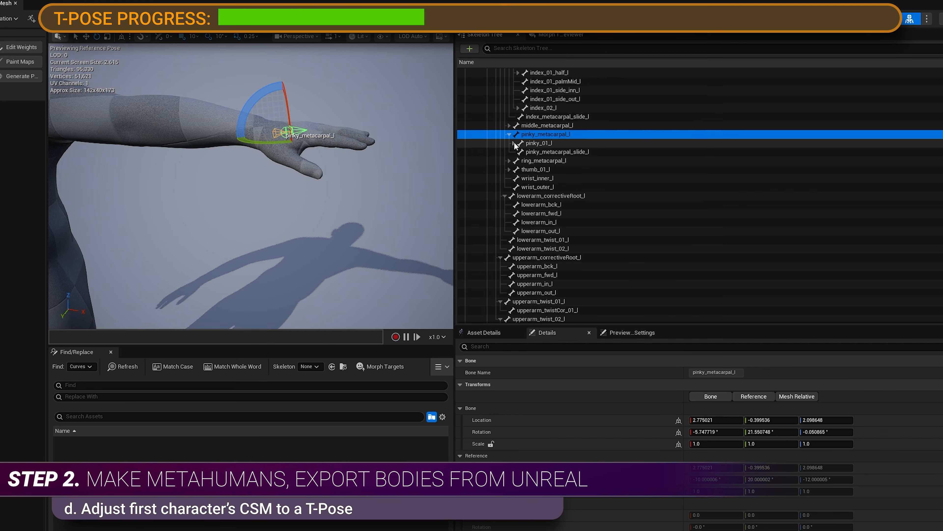
{"action": "left_click", "coordinate": [514, 143]}
{"action": "left_click", "coordinate": [518, 161]}
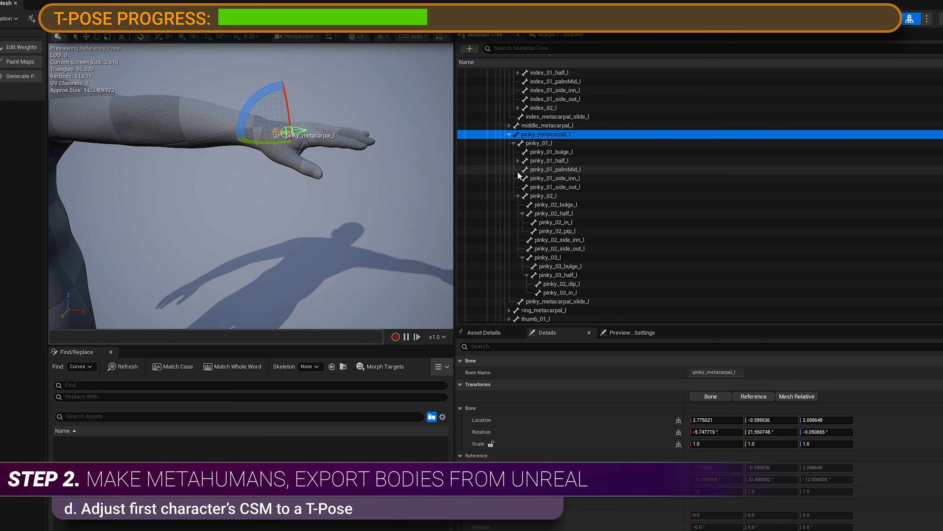
{"action": "left_click", "coordinate": [547, 198]}
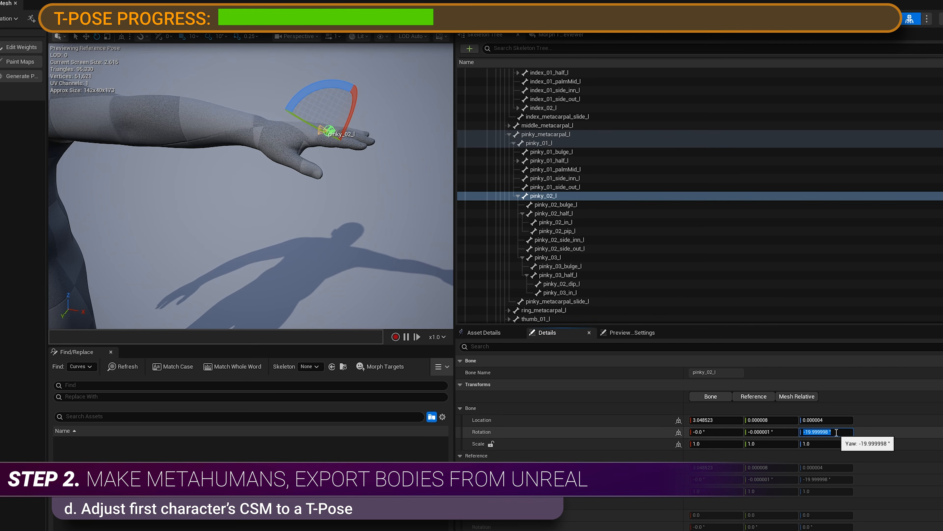
{"action": "type", "text": "0"}
{"action": "key", "text": "Return"}
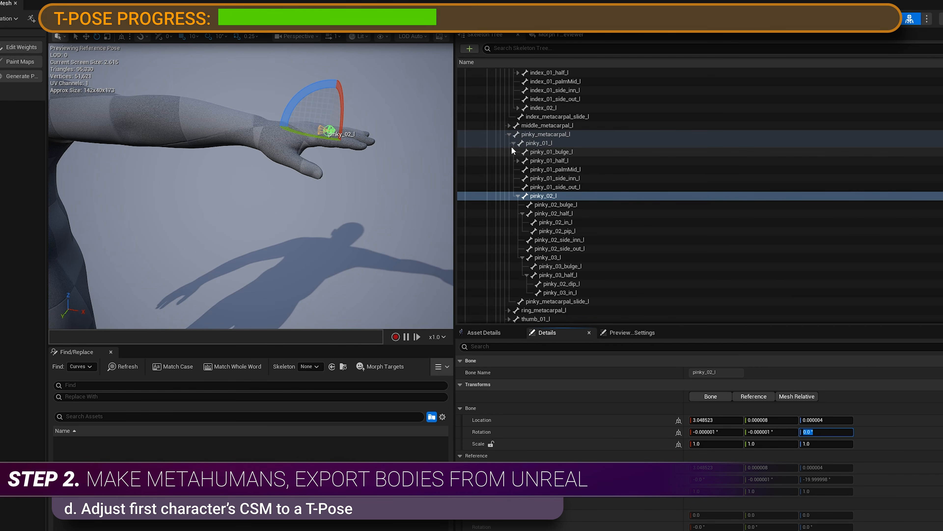
Collapse the pinky's bone hierarchy and set the thumb_01_l bone's rotation pitch to -25°.
{"action": "left_click", "coordinate": [509, 134]}
{"action": "left_click", "coordinate": [531, 152]}
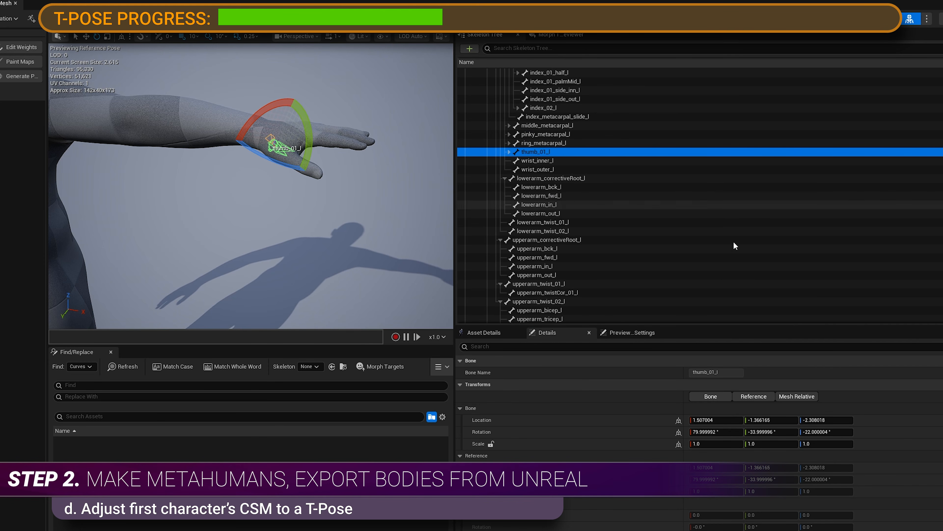
{"action": "left_click", "coordinate": [768, 434]}
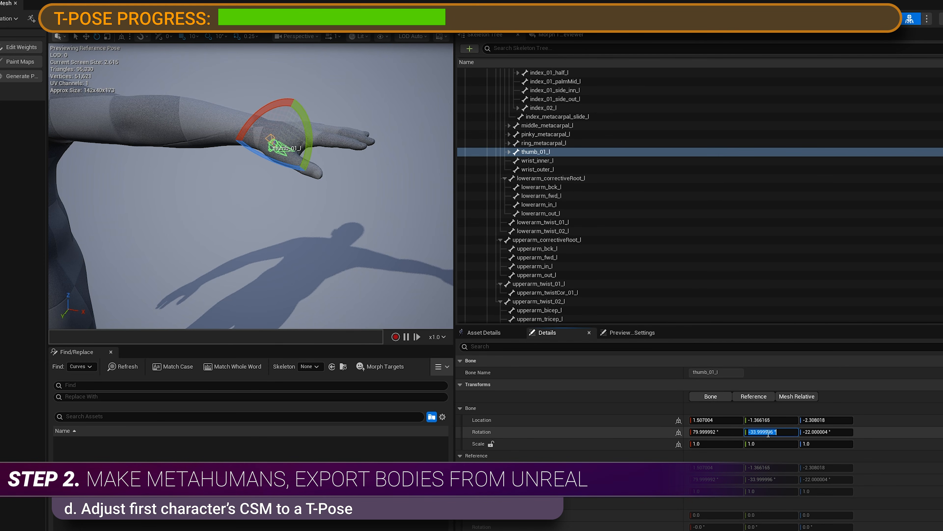
{"action": "type", "text": "-25"}
{"action": "key", "text": "Return"}
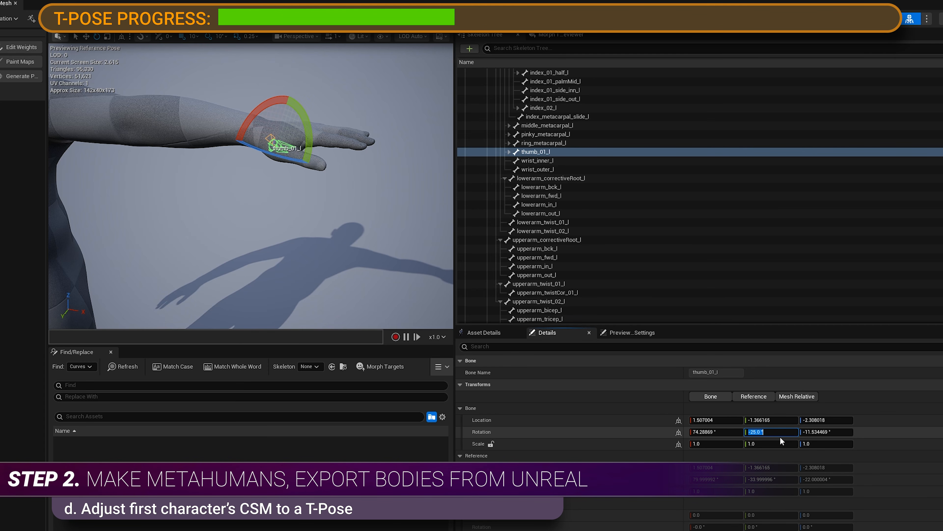
Rotate the base of the left thumb by setting the thumb_01_l bone's rotation yaw to 10°.
{"action": "left_click", "coordinate": [907, 424]}
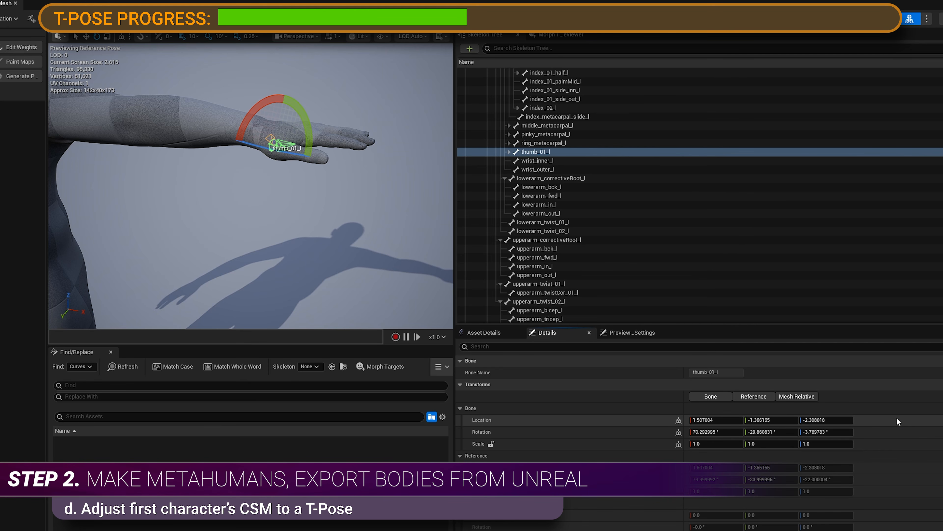
{"action": "left_click", "coordinate": [839, 432]}
{"action": "type", "text": "10"}
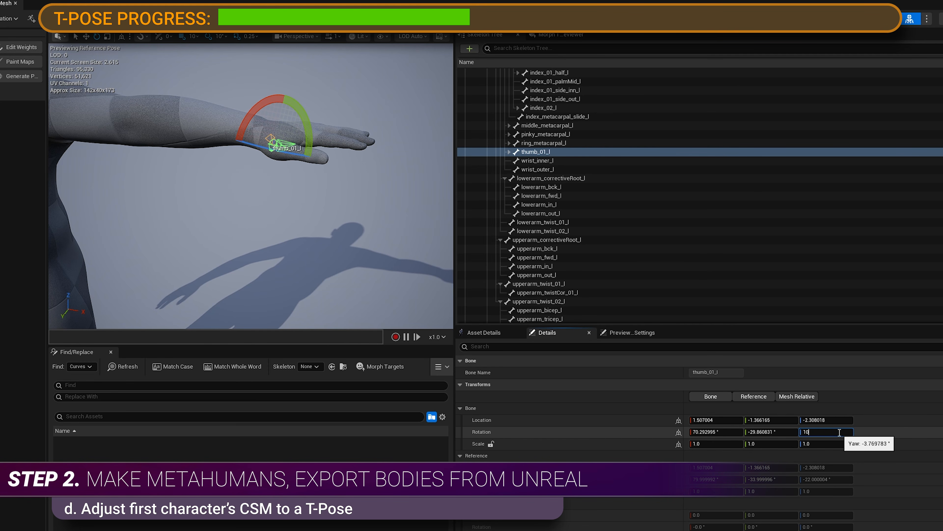
{"action": "key", "text": "Return"}
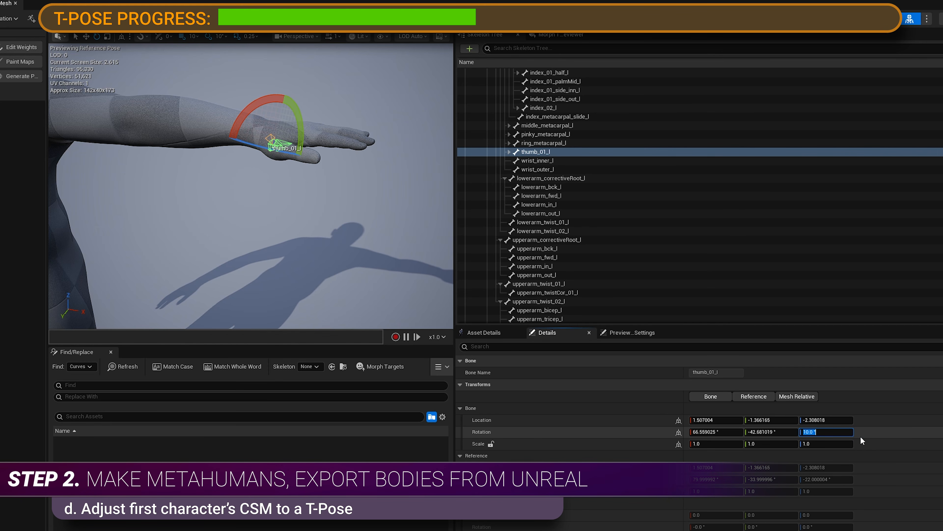
{"action": "left_click", "coordinate": [898, 426]}
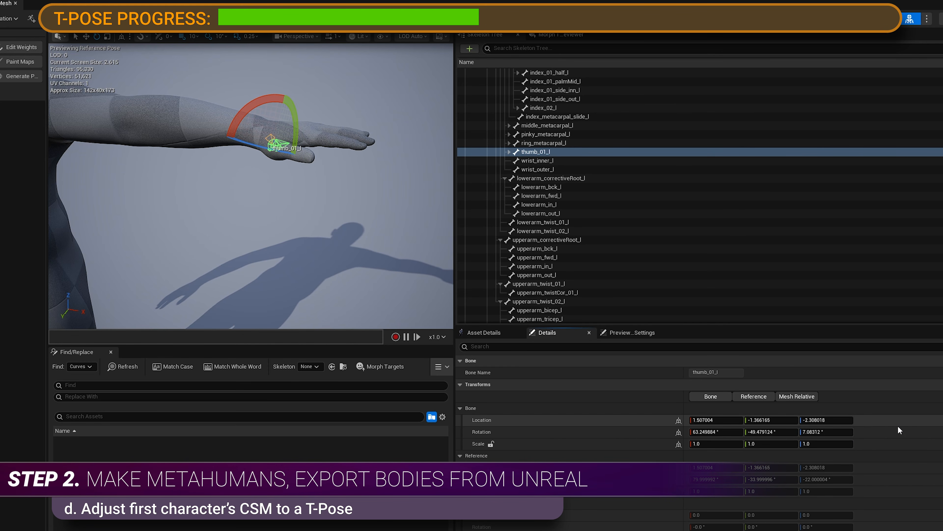
Expand the left thumb's bones and straighten the thumb by setting the thumb_02_l bone's rotation yaw to 0°.
{"action": "left_click_drag", "start_coordinate": [377, 196], "coordinate": [388, 232], "text": "alt"}
{"action": "left_click", "coordinate": [509, 152]}
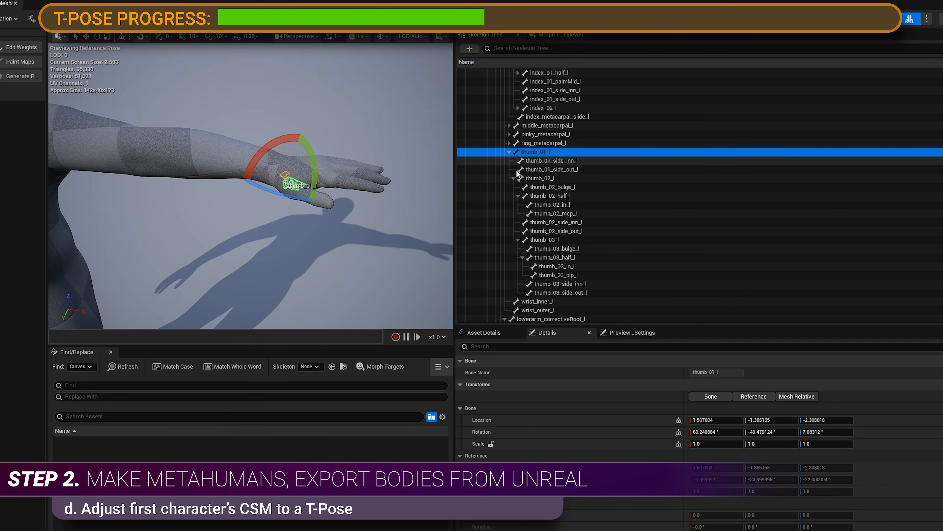
{"action": "left_click", "coordinate": [539, 179]}
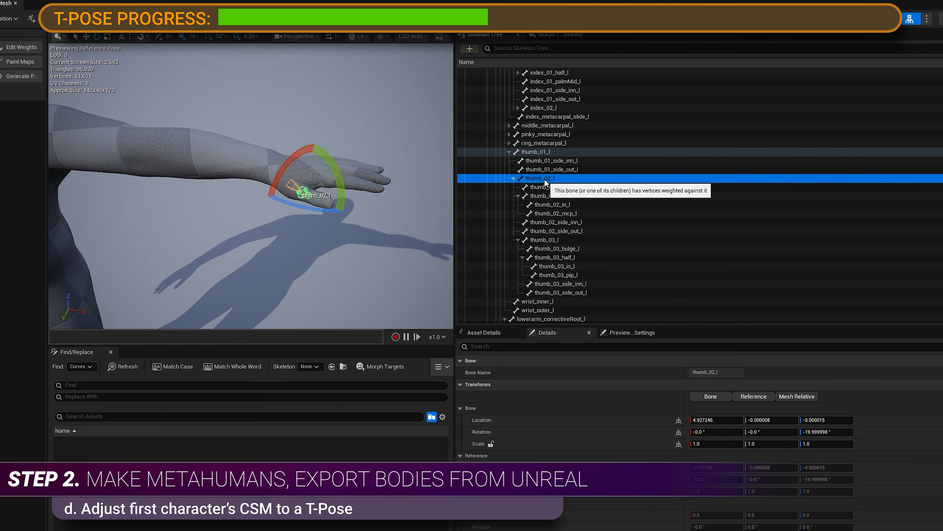
{"action": "left_click", "coordinate": [825, 432]}
{"action": "type", "text": "0"}
{"action": "key", "text": "Return"}
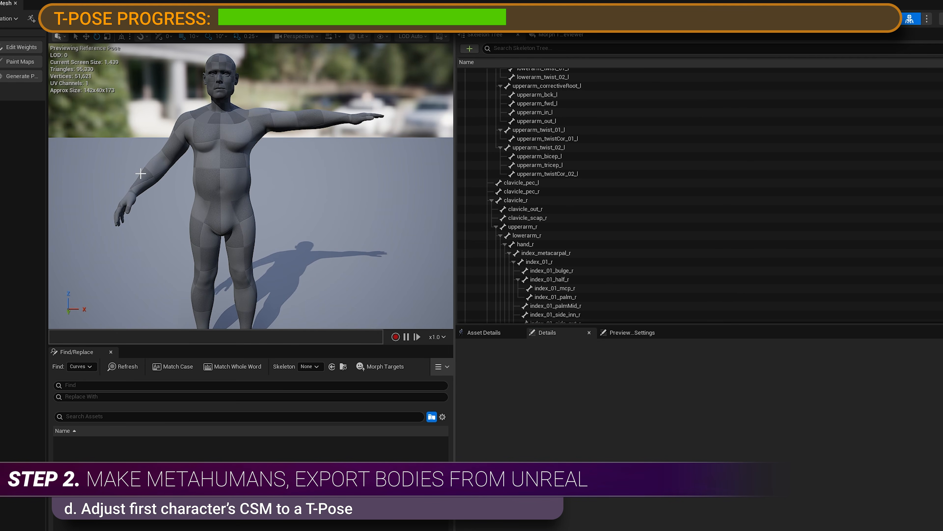
Adjust the right shoulder by setting the clavicle_r bone's rotation pitch to -80°.
{"action": "left_click", "coordinate": [520, 200]}
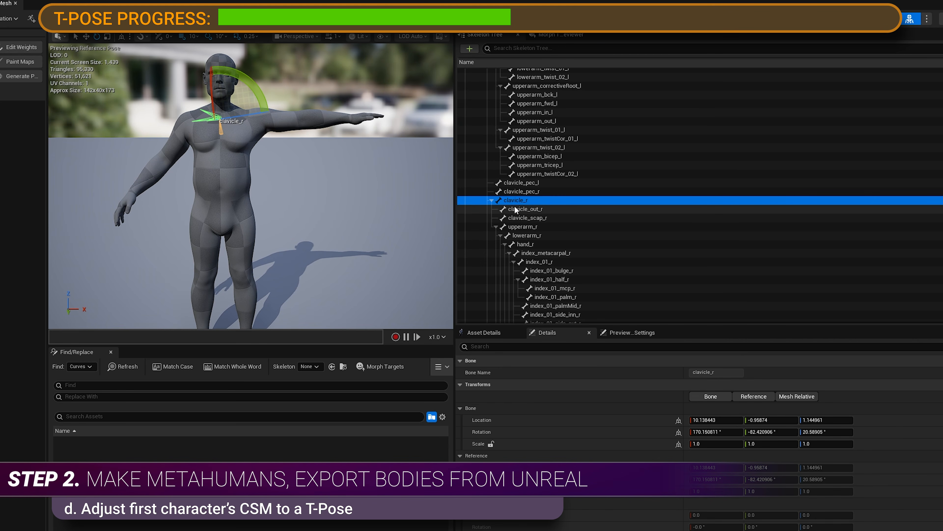
{"action": "left_click", "coordinate": [782, 432]}
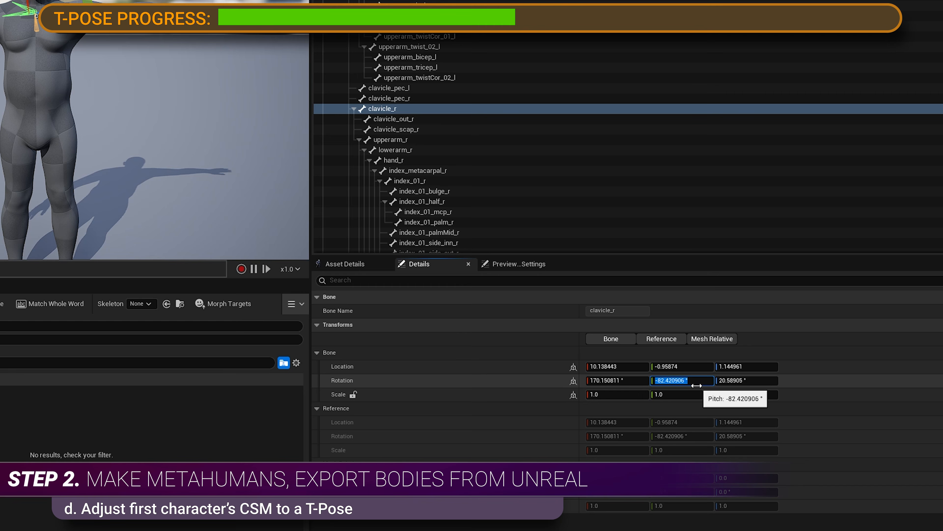
{"action": "type", "text": "-80"}
{"action": "key", "text": "Return"}
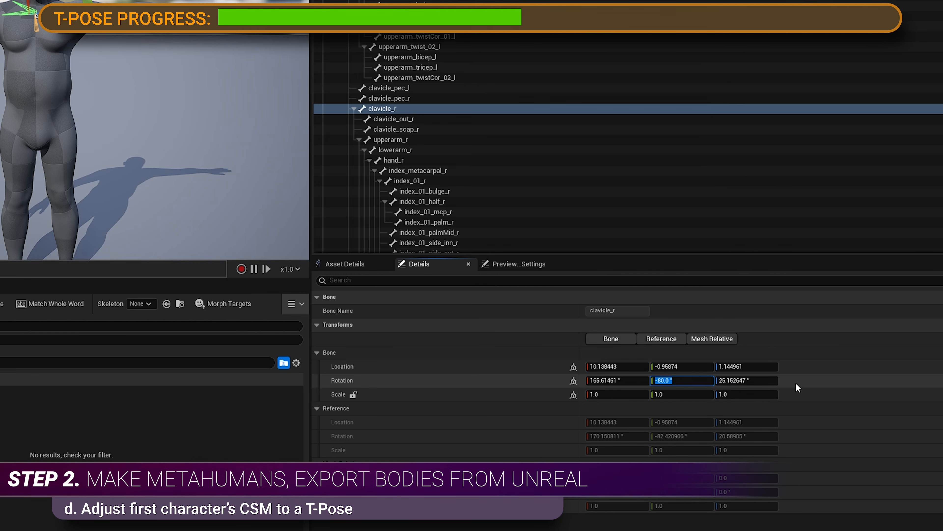
{"action": "left_click", "coordinate": [815, 384]}
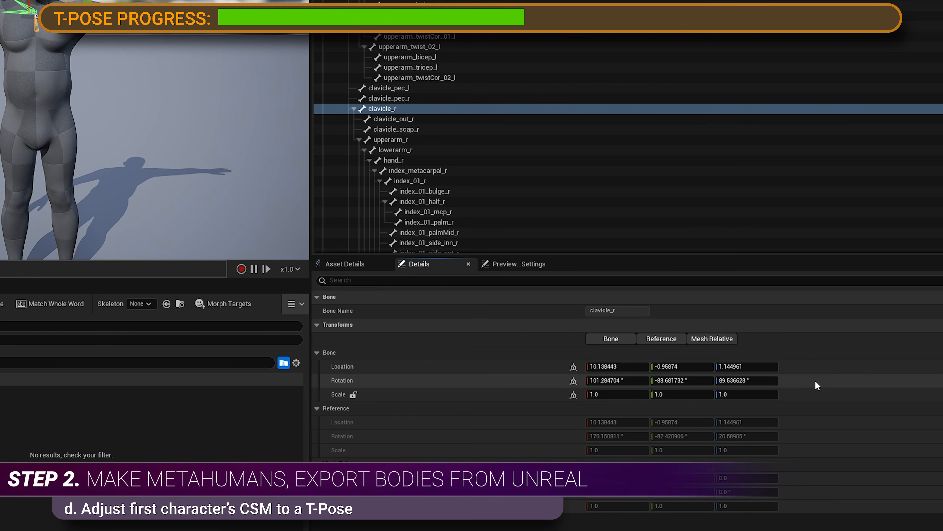
Raise the right arm to horizontal by setting the upperarm_r bone's rotation pitch to 0°.
{"action": "left_click", "coordinate": [395, 145]}
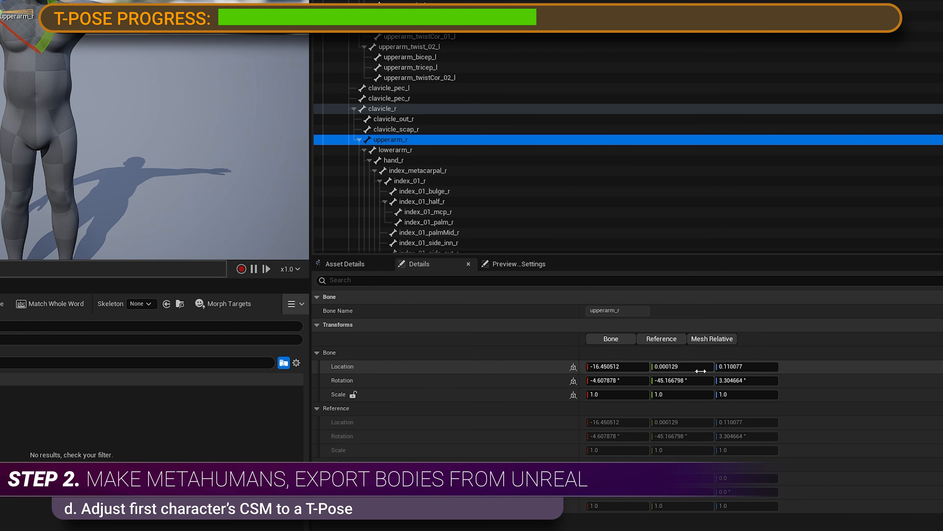
{"action": "left_click", "coordinate": [701, 381]}
{"action": "type", "text": "0"}
{"action": "key", "text": "Return"}
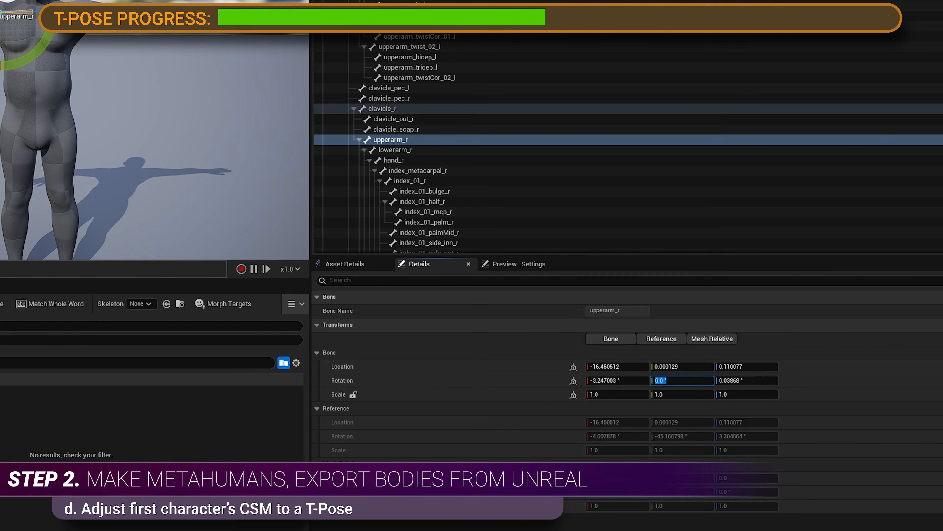
{"action": "left_click", "coordinate": [701, 382]}
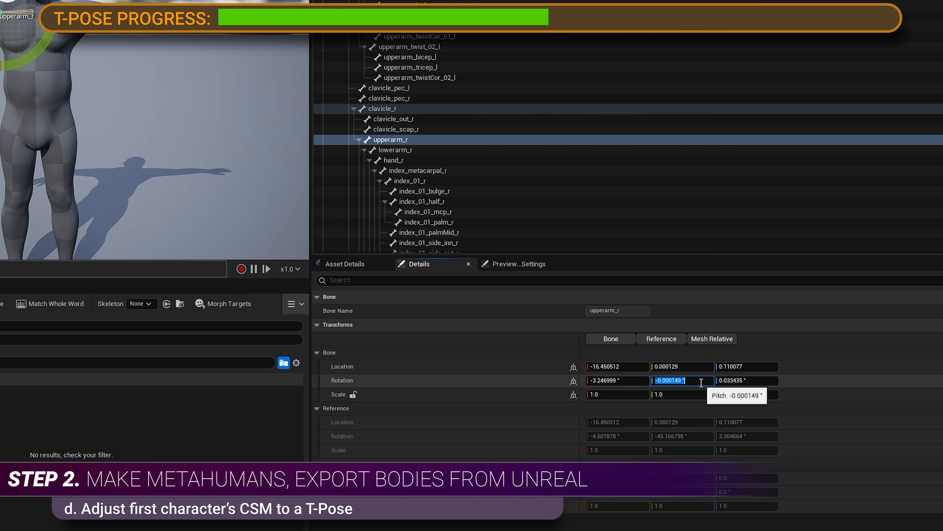
Straighten the right elbow by setting the lowerarm_r bone's rotation yaw to 0°.
{"action": "left_click", "coordinate": [384, 149]}
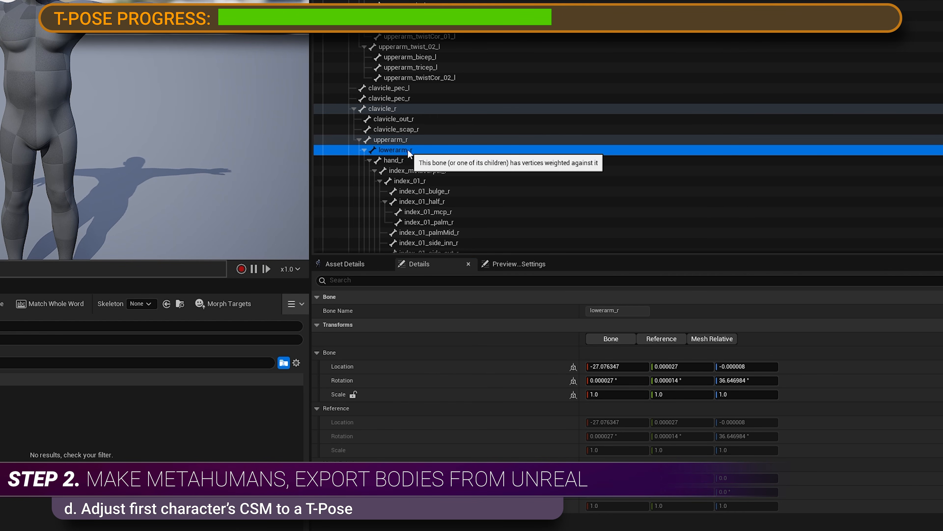
{"action": "left_click", "coordinate": [741, 382]}
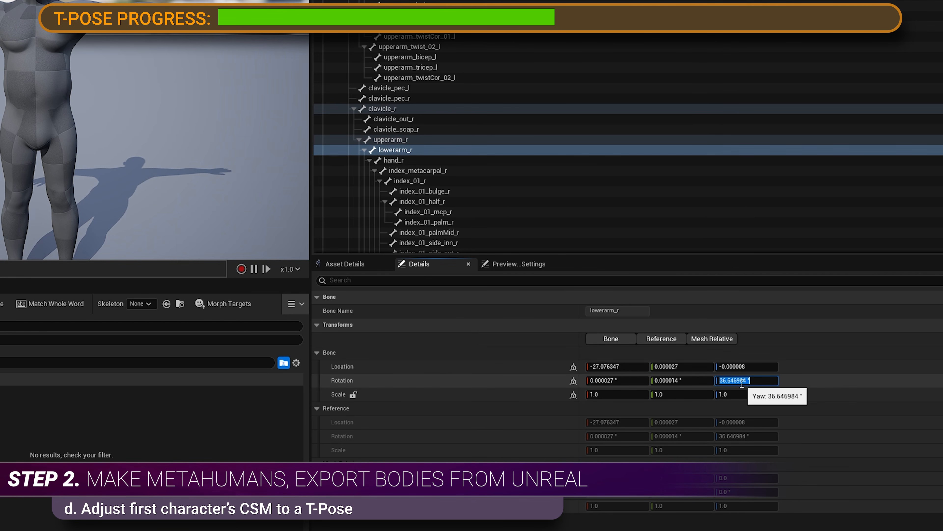
{"action": "type", "text": "0"}
{"action": "key", "text": "Return"}
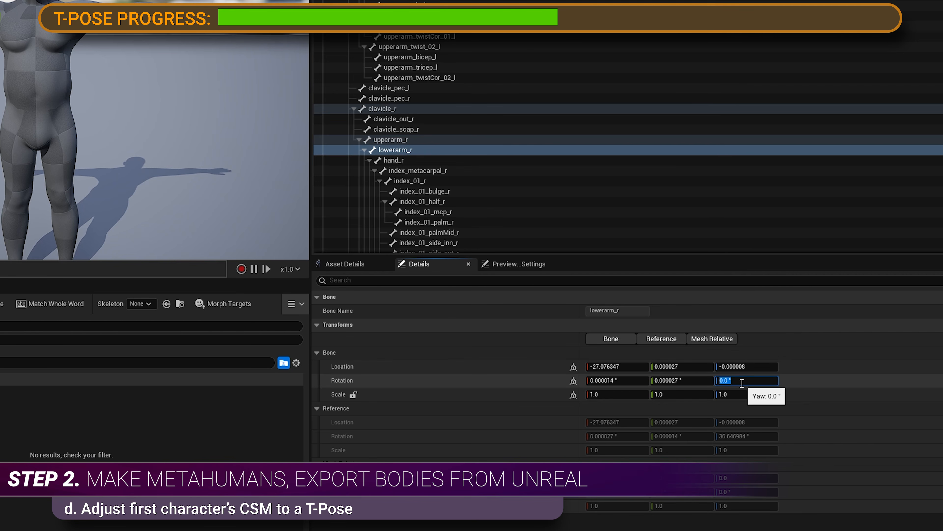
Adjust the right wrist by setting the hand_r bone's rotation yaw to 4°.
{"action": "left_click", "coordinate": [397, 162]}
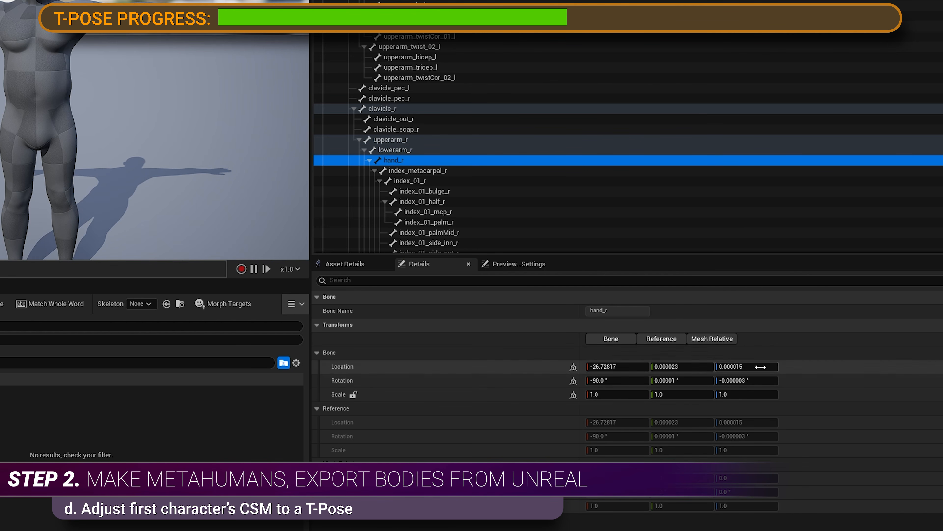
{"action": "left_click", "coordinate": [753, 381]}
{"action": "type", "text": "4"}
{"action": "key", "text": "Return"}
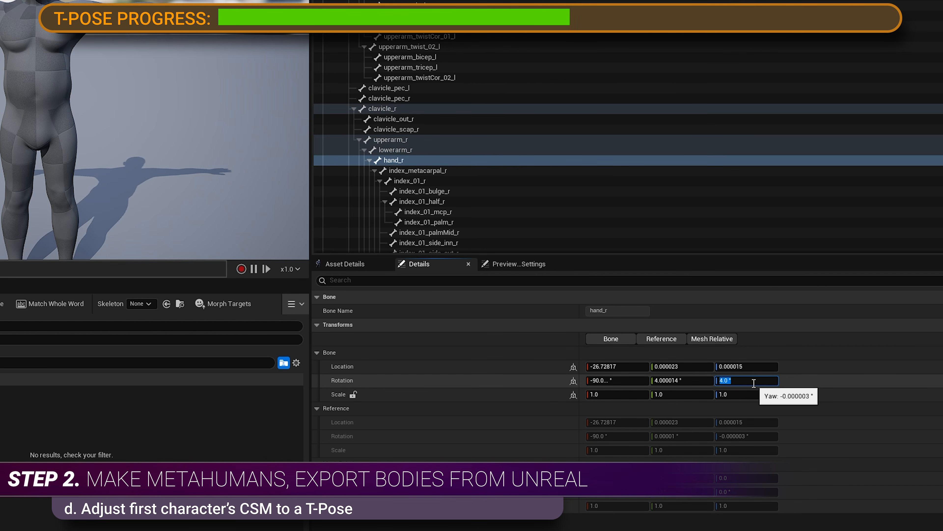
{"action": "double_click", "coordinate": [377, 163]}
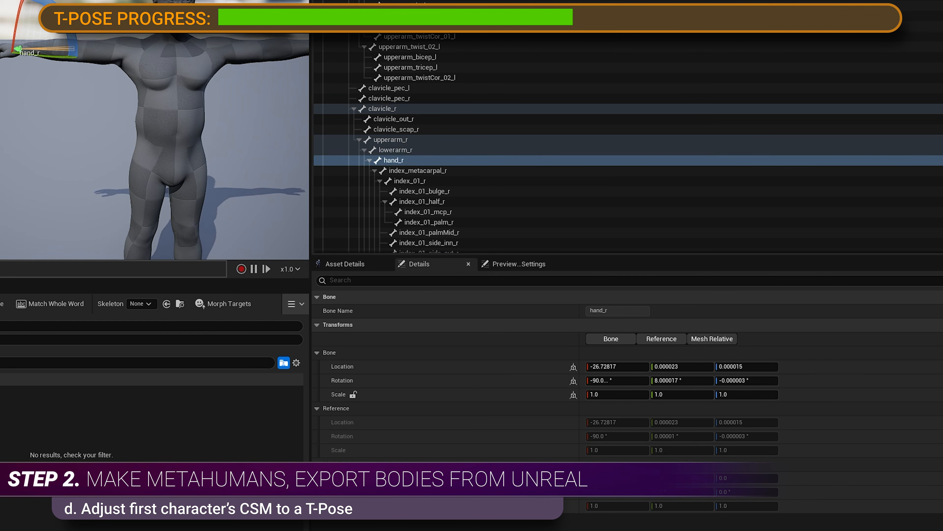
{"action": "left_click", "coordinate": [393, 150]}
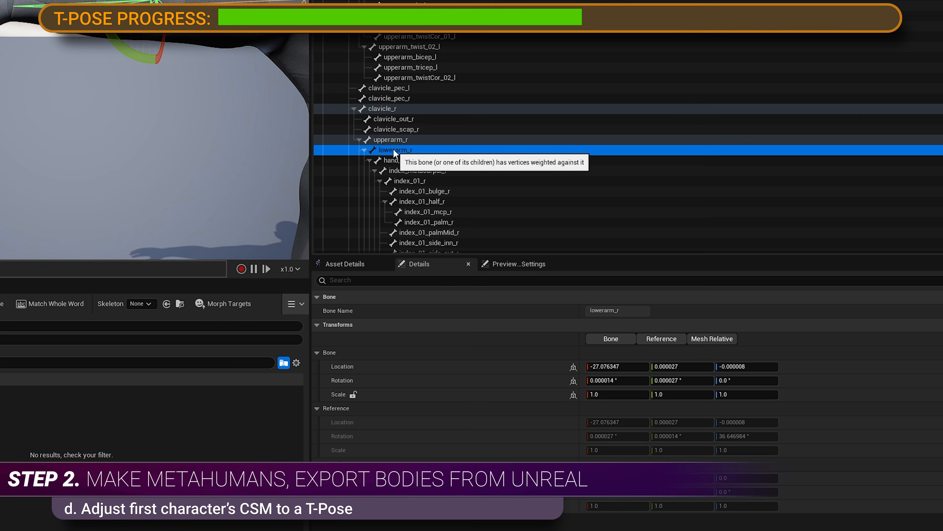
Select the hand_r bone and collapse the index, middle, pinky, ring and thumb bone hierarchies beneath it.
{"action": "left_click", "coordinate": [409, 161]}
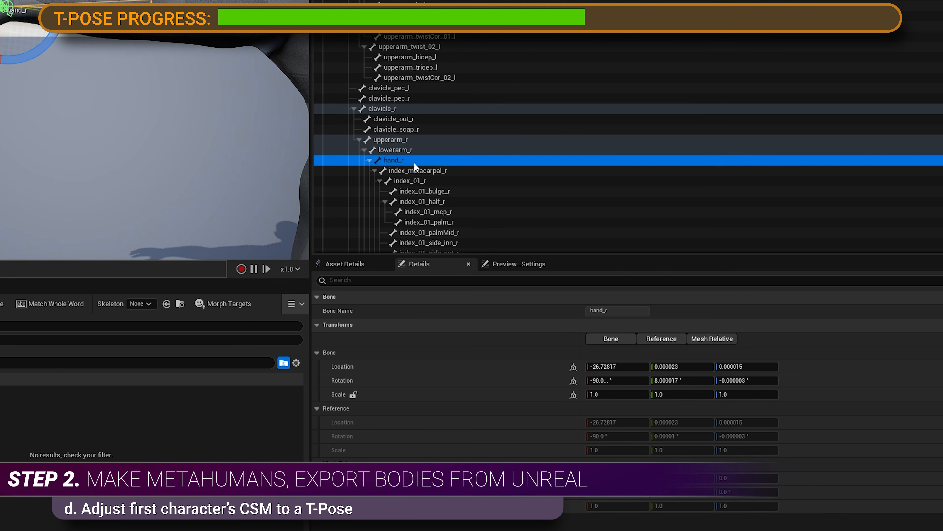
{"action": "scroll", "coordinate": [405, 130], "scroll_direction": "down", "scroll_amount": 2}
{"action": "scroll", "coordinate": [416, 70], "scroll_direction": "down", "scroll_amount": 2}
{"action": "left_click", "coordinate": [374, 72]}
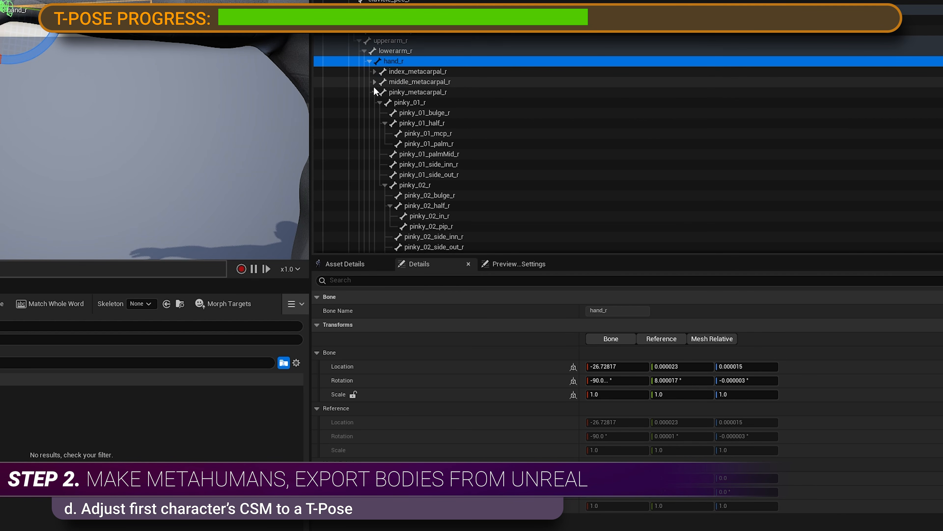
{"action": "left_click", "coordinate": [375, 82]}
{"action": "left_click", "coordinate": [374, 92]}
{"action": "left_click", "coordinate": [375, 102]}
{"action": "left_click", "coordinate": [374, 112]}
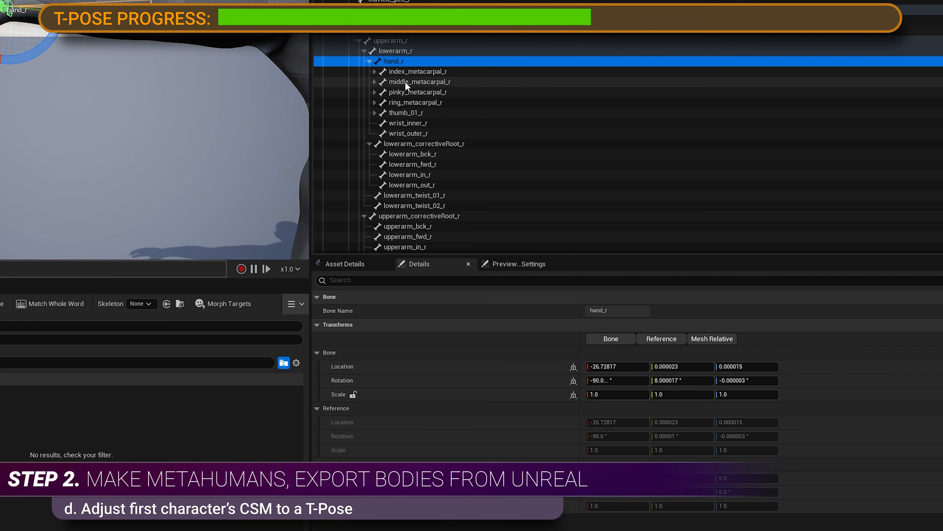
Rotate the right index metacarpal by setting the index_metacarpal_r bone's rotation yaw to 5°.
{"action": "left_click", "coordinate": [419, 72]}
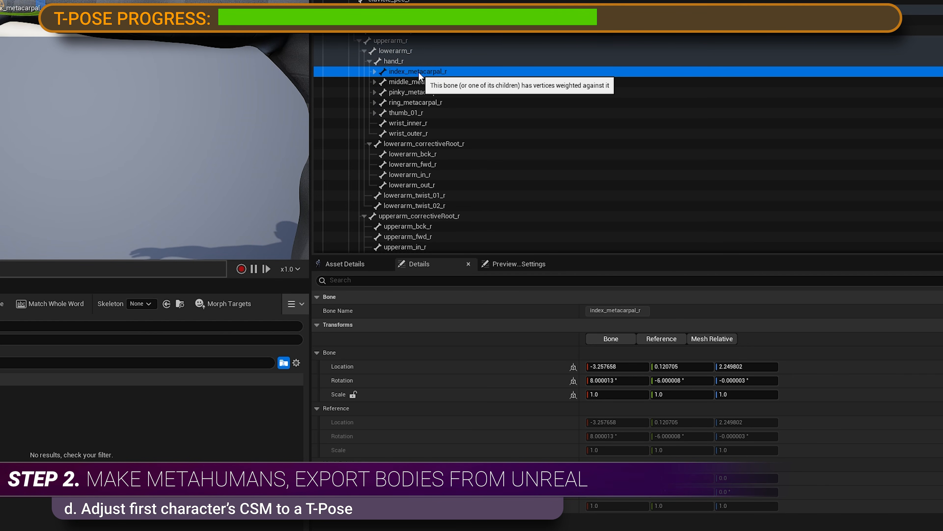
{"action": "left_click", "coordinate": [751, 380]}
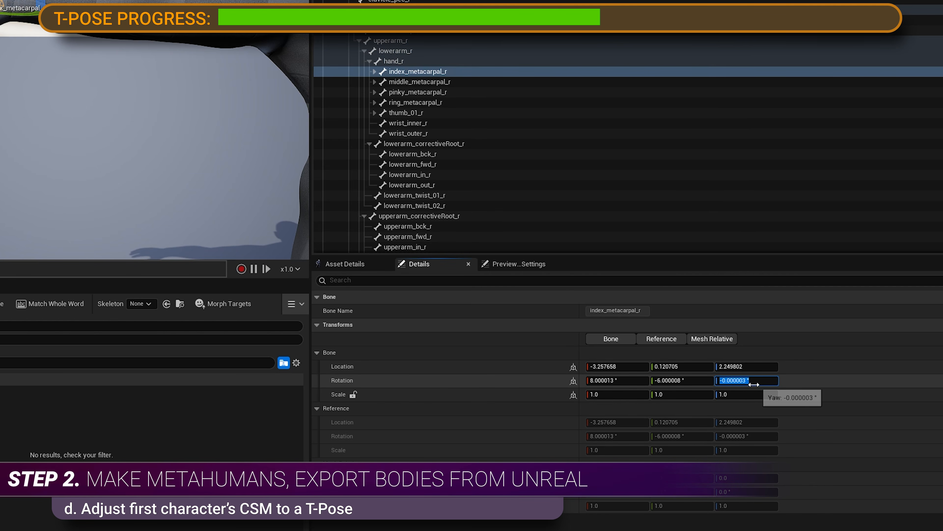
{"action": "type", "text": "5"}
{"action": "key", "text": "Return"}
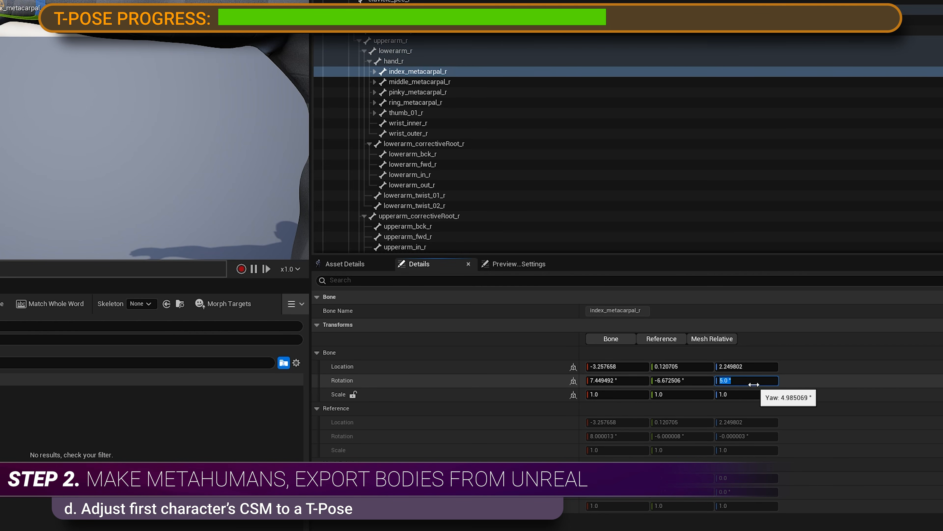
Expand the right index finger's bones and set the index_01_r bone's rotation yaw to -14°.
{"action": "left_click", "coordinate": [374, 71]}
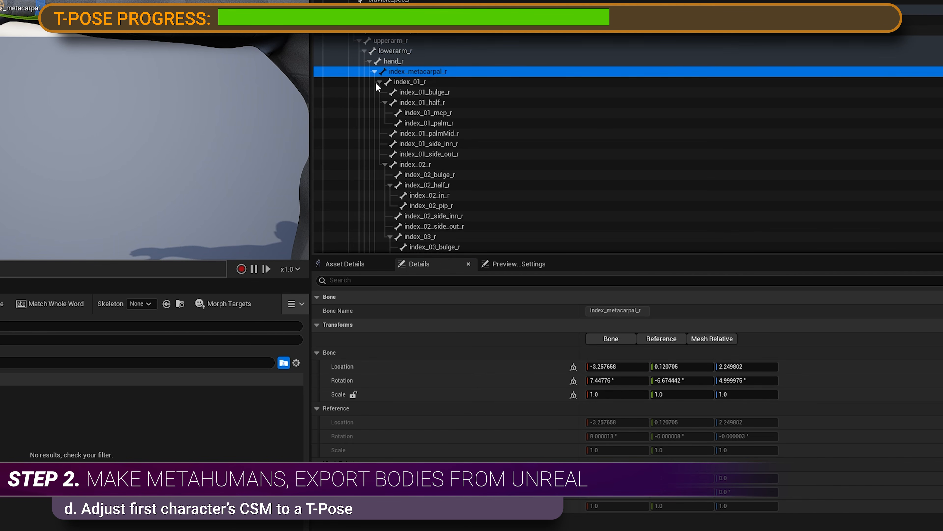
{"action": "left_click", "coordinate": [418, 82]}
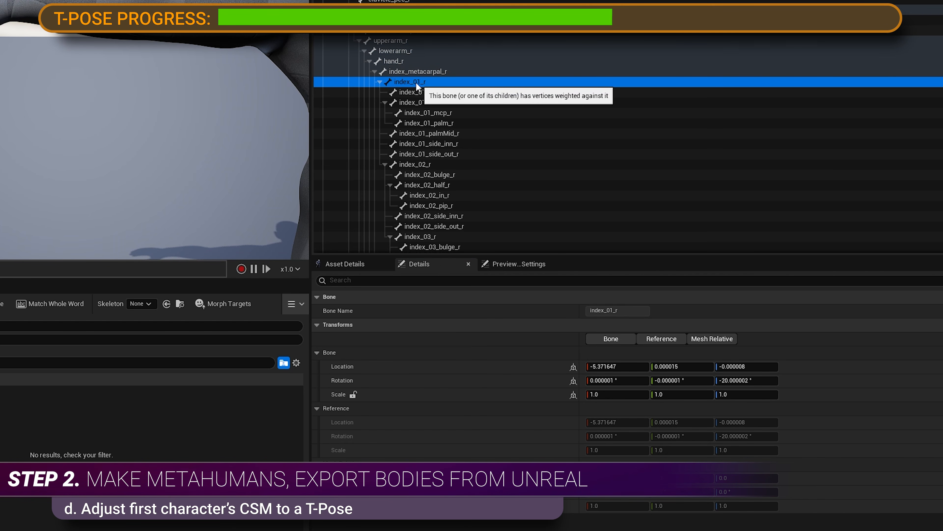
{"action": "left_click", "coordinate": [758, 381]}
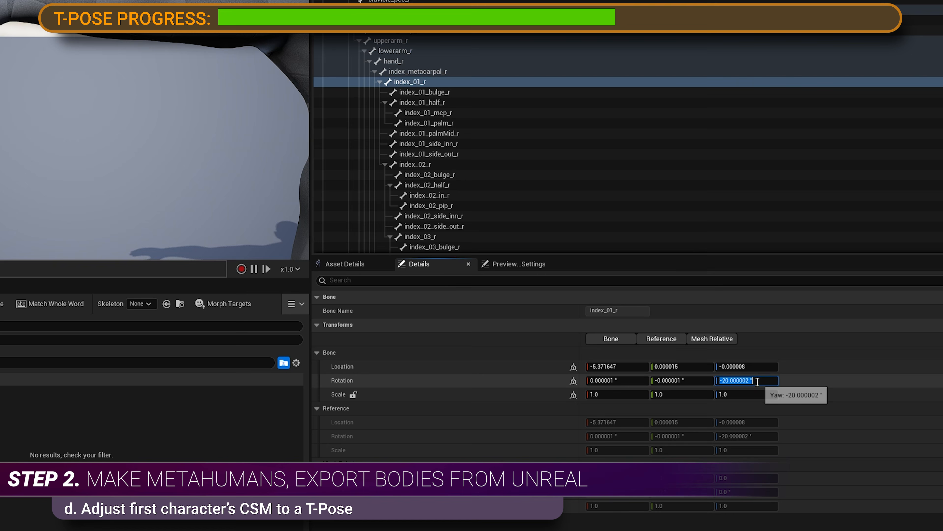
{"action": "type", "text": "-14"}
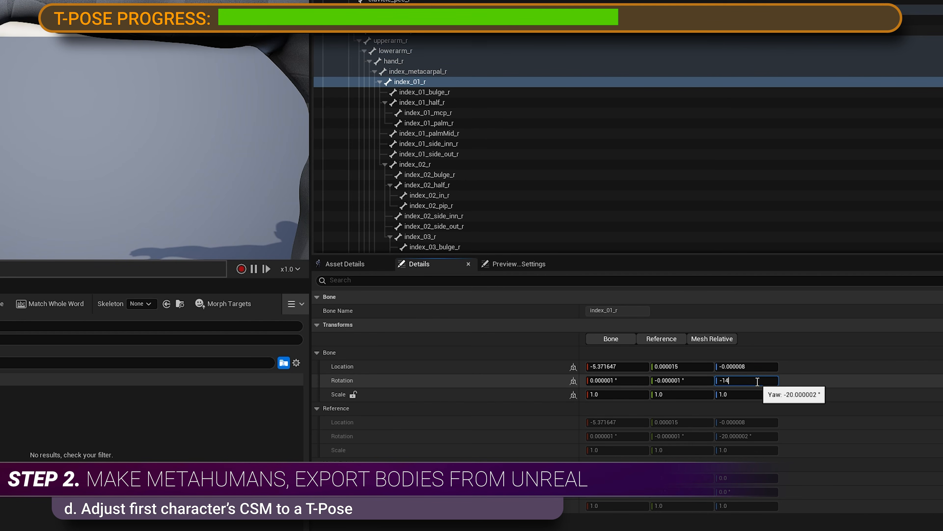
{"action": "key", "text": "Return"}
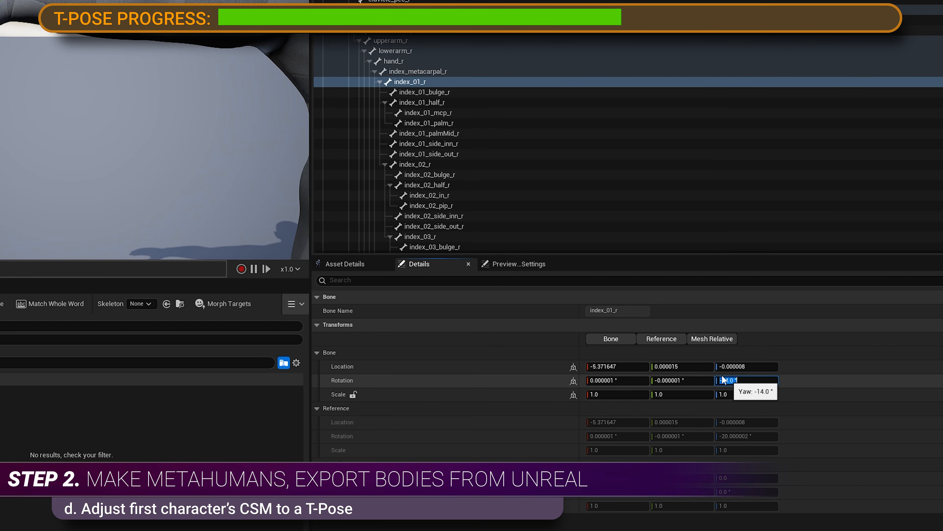
Straighten the right index finger by setting the index_02_r bone's rotation yaw to 0°.
{"action": "left_click", "coordinate": [415, 164]}
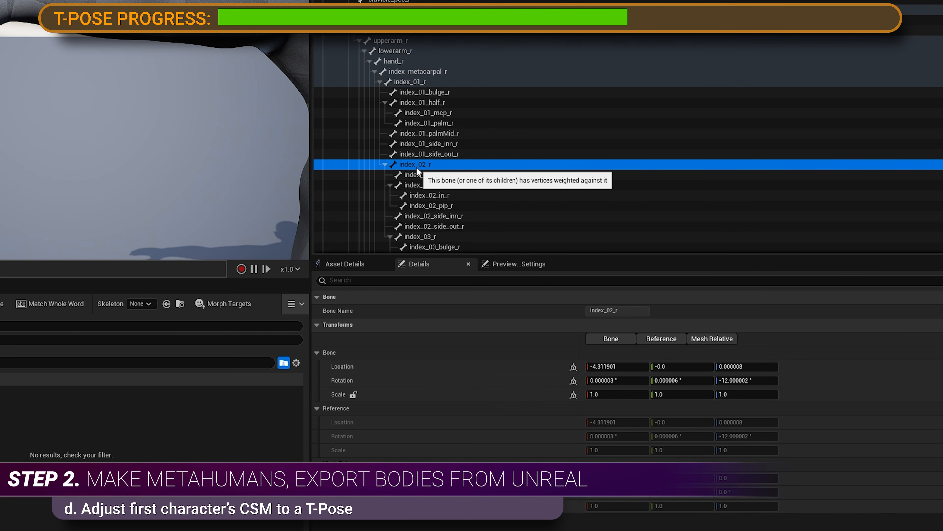
{"action": "left_click", "coordinate": [734, 379]}
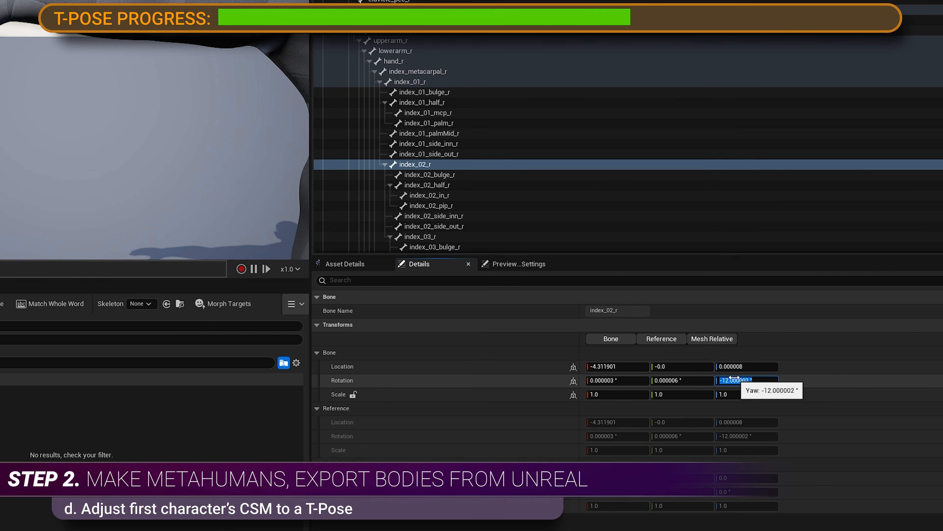
{"action": "type", "text": "0"}
{"action": "key", "text": "Return"}
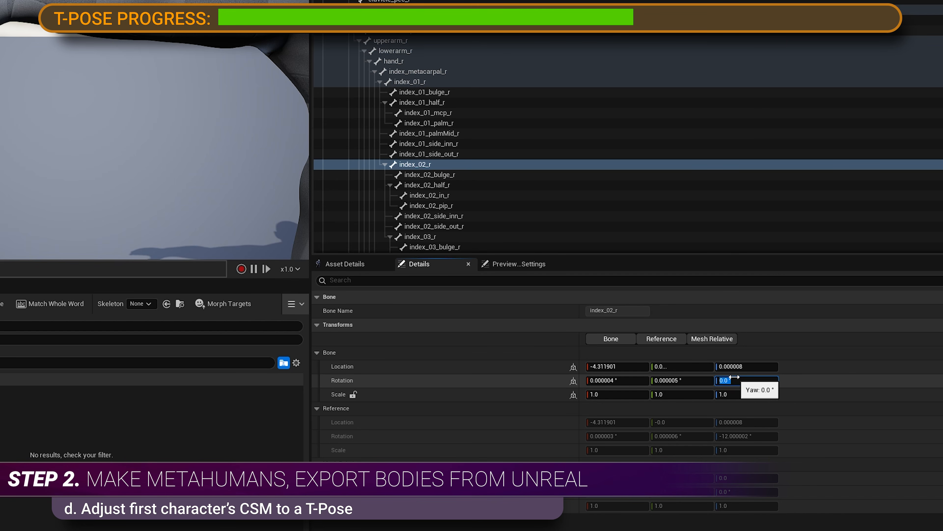
Rotate the right middle metacarpal by setting the middle_metacarpal_r bone's rotation yaw to 10°.
{"action": "scroll", "coordinate": [613, 189], "scroll_direction": "down", "scroll_amount": 3}
{"action": "scroll", "coordinate": [605, 178], "scroll_direction": "down", "scroll_amount": 4}
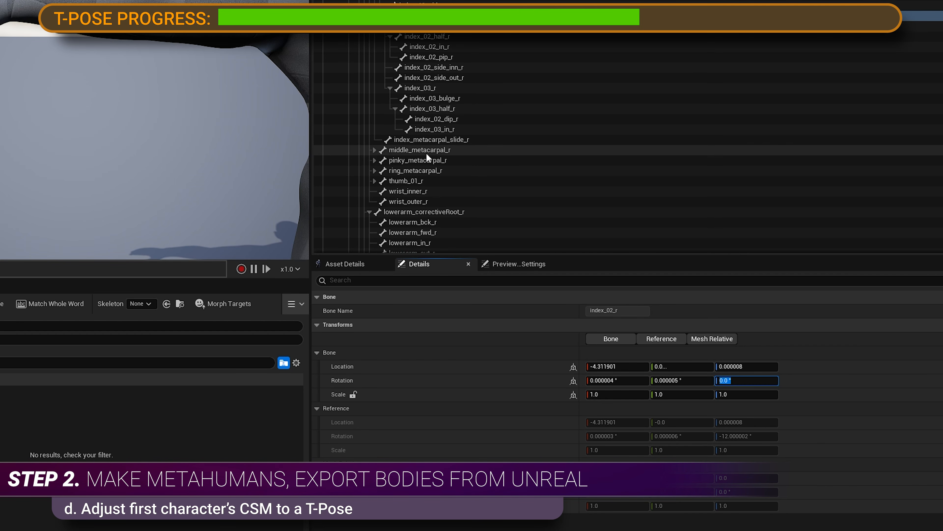
{"action": "left_click", "coordinate": [419, 152]}
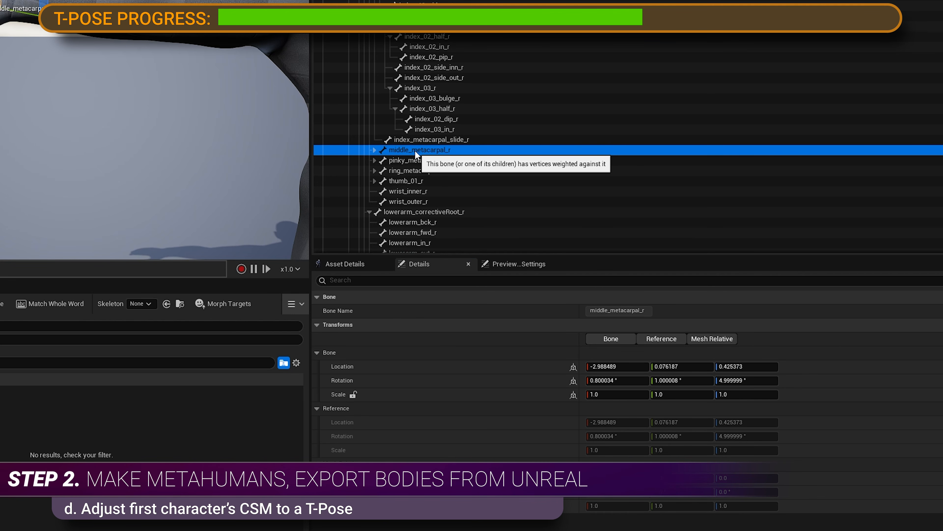
{"action": "left_click", "coordinate": [749, 380]}
{"action": "type", "text": "10"}
{"action": "key", "text": "Return"}
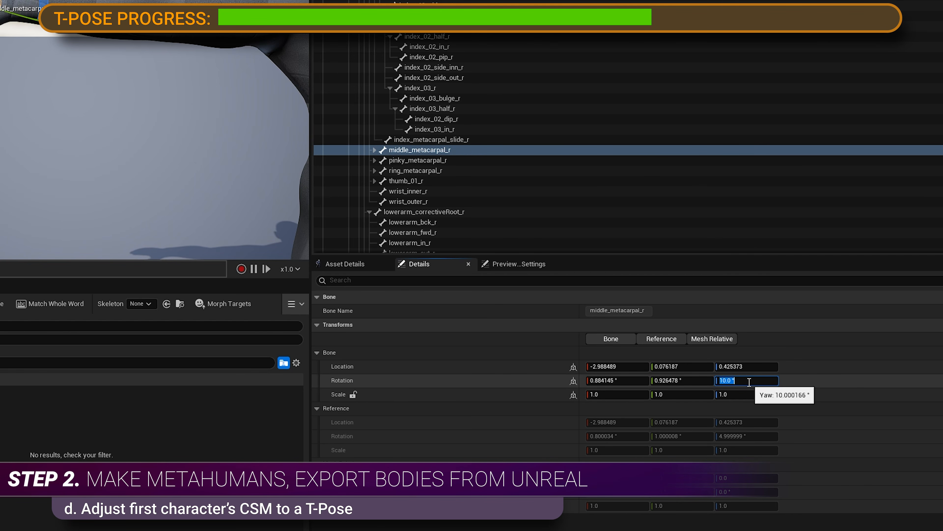
Expand the right middle finger's bones and set the middle_02_r bone's rotation yaw to 0°.
{"action": "left_click", "coordinate": [374, 150]}
{"action": "left_click", "coordinate": [416, 222]}
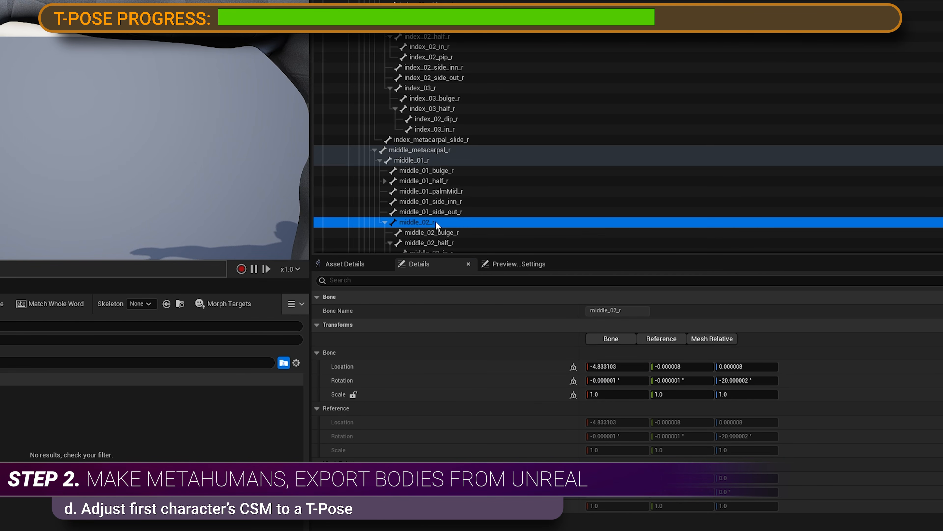
{"action": "scroll", "coordinate": [455, 185], "scroll_direction": "down", "scroll_amount": 5}
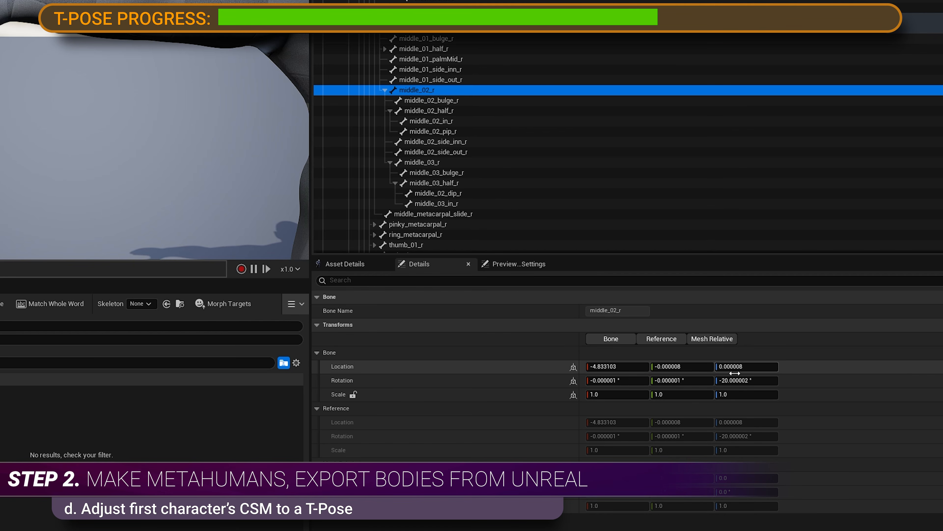
{"action": "left_click", "coordinate": [743, 380]}
{"action": "type", "text": "0"}
{"action": "key", "text": "Return"}
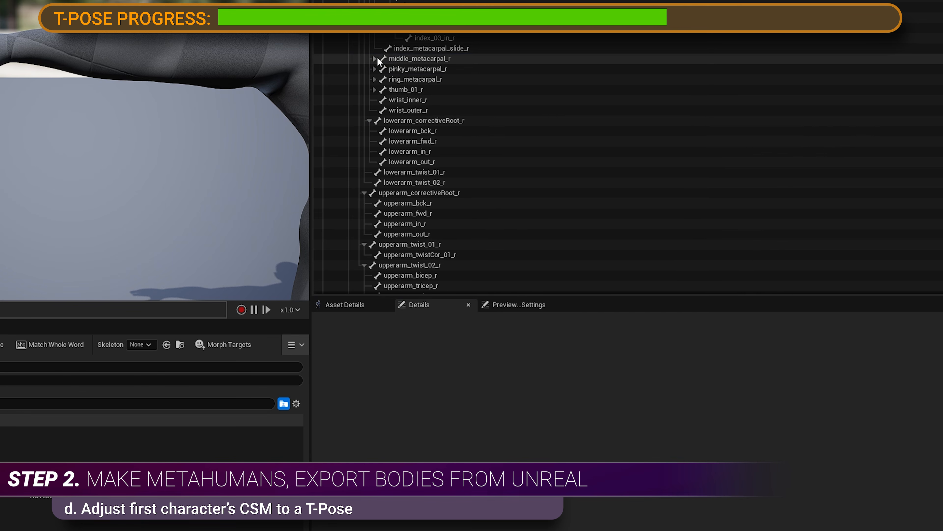
Rotate the right ring metacarpal by setting the ring_metacarpal_r bone's rotation yaw to 4°.
{"action": "left_click", "coordinate": [424, 38]}
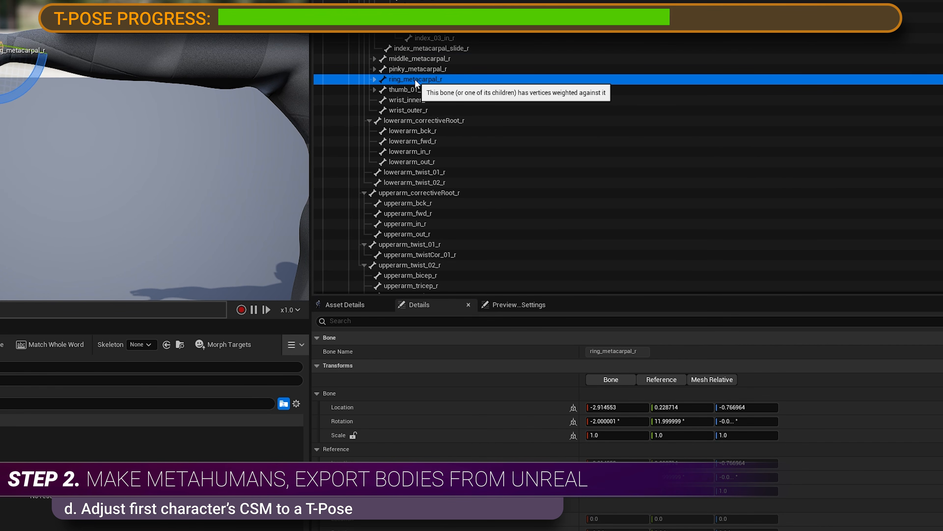
{"action": "left_click", "coordinate": [747, 421]}
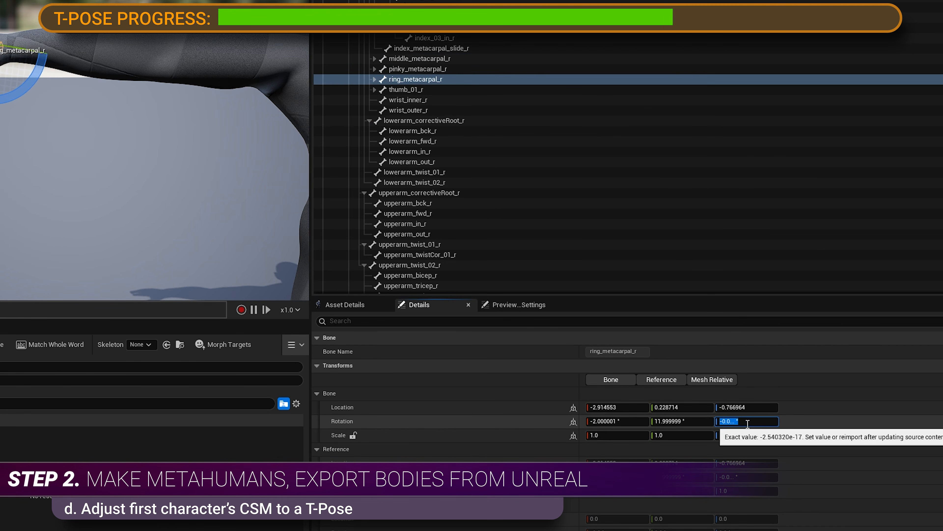
{"action": "type", "text": "4"}
{"action": "key", "text": "Return"}
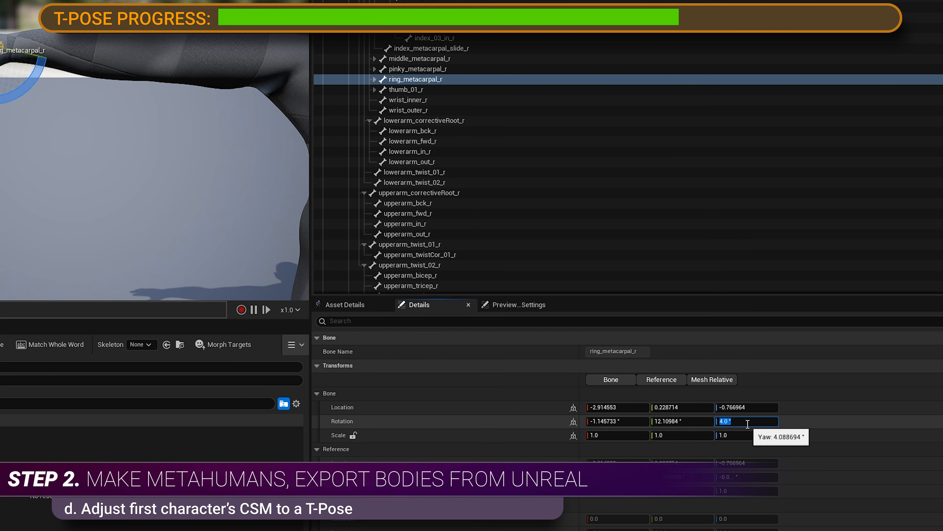
Expand the right ring finger's bones and set the ring_01_r bone's rotation yaw to -14°.
{"action": "left_click", "coordinate": [374, 80]}
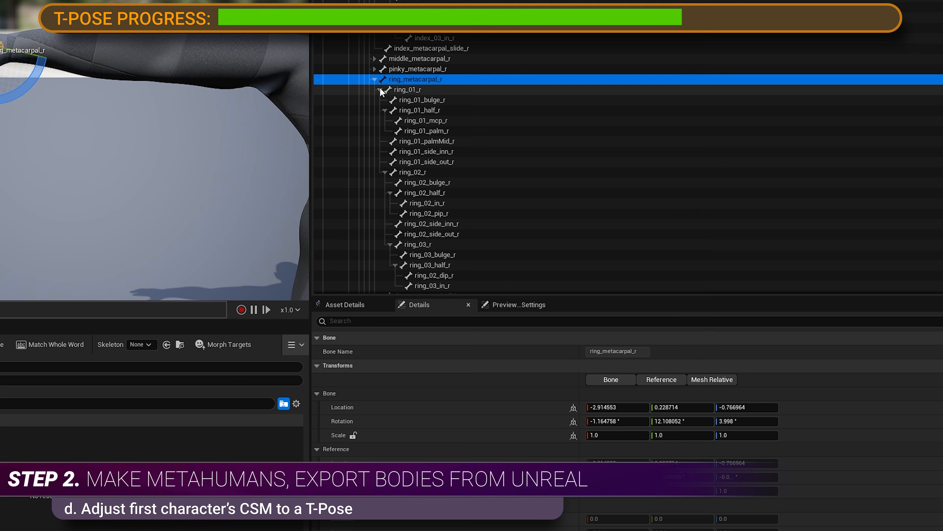
{"action": "left_click", "coordinate": [410, 90]}
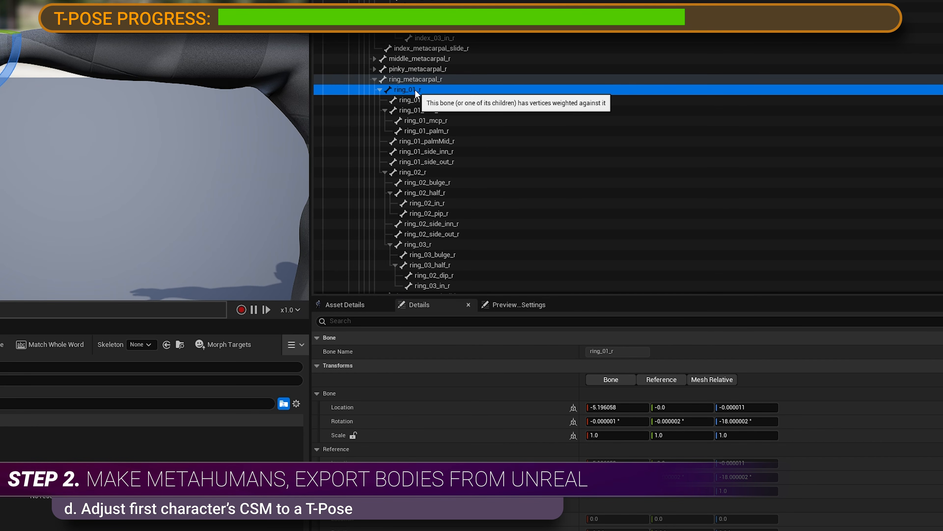
{"action": "left_click", "coordinate": [751, 421]}
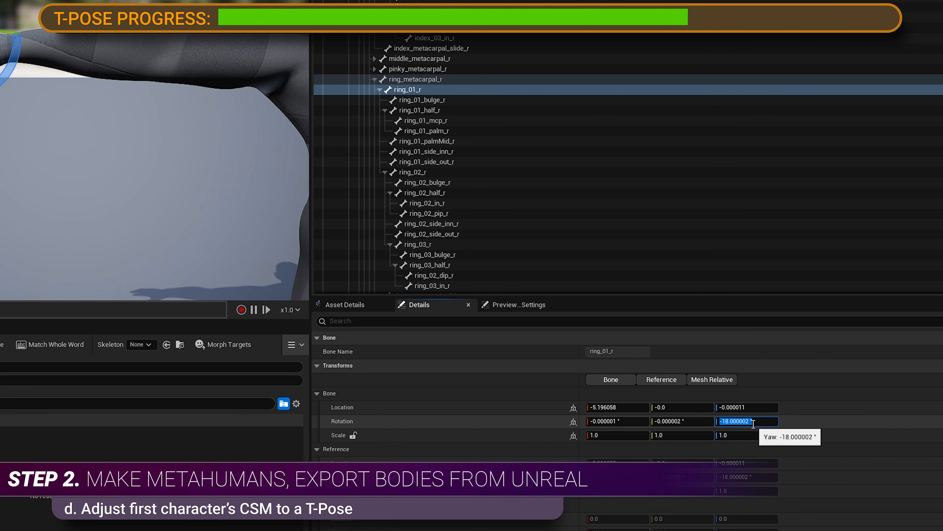
{"action": "type", "text": "-14"}
{"action": "key", "text": "Return"}
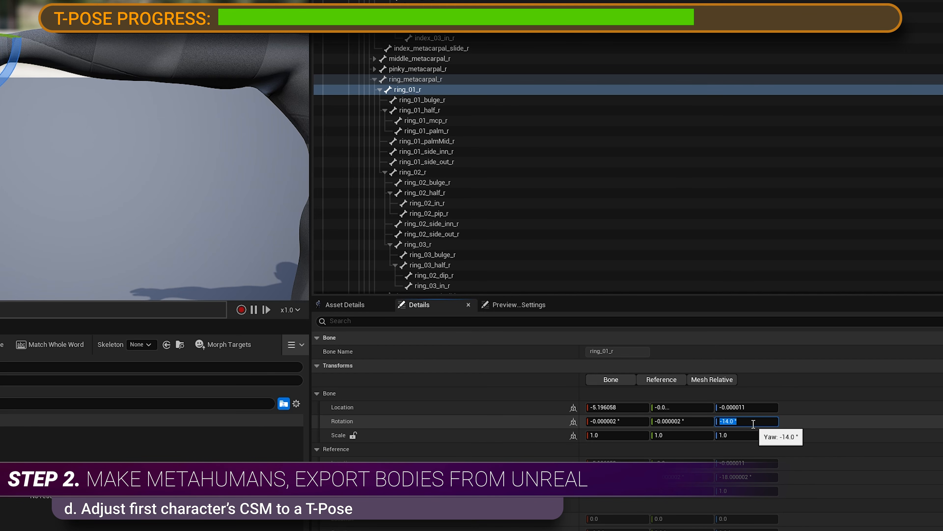
Straighten the right ring finger by setting the ring_02_r bone's rotation yaw to 0°, and collapse the ring bone hierarchy.
{"action": "left_click", "coordinate": [412, 171]}
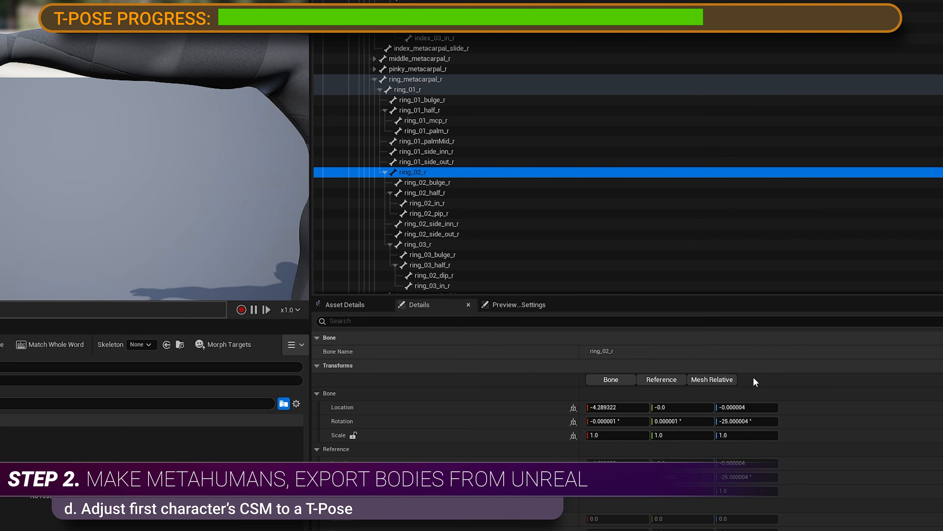
{"action": "left_click", "coordinate": [761, 422]}
{"action": "type", "text": "0"}
{"action": "key", "text": "Return"}
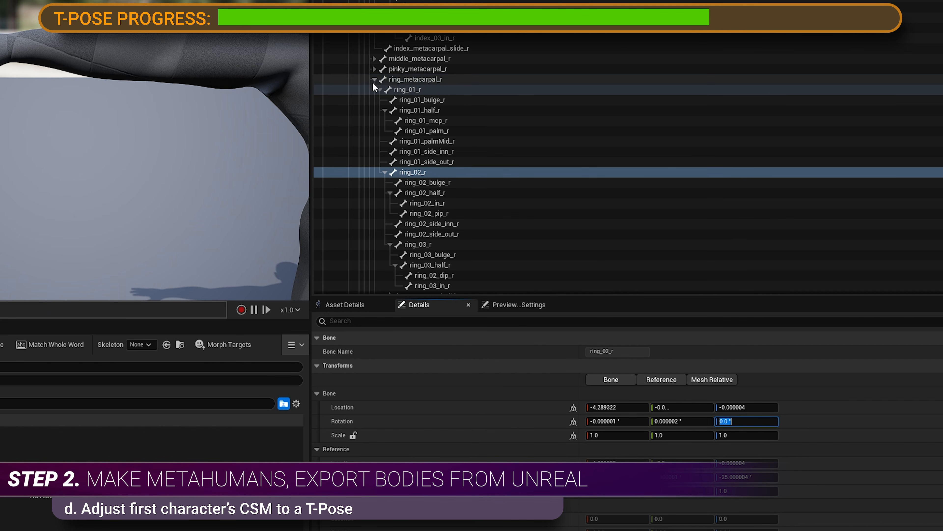
{"action": "left_click", "coordinate": [374, 80]}
Rotate the right pinky metacarpal by setting the pinky_metacarpal_r bone's rotation yaw to 0°.
{"action": "left_click", "coordinate": [373, 68]}
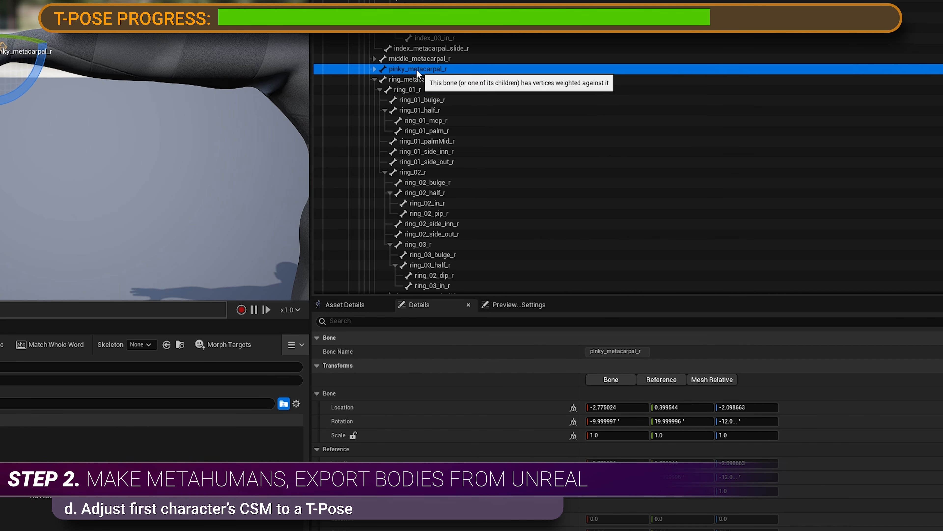
{"action": "left_click", "coordinate": [758, 422]}
{"action": "type", "text": "0"}
{"action": "key", "text": "Return"}
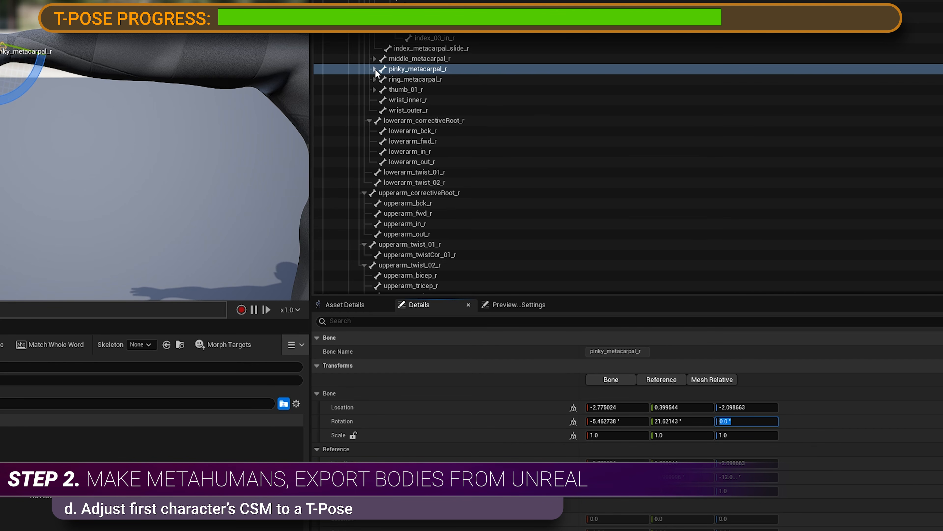
Straighten the right pinky by setting the pinky_02_r bone's rotation yaw to 0°, and collapse the pinky bone hierarchy.
{"action": "left_click", "coordinate": [375, 69]}
{"action": "left_click", "coordinate": [413, 161]}
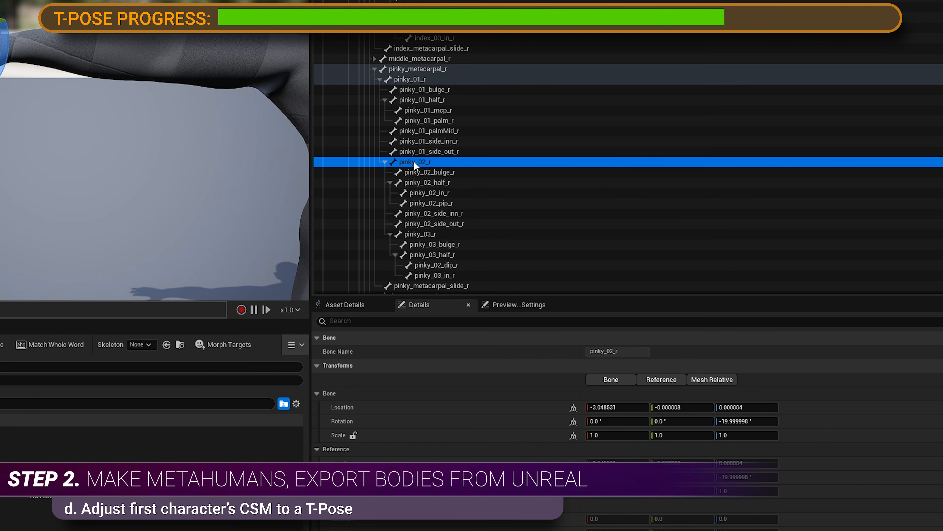
{"action": "left_click", "coordinate": [747, 420]}
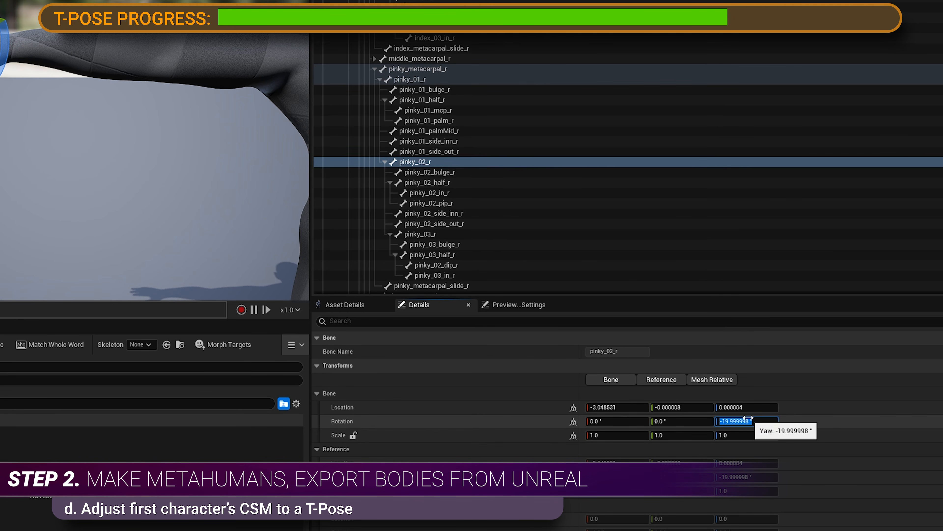
{"action": "type", "text": "0"}
{"action": "key", "text": "Return"}
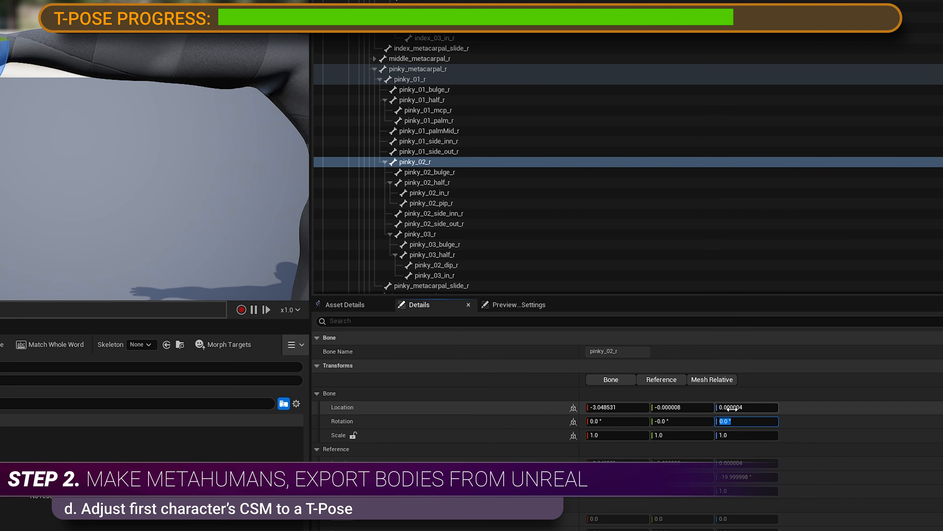
{"action": "left_click", "coordinate": [375, 69]}
Adjust the base of the right thumb by setting the thumb_01_r bone's rotation pitch to -25°.
{"action": "left_click", "coordinate": [401, 90]}
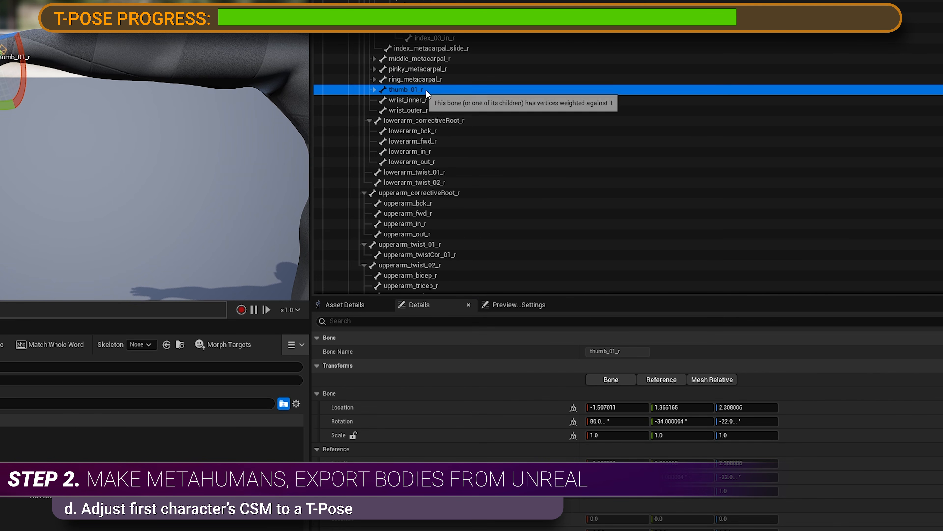
{"action": "left_click", "coordinate": [685, 421]}
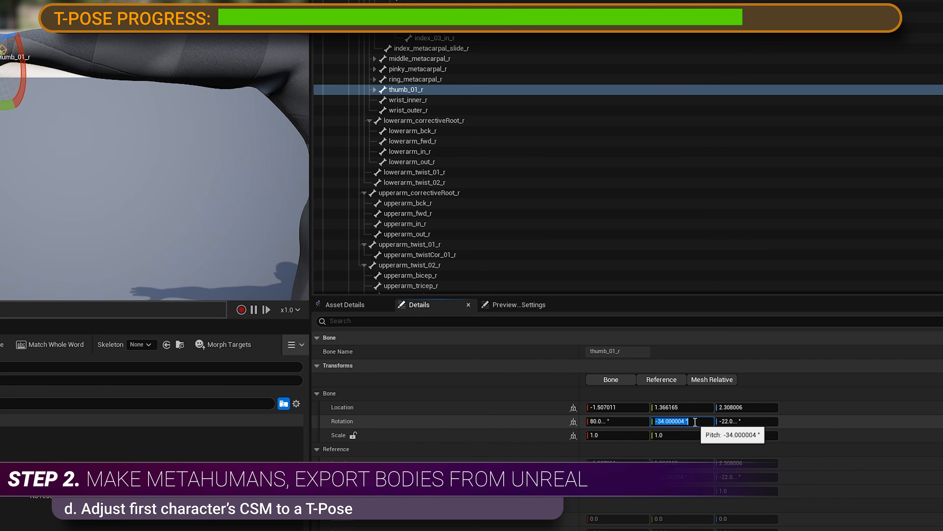
{"action": "type", "text": "-25"}
{"action": "key", "text": "Return"}
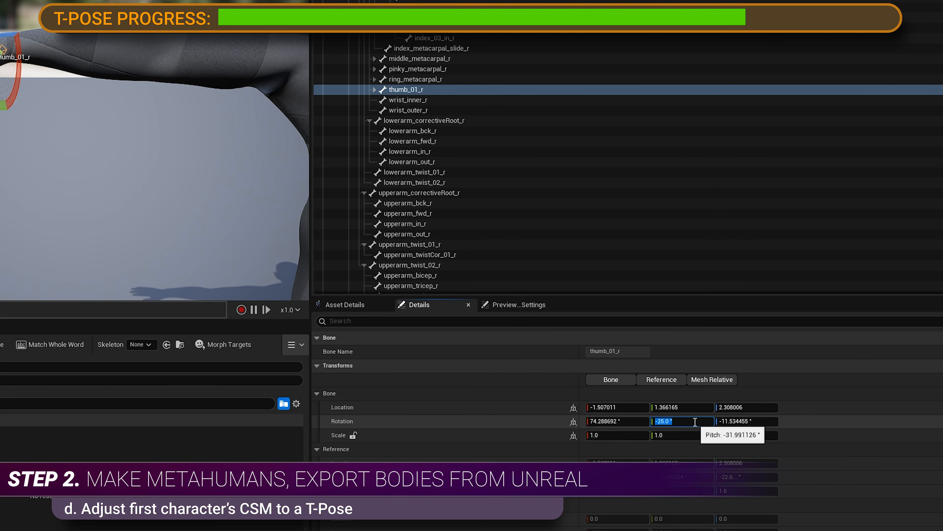
{"action": "left_click", "coordinate": [879, 418]}
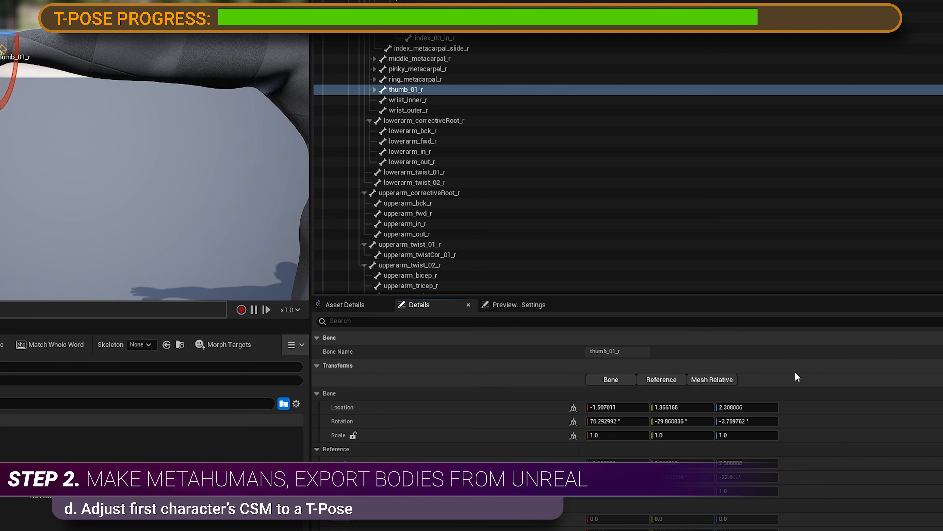
Set the thumb_01_r bone's rotation yaw to 10°.
{"action": "left_click", "coordinate": [746, 422]}
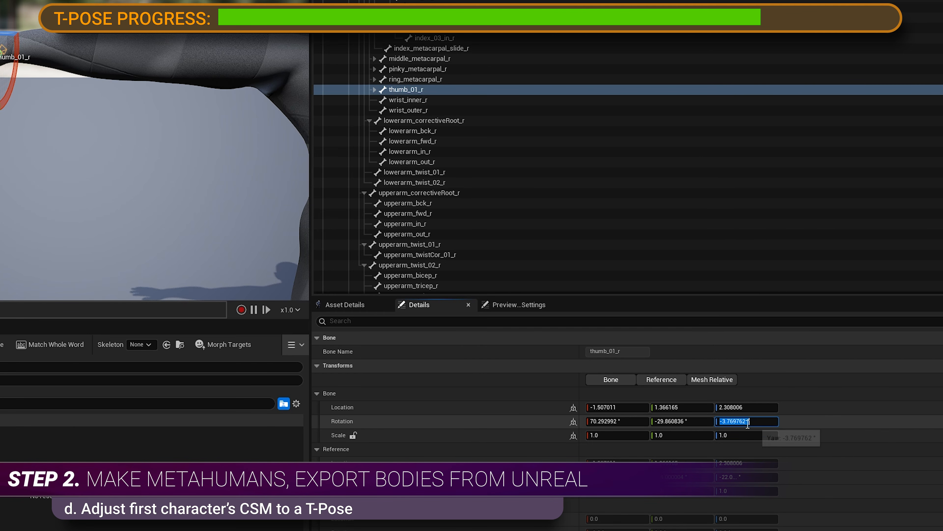
{"action": "type", "text": "10"}
{"action": "key", "text": "Return"}
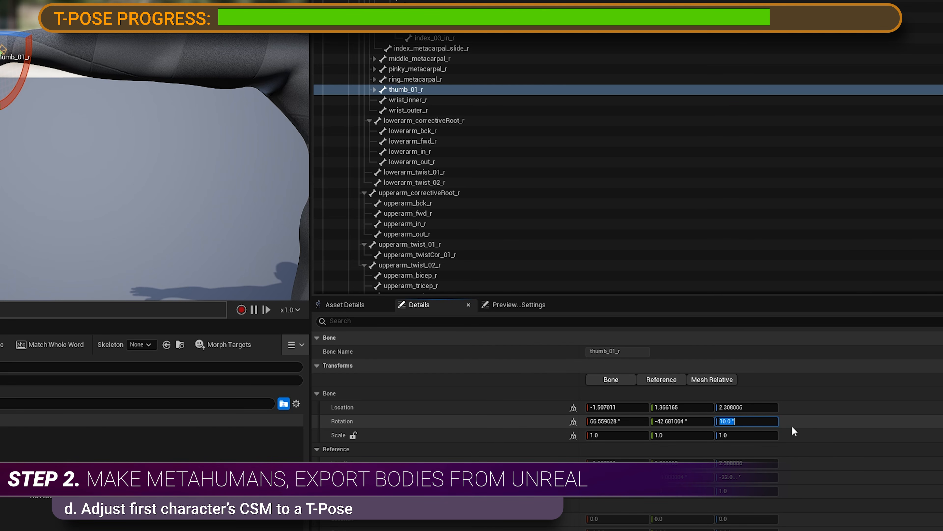
{"action": "left_click", "coordinate": [846, 404]}
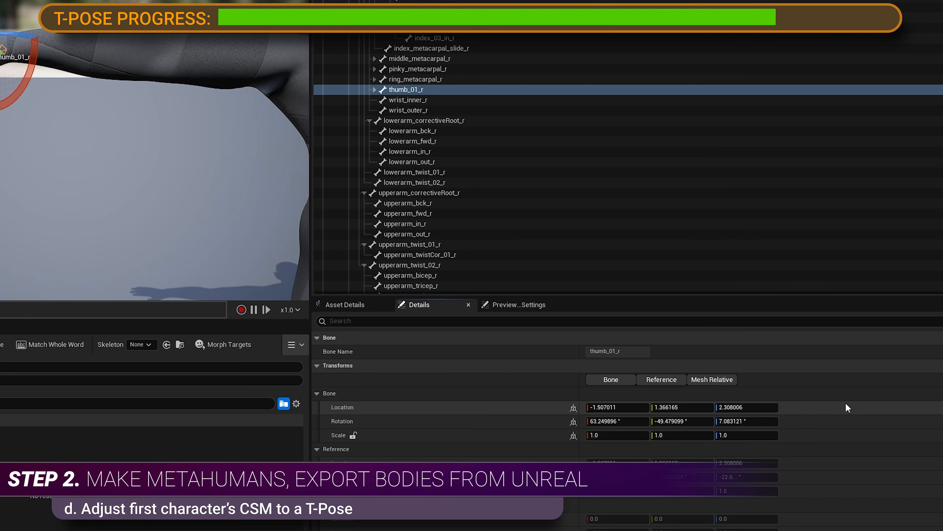
Expand the right thumb's bones and straighten the thumb by setting the thumb_02_r bone's rotation yaw to 0°.
{"action": "left_click", "coordinate": [374, 90]}
{"action": "left_click", "coordinate": [407, 121]}
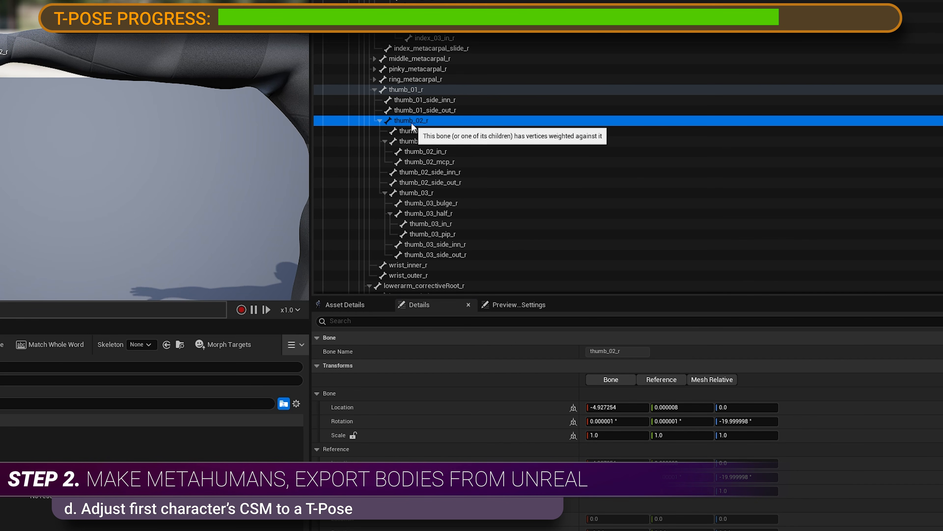
{"action": "left_click", "coordinate": [777, 421]}
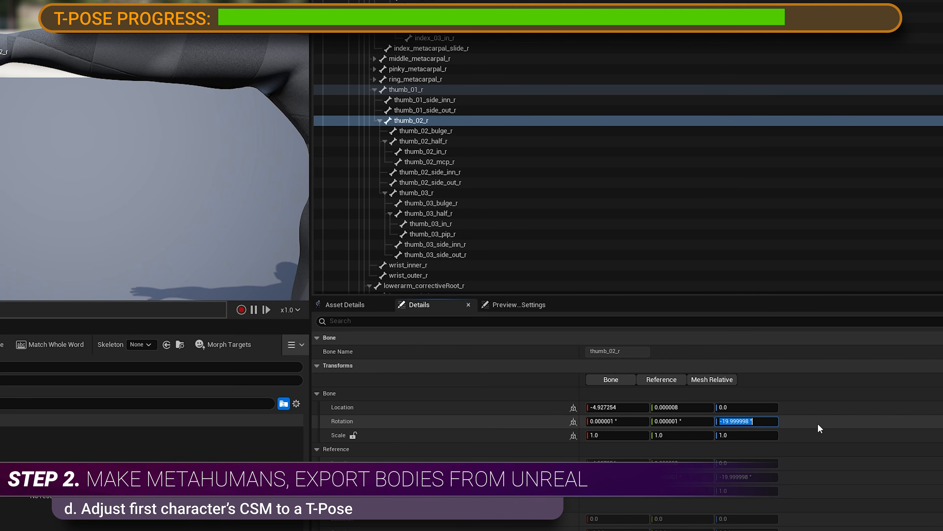
{"action": "type", "text": "0"}
{"action": "key", "text": "Return"}
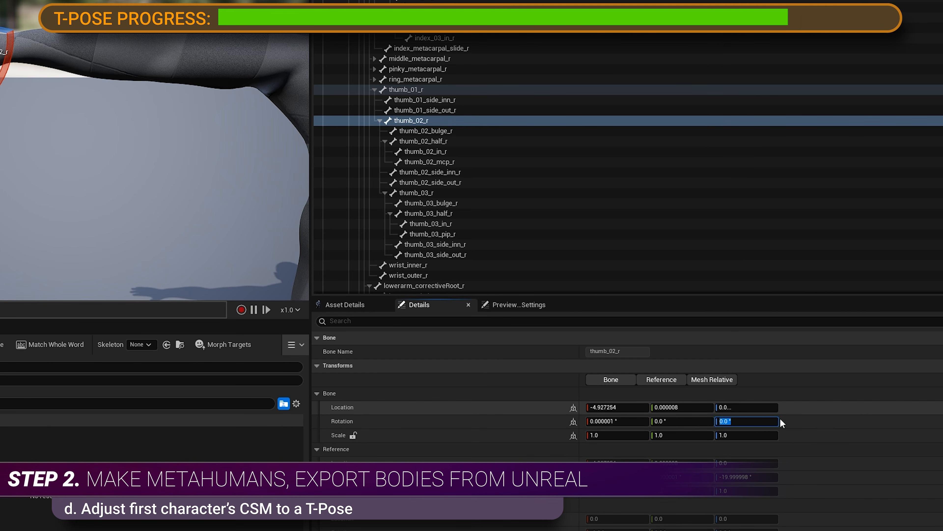
{"action": "left_click", "coordinate": [824, 420]}
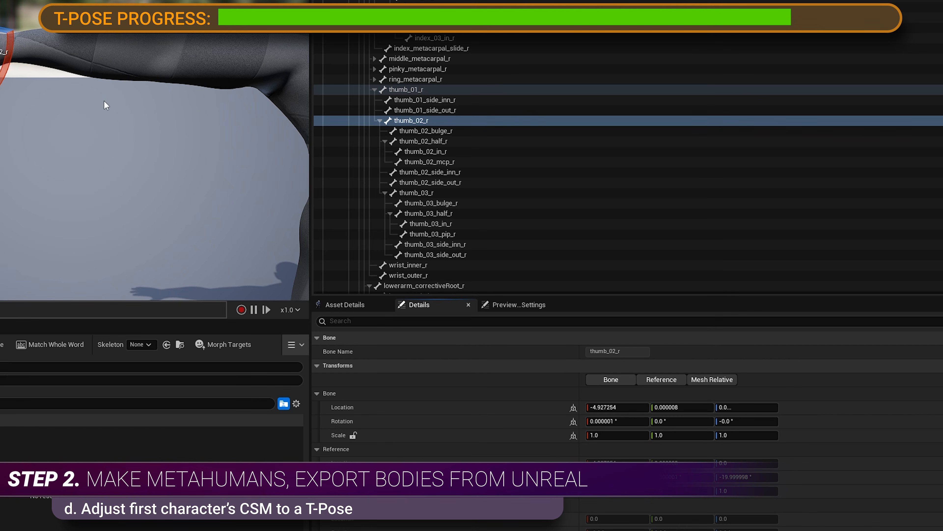
Start a new animation asset from the first character's current T-pose.
{"action": "scroll", "coordinate": [107, 105], "scroll_direction": "down", "scroll_amount": 8}
{"action": "middle_click_drag", "start_coordinate": [151, 158], "coordinate": [80, 98]}
{"action": "left_click_drag", "start_coordinate": [173, 161], "coordinate": [174, 126], "text": "alt"}
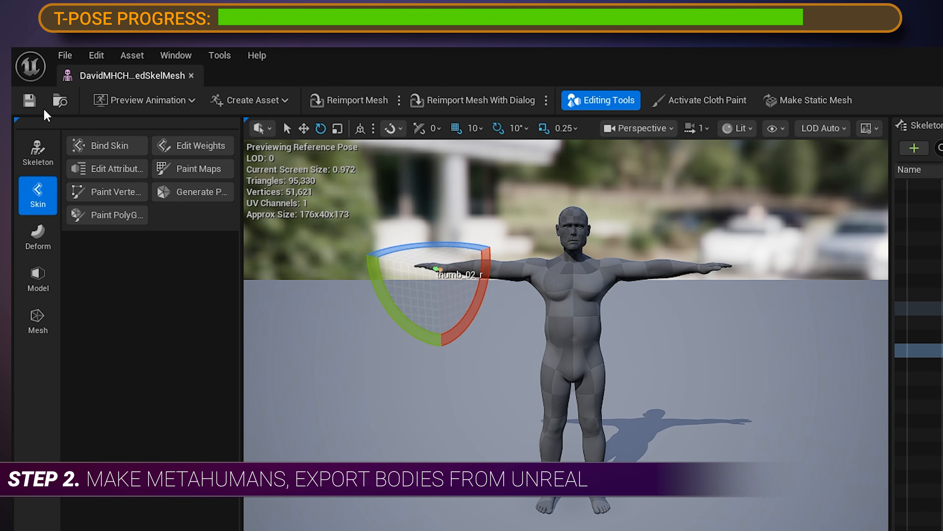
{"action": "left_click", "coordinate": [48, 68]}
{"action": "left_click", "coordinate": [274, 101]}
{"action": "mouse_move", "coordinate": [274, 140]}
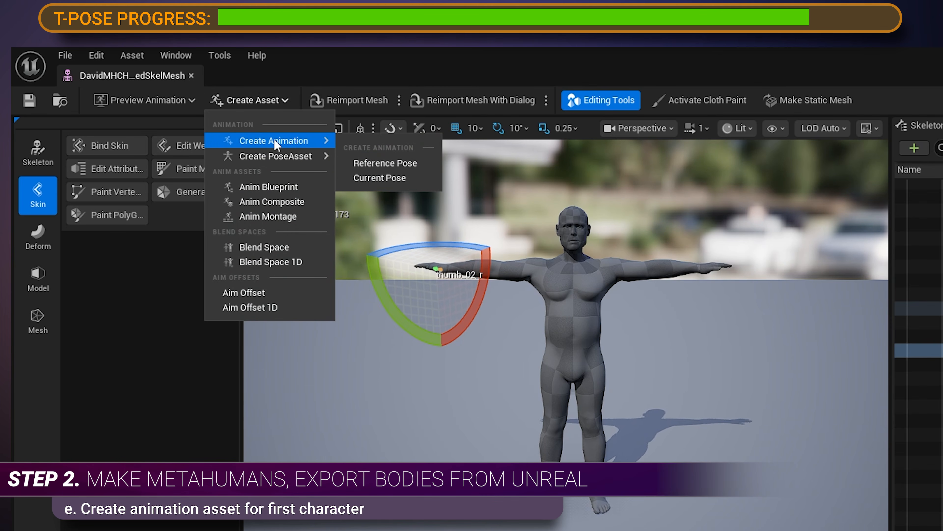
{"action": "left_click", "coordinate": [376, 178]}
Create the animation asset in the Characters folder with the name DavidMHCHAR_CSM_Tpose.
{"action": "scroll", "coordinate": [463, 253], "scroll_direction": "up", "scroll_amount": 20}
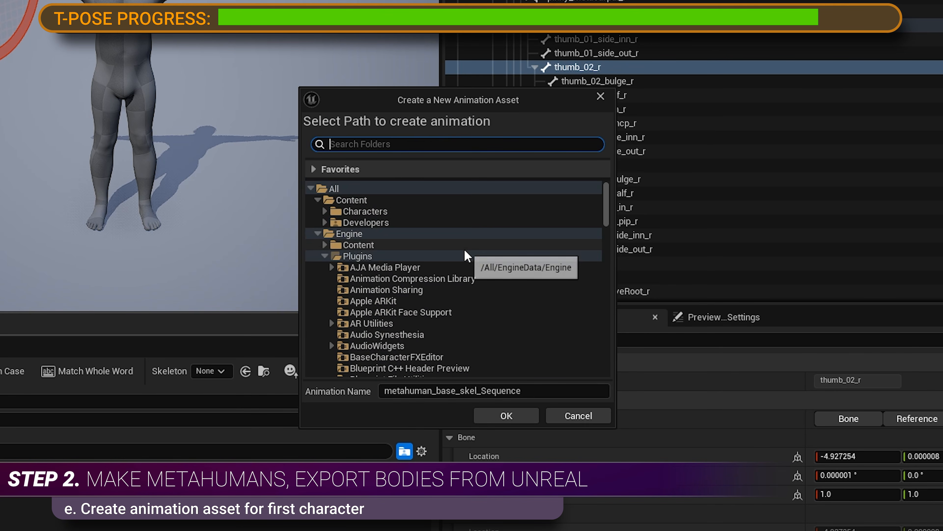
{"action": "left_click", "coordinate": [365, 211]}
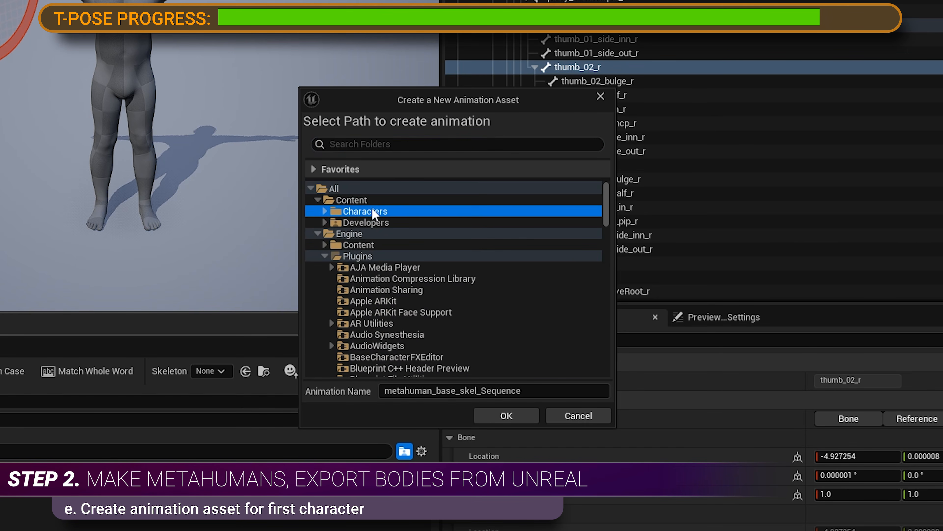
{"action": "left_click", "coordinate": [524, 393]}
{"action": "type", "text": "DavidMHCH"}
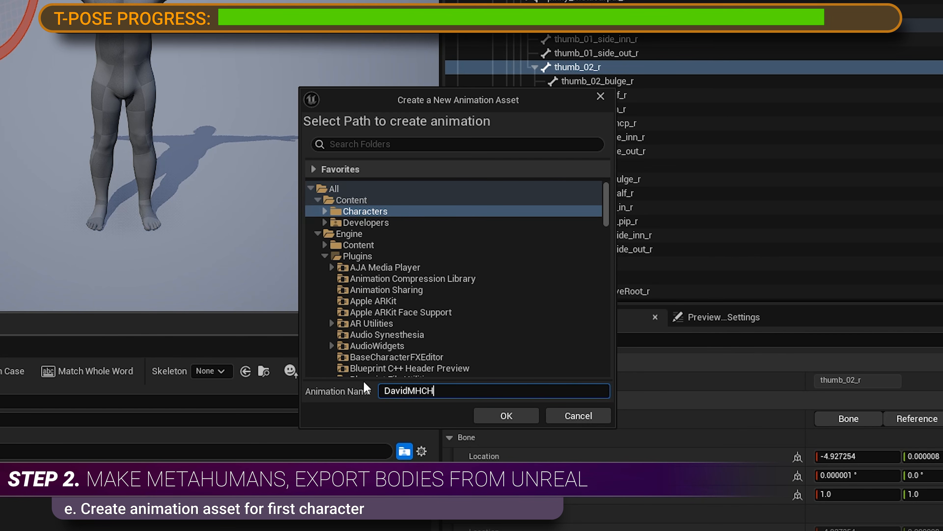
{"action": "type", "text": "AR_CSM_Tpose"}
{"action": "left_click", "coordinate": [506, 415]}
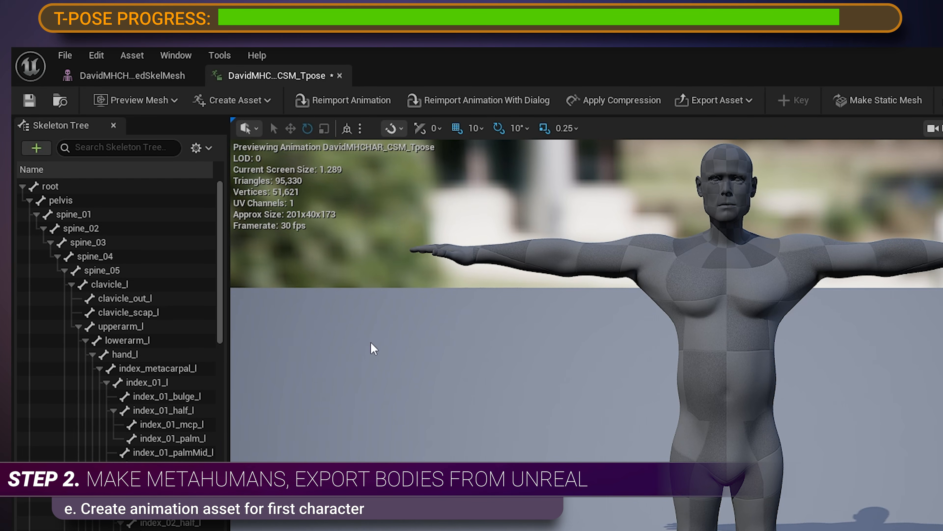
Save the DavidMHCHAR_CSM_Tpose animation, and close both its editor and the skeletal mesh editor.
{"action": "left_click", "coordinate": [23, 104]}
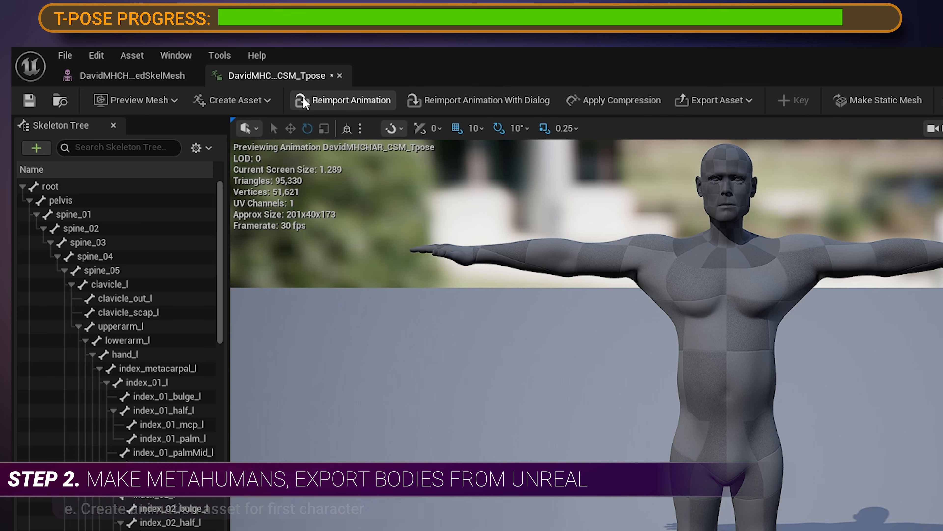
{"action": "left_click", "coordinate": [339, 75]}
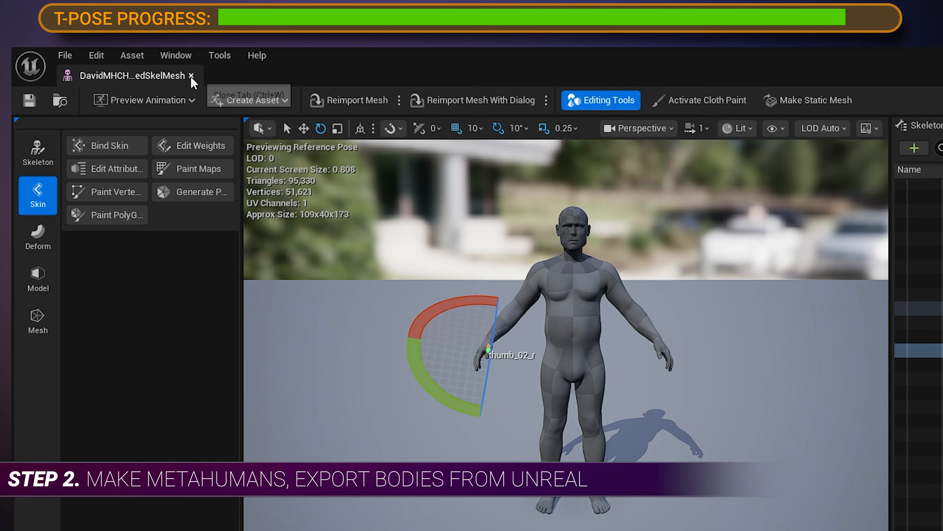
{"action": "left_click", "coordinate": [191, 76]}
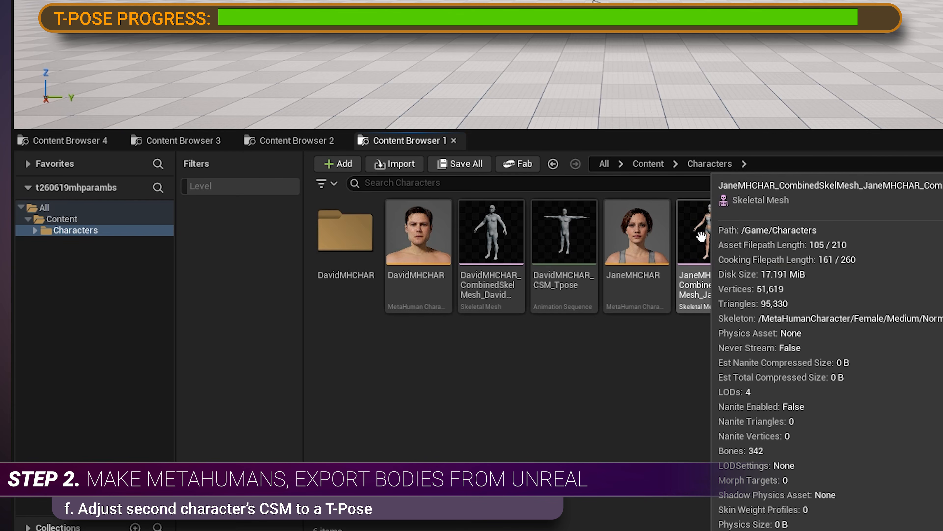
Open the JaneMHCHAR combined skeletal mesh and adjust its left arm and hand bones toward a T-pose, down to pinky_metacarpal_l.
{"action": "double_click", "coordinate": [702, 236]}
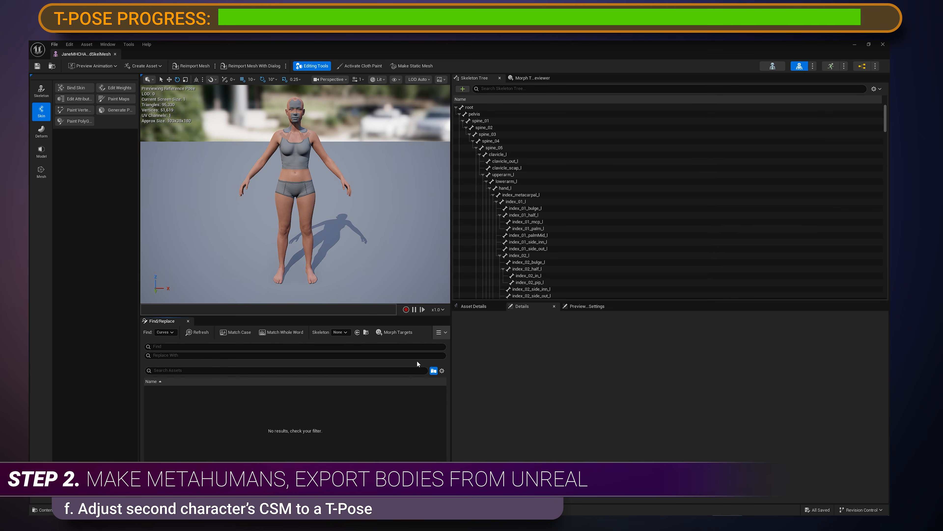
{"action": "left_click", "coordinate": [506, 182]}
{"action": "left_click", "coordinate": [505, 188]}
{"action": "left_click", "coordinate": [493, 195]}
{"action": "left_click", "coordinate": [521, 202]}
{"action": "left_click", "coordinate": [521, 208]}
{"action": "scroll", "coordinate": [519, 159], "scroll_direction": "down", "scroll_amount": 3}
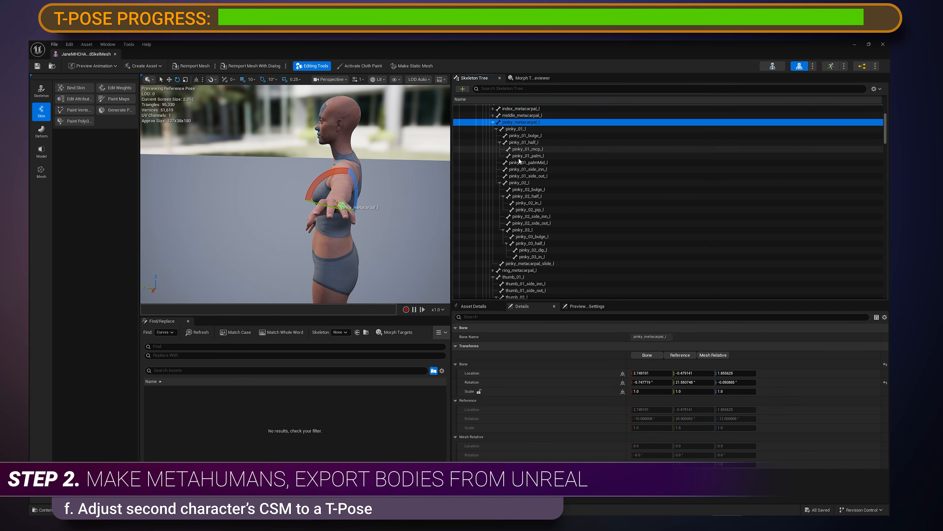
Straighten the left pinky and the remaining left finger bones, and continue the T-pose adjustments on the right arm and hand.
{"action": "left_click", "coordinate": [513, 135]}
{"action": "left_click", "coordinate": [517, 156]}
{"action": "scroll", "coordinate": [507, 201], "scroll_direction": "down", "scroll_amount": 5}
{"action": "left_click", "coordinate": [504, 201]}
{"action": "left_click", "coordinate": [521, 274]}
{"action": "left_click", "coordinate": [739, 382]}
Set the ring_metacarpal_r bone's rotation yaw to 0°, and straighten the right thumb with a thumb_02_r rotation yaw of 0°.
{"action": "left_click", "coordinate": [519, 167]}
{"action": "left_click", "coordinate": [716, 383]}
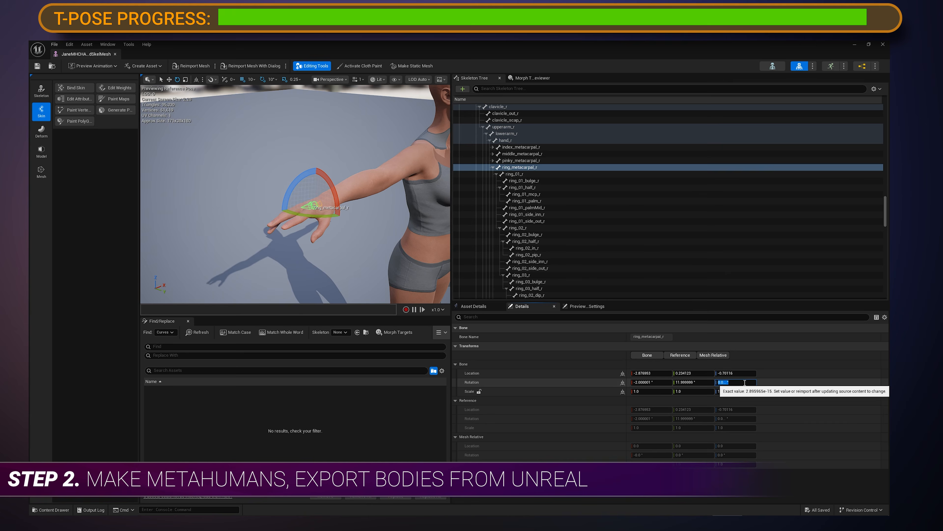
{"action": "left_click", "coordinate": [493, 168]}
{"action": "left_click", "coordinate": [513, 174]}
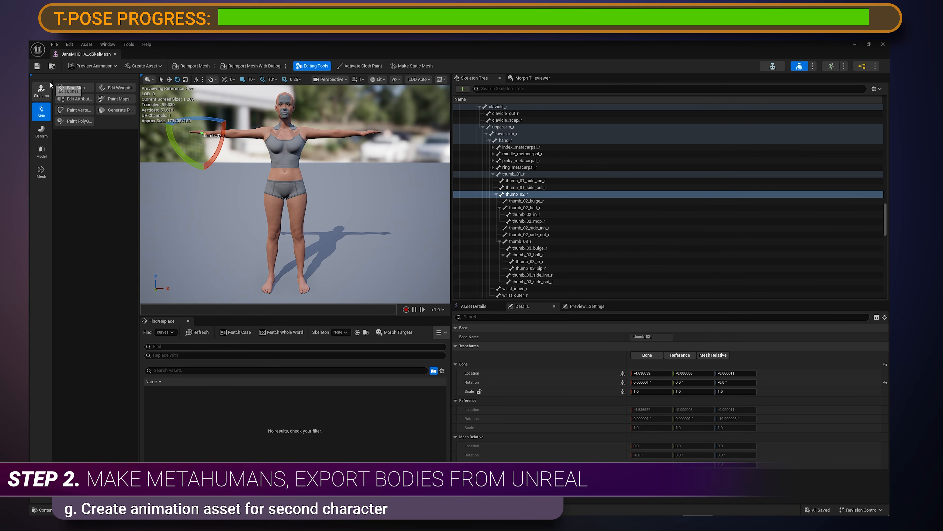
Create an animation asset from the second character's current pose in the Characters folder, named JaneMHCHAR_CSM_Tpose.
{"action": "left_click", "coordinate": [143, 67]}
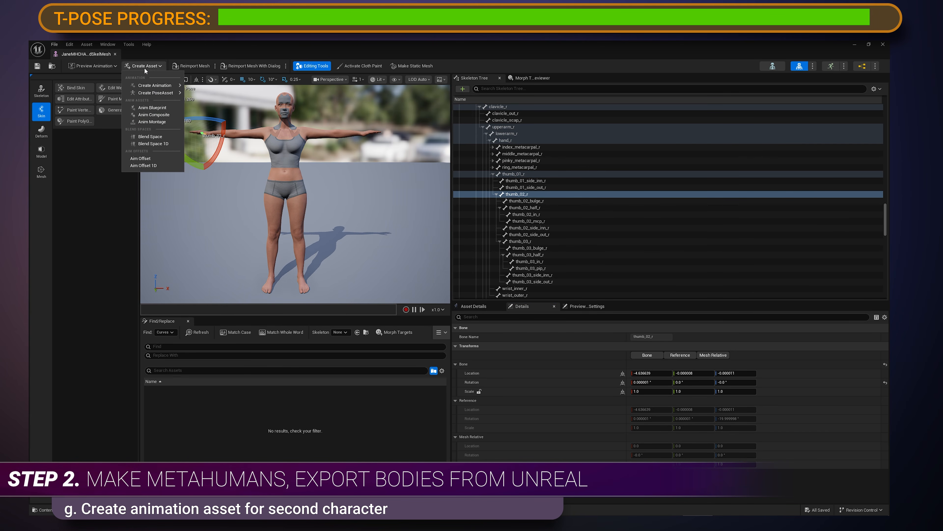
{"action": "mouse_move", "coordinate": [154, 85]}
{"action": "left_click", "coordinate": [206, 104]}
{"action": "left_click_drag", "start_coordinate": [531, 288], "coordinate": [531, 243]}
{"action": "left_click", "coordinate": [415, 255]}
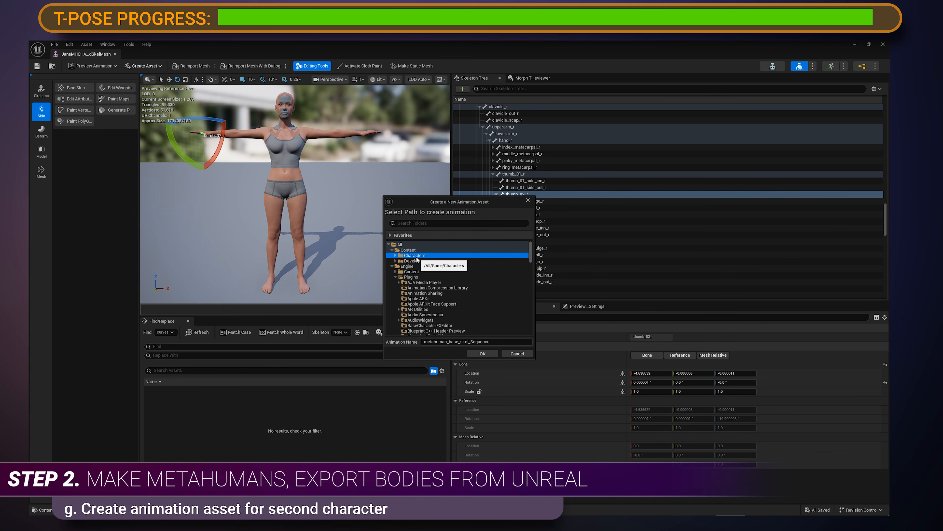
{"action": "left_click_drag", "start_coordinate": [493, 341], "coordinate": [413, 337]}
{"action": "type", "text": "JaneMHCHAR_CSM_Tpose"}
{"action": "left_click", "coordinate": [482, 353]}
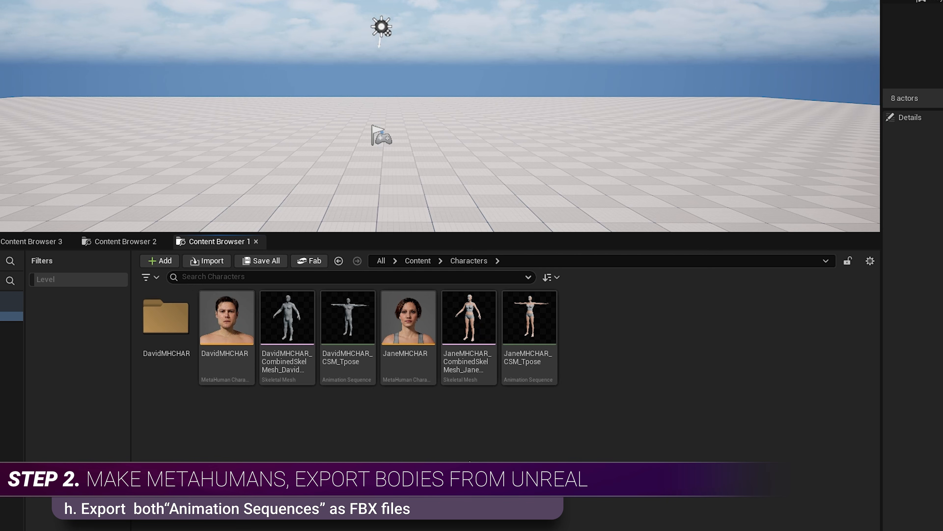
Start exporting the DavidMHCHAR_CSM_Tpose animation sequence as an FBX file of the same name in the 10_DemoUEExports folder.
{"action": "left_click", "coordinate": [351, 319]}
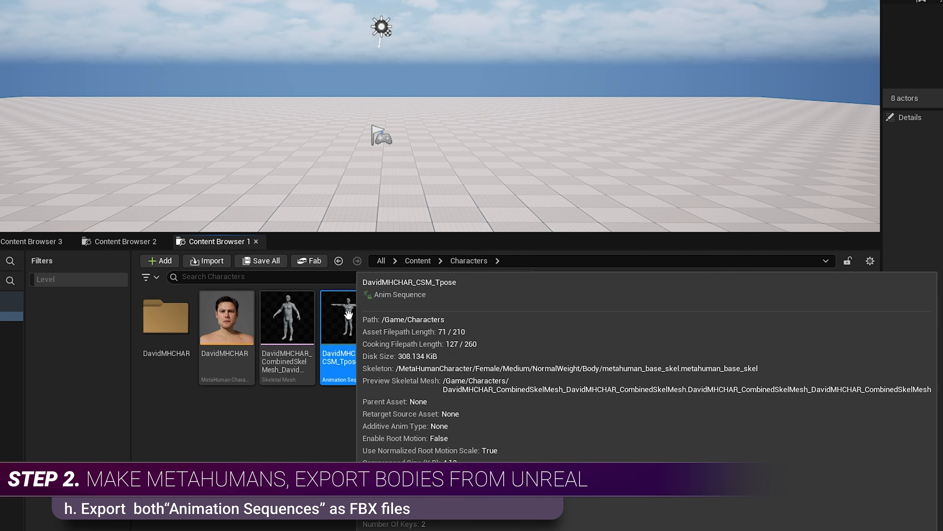
{"action": "right_click", "coordinate": [348, 315]}
{"action": "mouse_move", "coordinate": [429, 108]}
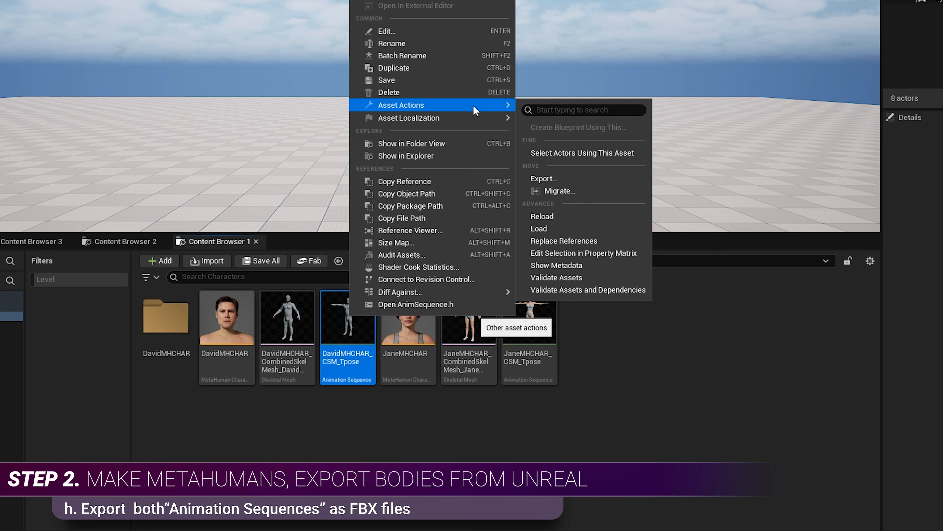
{"action": "left_click", "coordinate": [543, 178]}
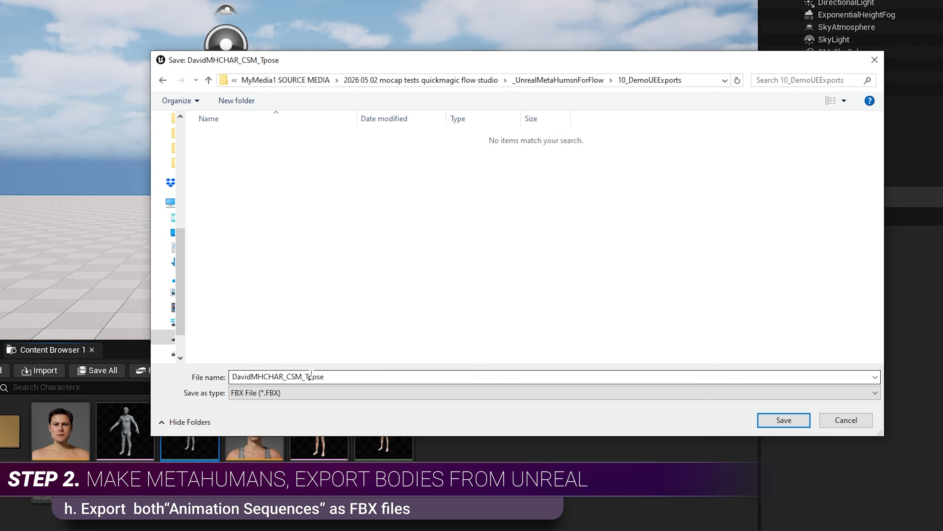
{"action": "left_click", "coordinate": [783, 420]}
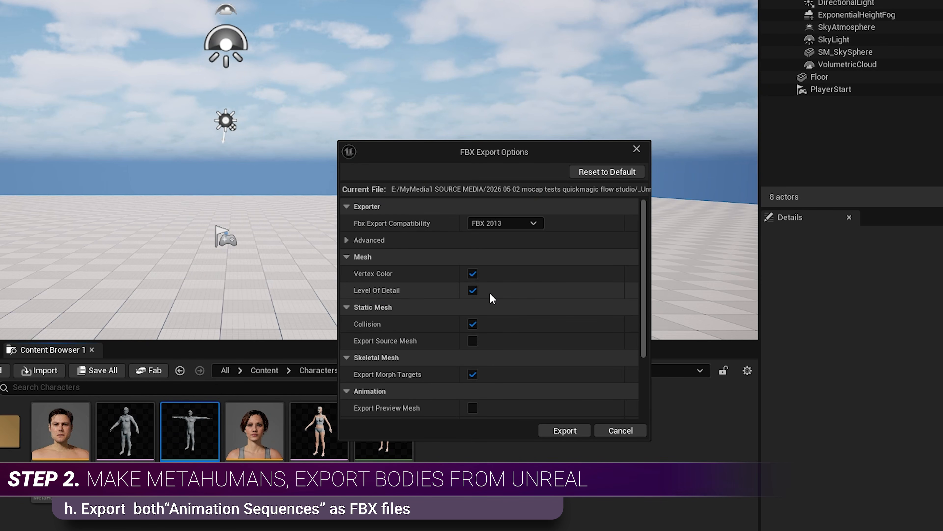
Set the FBX export compatibility to FBX 2020, disable Level Of Detail and Collision, and run the export.
{"action": "left_click", "coordinate": [518, 224]}
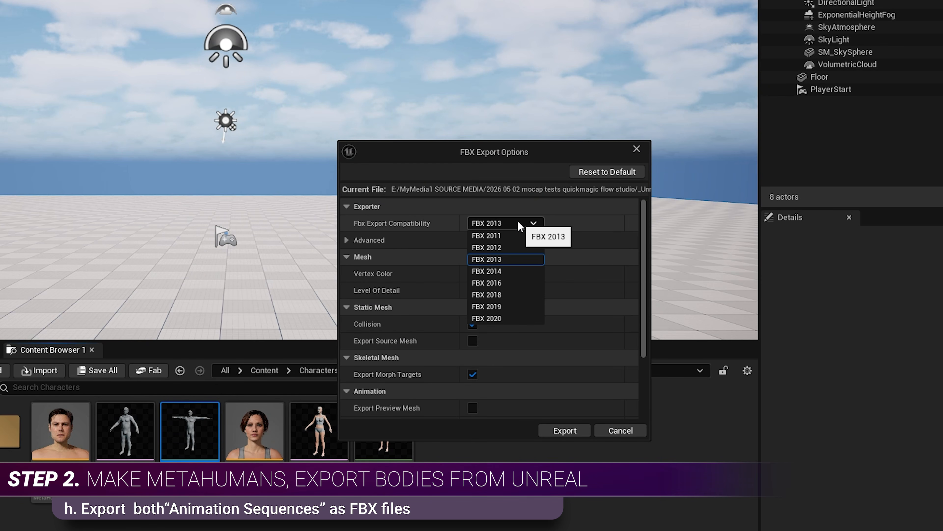
{"action": "left_click", "coordinate": [494, 318]}
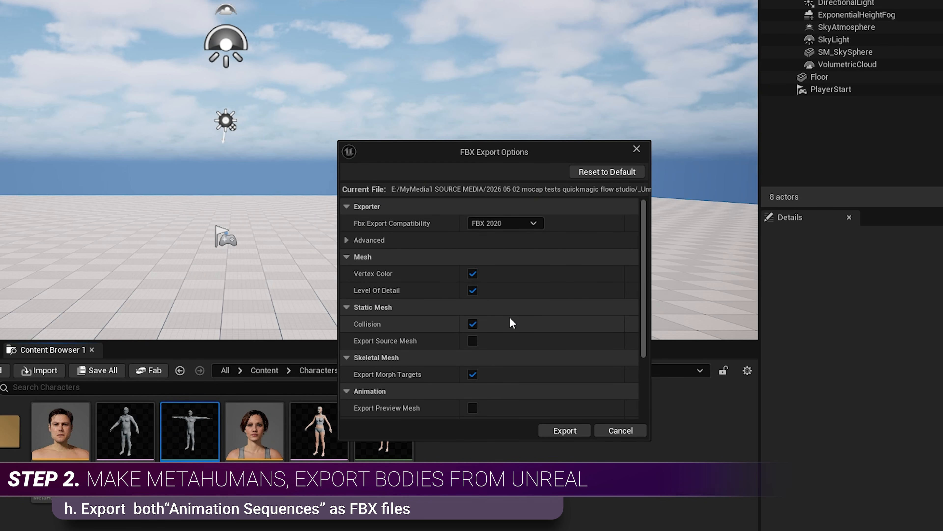
{"action": "left_click", "coordinate": [473, 290]}
{"action": "left_click", "coordinate": [473, 324]}
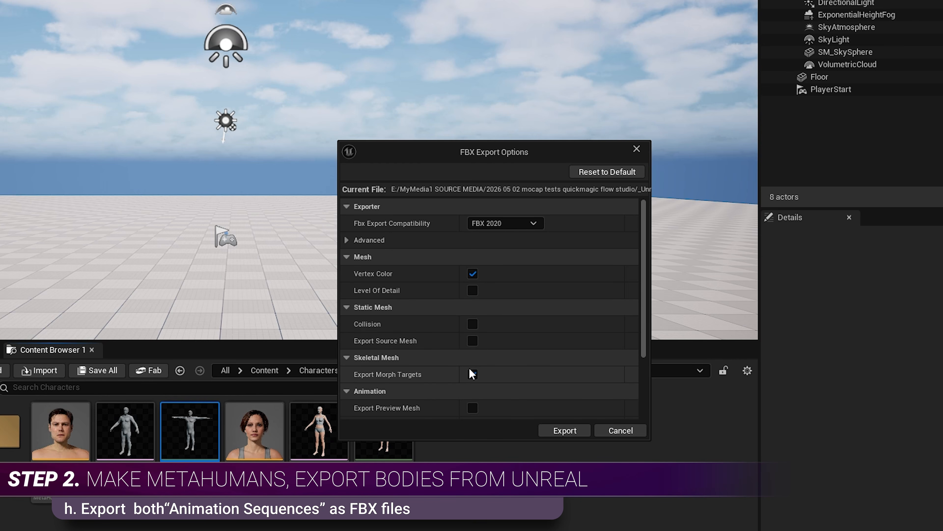
{"action": "mouse_move", "coordinate": [371, 345]}
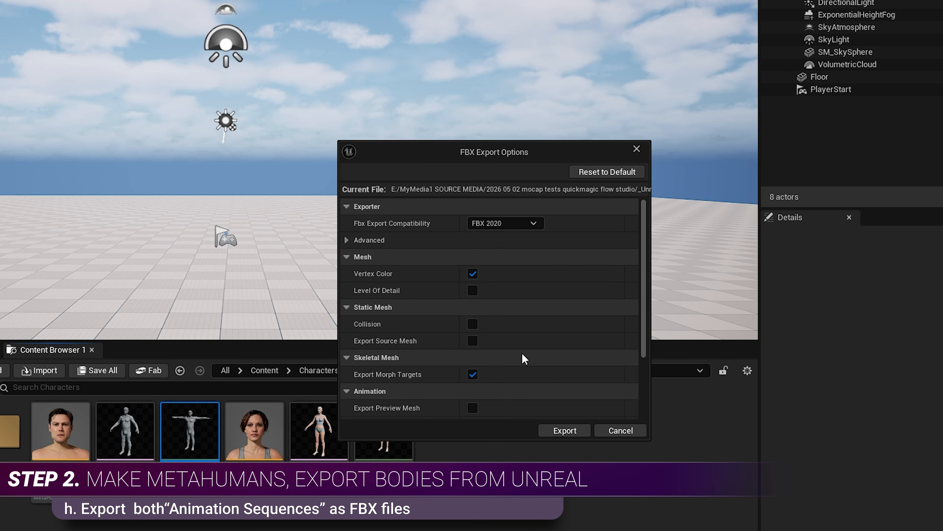
{"action": "scroll", "coordinate": [527, 362], "scroll_direction": "down", "scroll_amount": 5}
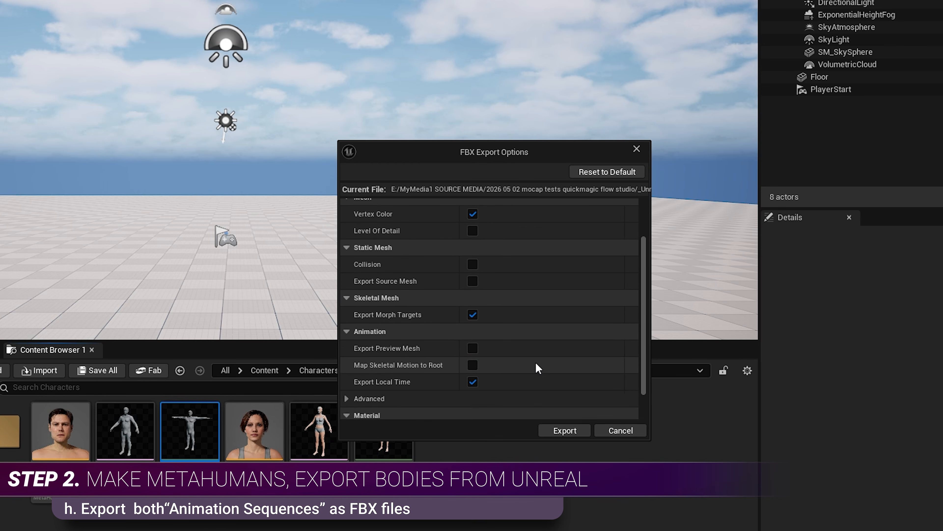
{"action": "left_click", "coordinate": [559, 430]}
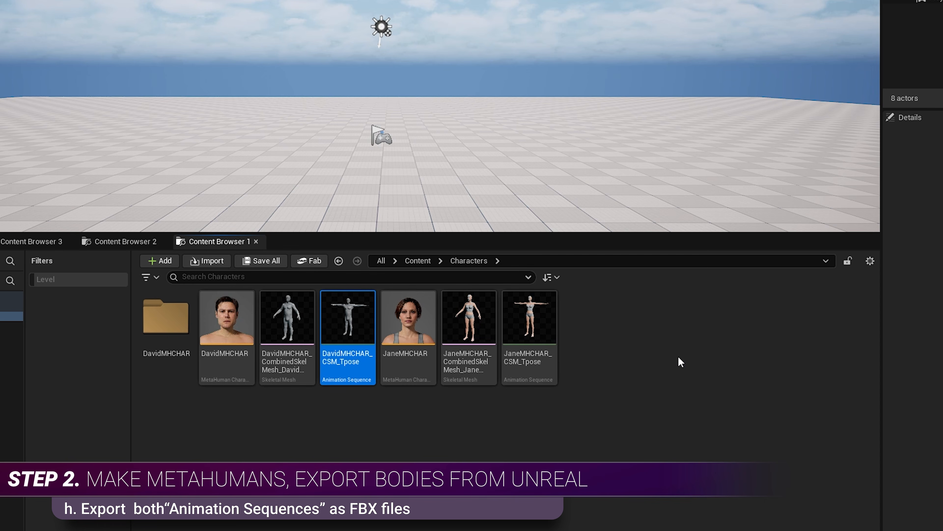
Export the JaneMHCHAR_CSM_Tpose animation sequence as an FBX file in 10_DemoUEExports with the same FBX 2020 options.
{"action": "left_click", "coordinate": [533, 316]}
{"action": "right_click", "coordinate": [531, 312]}
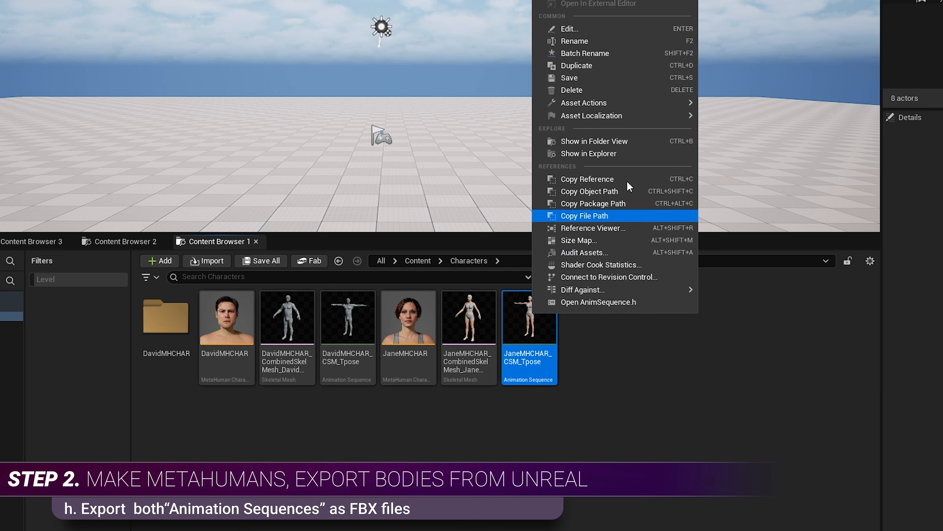
{"action": "mouse_move", "coordinate": [631, 108]}
{"action": "left_click", "coordinate": [720, 177]}
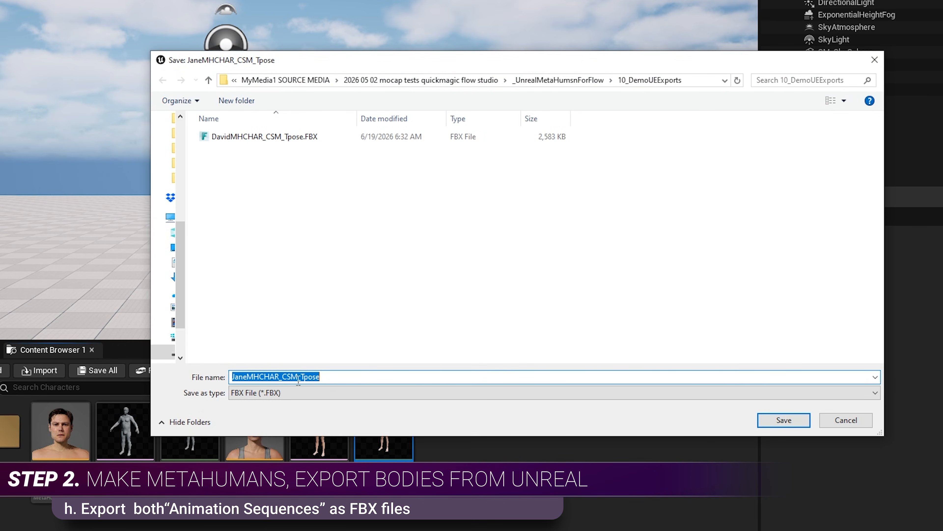
{"action": "left_click", "coordinate": [770, 419]}
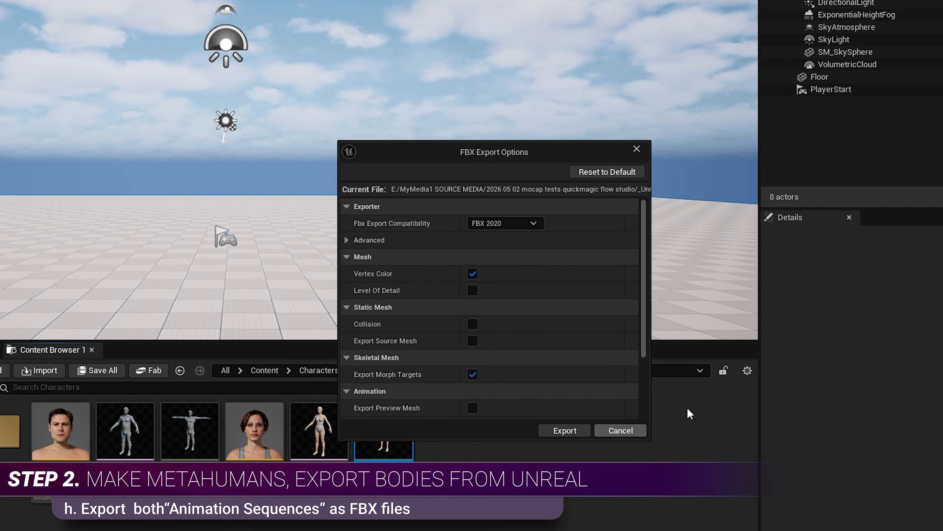
{"action": "left_click", "coordinate": [574, 430]}
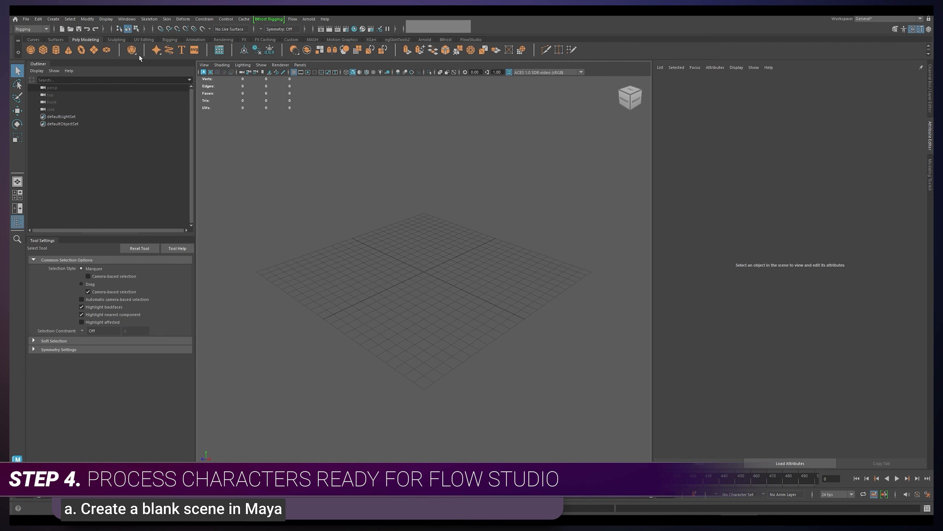
Switch to Maya and import DavidMHChar_CSM_Tpose.FBX into the blank scene.
{"action": "left_click", "coordinate": [26, 19]}
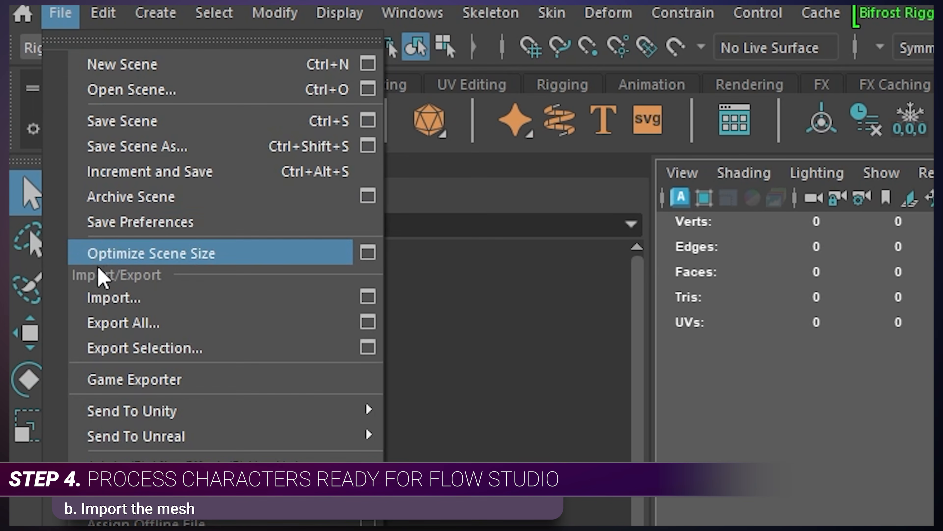
{"action": "left_click", "coordinate": [137, 299]}
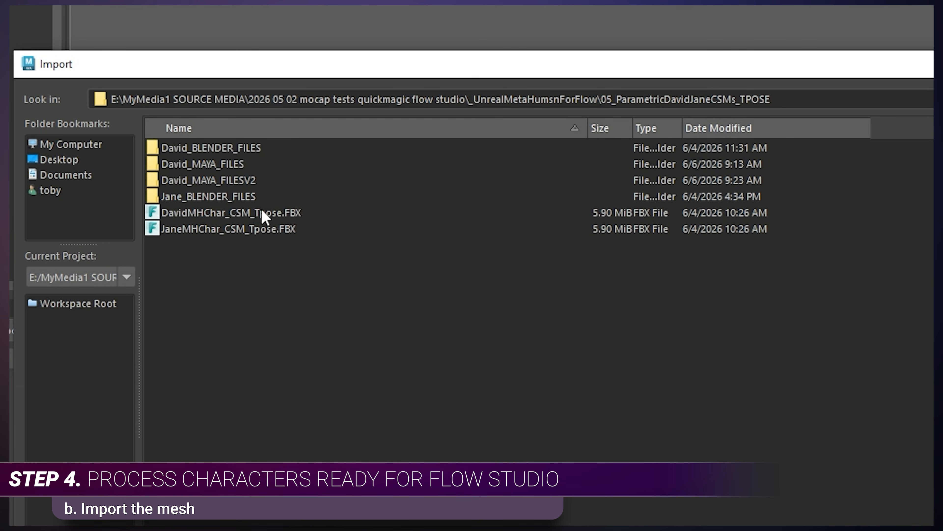
{"action": "double_click", "coordinate": [236, 213]}
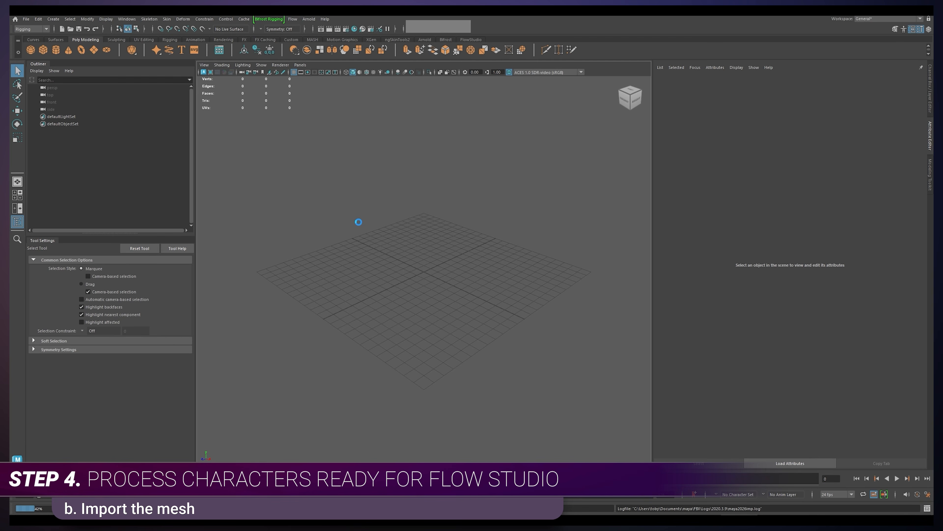
{"action": "left_click_drag", "start_coordinate": [416, 233], "coordinate": [504, 180], "text": "alt"}
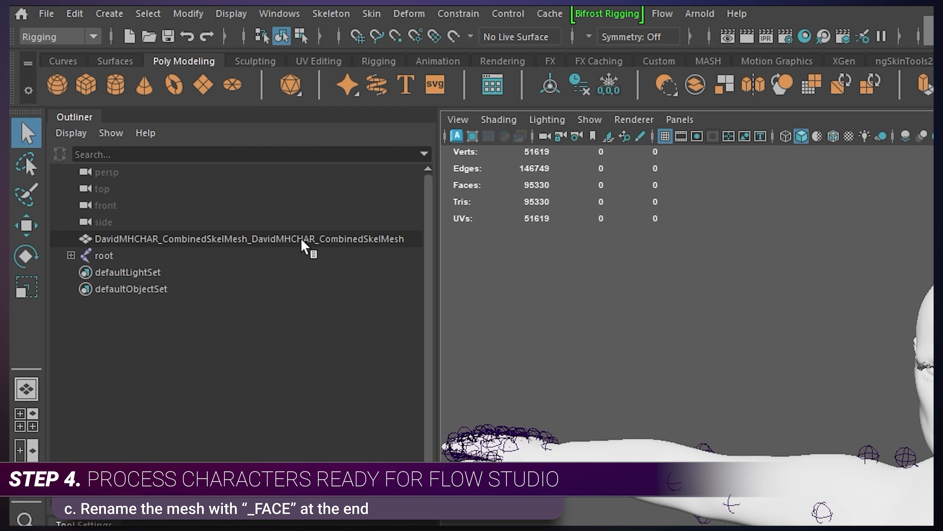
Rename the imported character mesh as DavidMHCHAR_CombinedSkelMesh_FACE.
{"action": "double_click", "coordinate": [280, 240]}
{"action": "left_click_drag", "start_coordinate": [251, 240], "coordinate": [463, 248]}
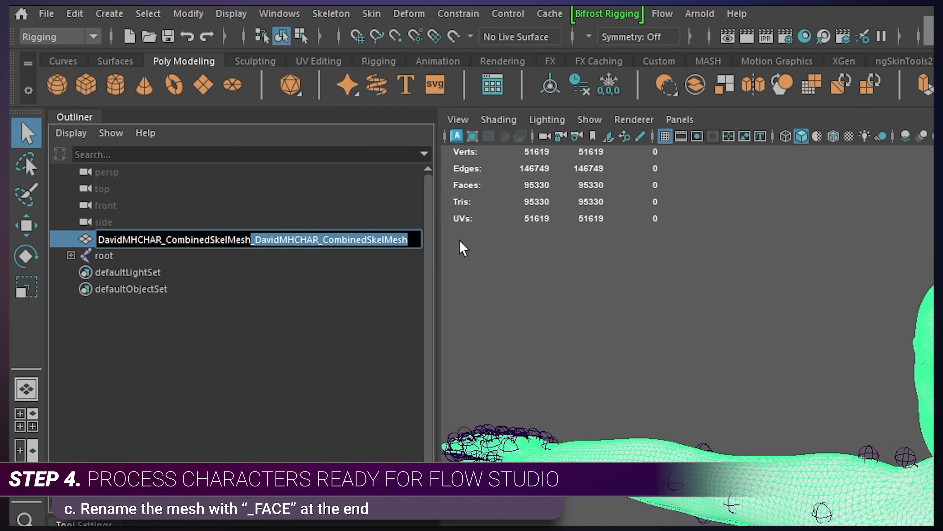
{"action": "type", "text": "_FACE"}
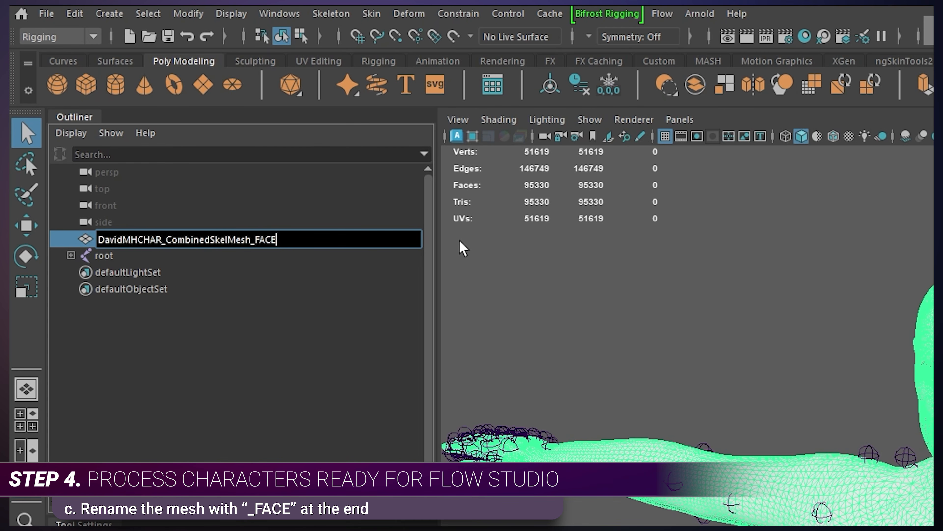
{"action": "key", "text": "Return"}
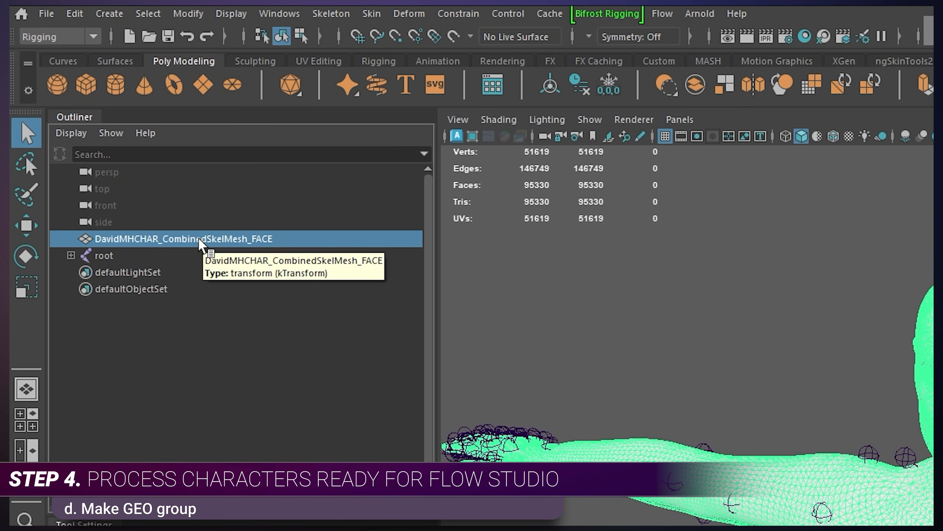
Group the renamed face mesh and name the group GEO.
{"action": "key", "text": "ctrl+g"}
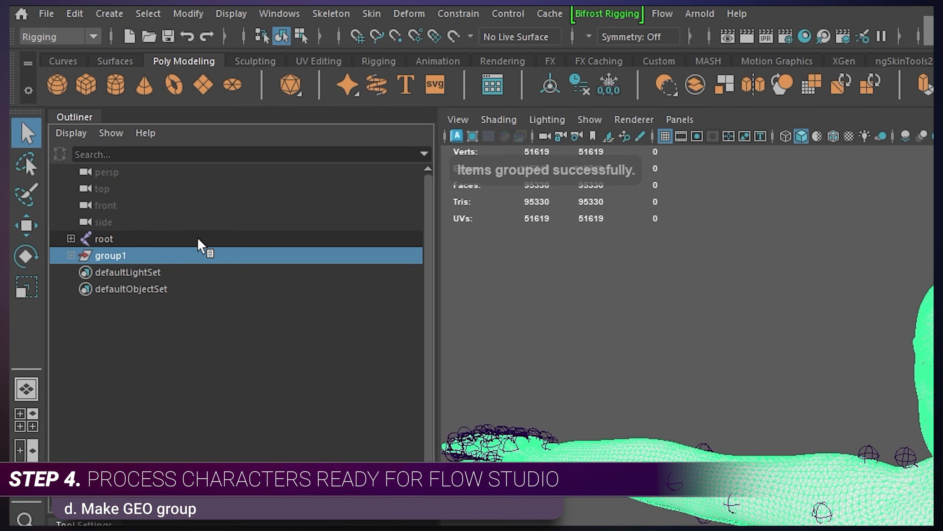
{"action": "double_click", "coordinate": [117, 260]}
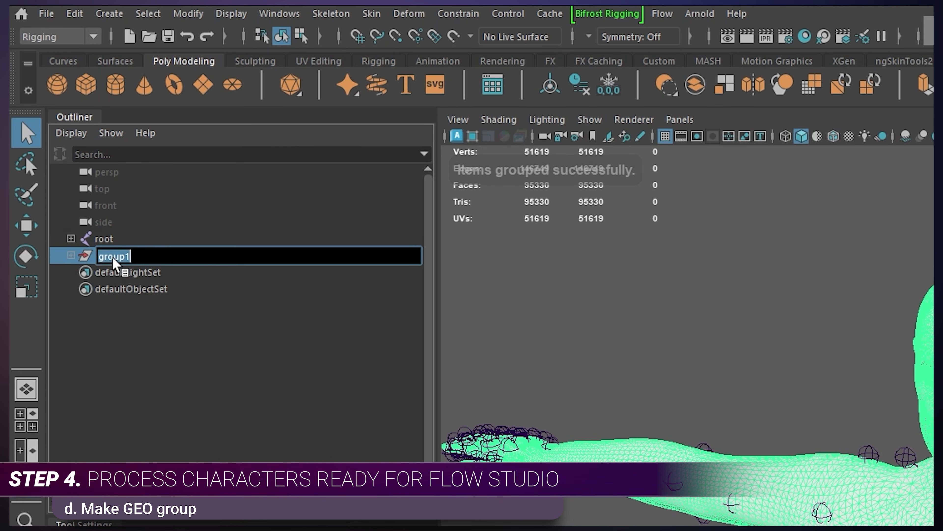
{"action": "type", "text": "GEO"}
{"action": "key", "text": "Return"}
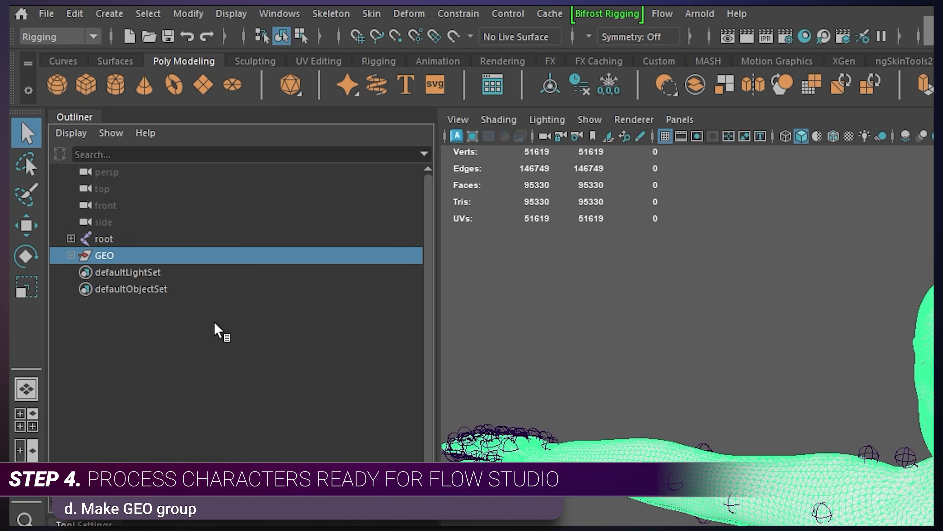
Group the root joint and name the group DavidMHParamBSs_BODY.
{"action": "left_click", "coordinate": [105, 241]}
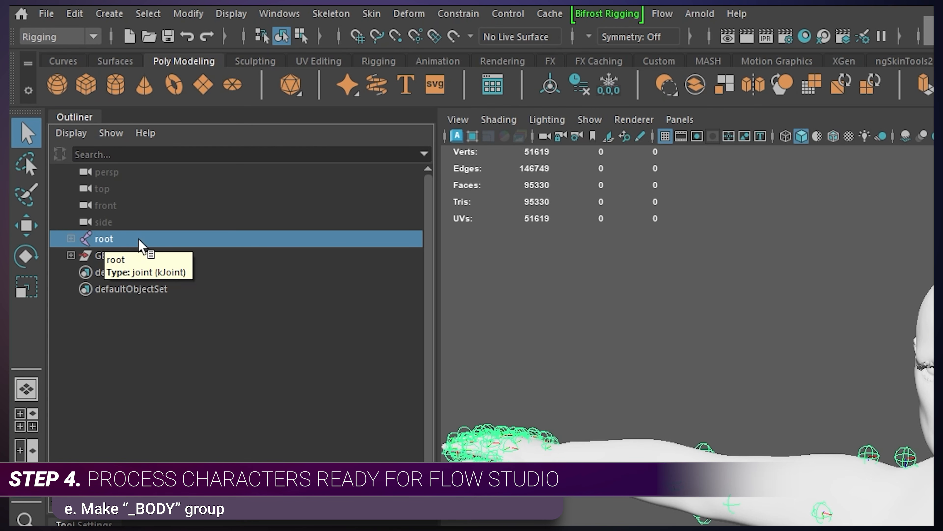
{"action": "key", "text": "ctrl+g"}
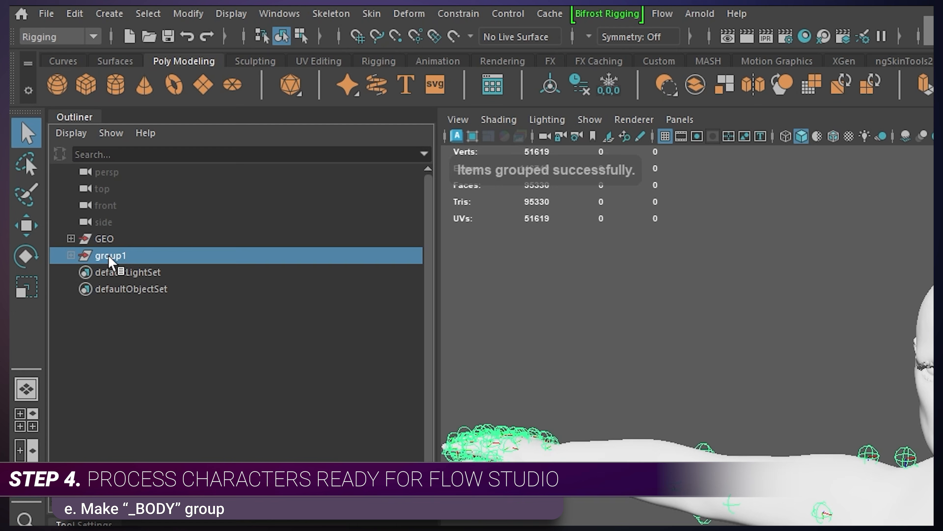
{"action": "double_click", "coordinate": [107, 255]}
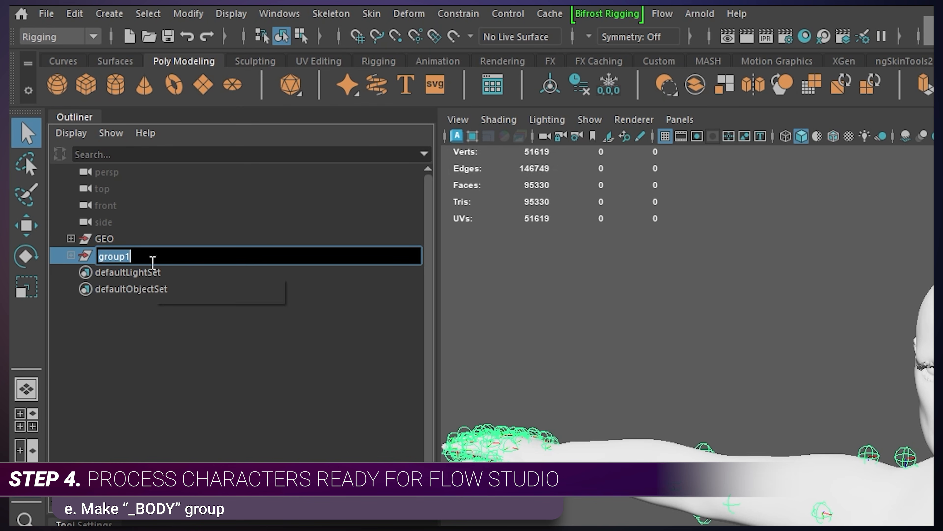
{"action": "type", "text": "DavidMHP"}
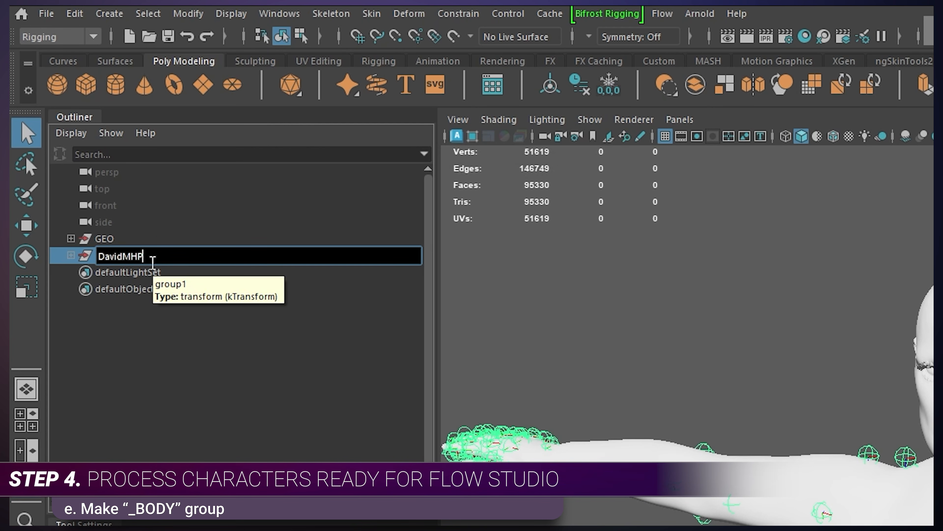
{"action": "type", "text": "aramBSs_BODY"}
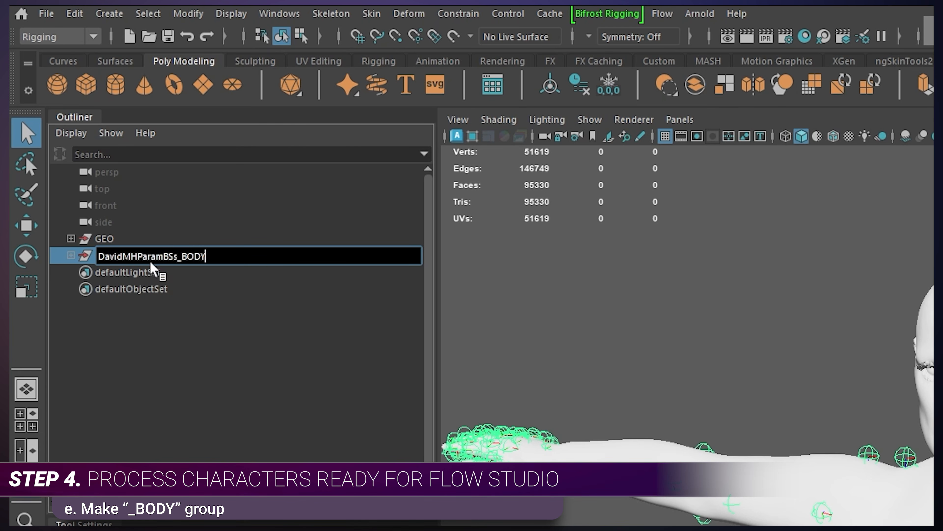
{"action": "key", "text": "Return"}
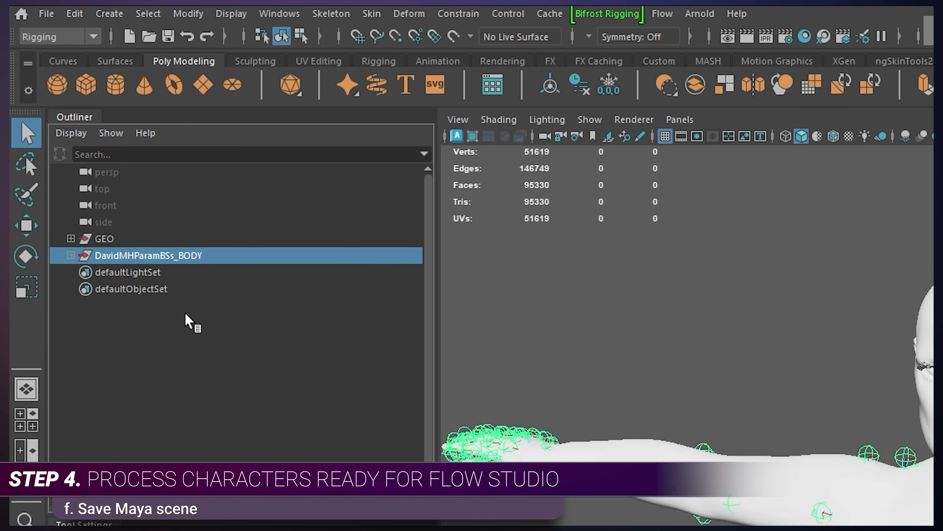
Save the Maya scene under a new file name in the MAYA_SCENE folder of 09_DavidMHparamWithBSs.
{"action": "left_click", "coordinate": [46, 13]}
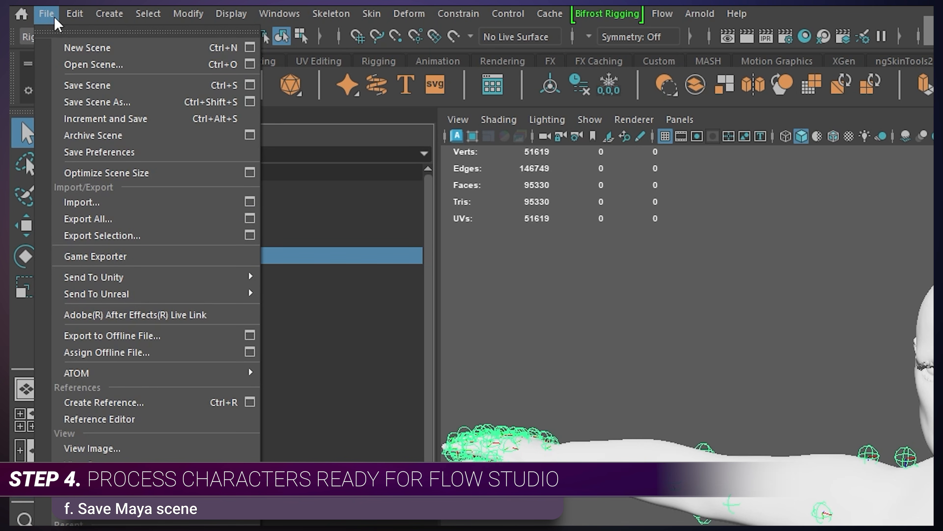
{"action": "left_click", "coordinate": [95, 107]}
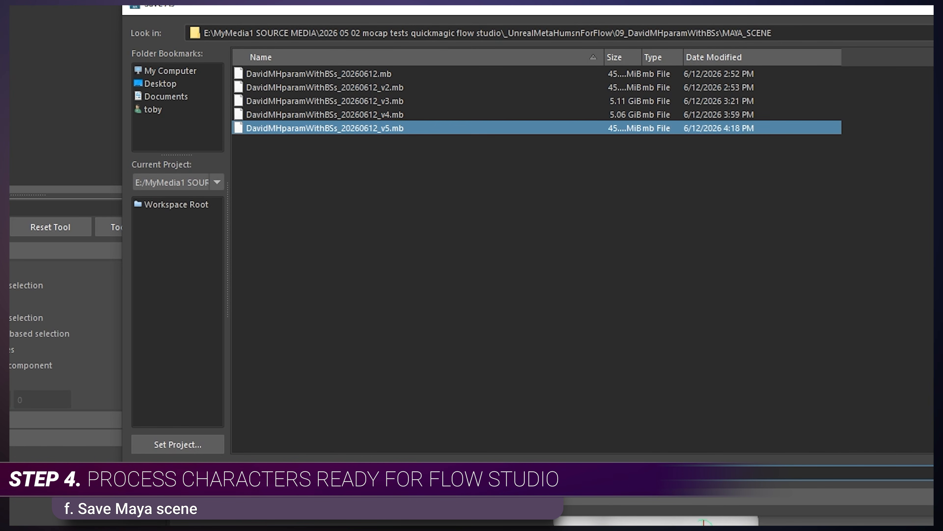
{"action": "key", "text": "BackSpace"}
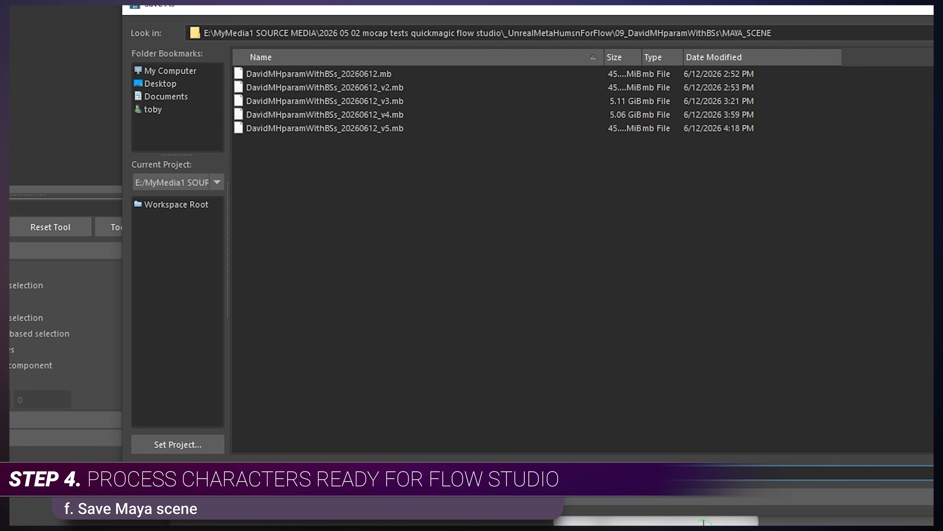
{"action": "key", "text": "Return"}
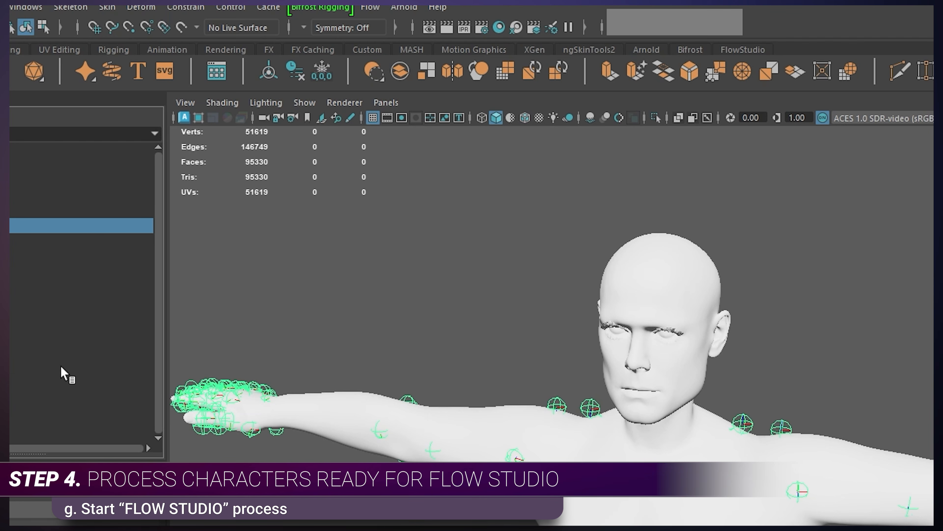
Clear the selection, launch the Flow Studio Character Validator, and minimize its window.
{"action": "left_click", "coordinate": [146, 191]}
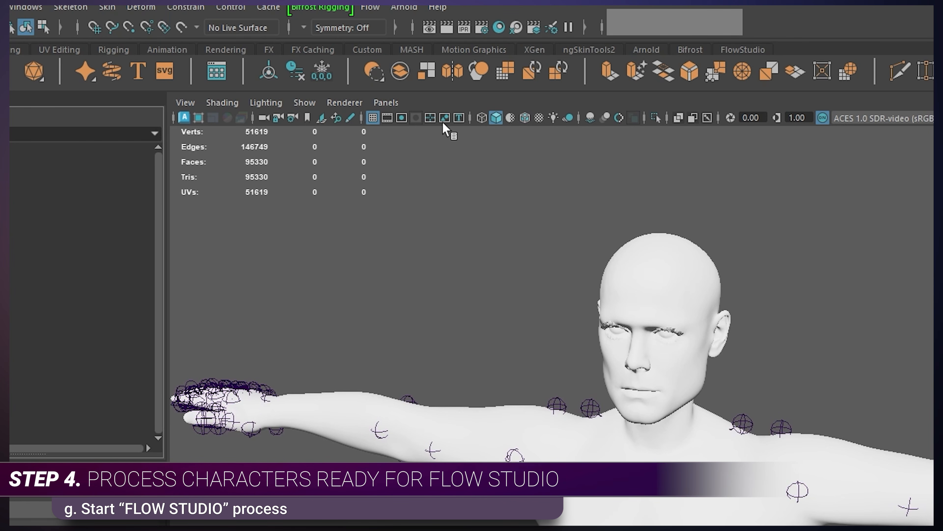
{"action": "left_click", "coordinate": [765, 53]}
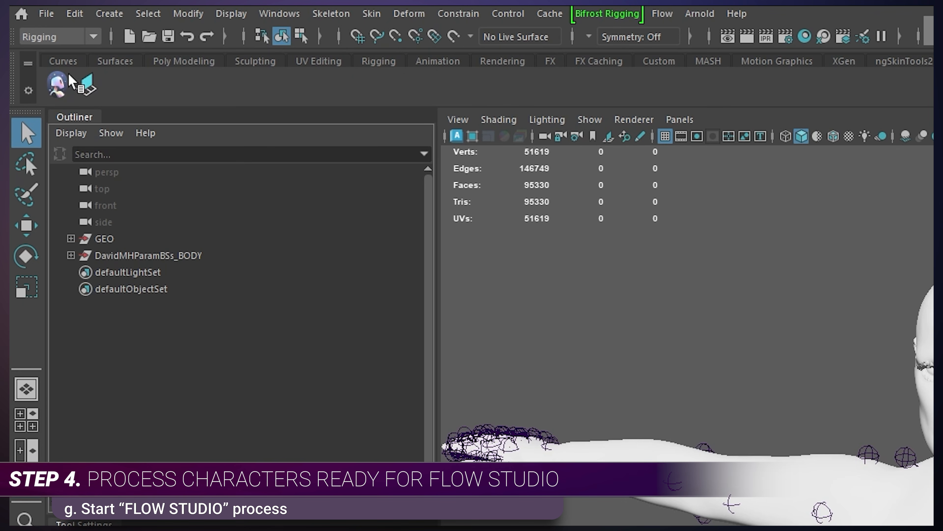
{"action": "left_click", "coordinate": [59, 90]}
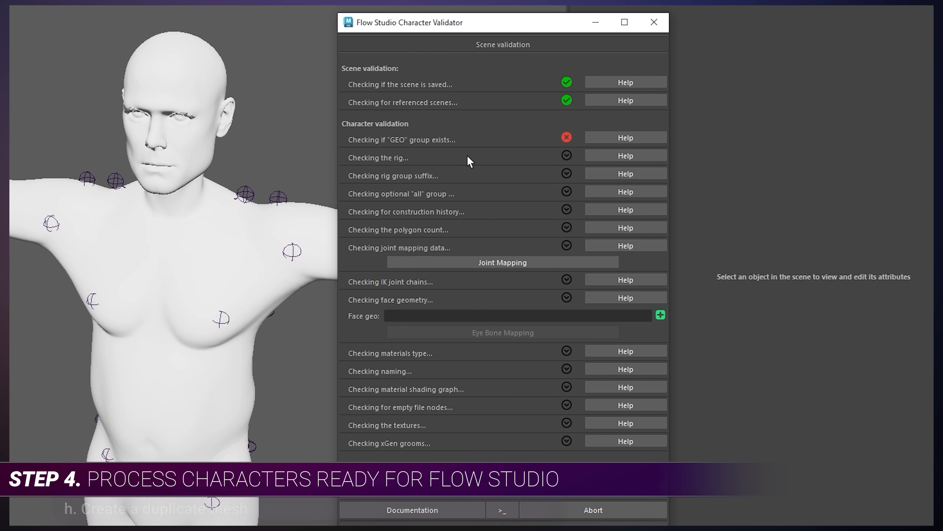
{"action": "left_click", "coordinate": [596, 23]}
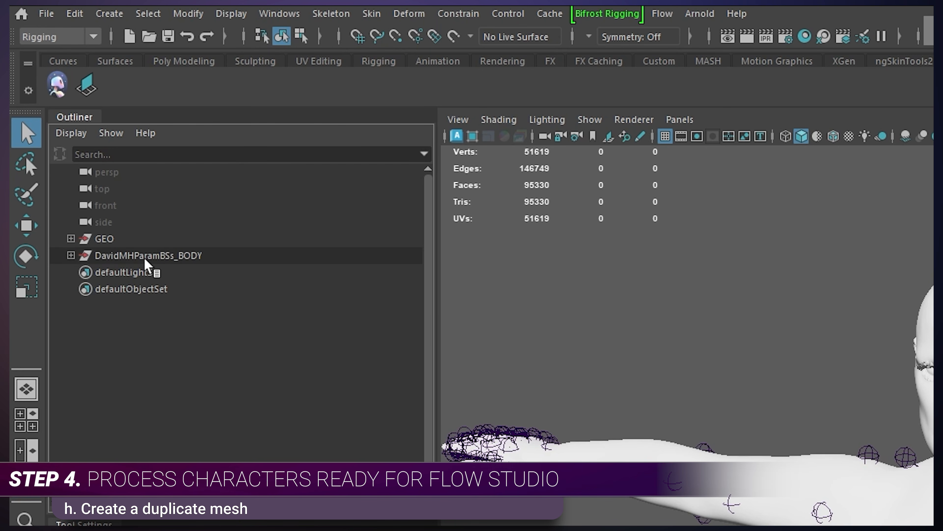
Duplicate the _FACE mesh inside the GEO group and rename the copy DavidMHCHAR_CombinedSkelMesh_FACE_clean.
{"action": "left_click", "coordinate": [70, 255]}
{"action": "left_click", "coordinate": [70, 238]}
{"action": "left_click", "coordinate": [177, 256]}
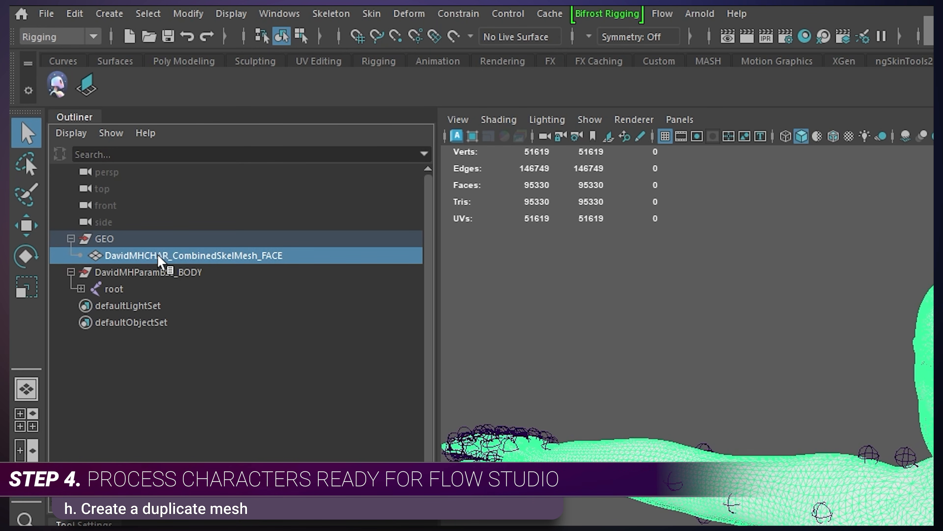
{"action": "key", "text": "ctrl+d"}
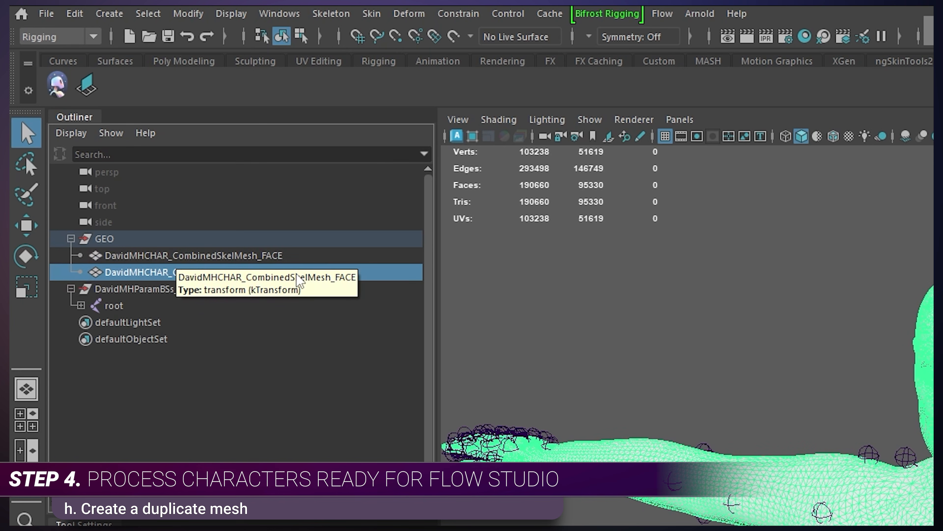
{"action": "double_click", "coordinate": [280, 275]}
{"action": "left_click", "coordinate": [341, 274]}
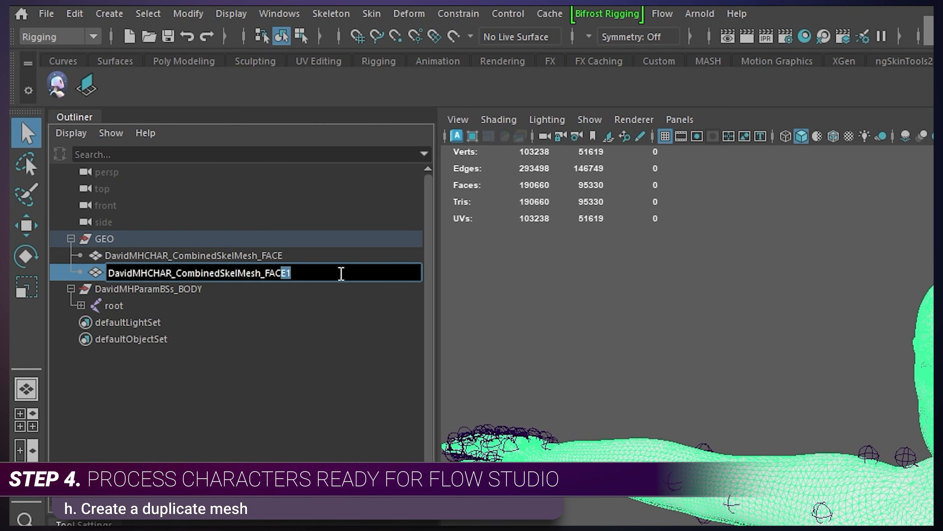
{"action": "key", "text": "BackSpace"}
{"action": "type", "text": "_clean"}
{"action": "key", "text": "Return"}
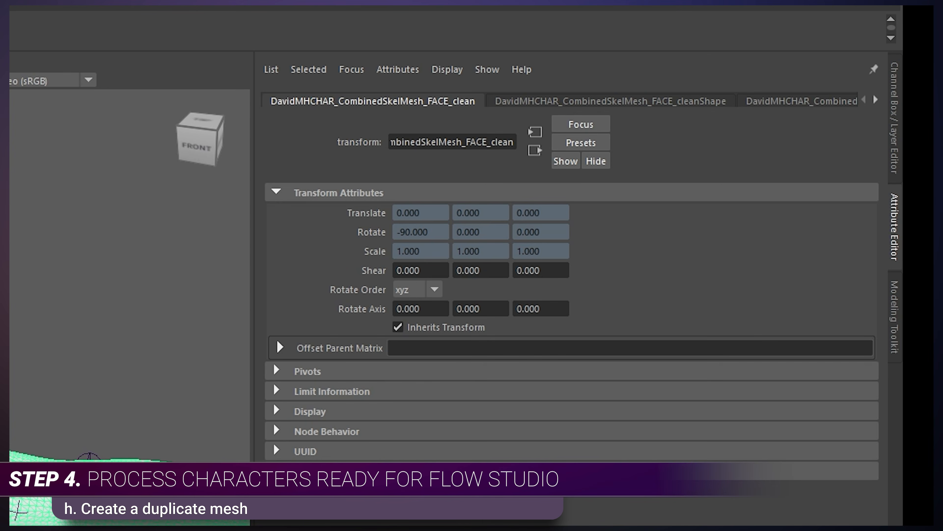
Unlock all translate, rotate and scale channels of the _FACE_clean duplicate mesh.
{"action": "left_click", "coordinate": [897, 145]}
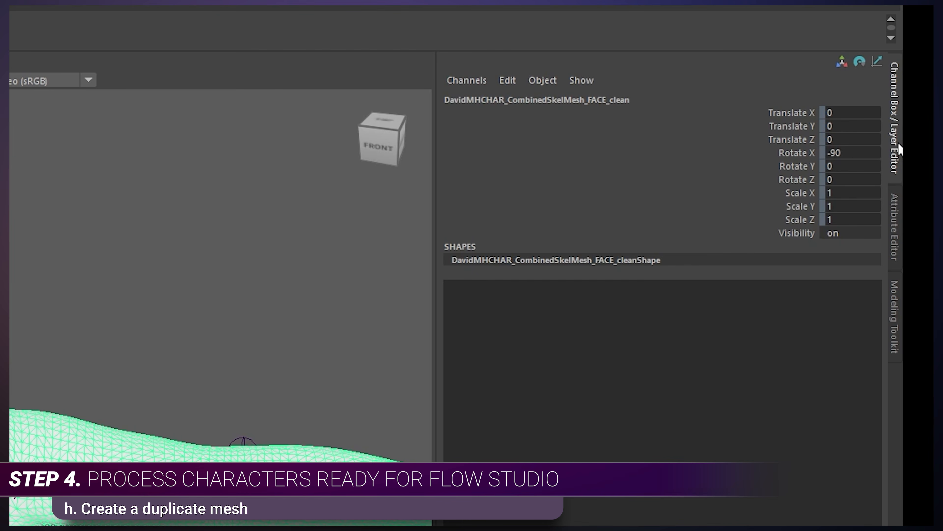
{"action": "left_click_drag", "start_coordinate": [799, 114], "coordinate": [802, 223]}
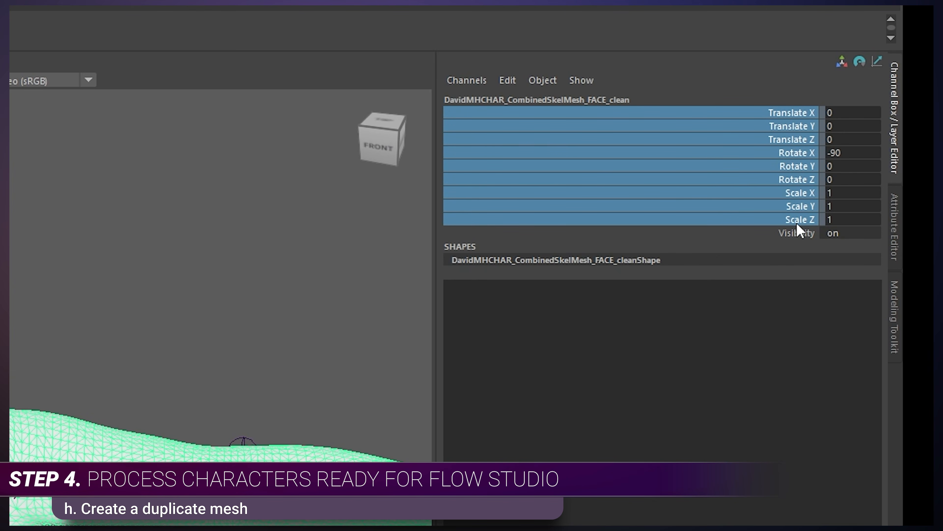
{"action": "right_click", "coordinate": [796, 183]}
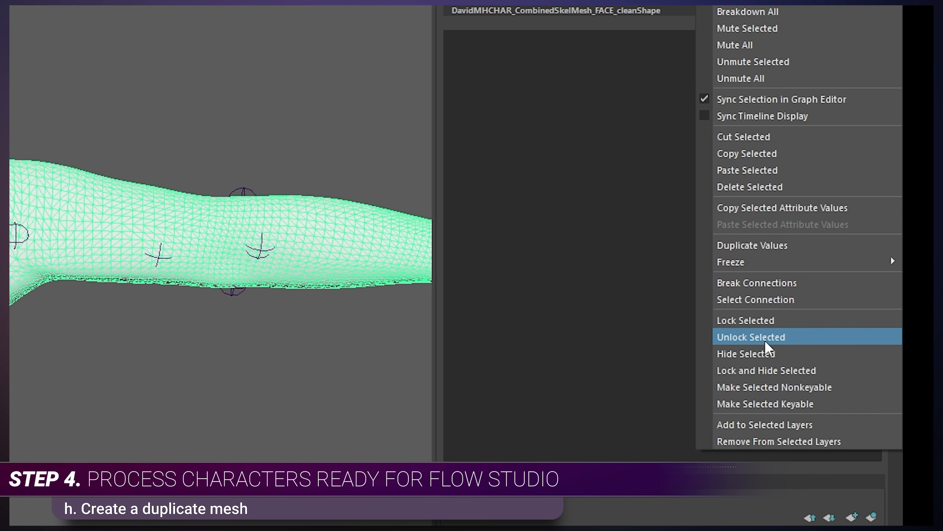
{"action": "left_click", "coordinate": [757, 345]}
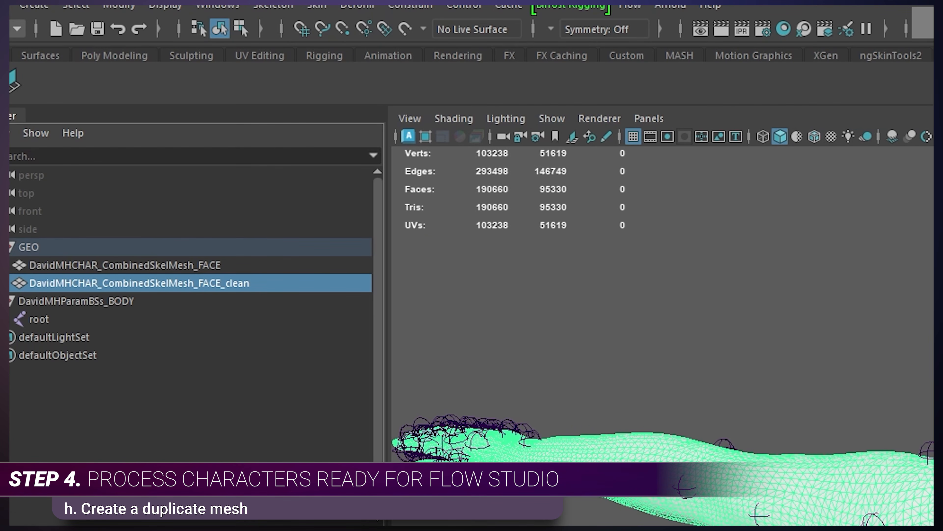
Open the Script Editor and clear its history output.
{"action": "left_click", "coordinate": [126, 55]}
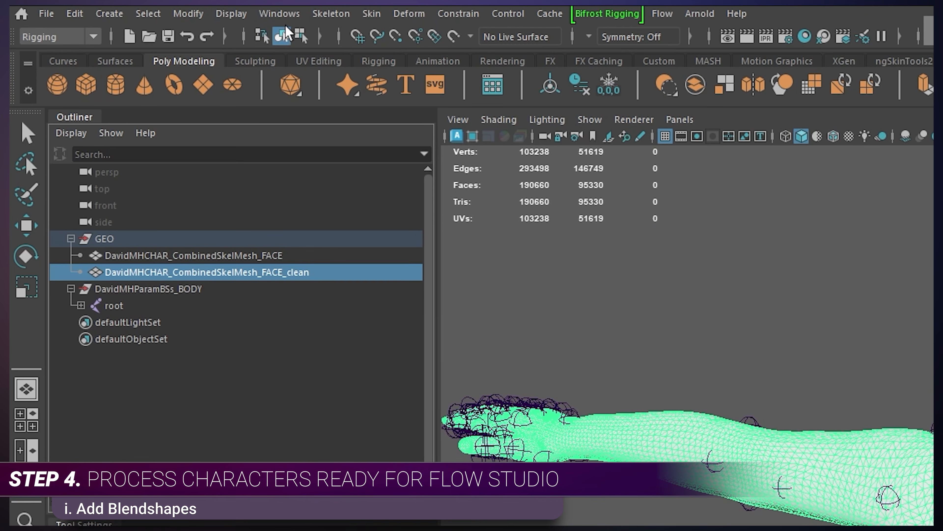
{"action": "left_click", "coordinate": [127, 19]}
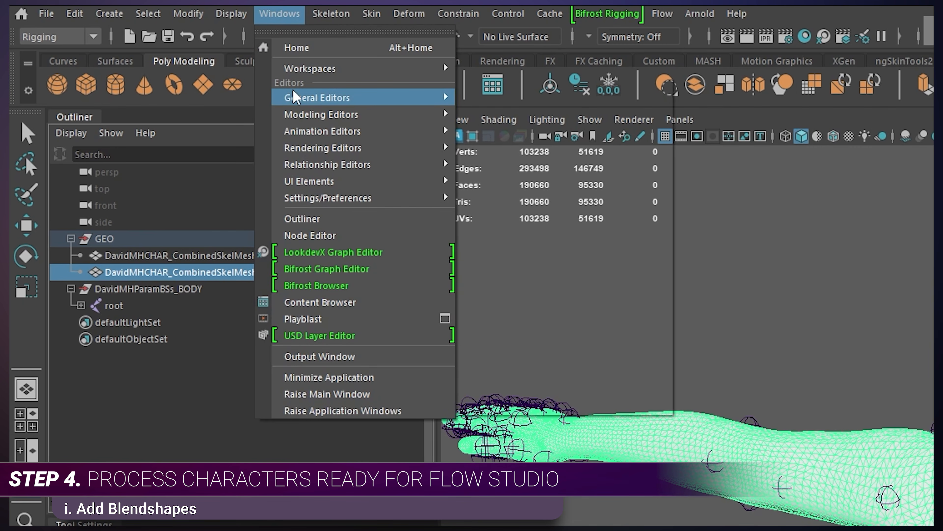
{"action": "mouse_move", "coordinate": [133, 55]}
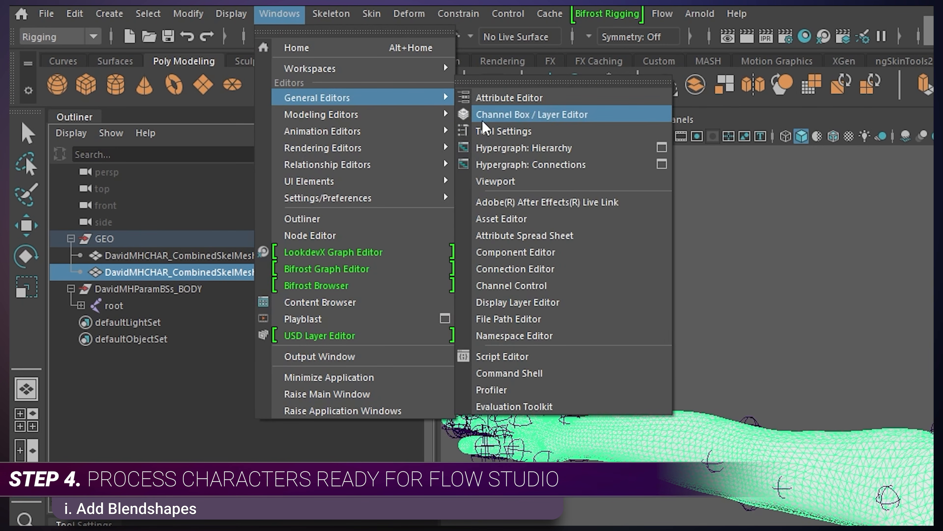
{"action": "left_click", "coordinate": [516, 357]}
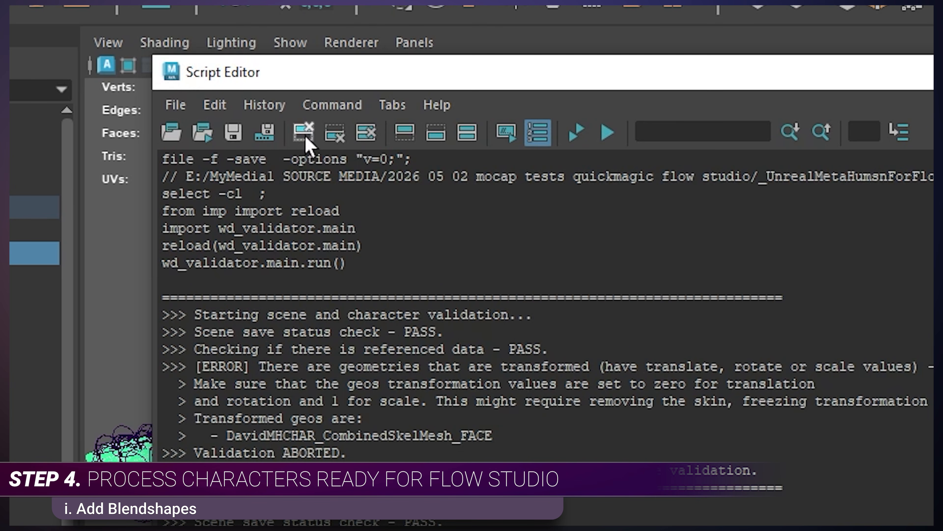
{"action": "left_click", "coordinate": [302, 132]}
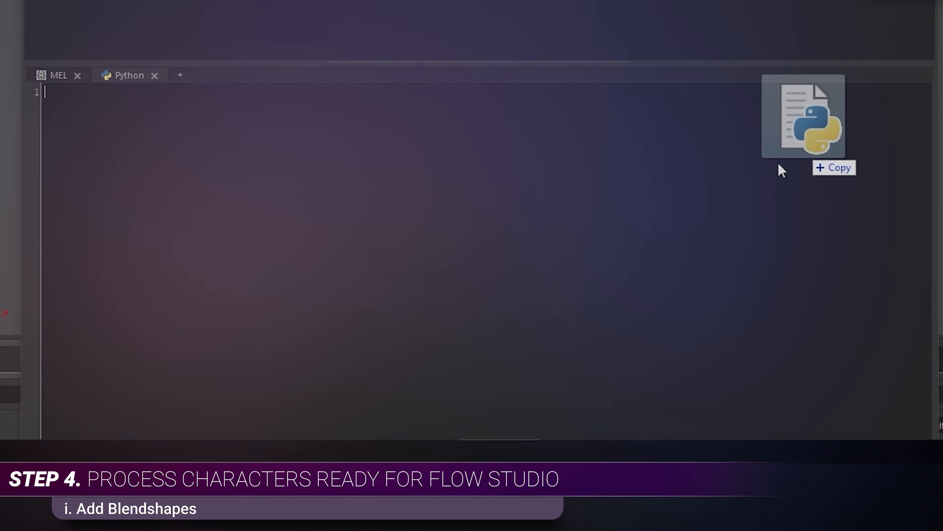
Load and run the Python script to add the 88 Flow Studio blendshape placeholders to the clean mesh, and put the script windows away.
{"action": "left_click_drag", "start_coordinate": [780, 168], "coordinate": [689, 206]}
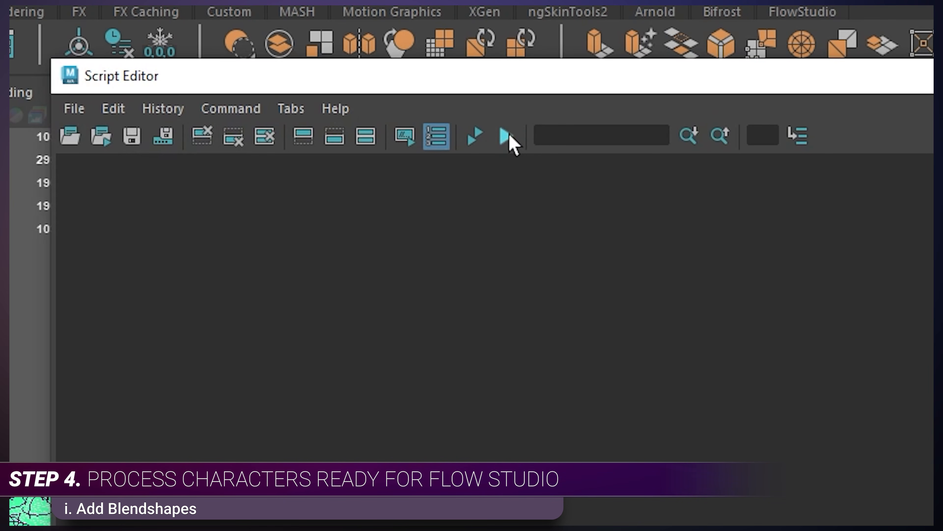
{"action": "left_click", "coordinate": [507, 137]}
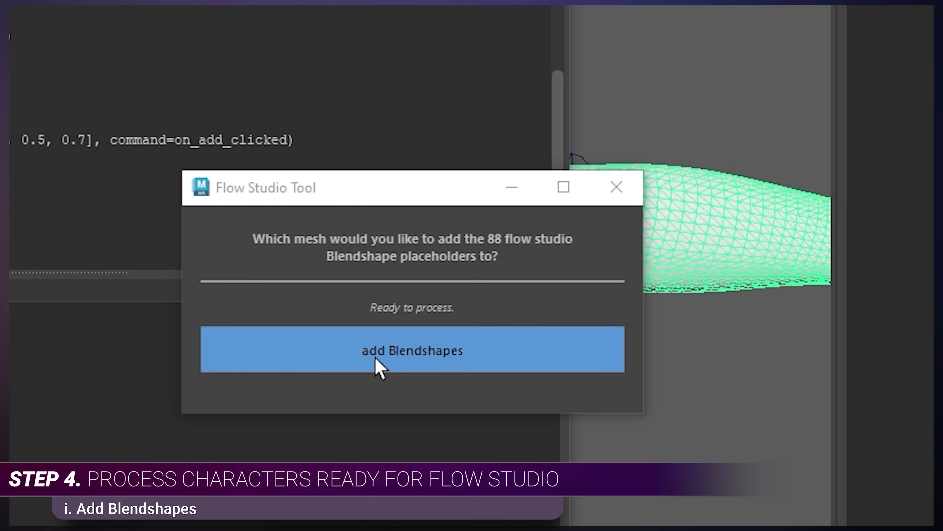
{"action": "left_click", "coordinate": [379, 366]}
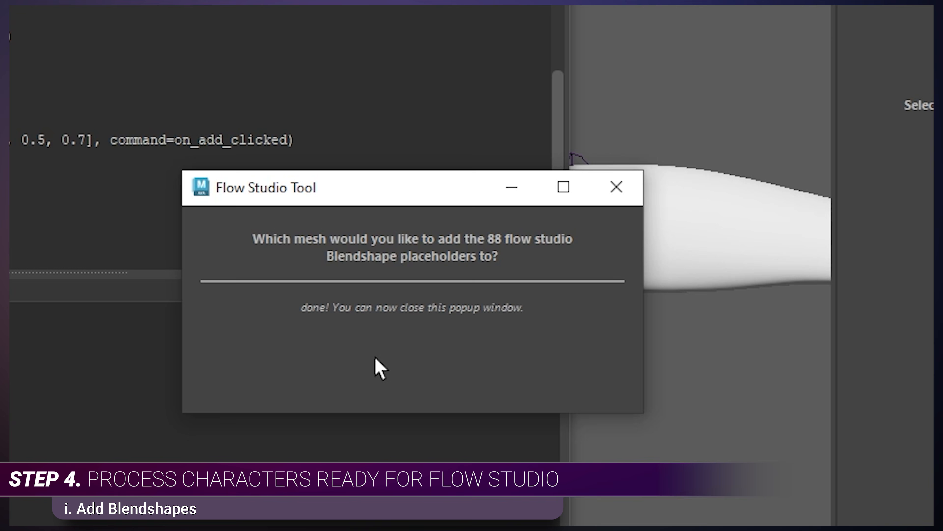
{"action": "left_click", "coordinate": [613, 192]}
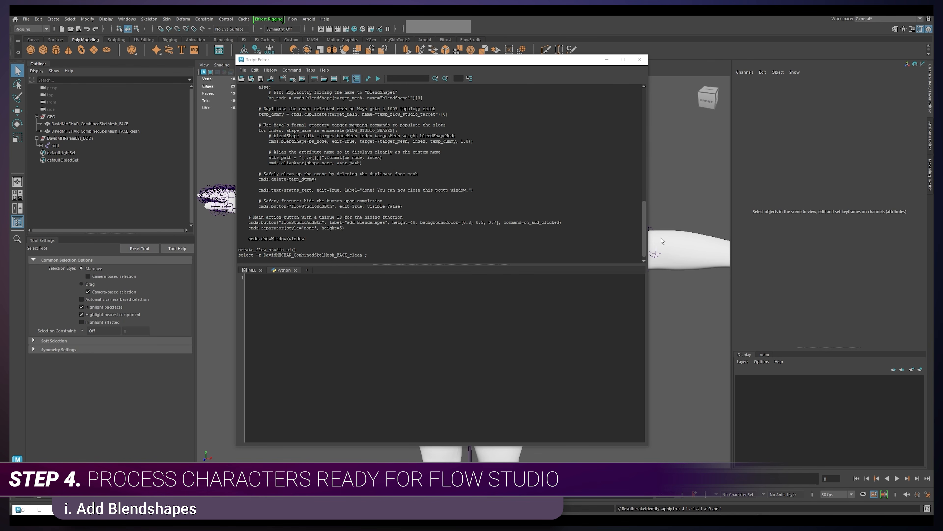
{"action": "left_click", "coordinate": [608, 60]}
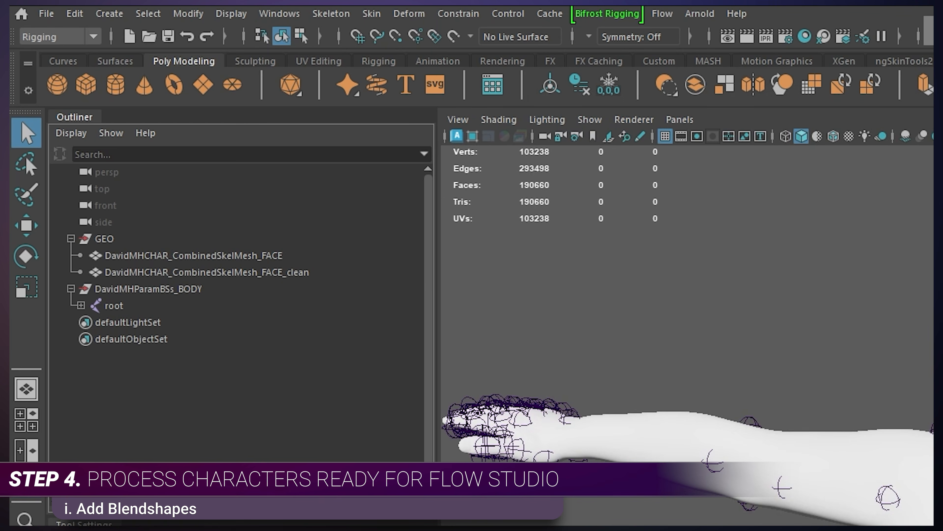
Inspect the blendShape1 input on the FACE_clean mesh.
{"action": "left_click", "coordinate": [236, 272]}
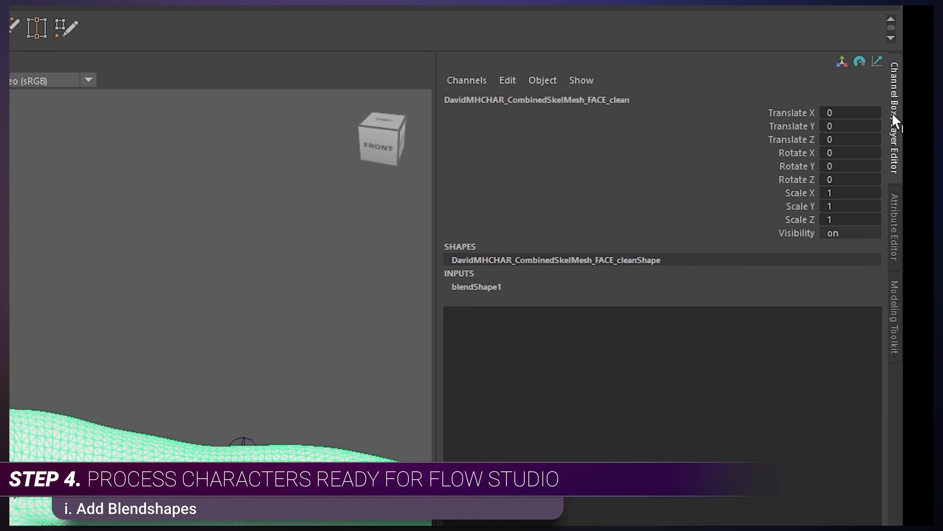
{"action": "left_click", "coordinate": [479, 290]}
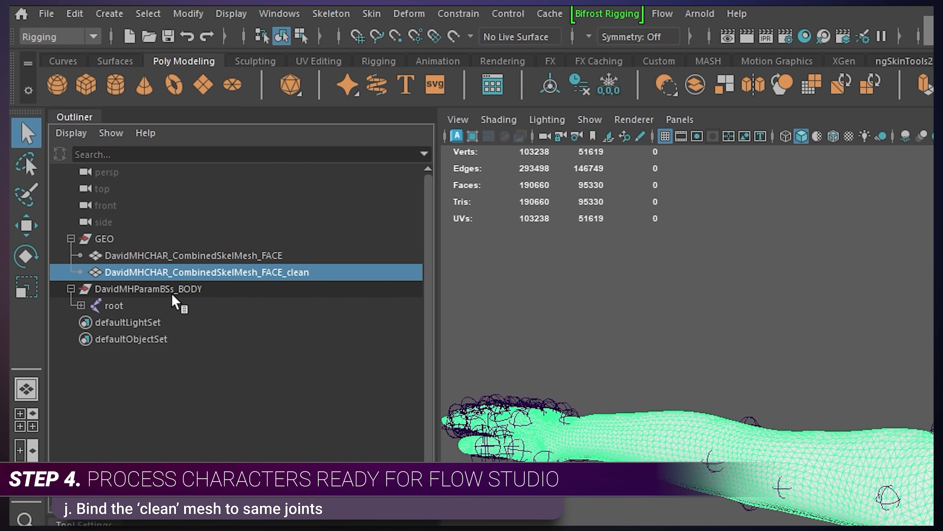
Bind the FACE_clean mesh to the full root joint hierarchy using Selected joints, Closest distance, Classic linear skinning and 5 max influences.
{"action": "left_click", "coordinate": [121, 306]}
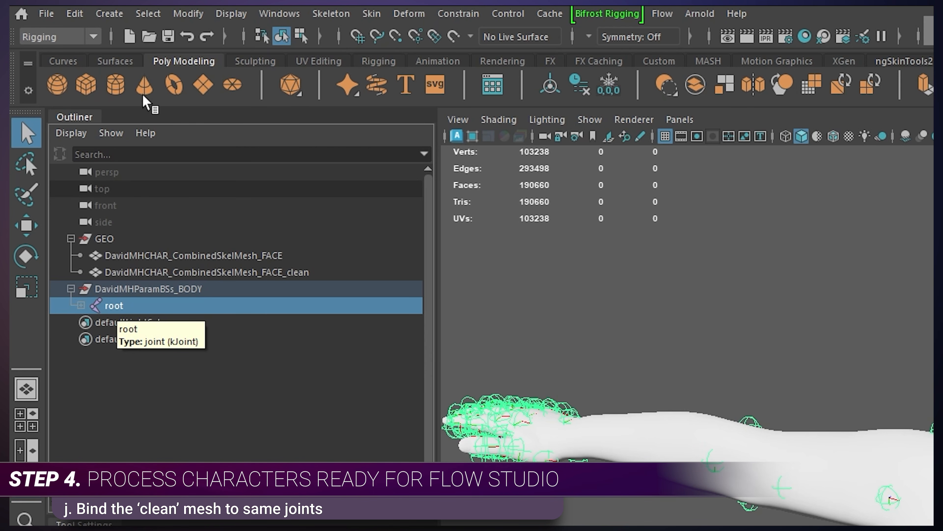
{"action": "left_click", "coordinate": [148, 15]}
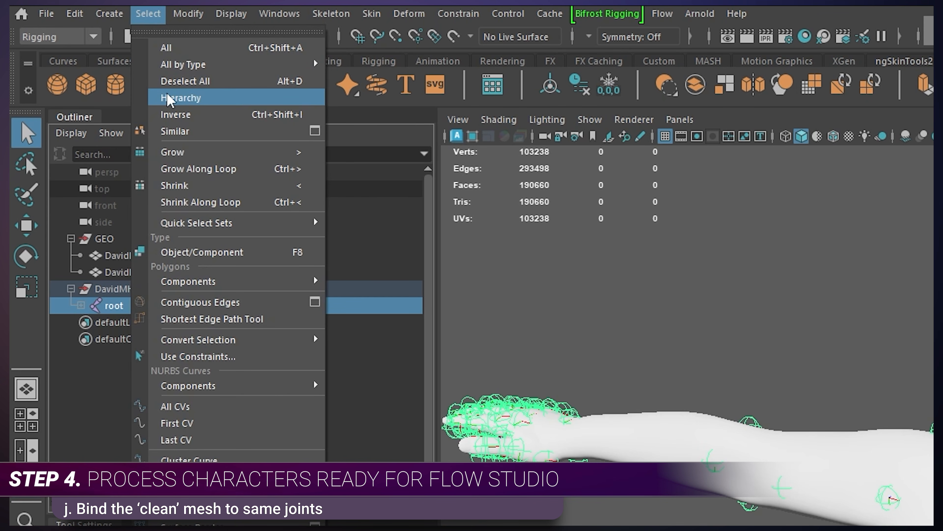
{"action": "left_click", "coordinate": [189, 98]}
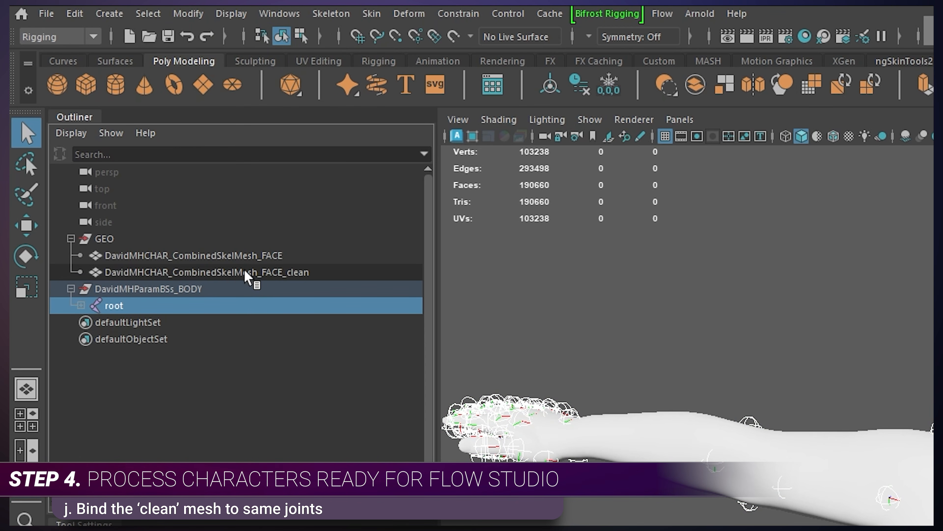
{"action": "left_click", "coordinate": [276, 273], "text": "ctrl"}
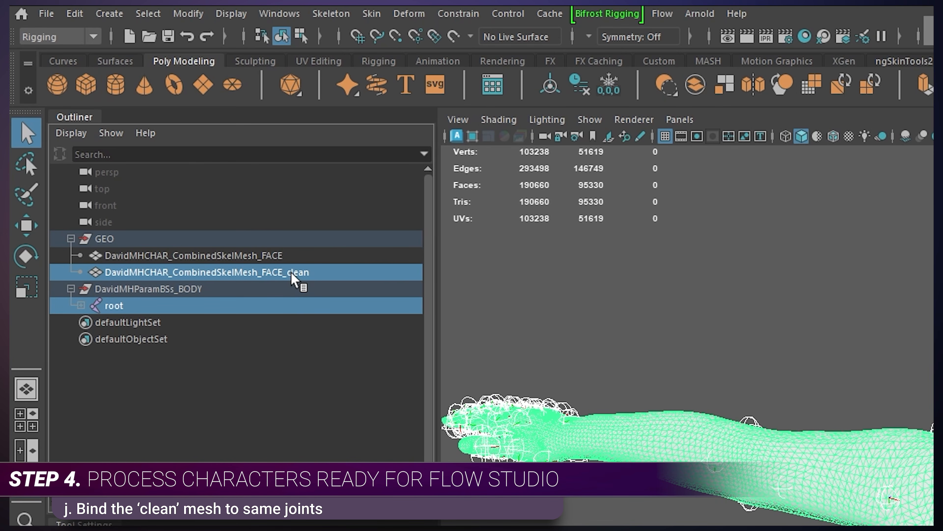
{"action": "left_click", "coordinate": [371, 14]}
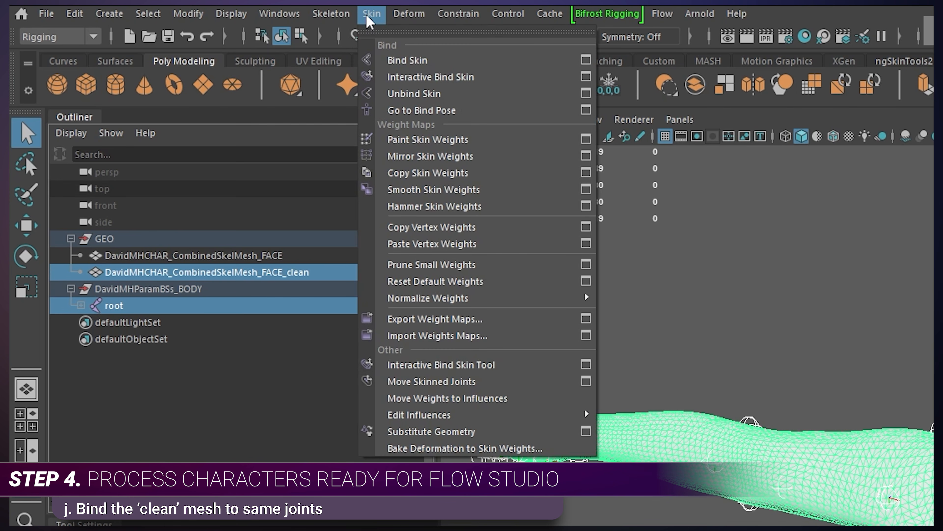
{"action": "left_click", "coordinate": [587, 60]}
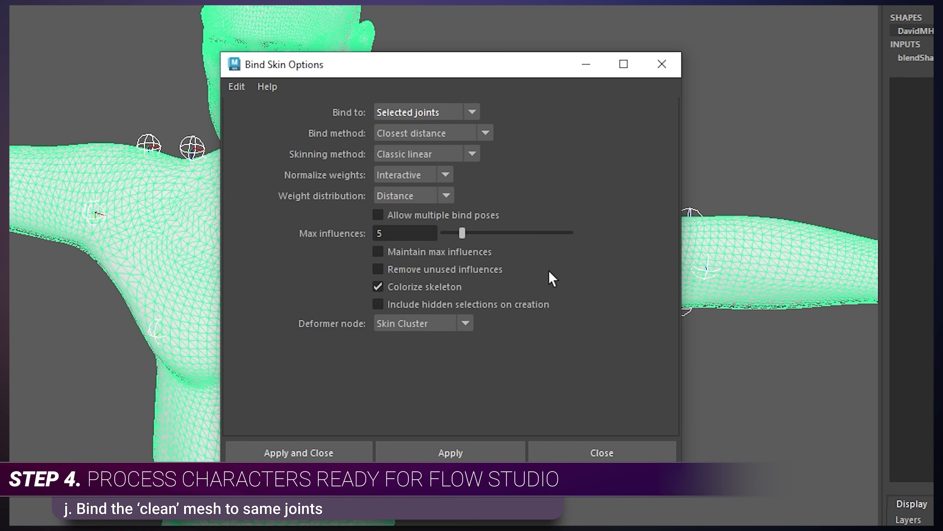
{"action": "left_click", "coordinate": [314, 452]}
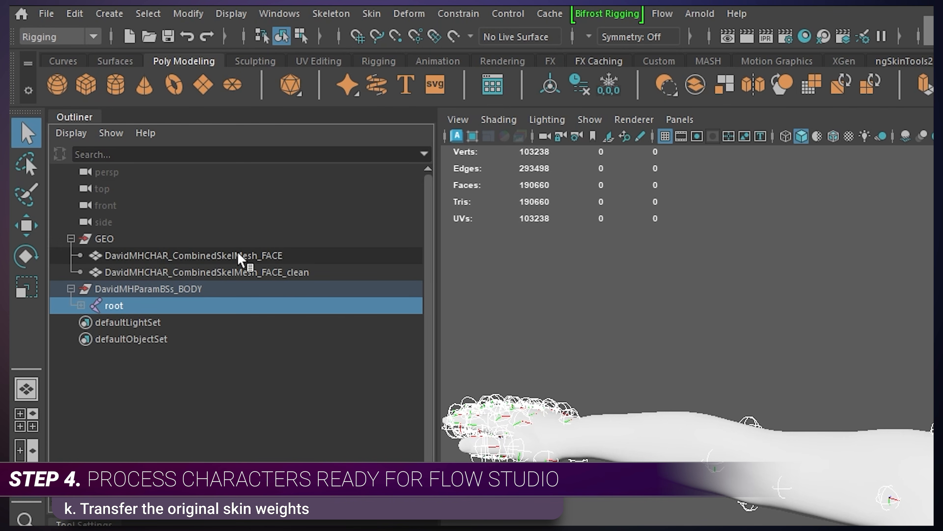
Copy the skin weights from the original FACE mesh to the FACE_clean mesh.
{"action": "left_click", "coordinate": [244, 256]}
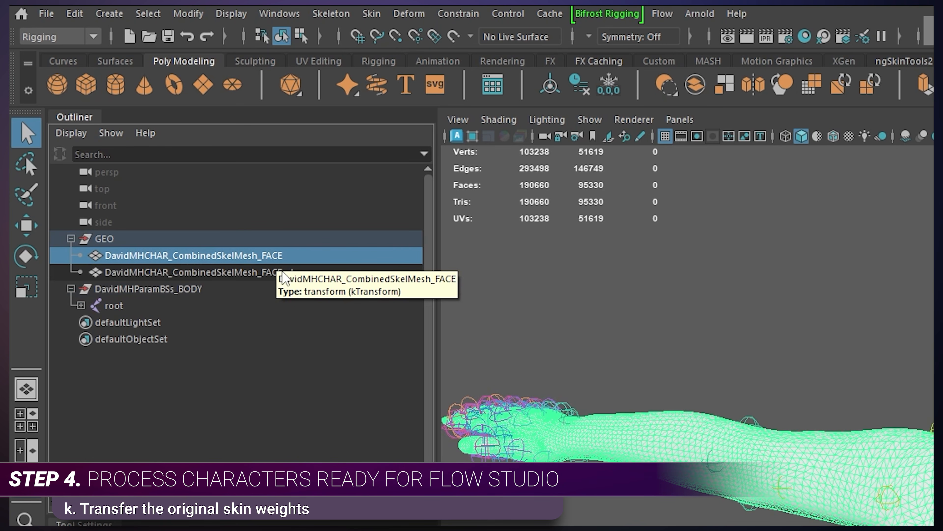
{"action": "left_click", "coordinate": [269, 275], "text": "ctrl"}
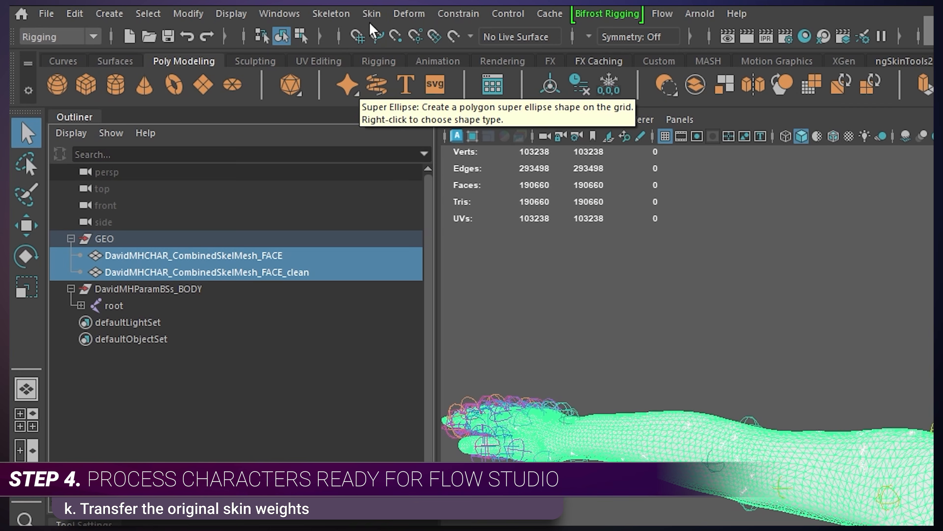
{"action": "left_click", "coordinate": [371, 14]}
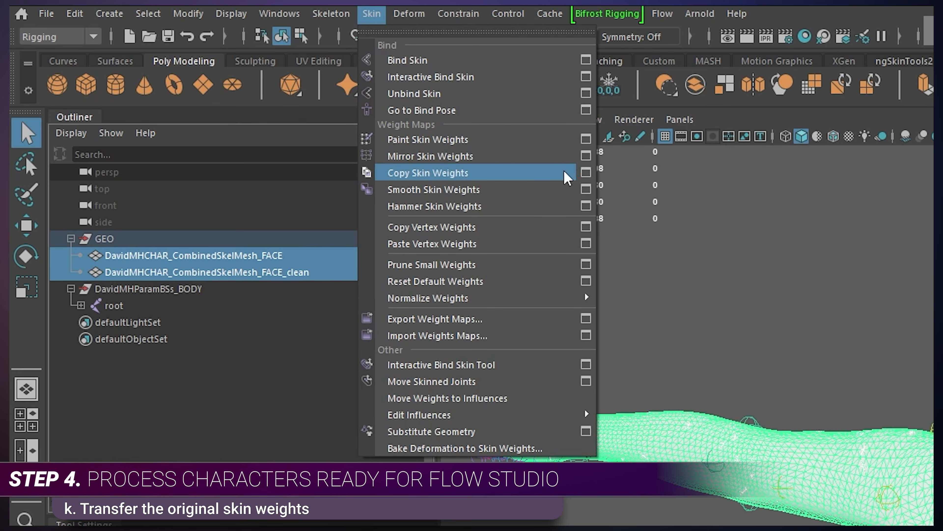
{"action": "left_click", "coordinate": [586, 173]}
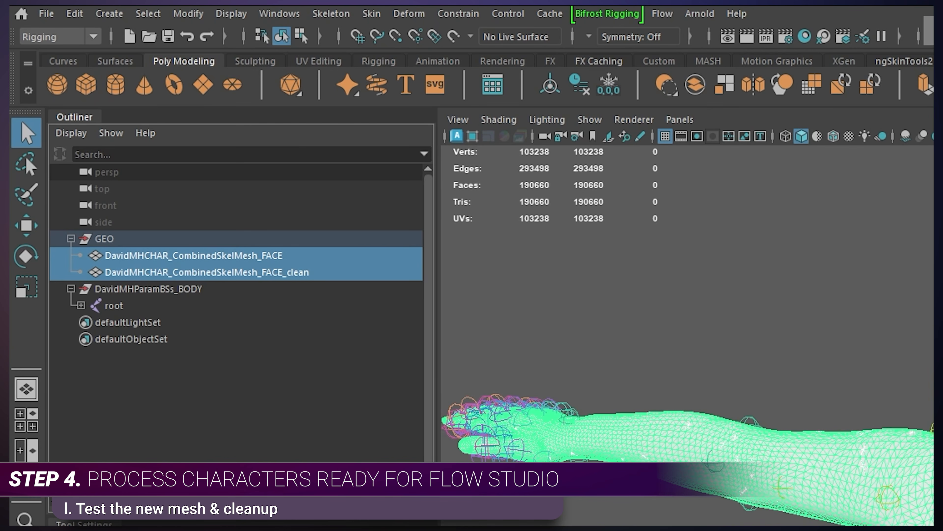
Hide the original FACE mesh and turn on X-ray display of the joints.
{"action": "left_click", "coordinate": [254, 257]}
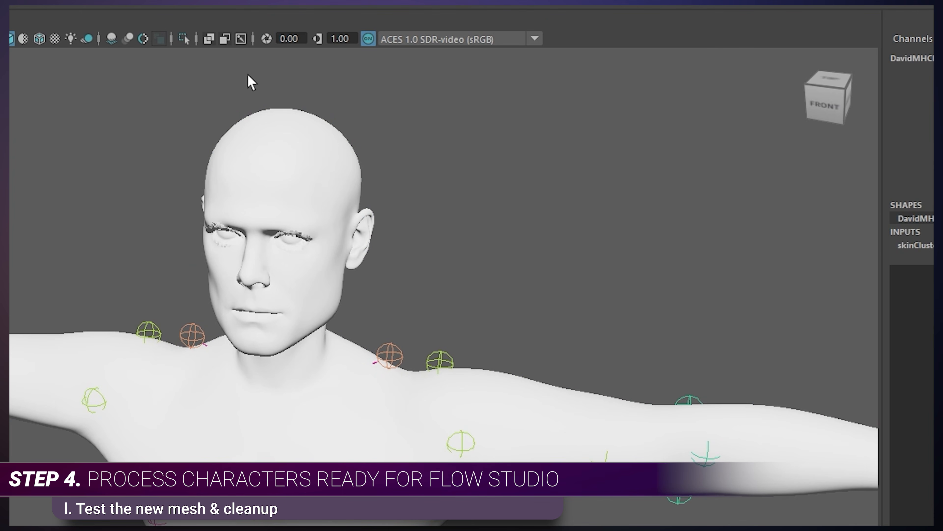
{"action": "left_click", "coordinate": [241, 39]}
Test the clean mesh's skinning by rotating the character's left upper arm joint upward, and undo the rotation.
{"action": "left_click", "coordinate": [567, 428]}
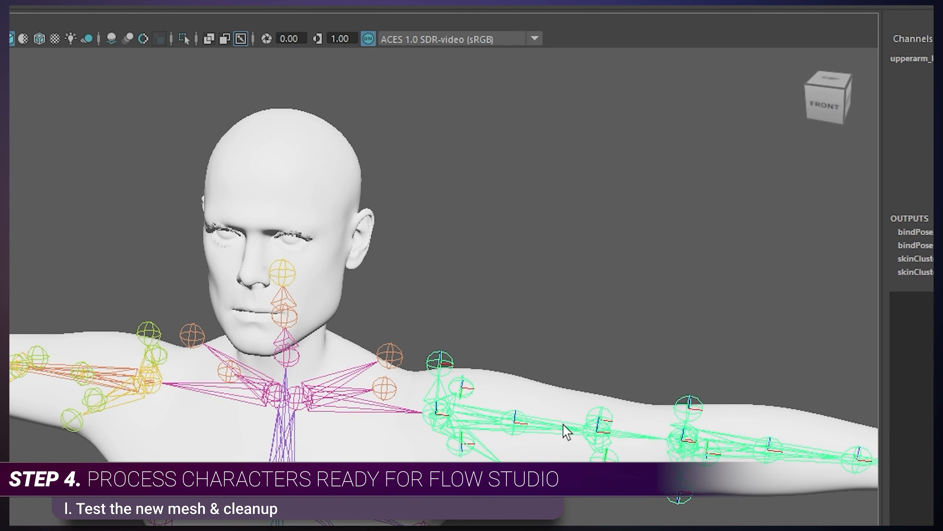
{"action": "left_click_drag", "start_coordinate": [507, 387], "coordinate": [479, 316]}
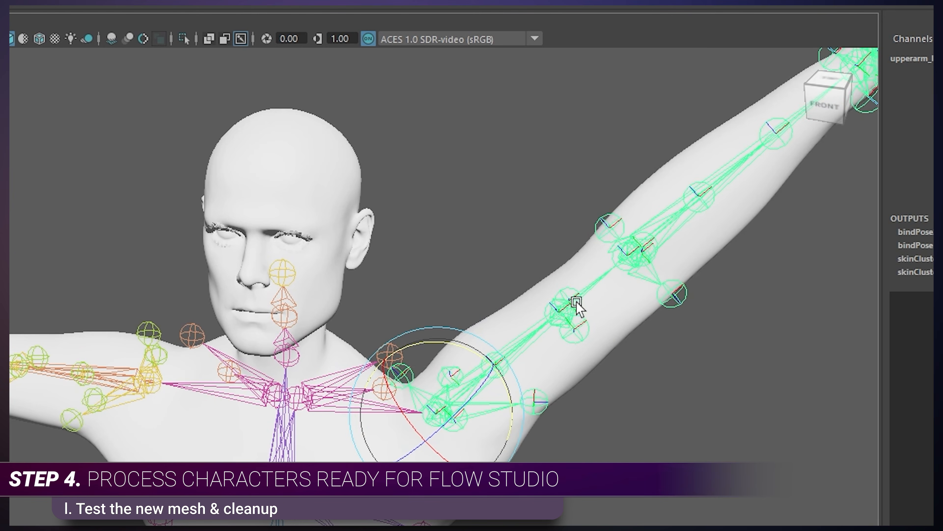
{"action": "key", "text": "ctrl+z"}
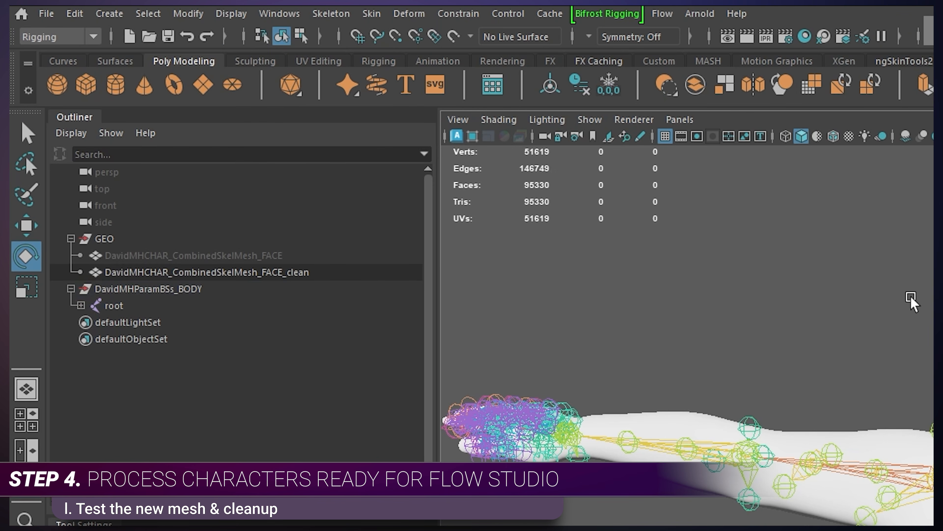
Delete the original FACE mesh and rename the clean mesh without its _clean suffix.
{"action": "left_click", "coordinate": [289, 255]}
{"action": "key", "text": "Delete"}
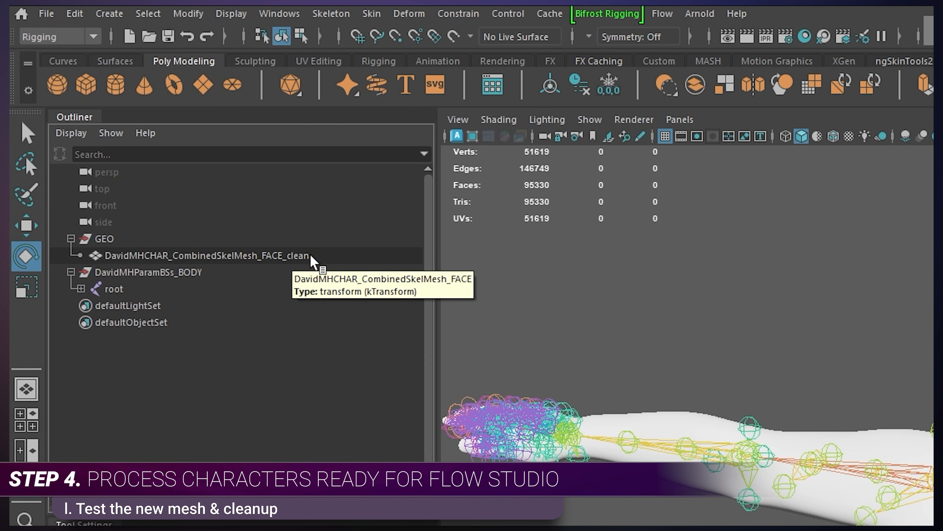
{"action": "double_click", "coordinate": [314, 255]}
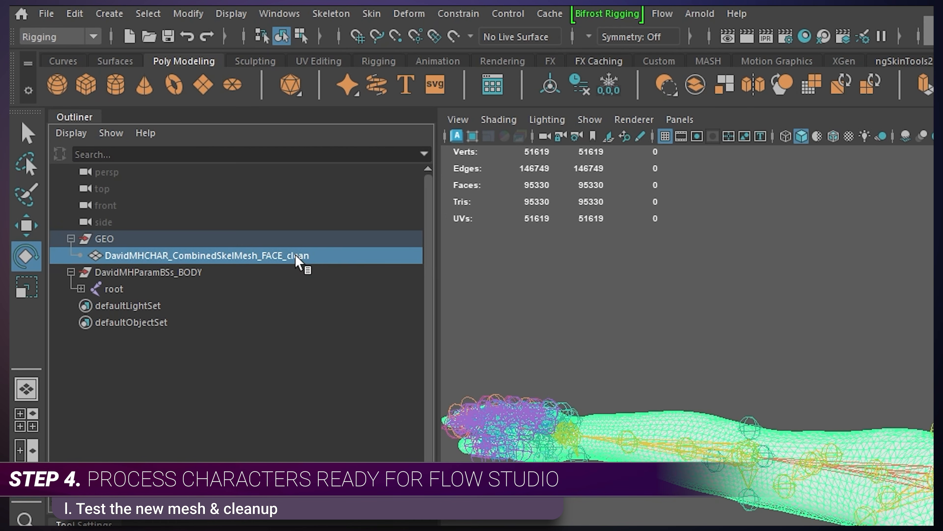
{"action": "key", "text": "ctrl+shift+Left"}
{"action": "key", "text": "BackSpace"}
{"action": "key", "text": "BackSpace"}
{"action": "key", "text": "Return"}
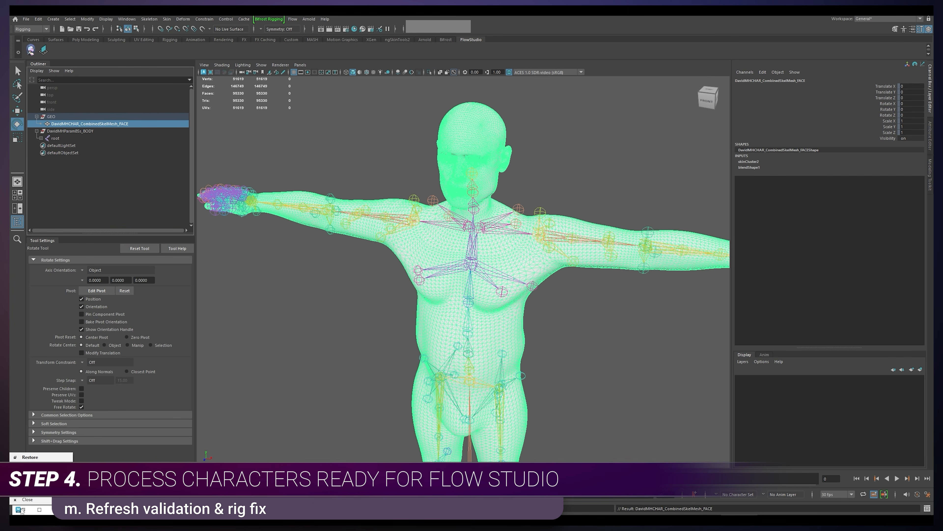
Bring back the Flow Studio Character Validator, refresh the validation and fix the flagged rig check.
{"action": "left_click", "coordinate": [23, 509]}
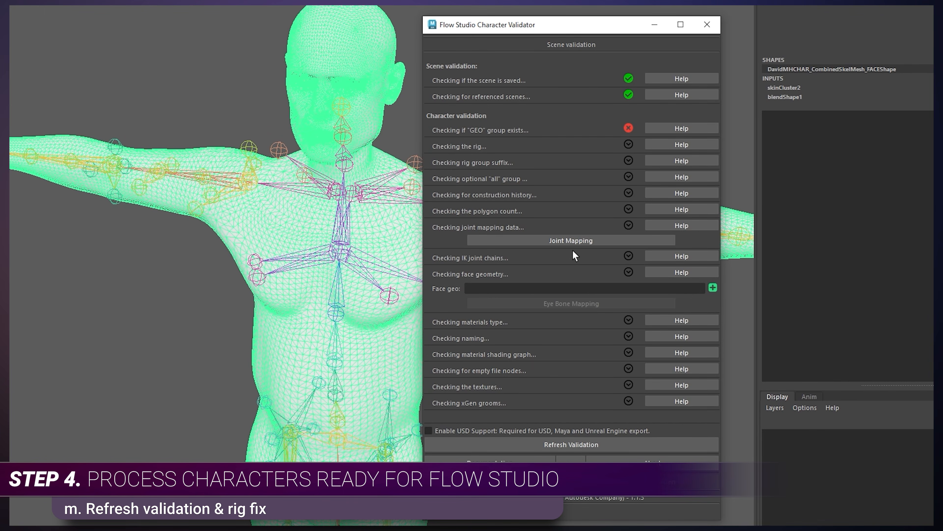
{"action": "left_click", "coordinate": [561, 446]}
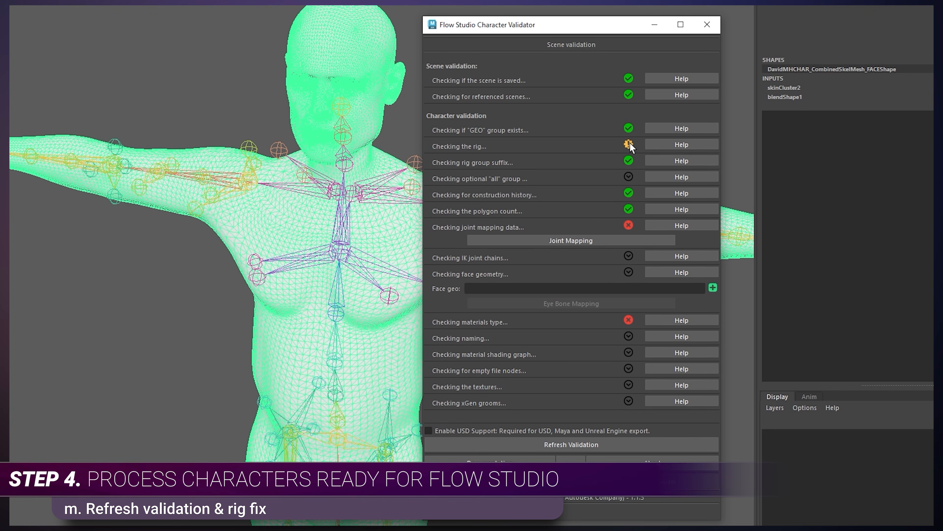
{"action": "left_click", "coordinate": [640, 142]}
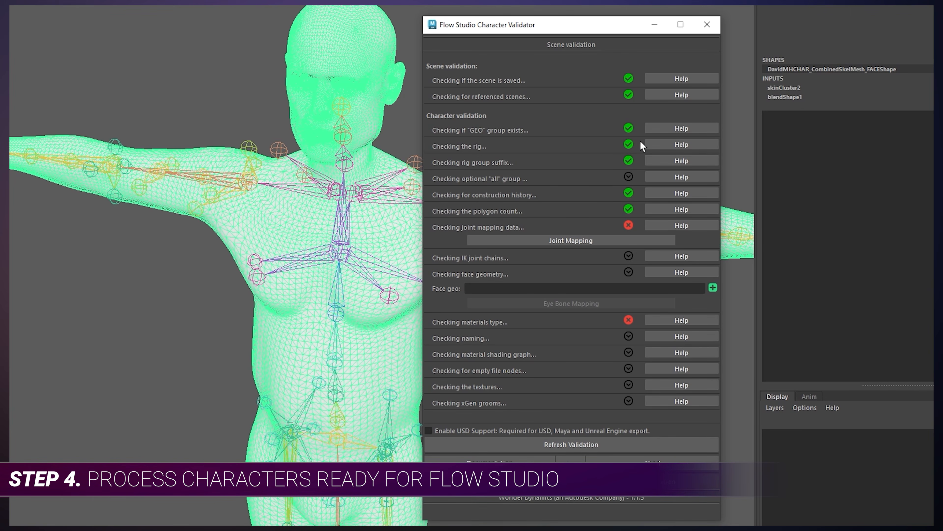
Open the validator's joint mapping and auto-assign the bones.
{"action": "left_click", "coordinate": [570, 241]}
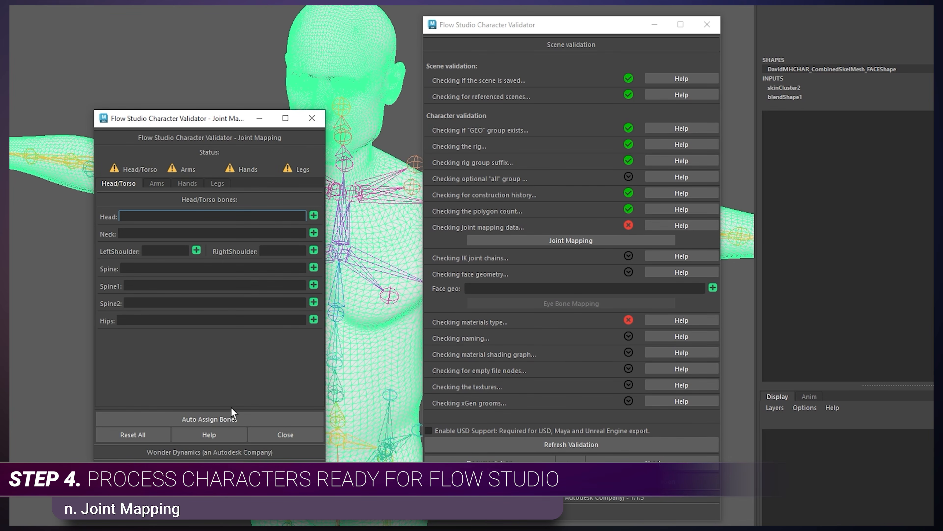
{"action": "left_click", "coordinate": [210, 419]}
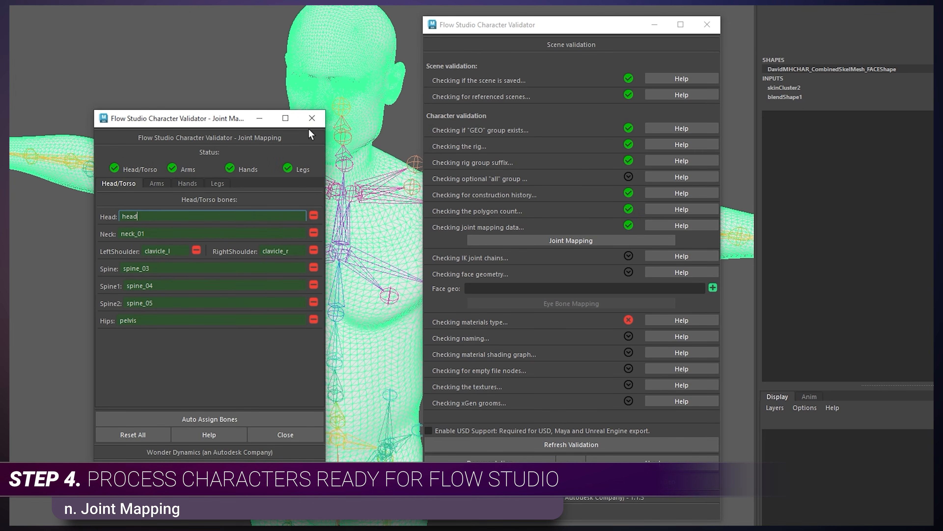
Close the joint mapping window and refresh the character validation.
{"action": "left_click", "coordinate": [312, 118]}
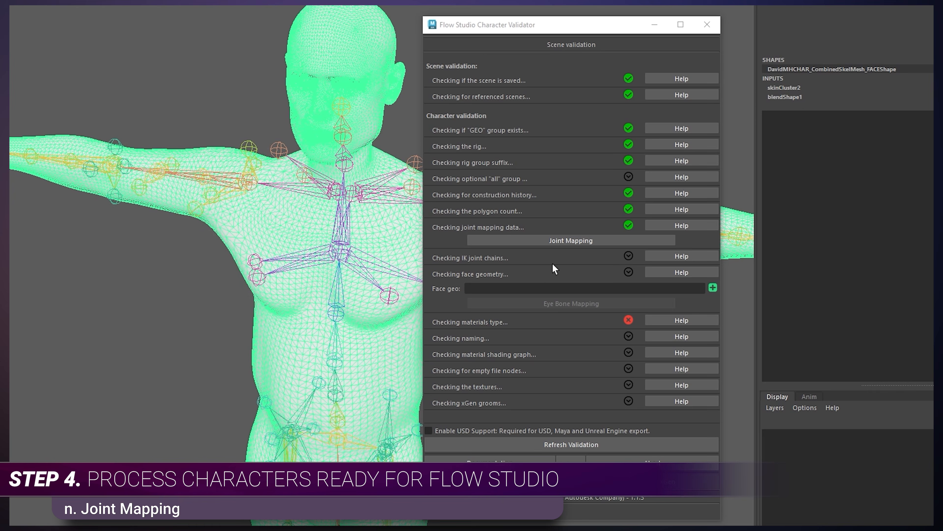
{"action": "left_click", "coordinate": [580, 446]}
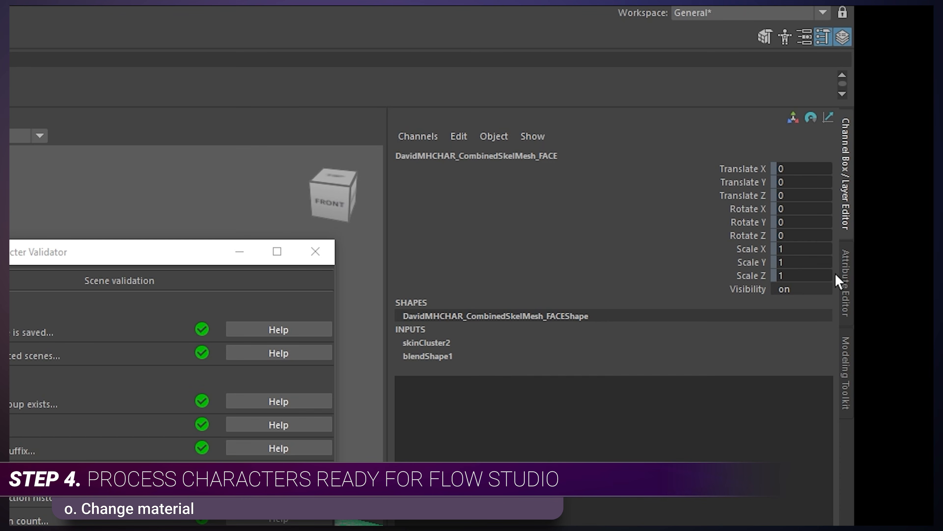
Change the FACE mesh's material type from Lambert to Standard Surface and refresh the character validation.
{"action": "left_click", "coordinate": [845, 284]}
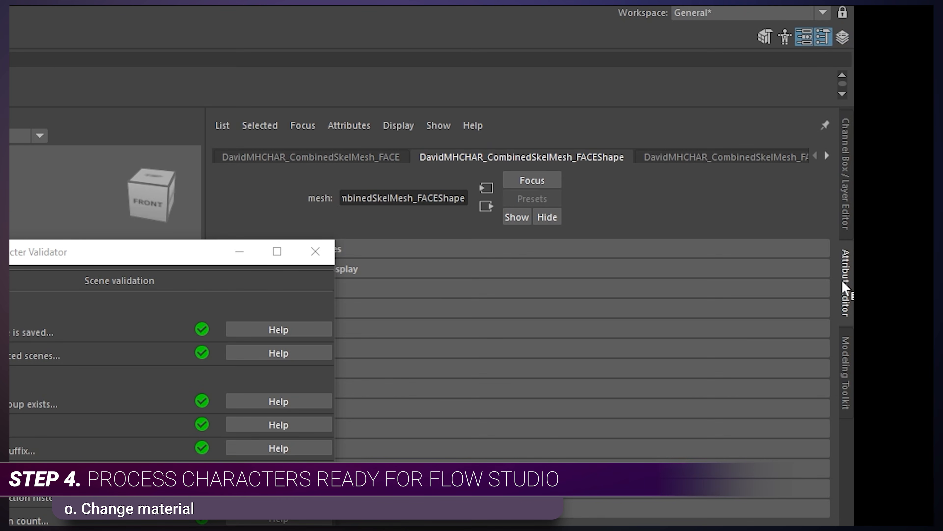
{"action": "left_click", "coordinate": [827, 156]}
{"action": "left_click", "coordinate": [827, 156]}
{"action": "left_click", "coordinate": [826, 156]}
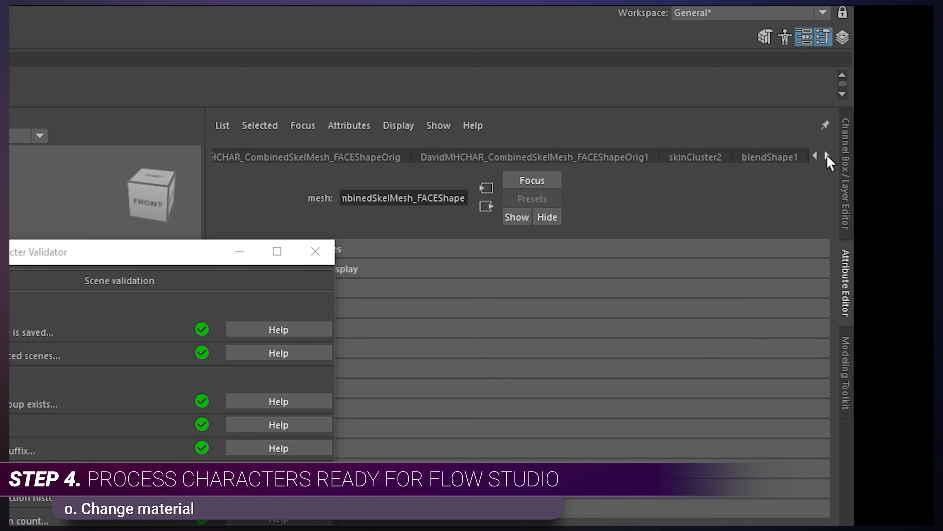
{"action": "left_click", "coordinate": [827, 156]}
{"action": "left_click", "coordinate": [621, 159]}
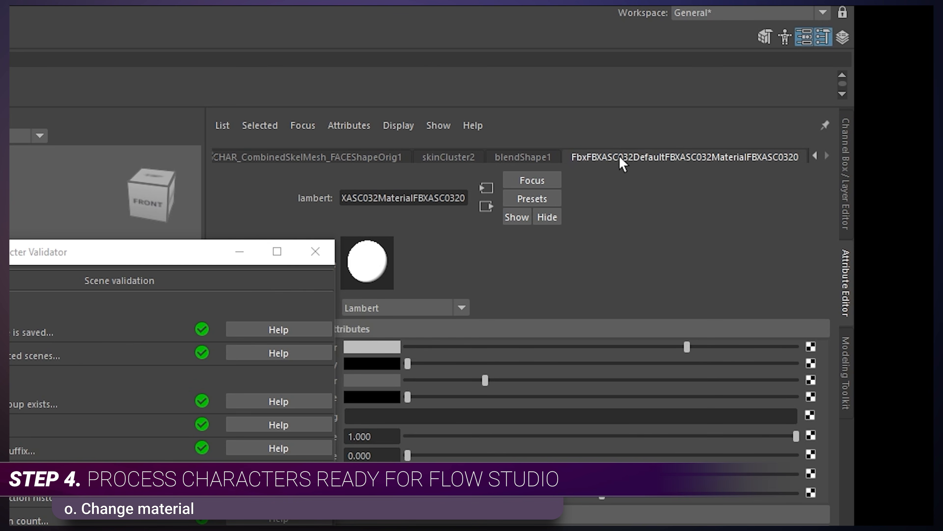
{"action": "left_click_drag", "start_coordinate": [201, 260], "coordinate": [10, 256]}
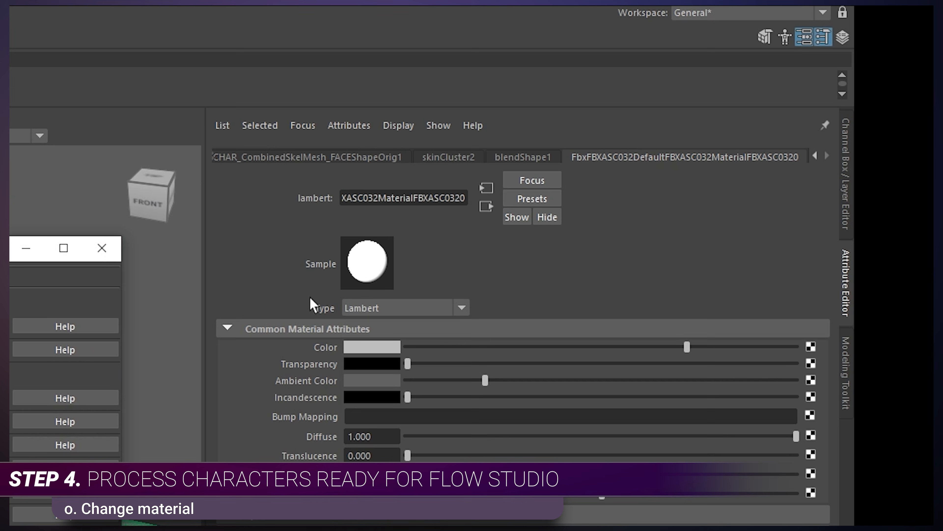
{"action": "left_click", "coordinate": [383, 308]}
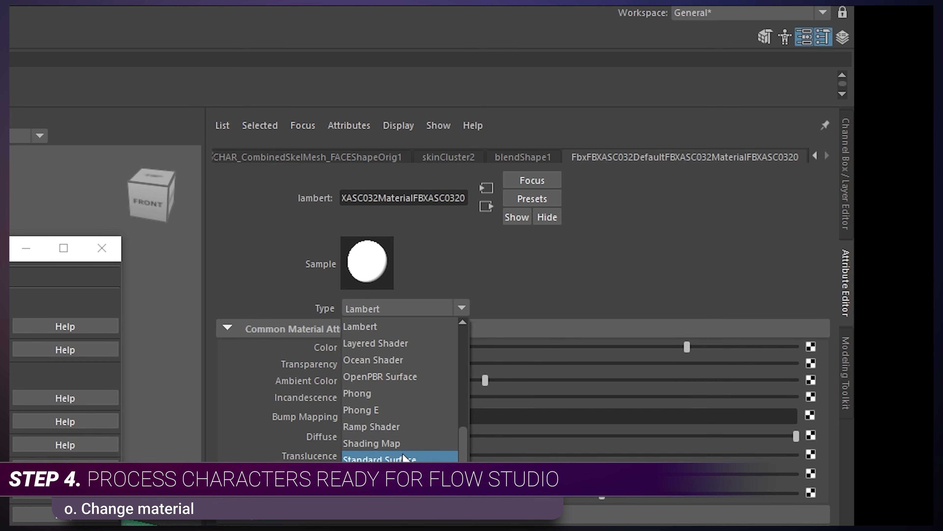
{"action": "left_click", "coordinate": [379, 459]}
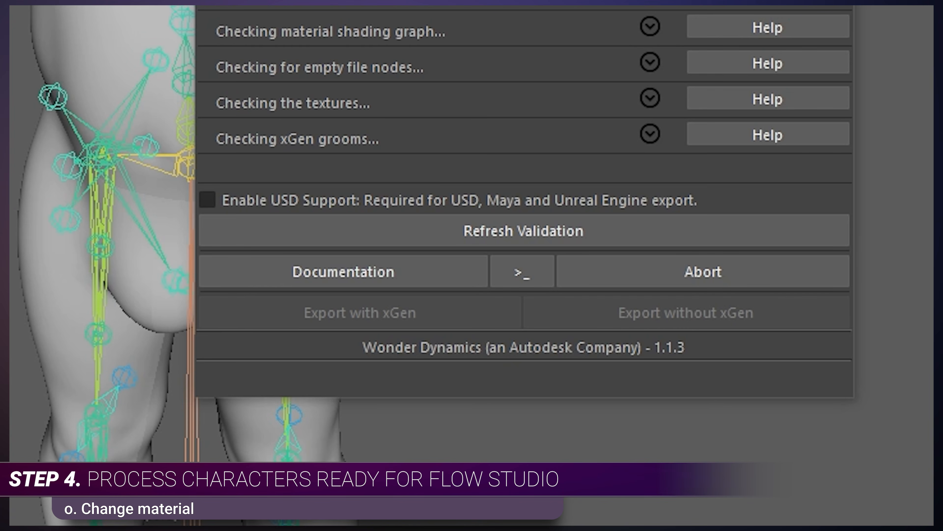
{"action": "left_click", "coordinate": [535, 233]}
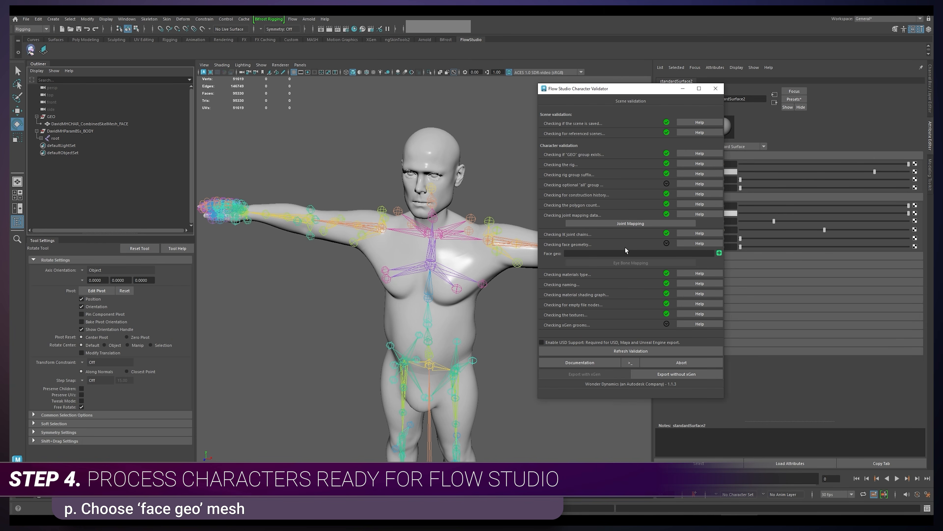
Select the DavidMHCHAR_CombinedSkelMesh_FACE mesh for the validator's face geo assignment.
{"action": "left_click", "coordinate": [89, 123]}
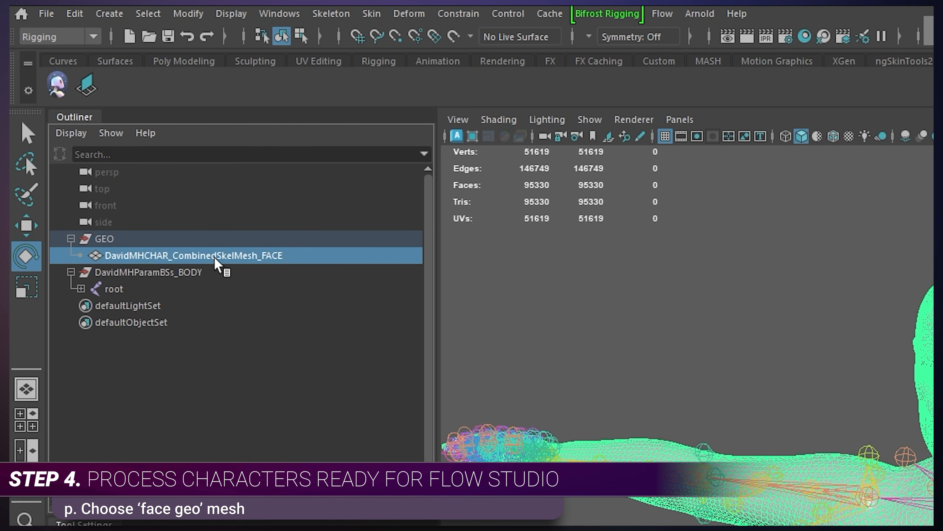
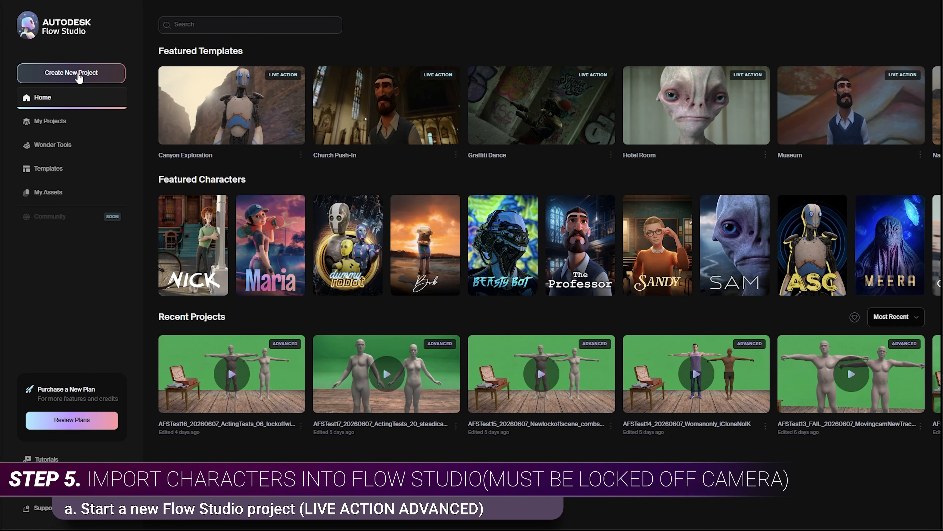
Switch to Autodesk Flow Studio, create a Live Action Advanced project and name it 20260613_CSMsWithBSs.
{"action": "left_click", "coordinate": [78, 73]}
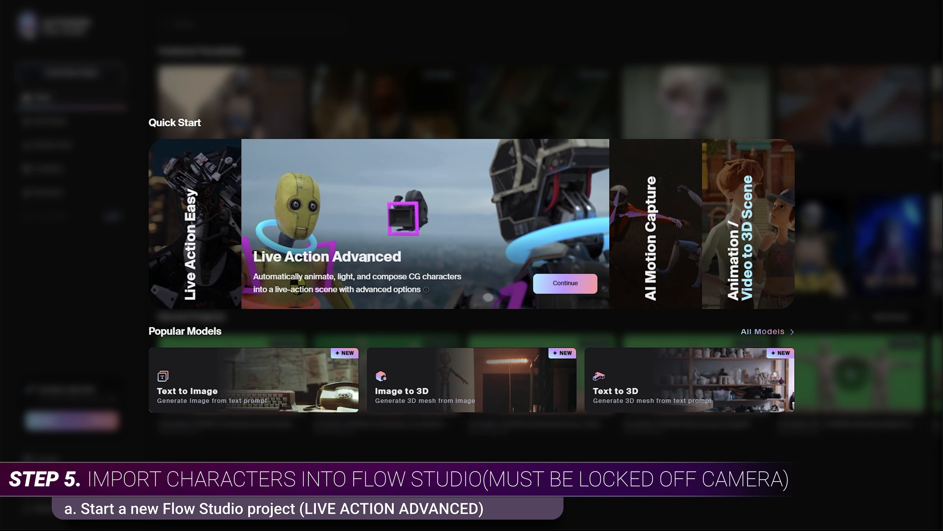
{"action": "left_click", "coordinate": [556, 286]}
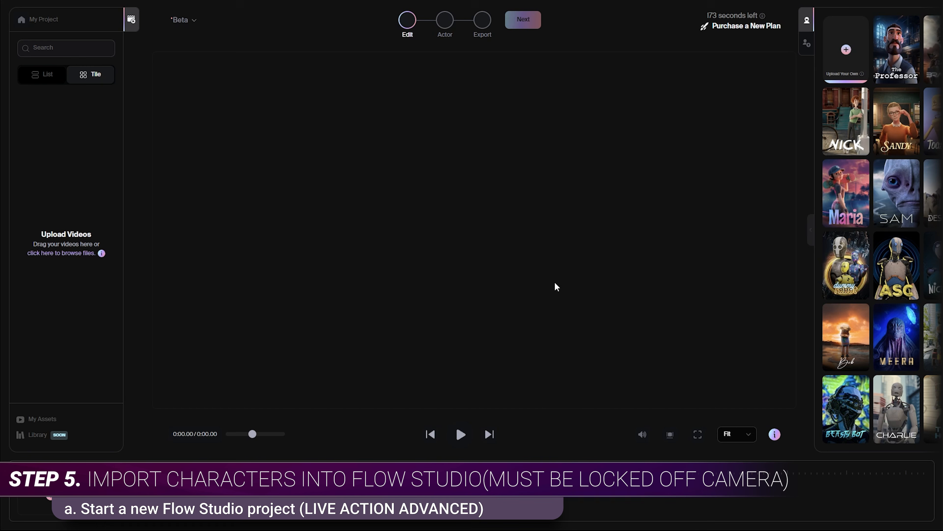
{"action": "double_click", "coordinate": [45, 20]}
{"action": "type", "text": "20260613_B"}
{"action": "key", "text": "BackSpace"}
{"action": "type", "text": "CSMske"}
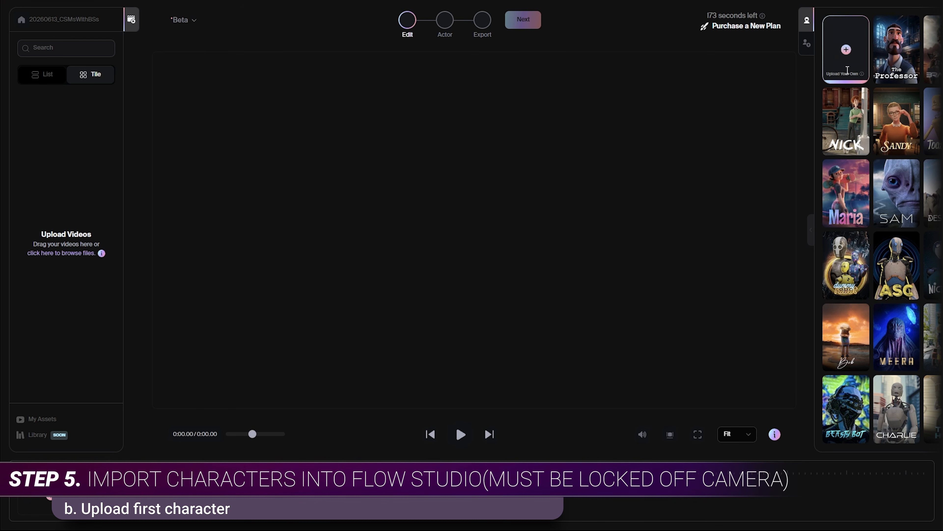
Create a custom character named David_BSMHParam.
{"action": "left_click", "coordinate": [854, 71]}
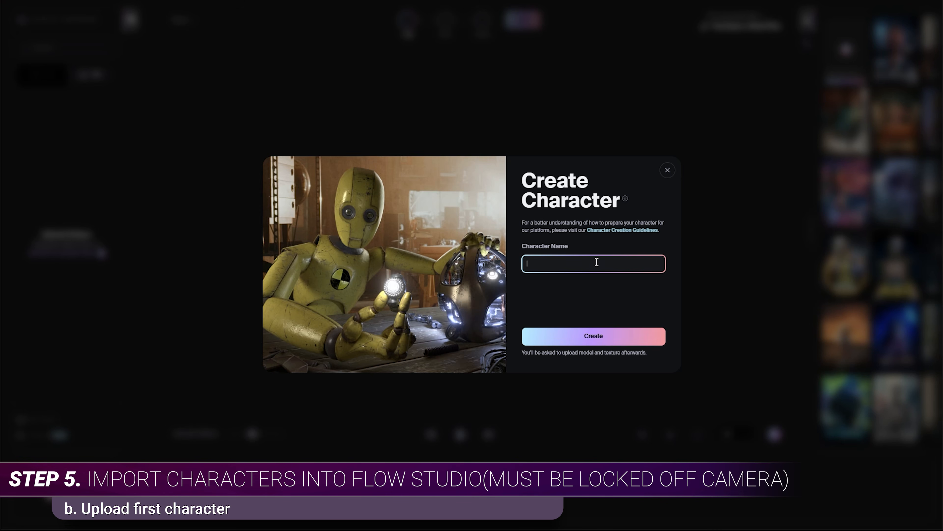
{"action": "type", "text": "David_BS"}
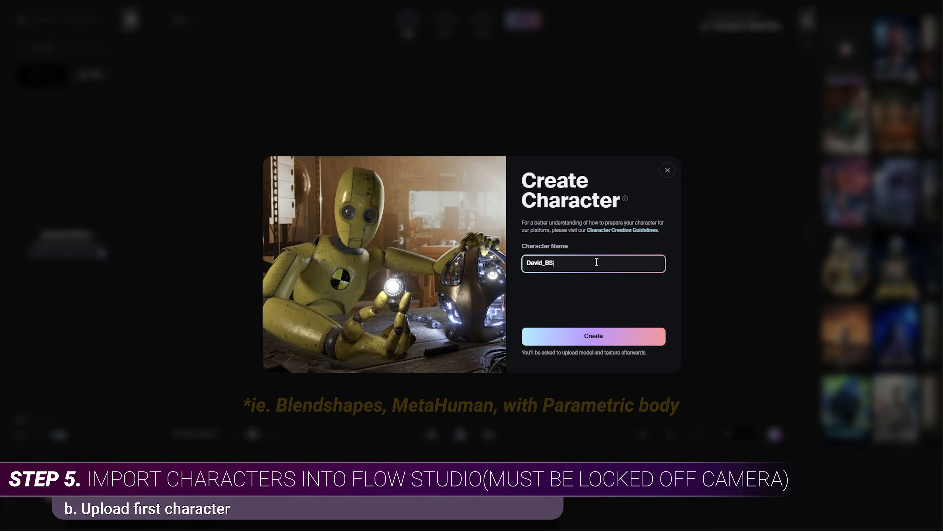
{"action": "type", "text": "MHParam"}
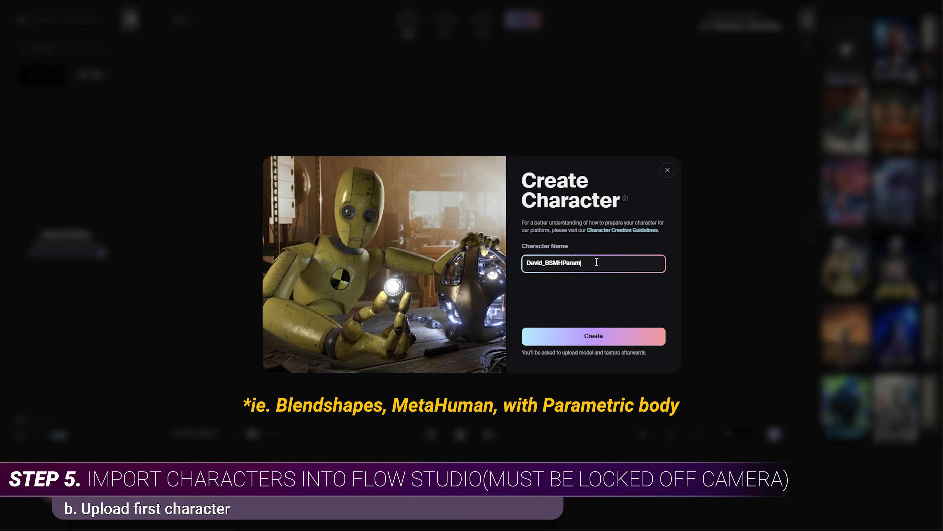
{"action": "key", "text": "ctrl+a"}
{"action": "left_click", "coordinate": [593, 337]}
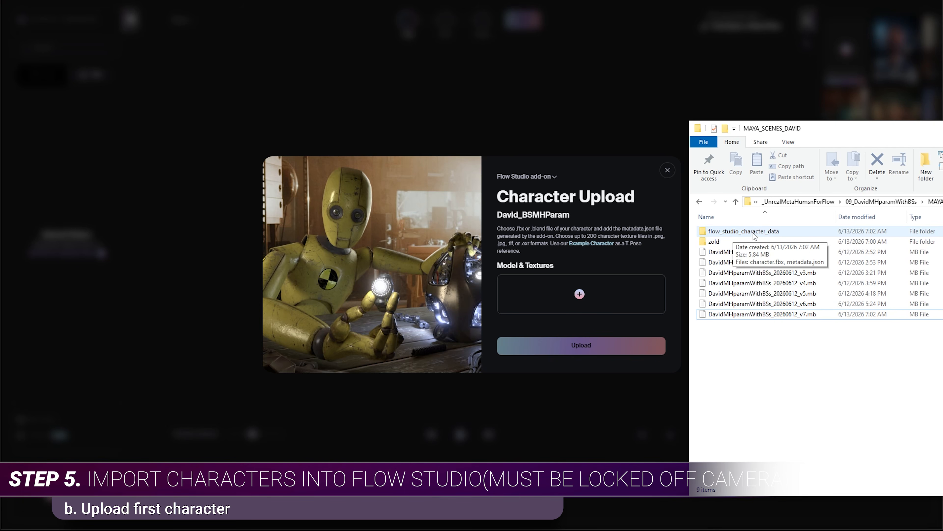
Upload the contents of David's flow_studio_character_data folder to the character and validate it.
{"action": "left_click_drag", "start_coordinate": [754, 235], "coordinate": [609, 291]}
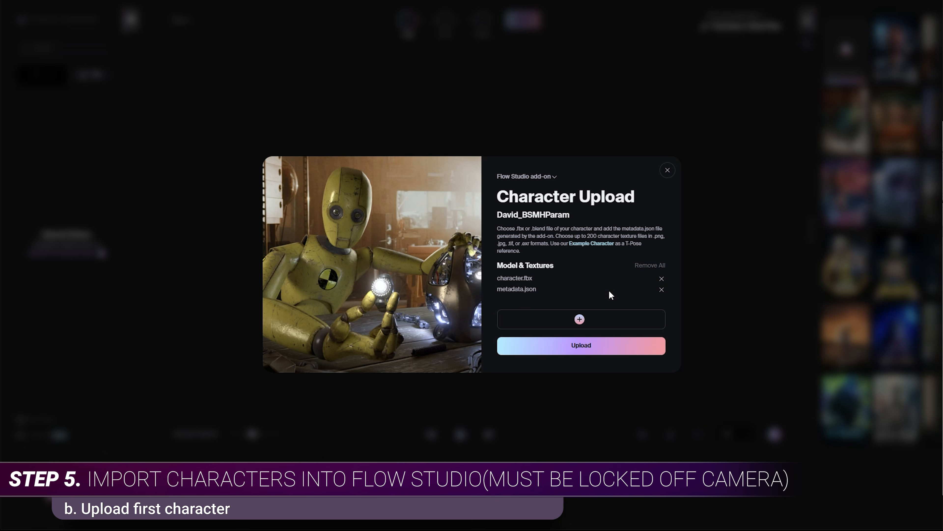
{"action": "left_click", "coordinate": [605, 353]}
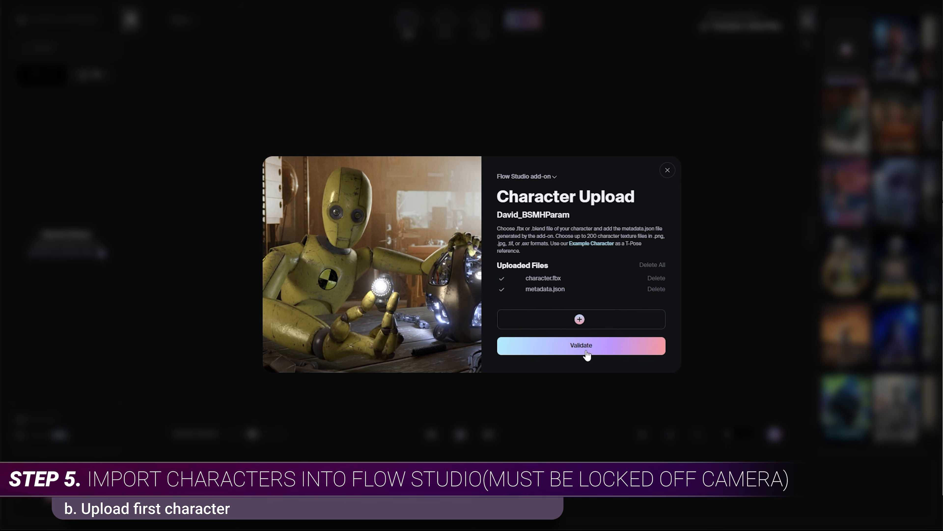
{"action": "left_click", "coordinate": [587, 352]}
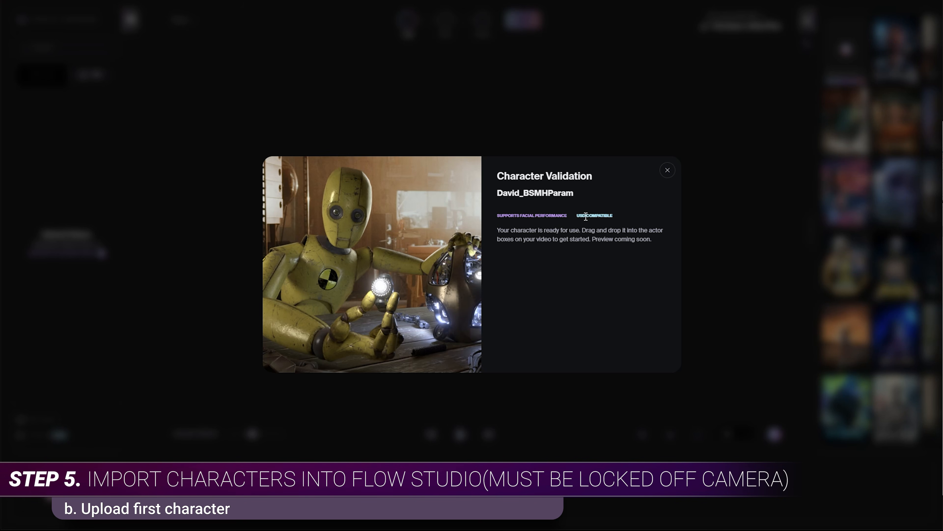
{"action": "left_click", "coordinate": [667, 171]}
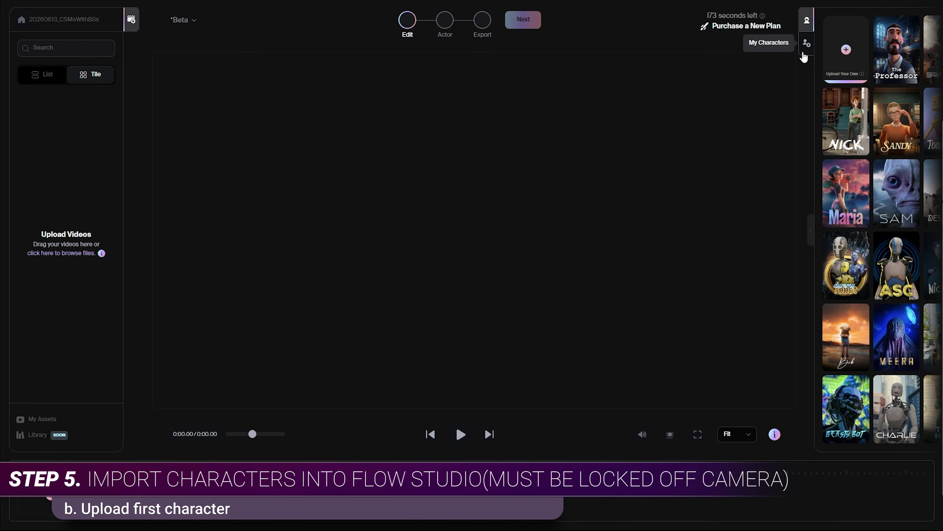
Show My Characters and create a second custom character named Jane_BSMHParam.
{"action": "left_click", "coordinate": [806, 44]}
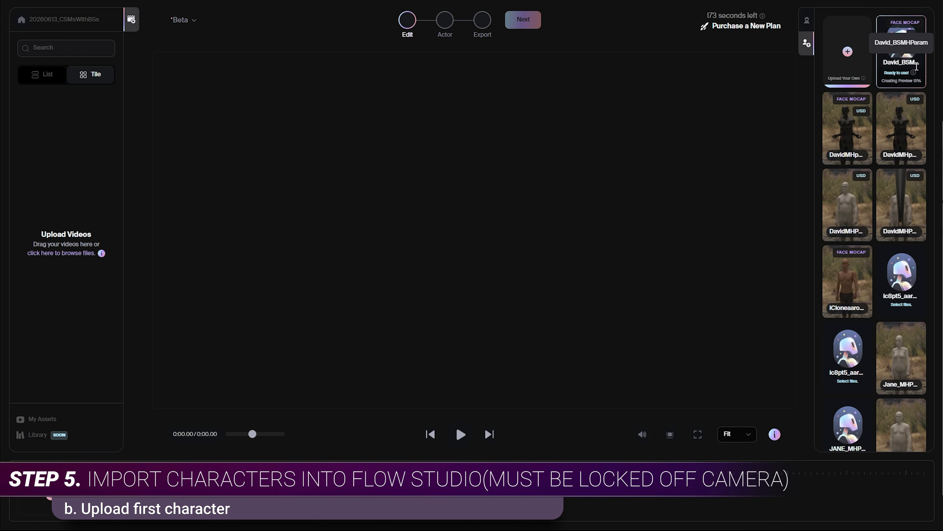
{"action": "mouse_move", "coordinate": [914, 73]}
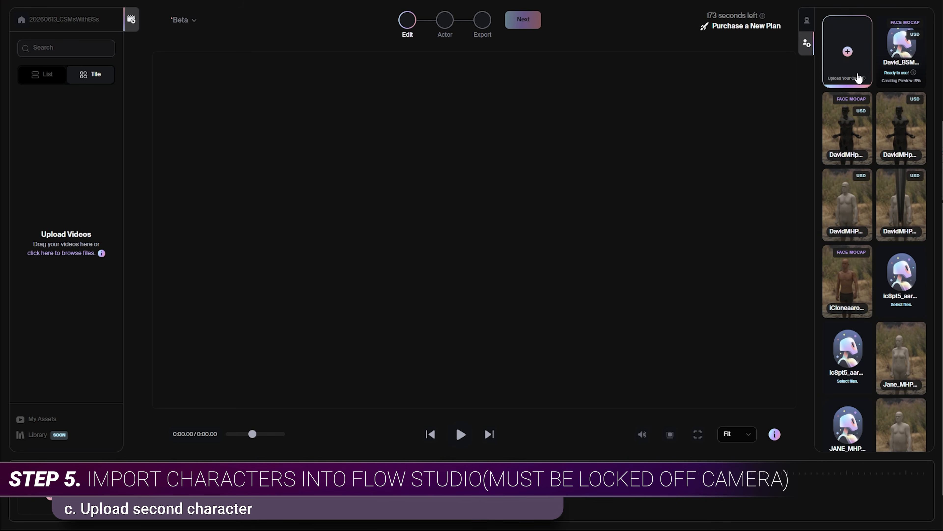
{"action": "left_click", "coordinate": [864, 77]}
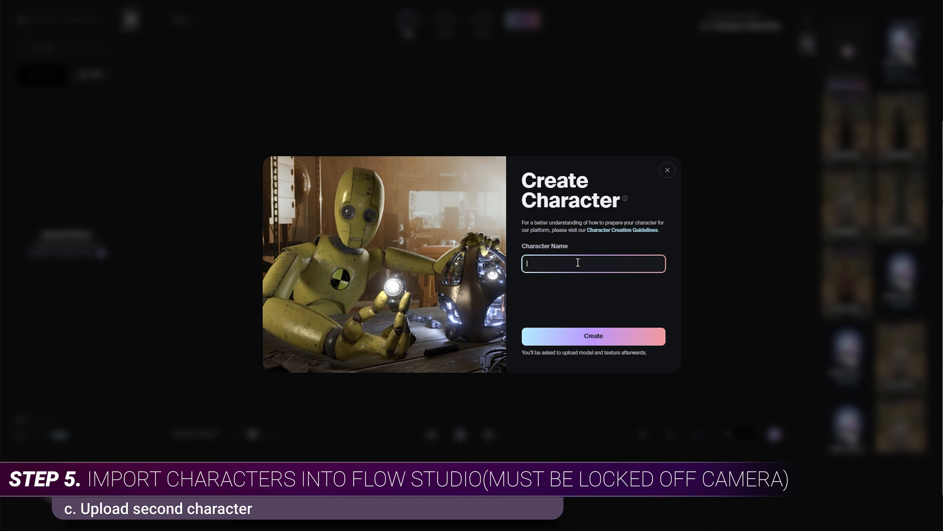
{"action": "type", "text": "Jane_BSMHParam"}
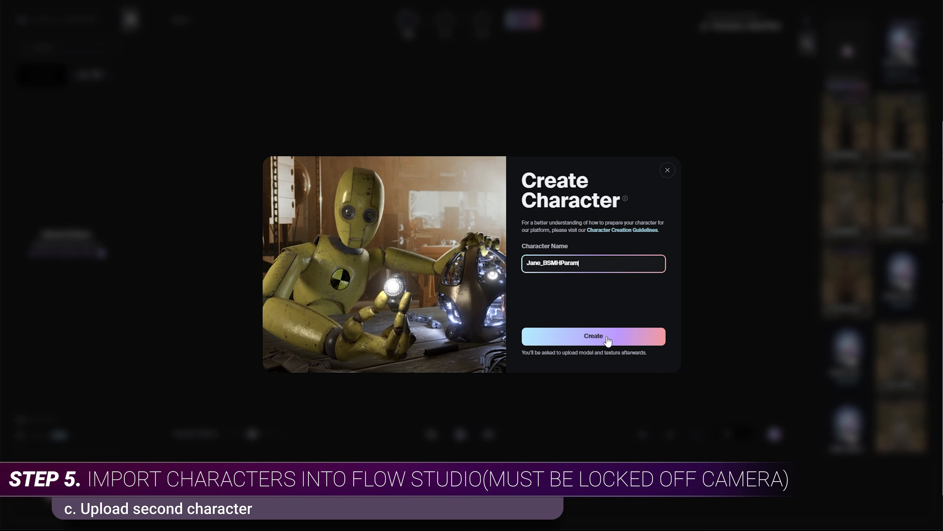
{"action": "left_click", "coordinate": [607, 338]}
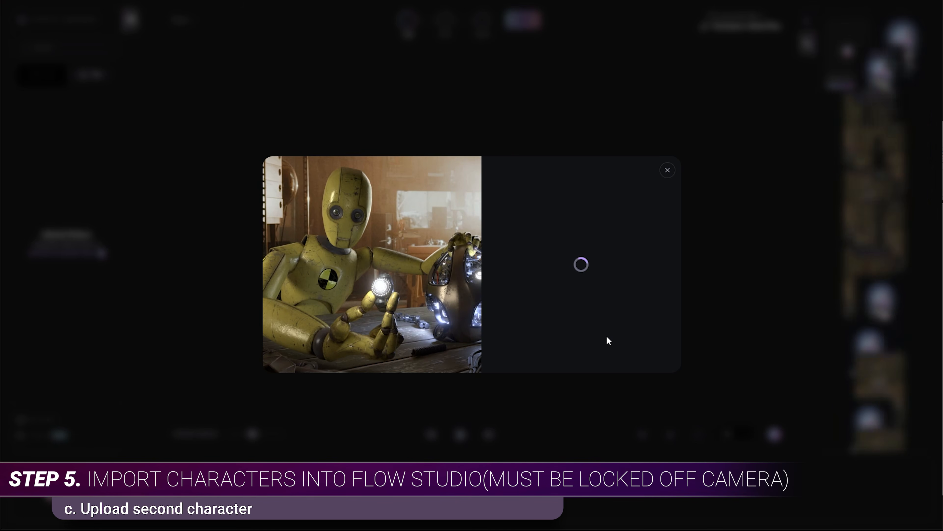
Upload the contents of the flow_studio_character_data folder in MAYA_SCENES_JANE to the Jane character and validate it.
{"action": "key", "text": "alt+Tab"}
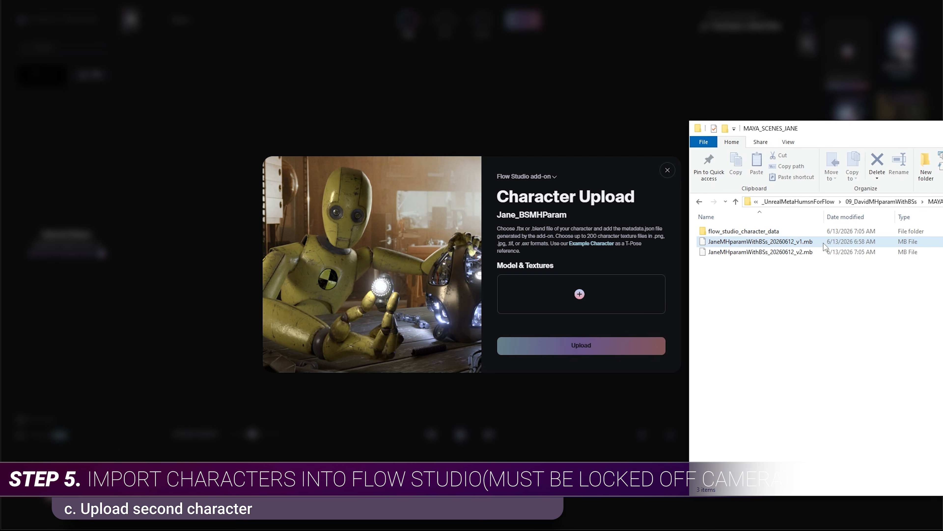
{"action": "left_click", "coordinate": [734, 232]}
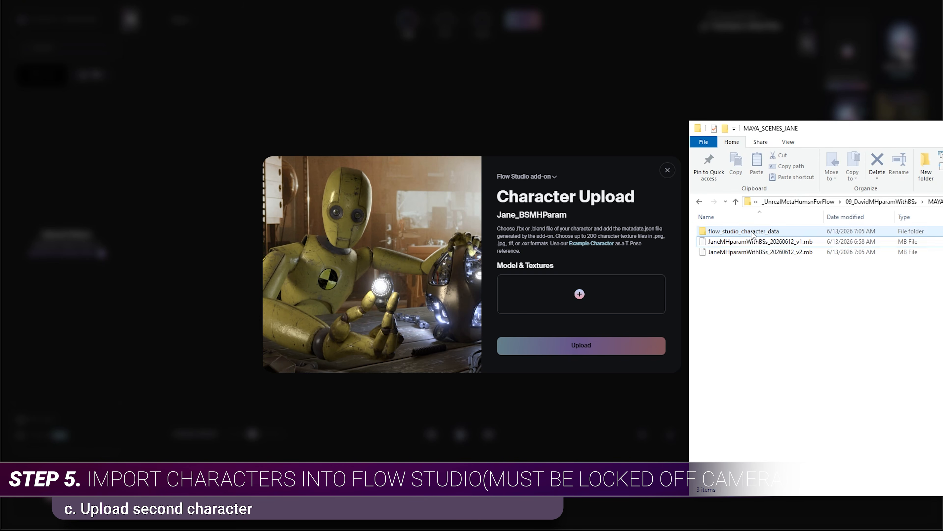
{"action": "left_click_drag", "start_coordinate": [735, 232], "coordinate": [618, 283]}
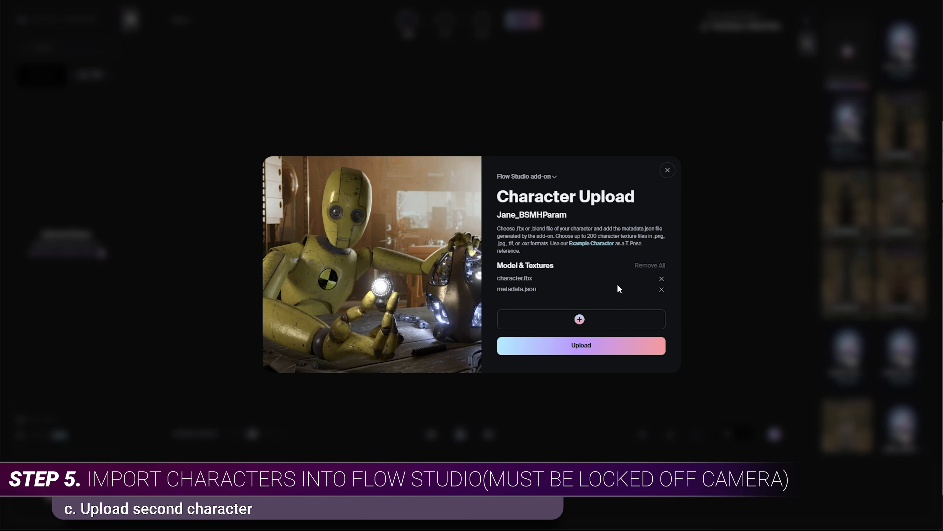
{"action": "left_click", "coordinate": [609, 351]}
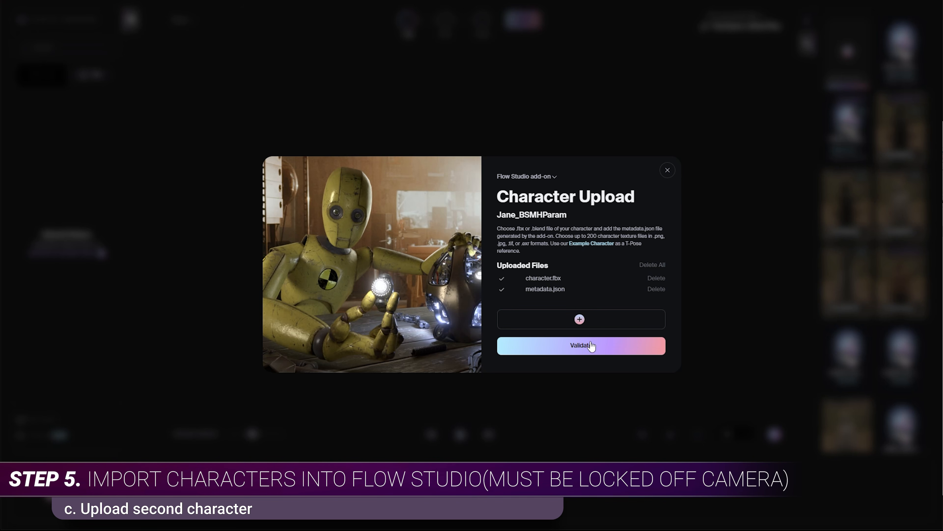
{"action": "left_click", "coordinate": [570, 350]}
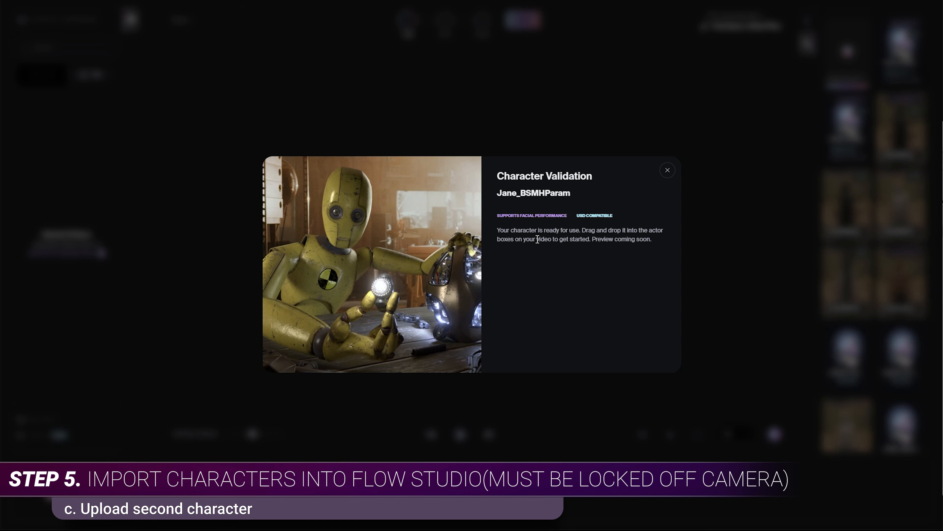
{"action": "left_click", "coordinate": [667, 170]}
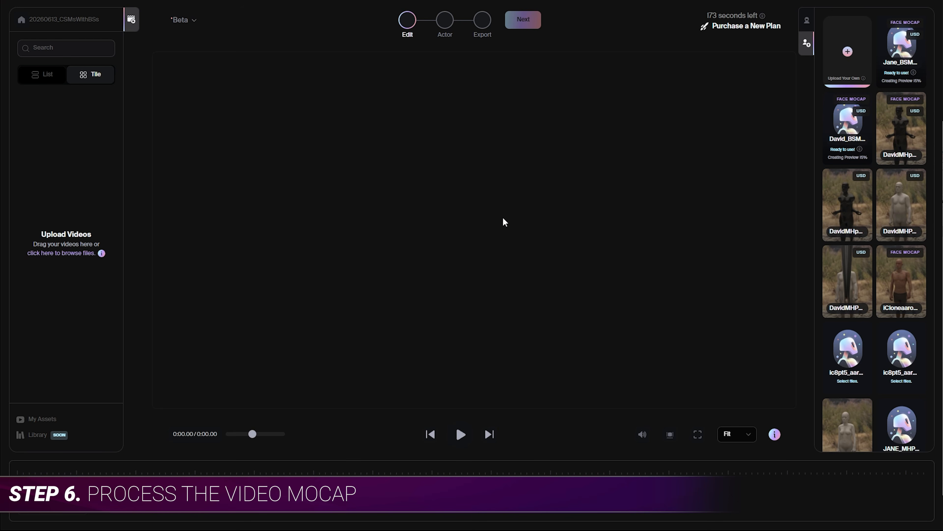
Add the green-screen video of the two actors to the project and advance to the Actor stage.
{"action": "left_click_drag", "start_coordinate": [910, 390], "coordinate": [377, 217]}
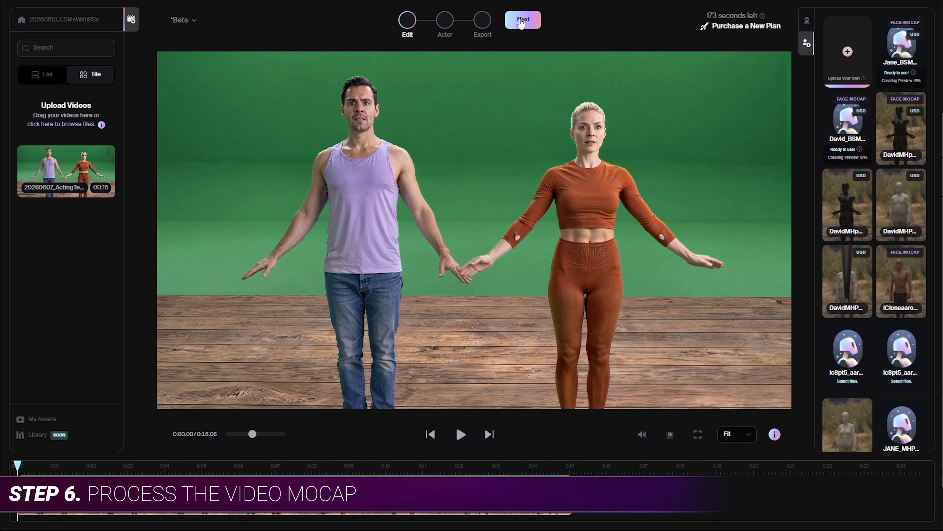
{"action": "left_click", "coordinate": [522, 22]}
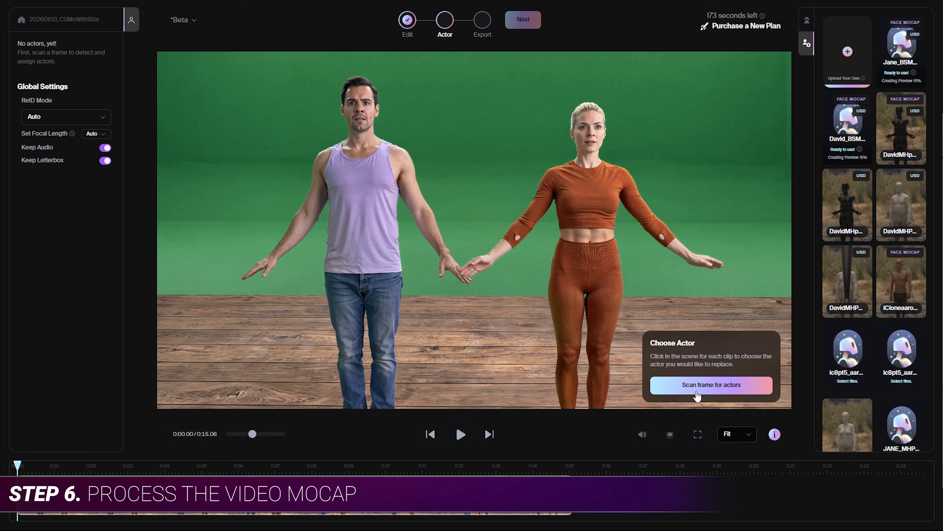
Scan the frame for actors, then assign the David_BSMH character to the man and the Jane_BSMH character to the woman.
{"action": "left_click", "coordinate": [697, 393]}
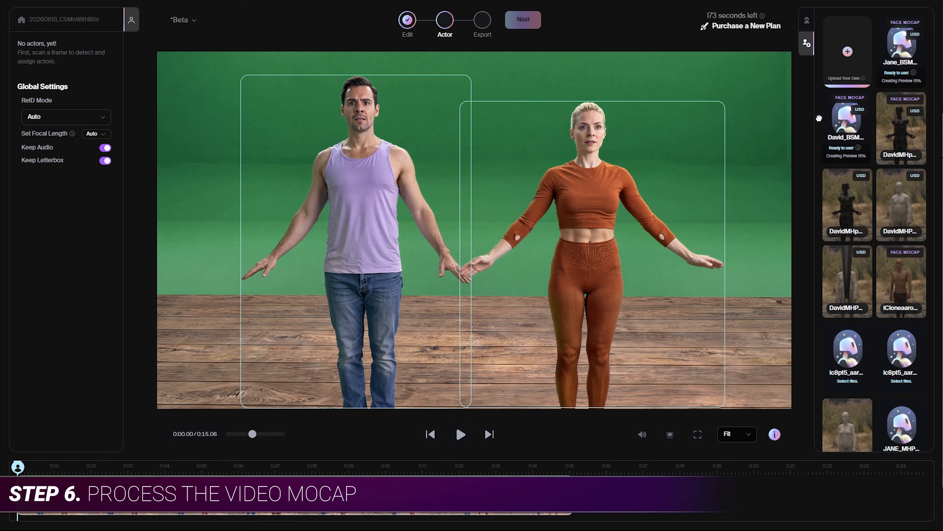
{"action": "left_click_drag", "start_coordinate": [847, 123], "coordinate": [365, 142]}
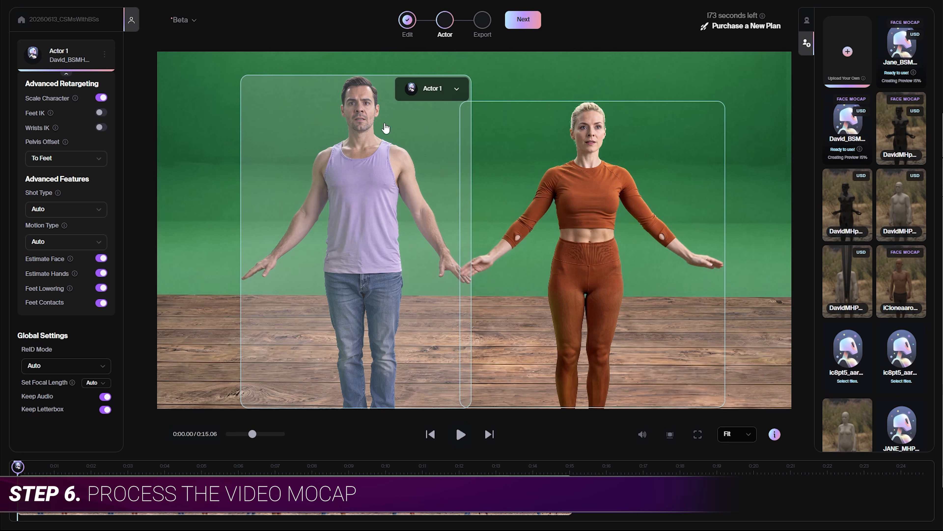
{"action": "left_click_drag", "start_coordinate": [907, 52], "coordinate": [652, 155]}
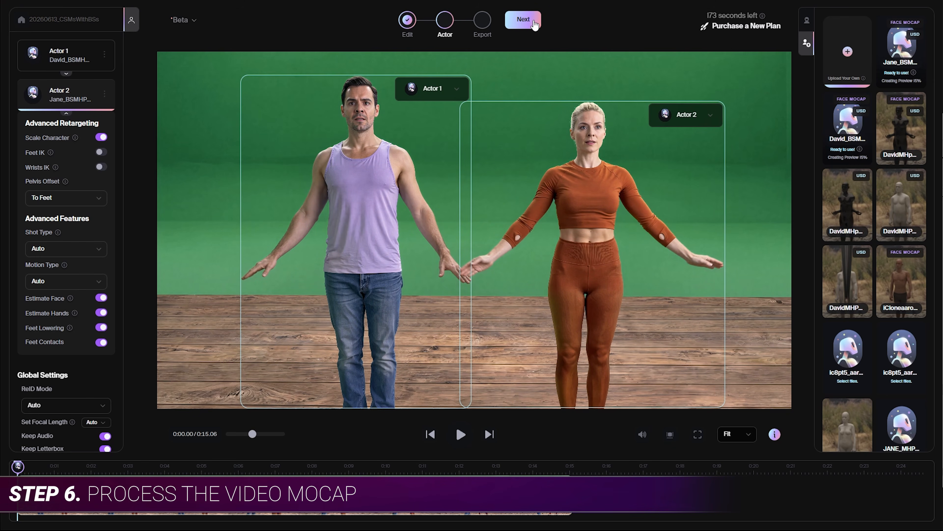
Set the final composition to 4K resolution with the UE Scene export enabled and start processing.
{"action": "left_click", "coordinate": [534, 23]}
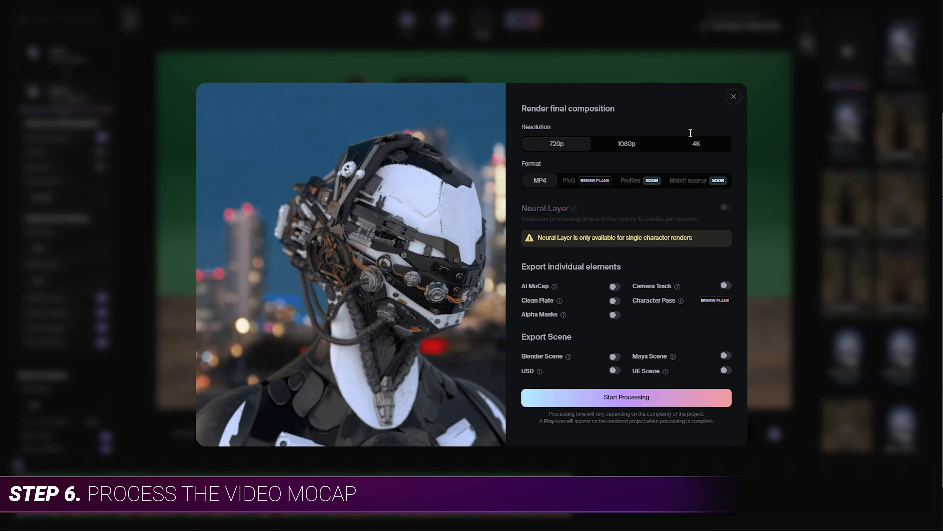
{"action": "left_click", "coordinate": [696, 145]}
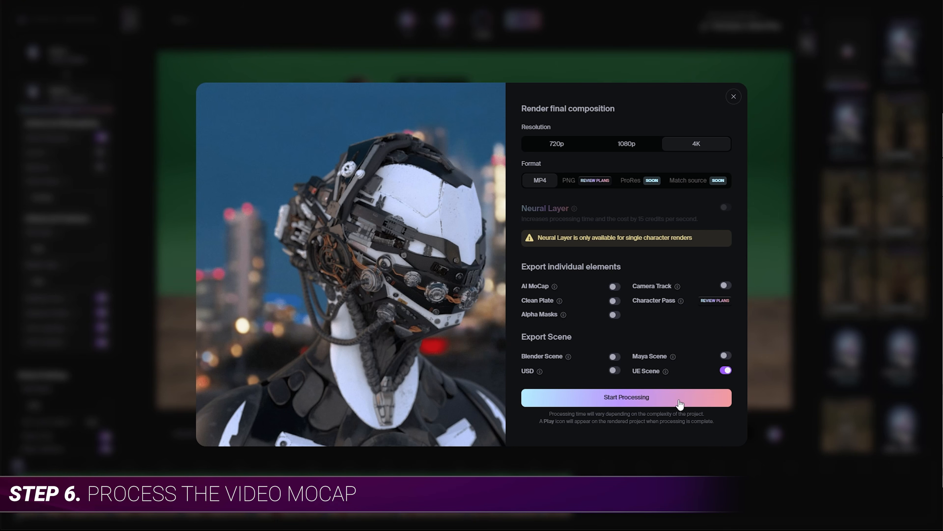
{"action": "left_click", "coordinate": [654, 404]}
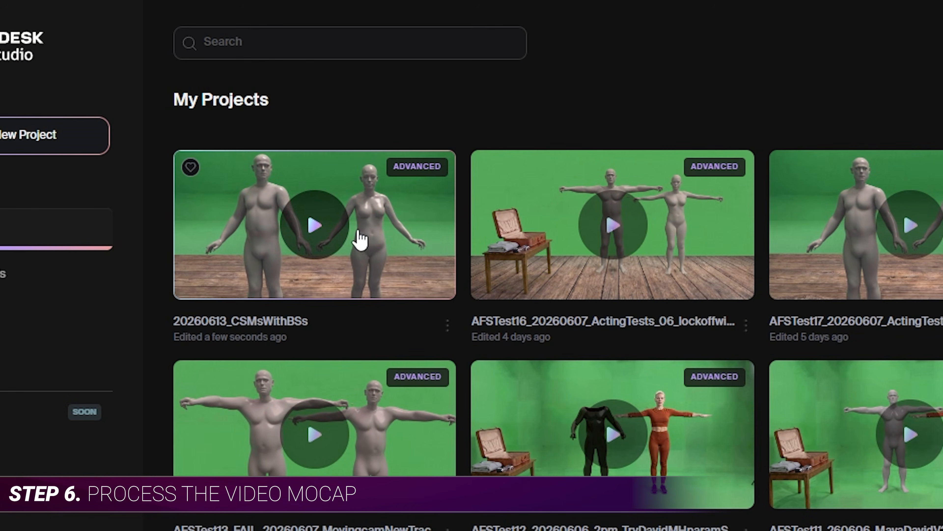
Preview the processed 20260613_CSMsWithBSs video and export its UE scene.
{"action": "left_click", "coordinate": [358, 232]}
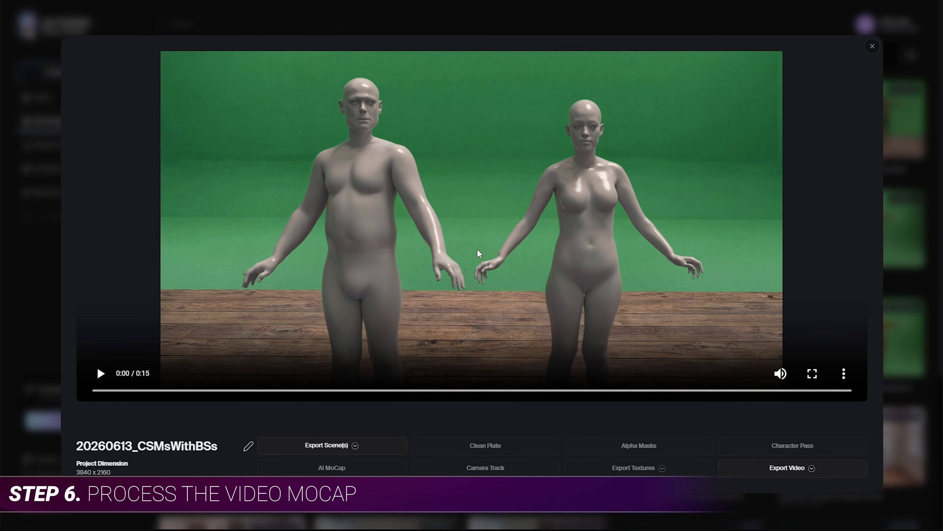
{"action": "left_click", "coordinate": [103, 373]}
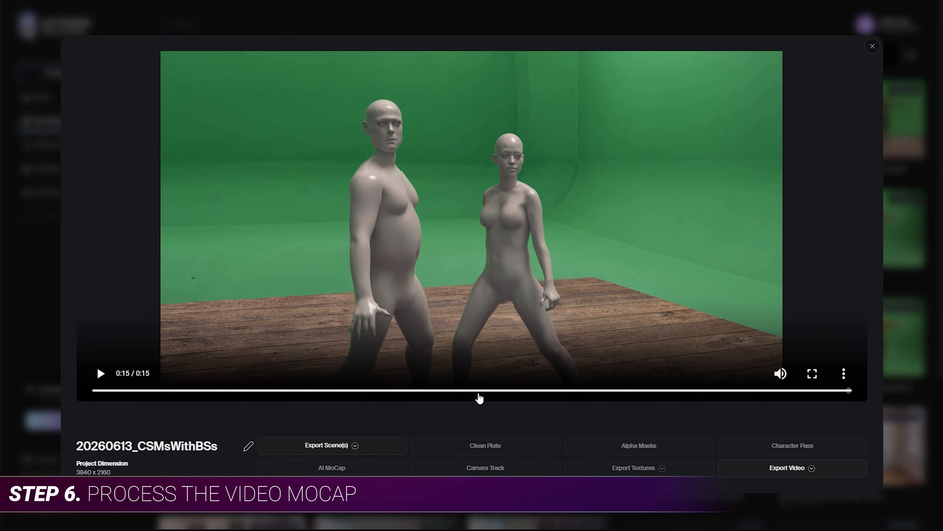
{"action": "left_click", "coordinate": [353, 448]}
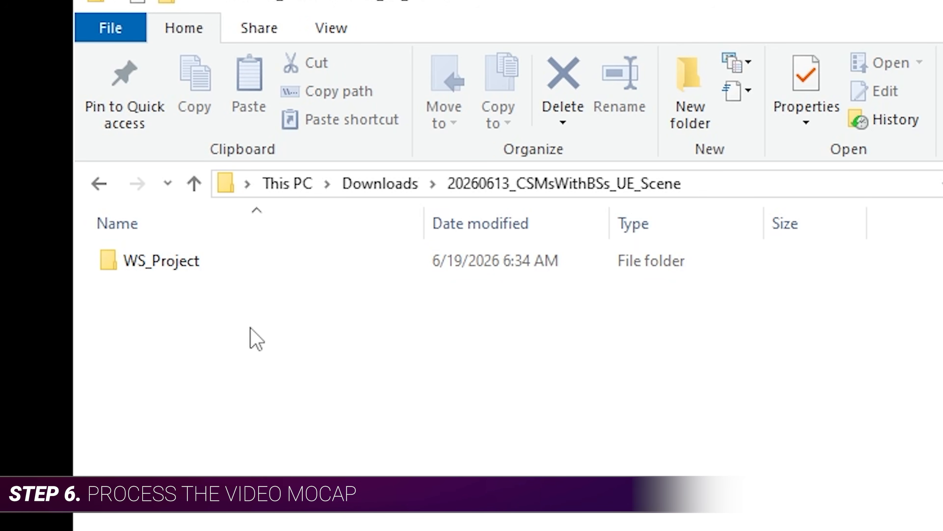
Switch to Unreal Engine by opening WS_Project.uproject from the WS_Project folder of the downloaded 20260613_CSMsWithBSs_UE_Scene.
{"action": "double_click", "coordinate": [160, 265]}
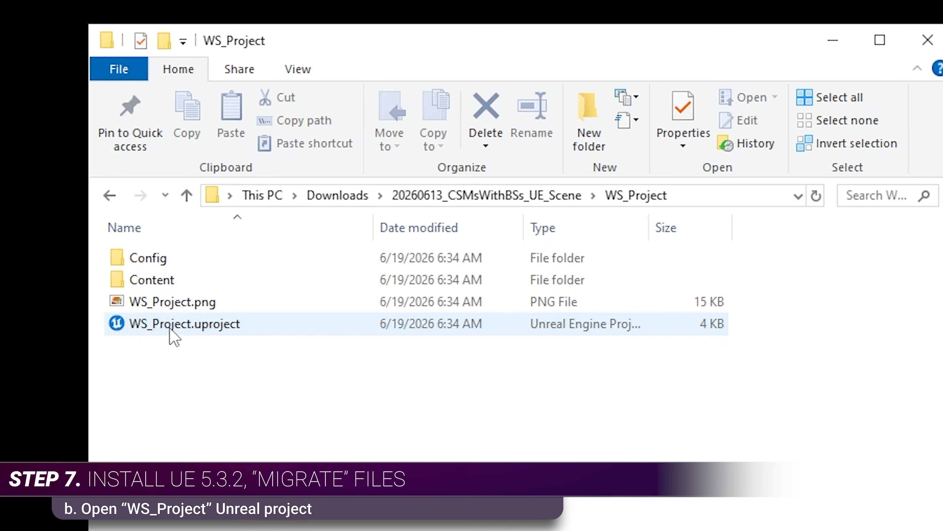
{"action": "left_click", "coordinate": [183, 328]}
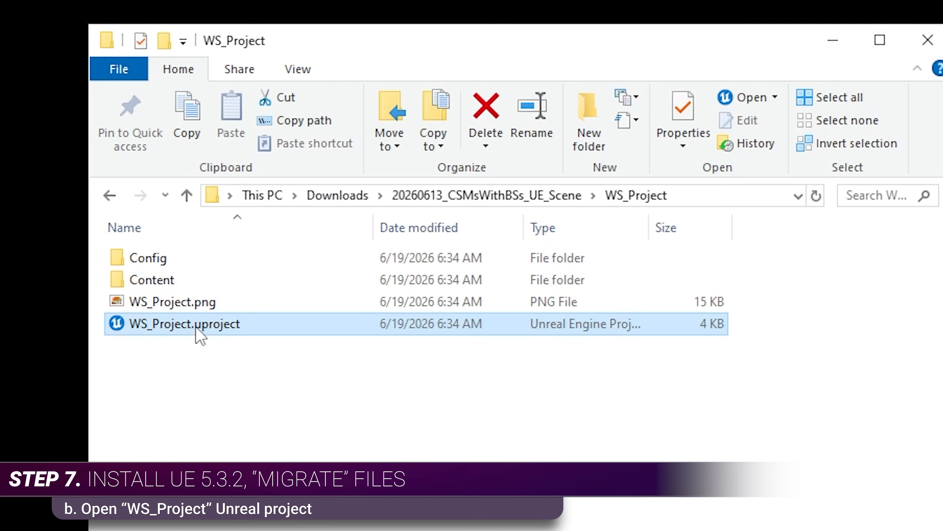
{"action": "double_click", "coordinate": [182, 327]}
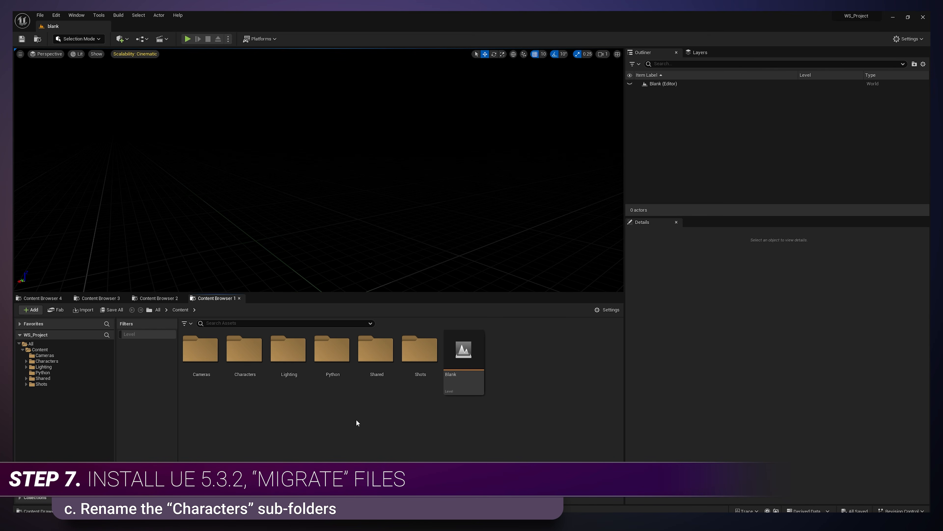
Rename the id1_main subfolder of Characters to DAVID_BSMHPar_DrmScn_FromWSProject.
{"action": "double_click", "coordinate": [246, 350]}
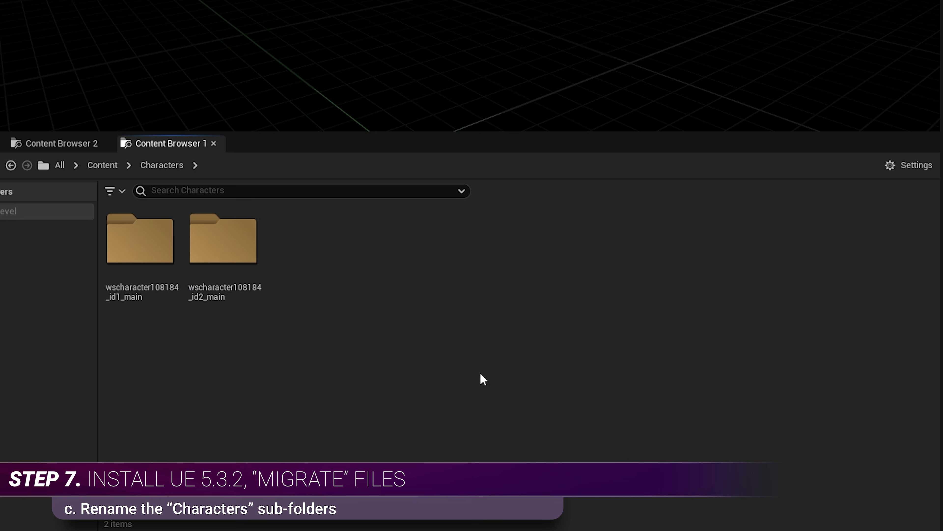
{"action": "left_click", "coordinate": [131, 285]}
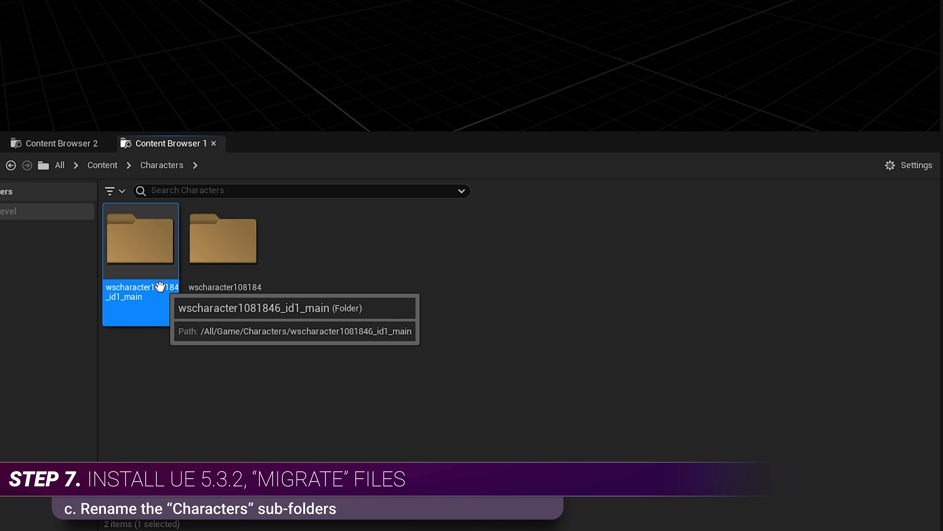
{"action": "left_click", "coordinate": [144, 288]}
{"action": "type", "text": "DAVID_BSMHP"}
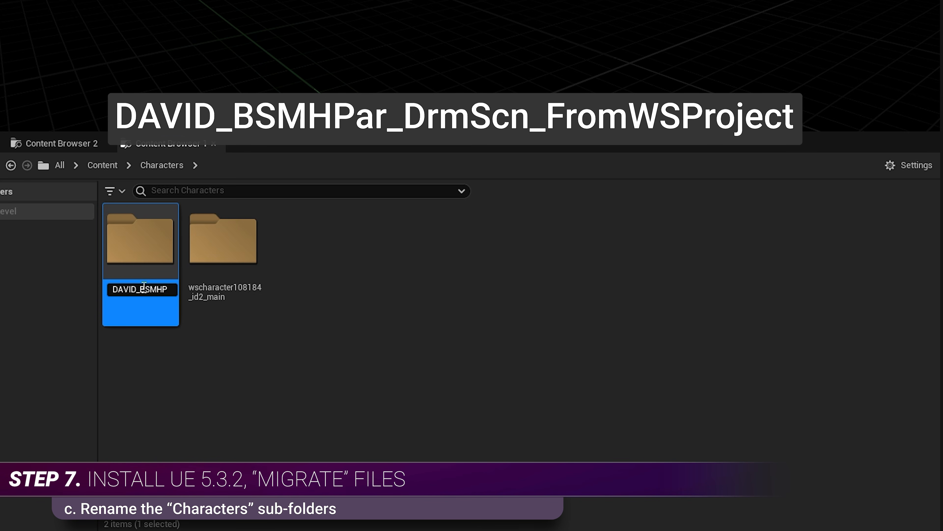
{"action": "type", "text": "ar_DrmScn_"}
{"action": "type", "text": "From"}
{"action": "type", "text": "WSProject"}
{"action": "key", "text": "ctrl+a"}
{"action": "key", "text": "ctrl+c"}
{"action": "left_click", "coordinate": [292, 353]}
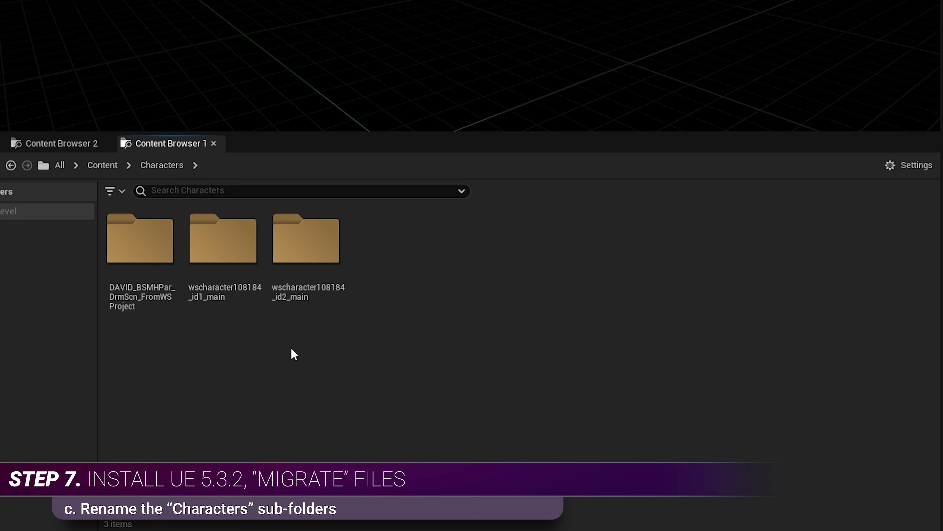
Rename the id2_main subfolder of Characters to JANE_BSMHPar_DrmScn_FromWSProject.
{"action": "left_click", "coordinate": [309, 289]}
{"action": "left_click", "coordinate": [301, 291]}
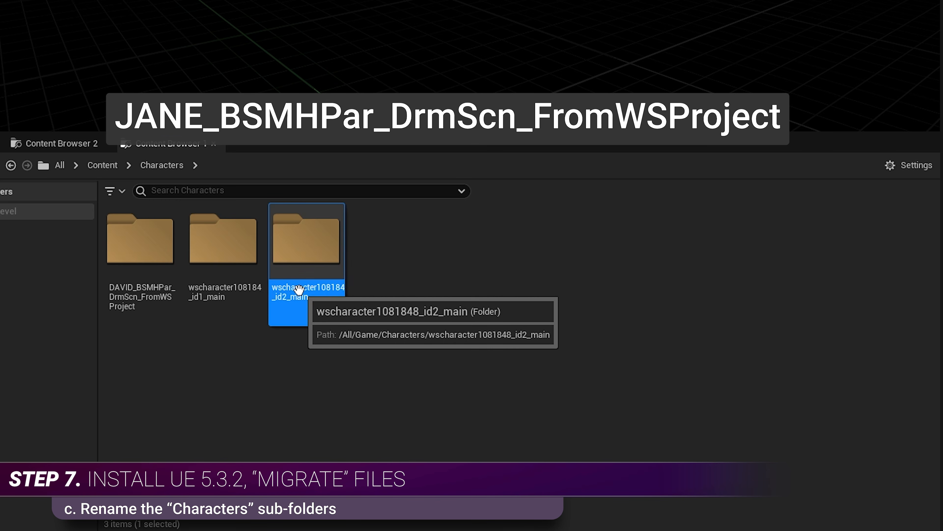
{"action": "key", "text": "ctrl+v"}
{"action": "left_click_drag", "start_coordinate": [297, 291], "coordinate": [256, 293]}
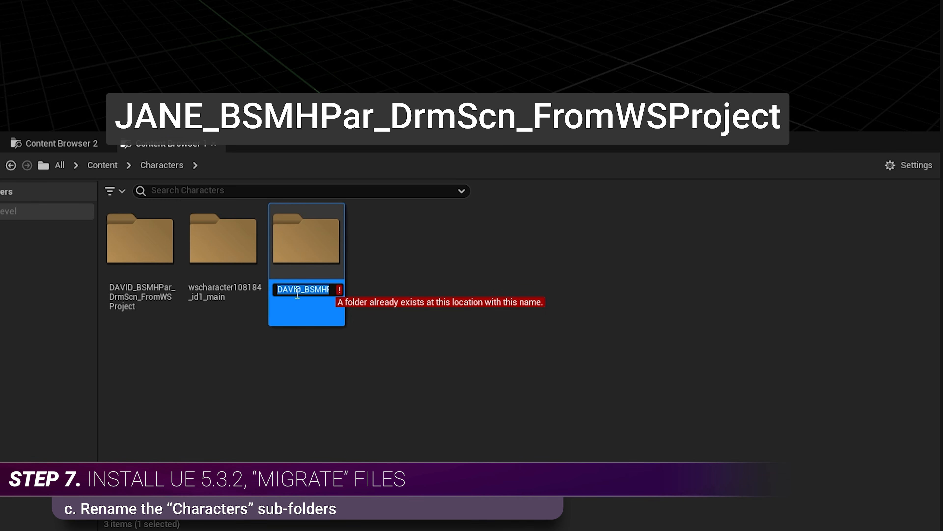
{"action": "left_click", "coordinate": [300, 290]}
{"action": "key", "text": "shift+Home"}
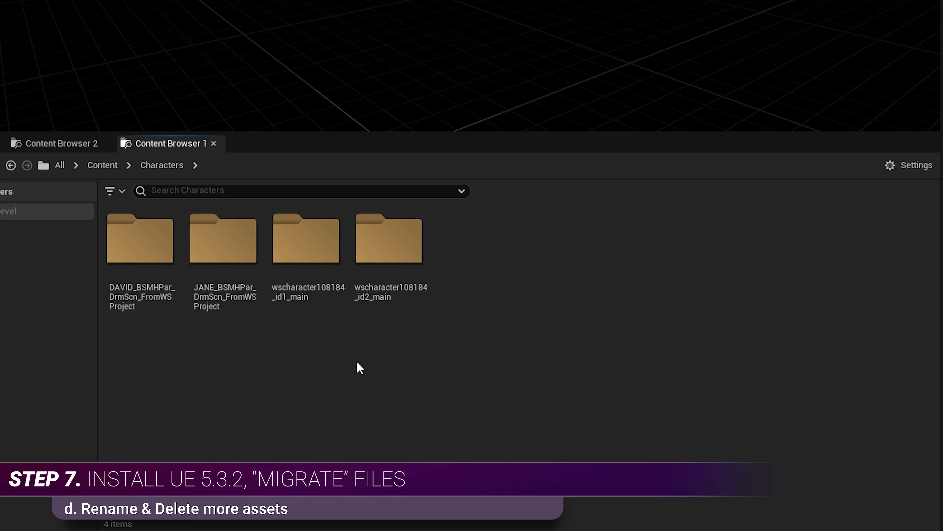
Force delete the BP_ Blueprint and the CR_ control rig in the DAVID_BSMHPar_DrmScn_FromWSProject folder.
{"action": "double_click", "coordinate": [132, 290]}
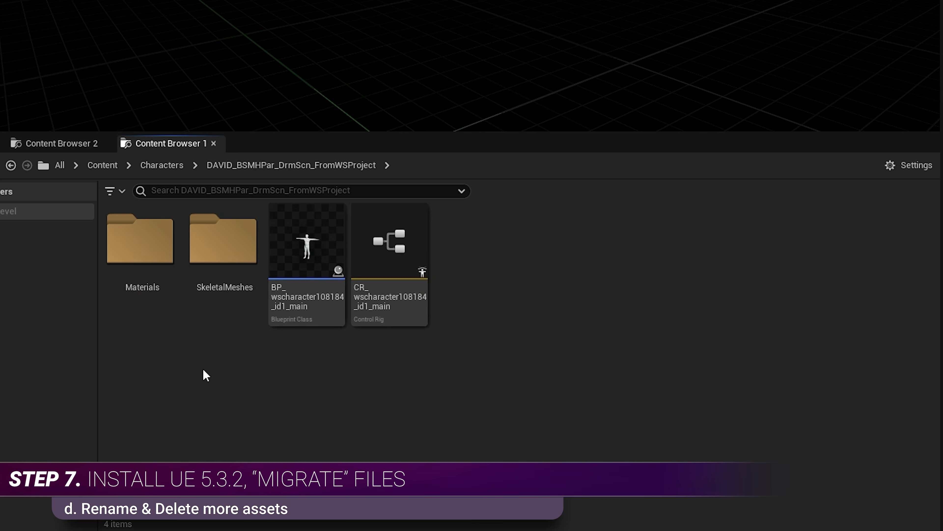
{"action": "left_click", "coordinate": [303, 259]}
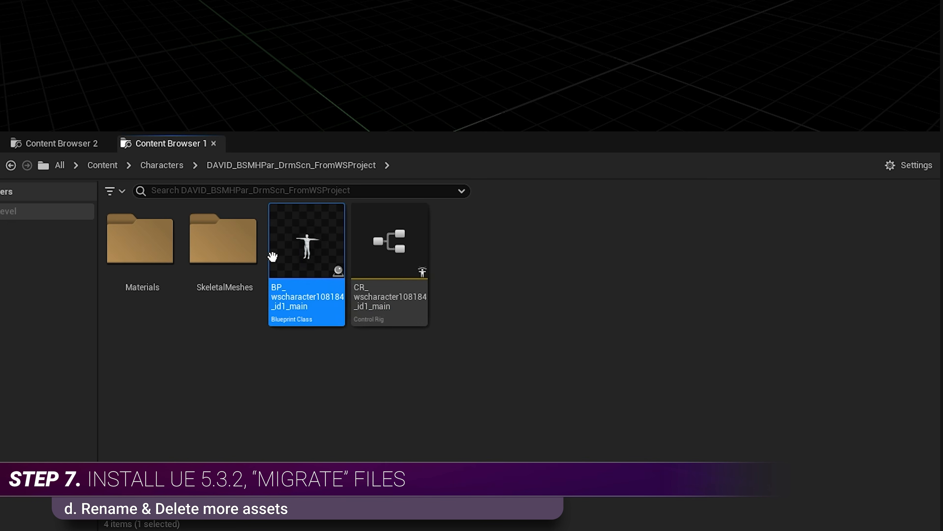
{"action": "left_click", "coordinate": [379, 225], "text": "ctrl"}
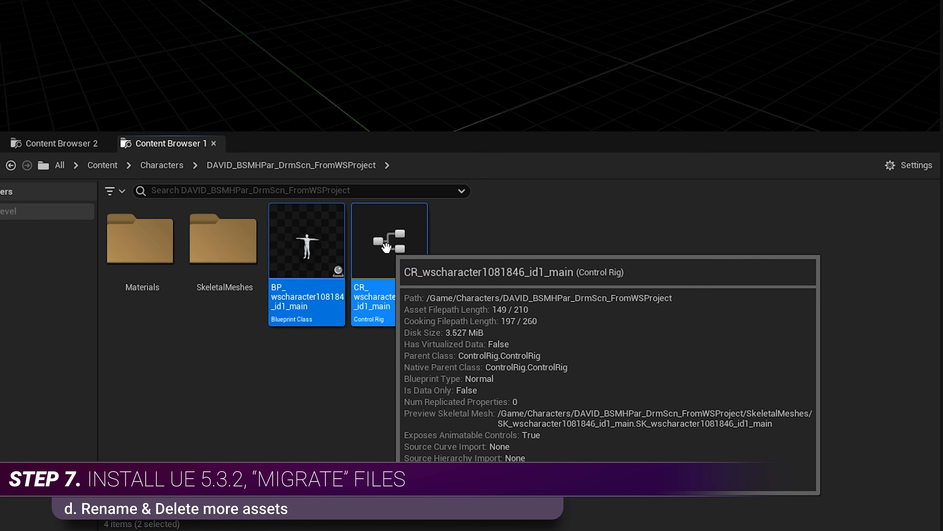
{"action": "key", "text": "Delete"}
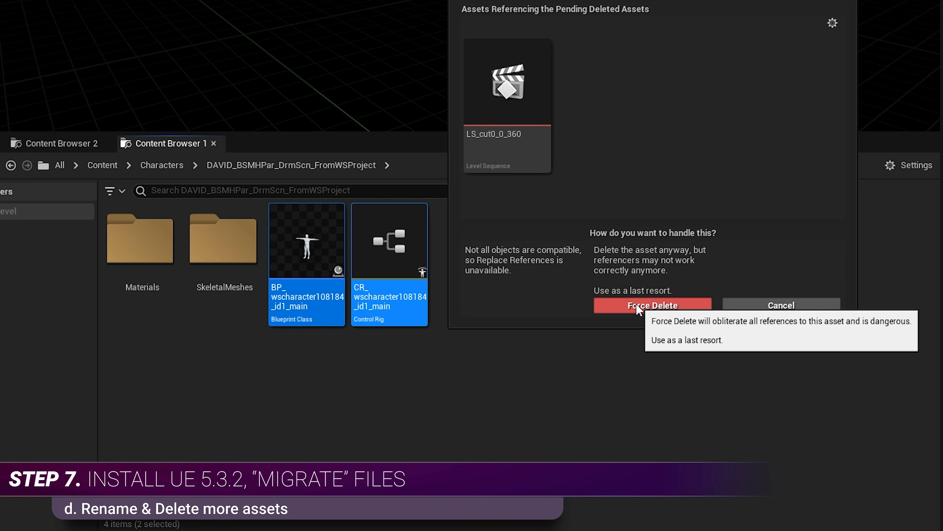
{"action": "left_click", "coordinate": [636, 304]}
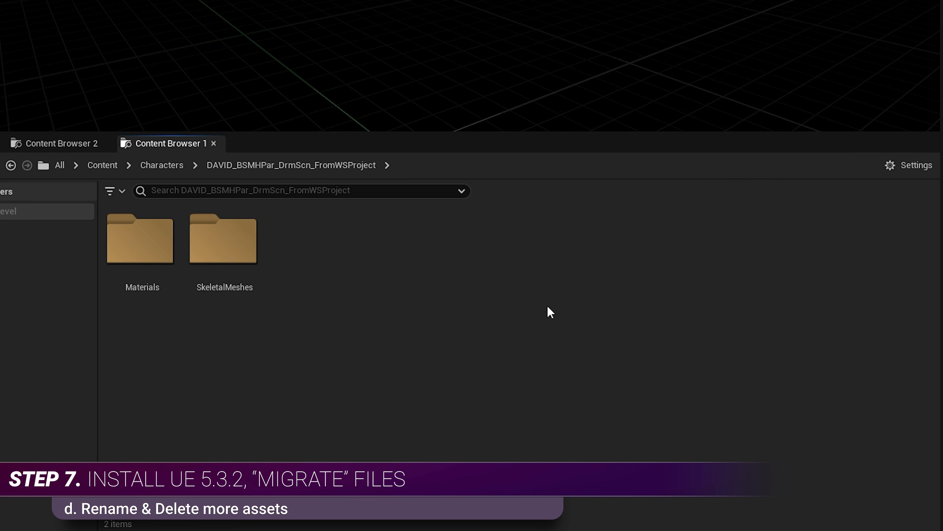
Rename the AS_cut0_0_360 animation sequence in David's SkeletalMeshes folder to AS_DAVID_BSMHPar_DrmScn_FromWSPProject.
{"action": "double_click", "coordinate": [225, 245]}
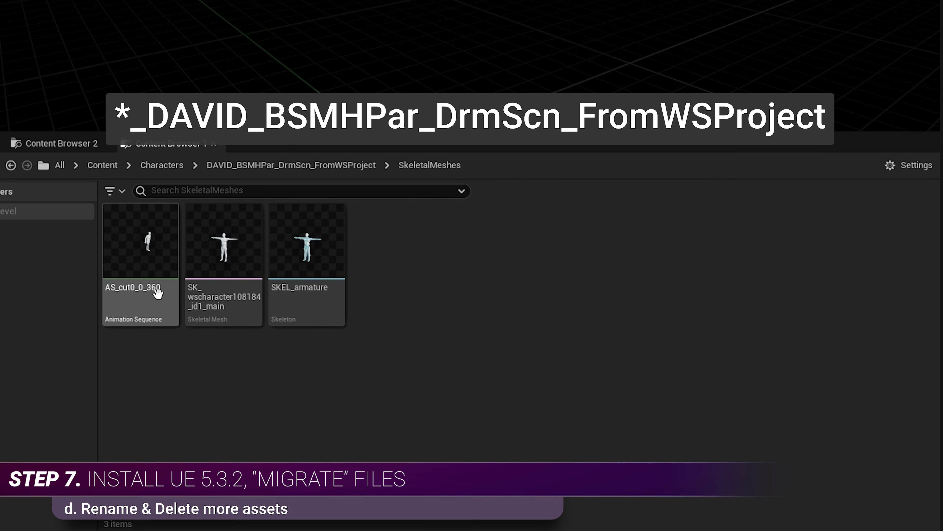
{"action": "left_click", "coordinate": [157, 293]}
{"action": "key", "text": "F2"}
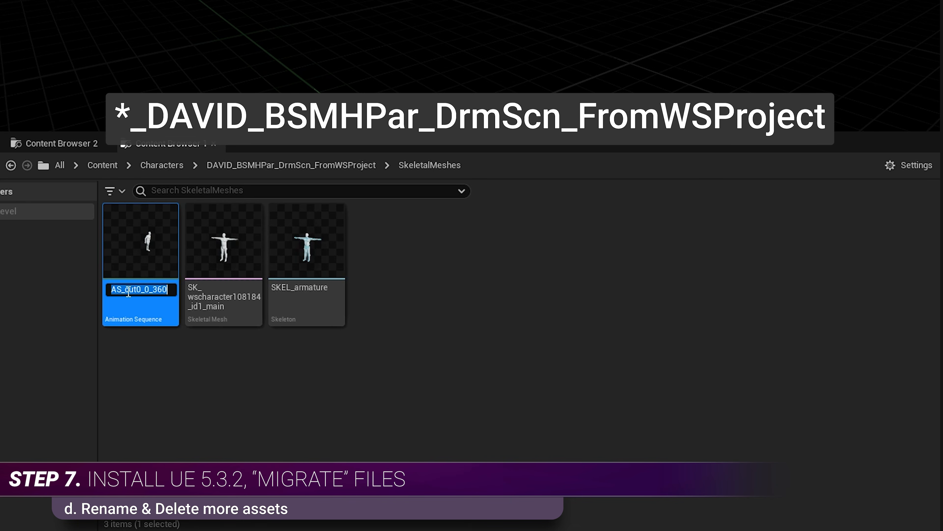
{"action": "left_click_drag", "start_coordinate": [124, 288], "coordinate": [241, 299]}
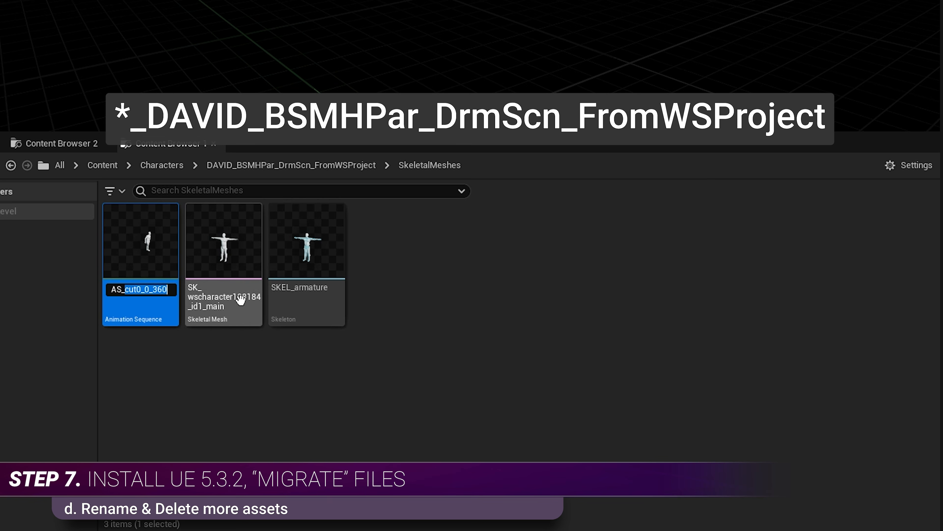
{"action": "type", "text": "DA"}
{"action": "type", "text": "MHP"}
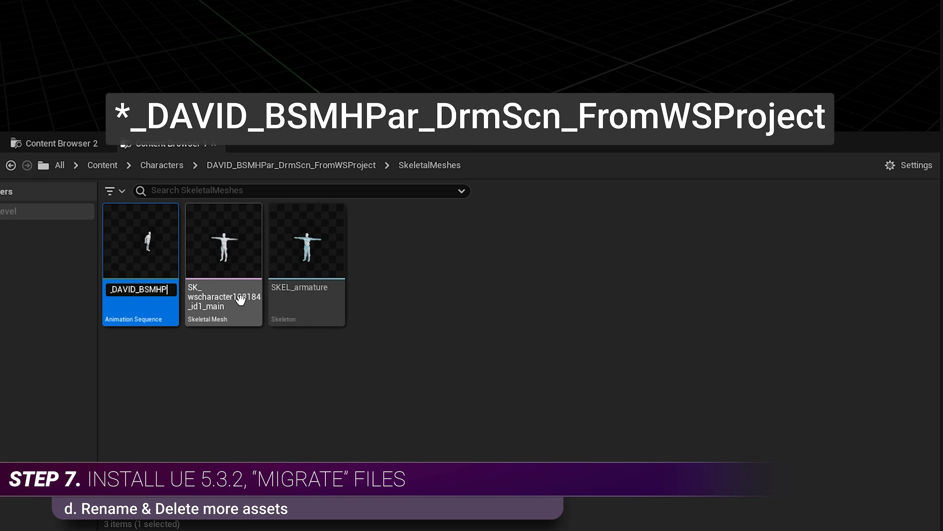
Rename David's skeletal mesh to SK_DAVID_BSMHPar_DrmScn_FromWSPProject and his skeleton to SKEL_DAVID_BSMHPar_DrmScn_FromWSPProject.
{"action": "left_click", "coordinate": [215, 297]}
{"action": "key", "text": "F2"}
{"action": "left_click_drag", "start_coordinate": [253, 289], "coordinate": [132, 293]}
{"action": "key", "text": "ctrl+c"}
{"action": "left_click", "coordinate": [302, 289]}
{"action": "key", "text": "F2"}
{"action": "left_click_drag", "start_coordinate": [301, 288], "coordinate": [359, 302]}
{"action": "key", "text": "ctrl+v"}
{"action": "left_click", "coordinate": [331, 392]}
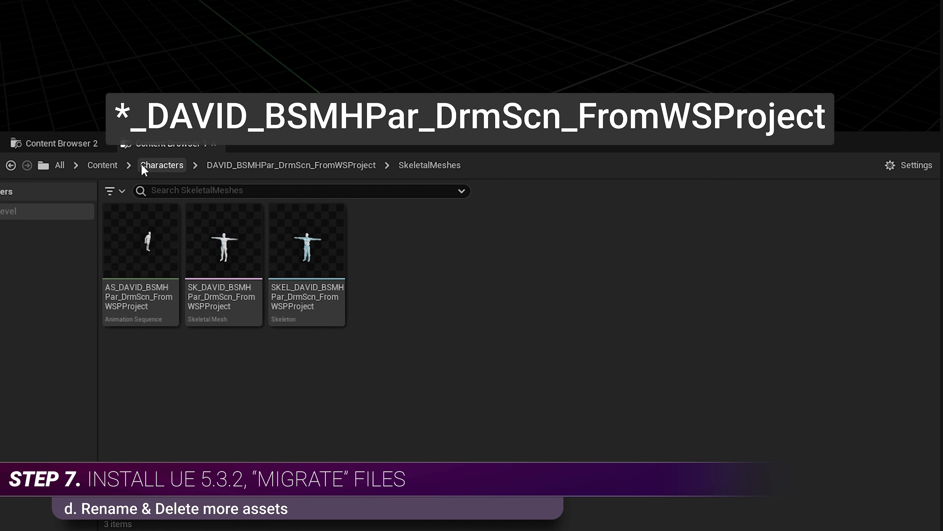
Force delete the BP_ Blueprint and the CR_ control rig in the JANE_BSMHPar_DrmScn_FromWSProject folder.
{"action": "left_click", "coordinate": [163, 167]}
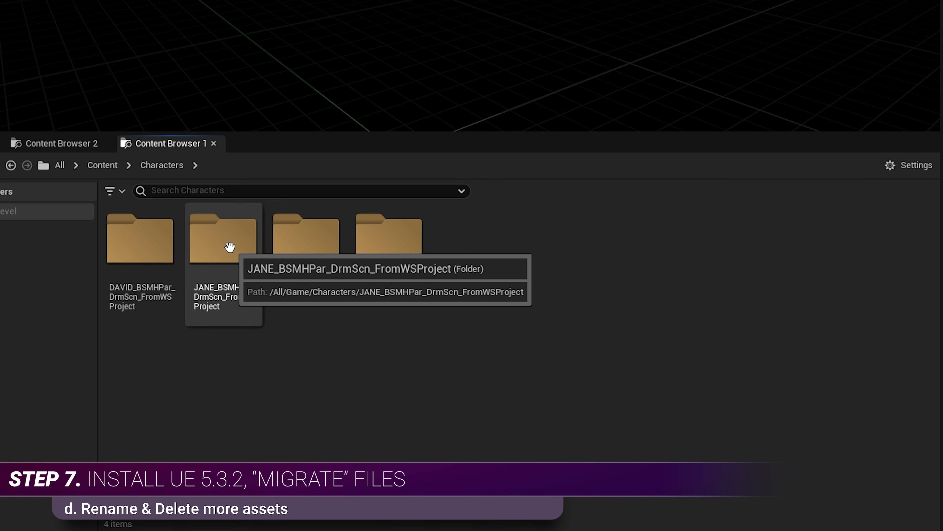
{"action": "double_click", "coordinate": [230, 247]}
{"action": "left_click", "coordinate": [306, 260]}
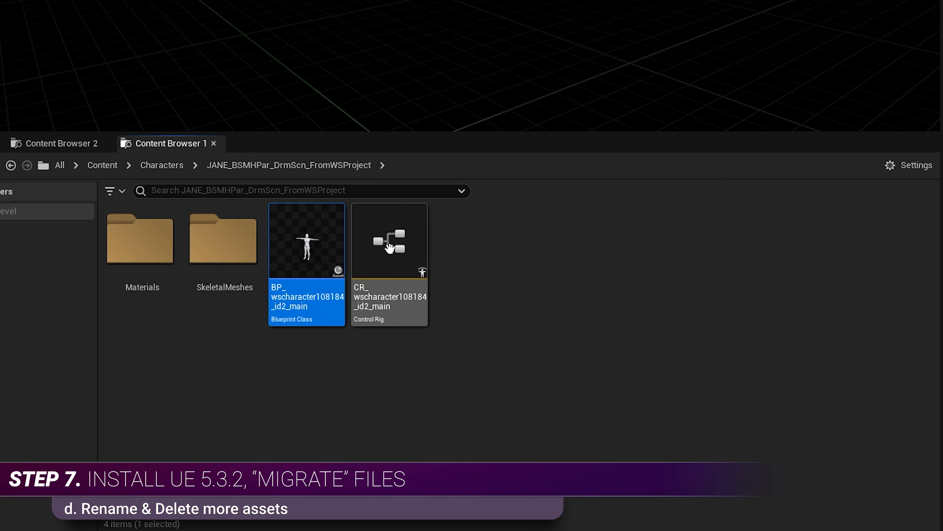
{"action": "left_click", "coordinate": [389, 260], "text": "ctrl"}
{"action": "key", "text": "Delete"}
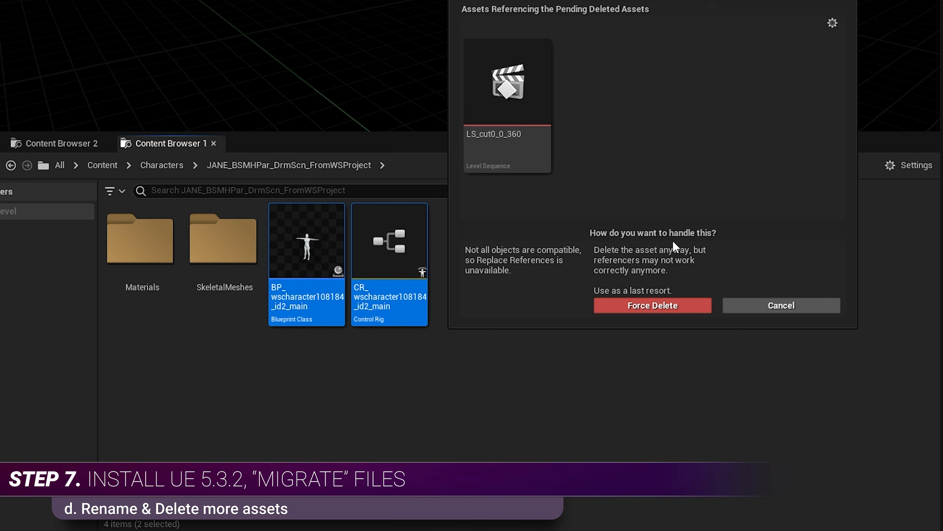
{"action": "left_click", "coordinate": [653, 307]}
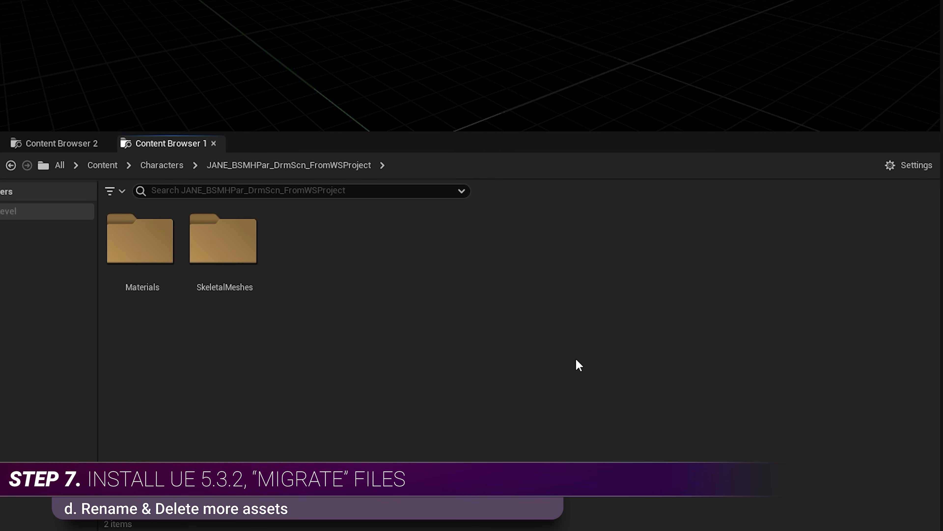
Rename the AS_cut0_0_360 animation sequence in Jane's SkeletalMeshes folder to AS_JANE_BSMHPar_DrmScn_FromWSPProject.
{"action": "double_click", "coordinate": [236, 237]}
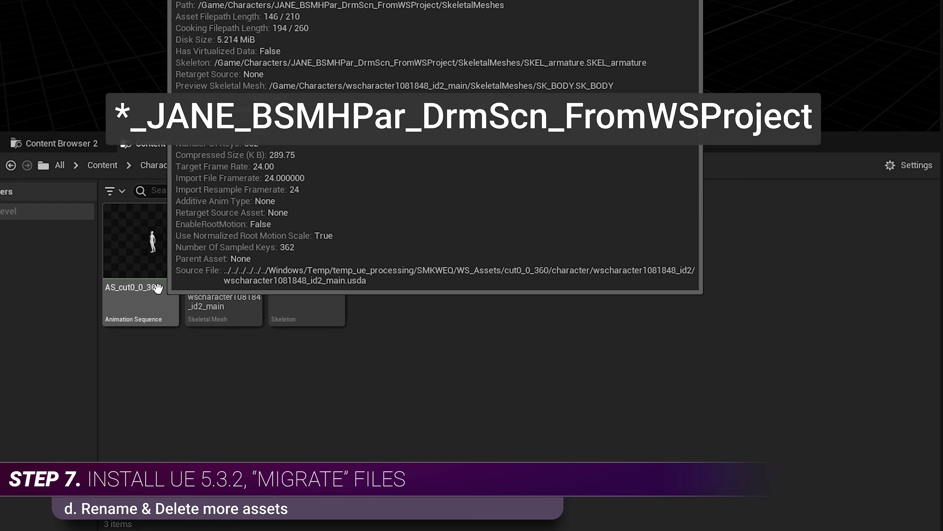
{"action": "left_click", "coordinate": [129, 286]}
{"action": "key", "text": "F2"}
{"action": "left_click_drag", "start_coordinate": [124, 289], "coordinate": [257, 299]}
{"action": "type", "text": "JANE_BSMHPar_DrmScn_FromWSProject"}
{"action": "key", "text": "ctrl+a"}
Rename Jane's skeletal mesh to S_JANE_BSMHPar_DrmScn_FromWSPProject.
{"action": "left_click", "coordinate": [223, 290]}
{"action": "key", "text": "F2"}
{"action": "type", "text": "_JANE_BSMHPar_DrmScn_FromWSPProject"}
{"action": "key", "text": "Return"}
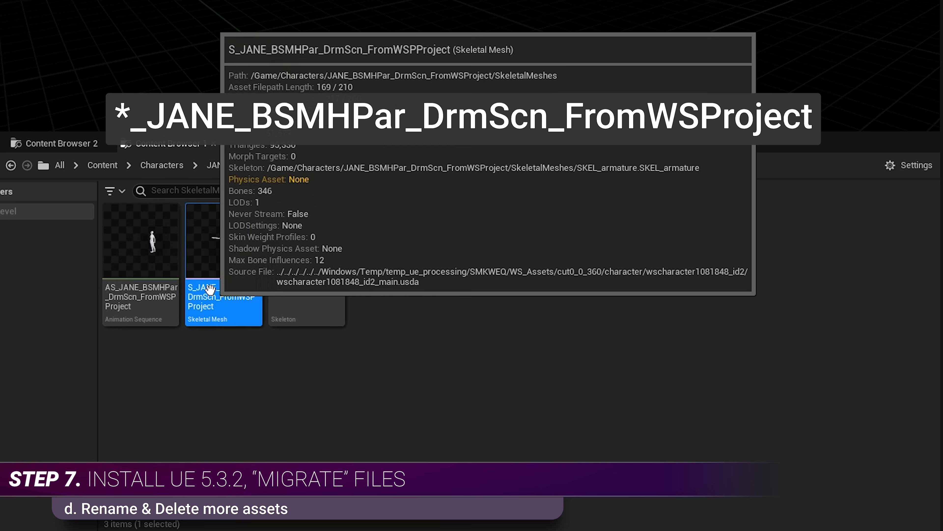
Correct the prefix of Jane's skeletal mesh name to SK_ and rename her skeleton to SKEL_JANE_BSMHPar_DrmScn_FromWSPProject.
{"action": "type", "text": "K"}
{"action": "left_click", "coordinate": [309, 282]}
{"action": "type", "text": "_JANE_BSMHPar_DrmScn_FromWSPProject"}
{"action": "key", "text": "Return"}
{"action": "left_click", "coordinate": [494, 352]}
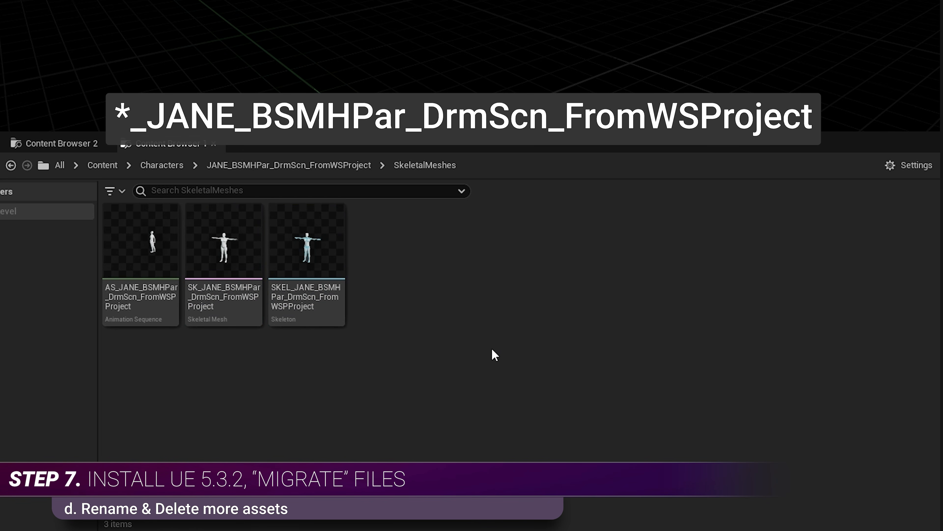
Migrate the DAVID_BSMHPar_DrmScn_FromWSProject and JANE_BSMHPar_DrmScn_FromWSProject folders to the t260613flwsCSMblnds1 project's Content folder, saving the pending content when asked.
{"action": "left_click", "coordinate": [164, 165]}
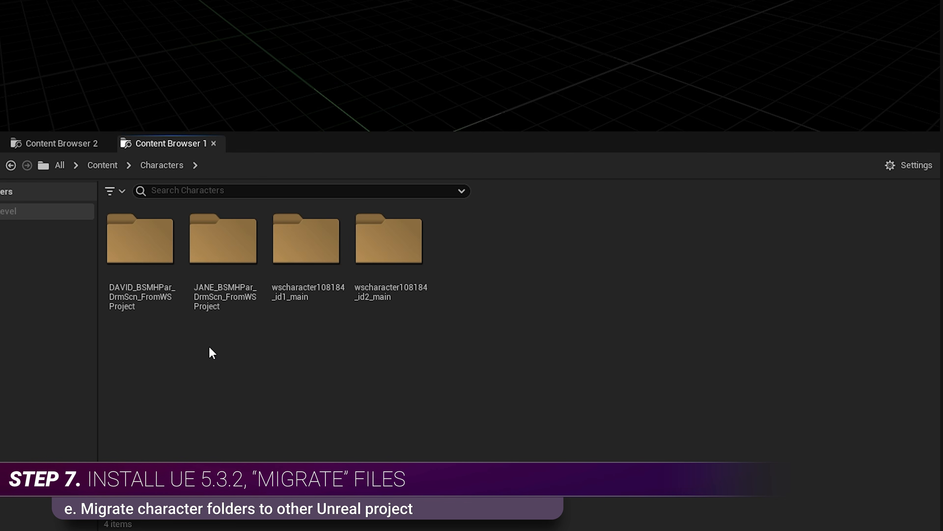
{"action": "left_click", "coordinate": [134, 246]}
{"action": "left_click", "coordinate": [206, 244], "text": "ctrl"}
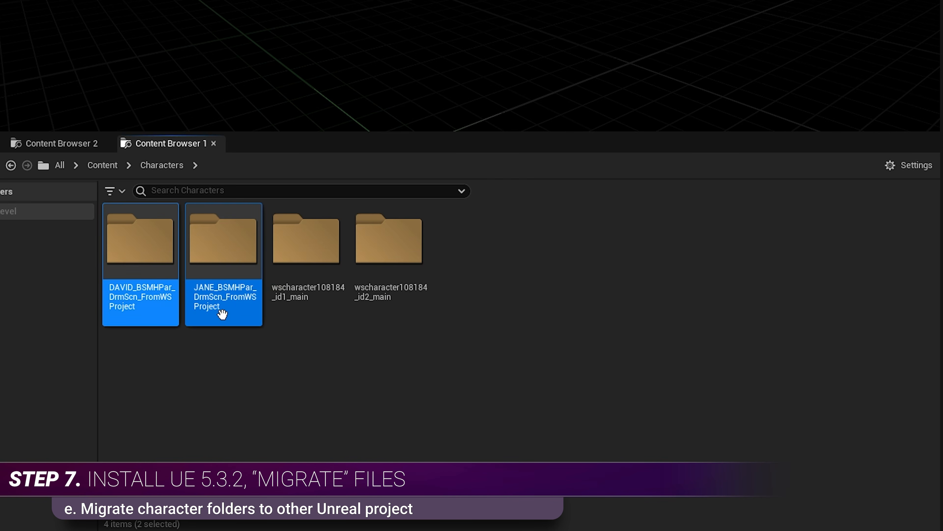
{"action": "right_click", "coordinate": [219, 235]}
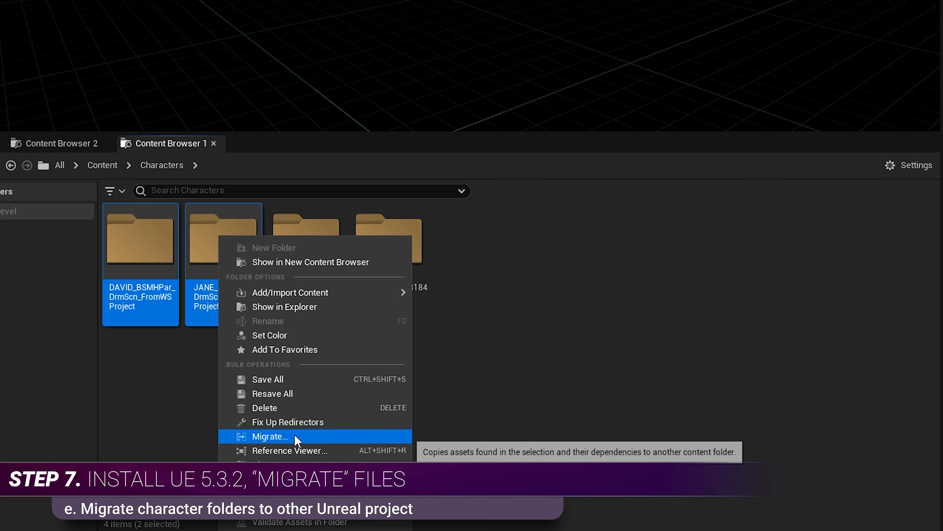
{"action": "left_click", "coordinate": [271, 437]}
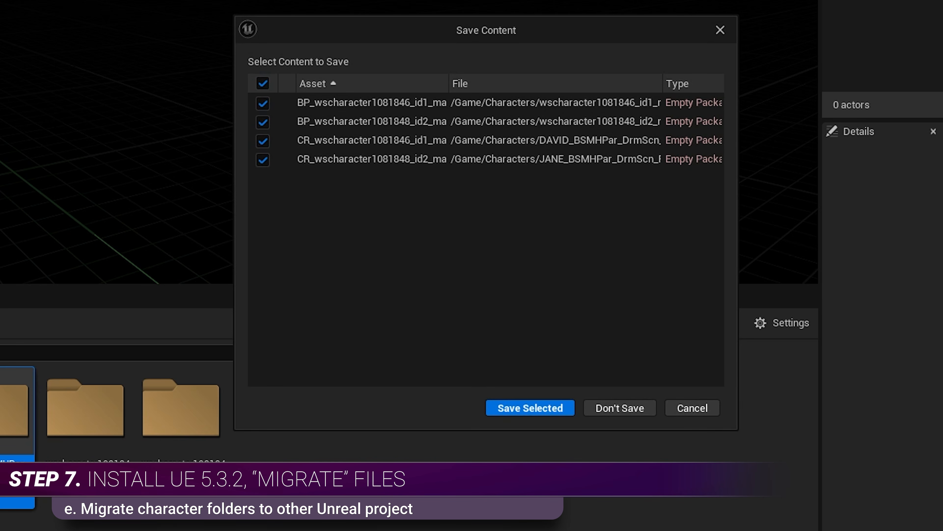
{"action": "left_click", "coordinate": [520, 411]}
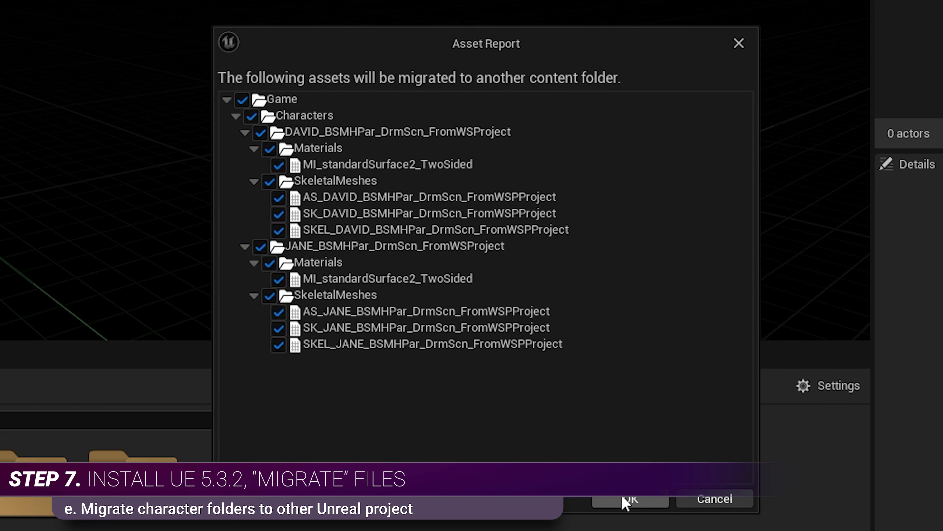
{"action": "left_click", "coordinate": [625, 499]}
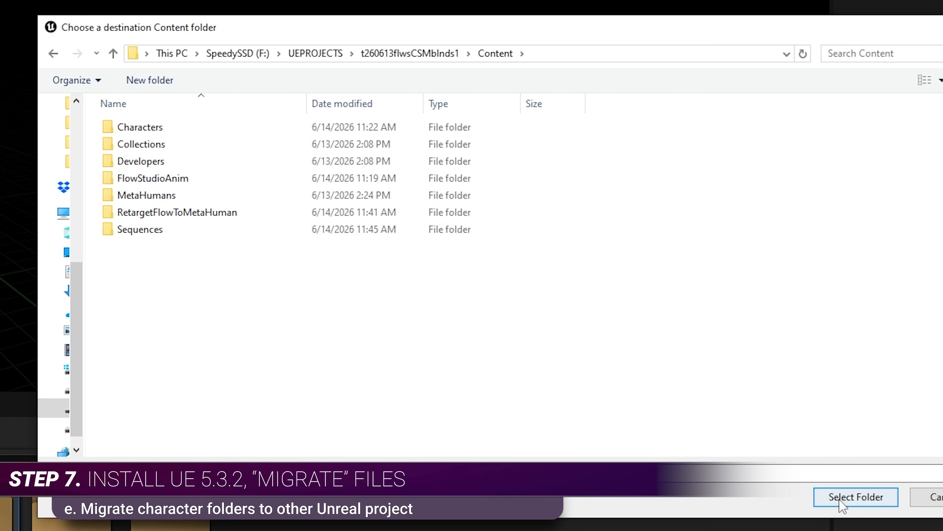
{"action": "left_click", "coordinate": [856, 498]}
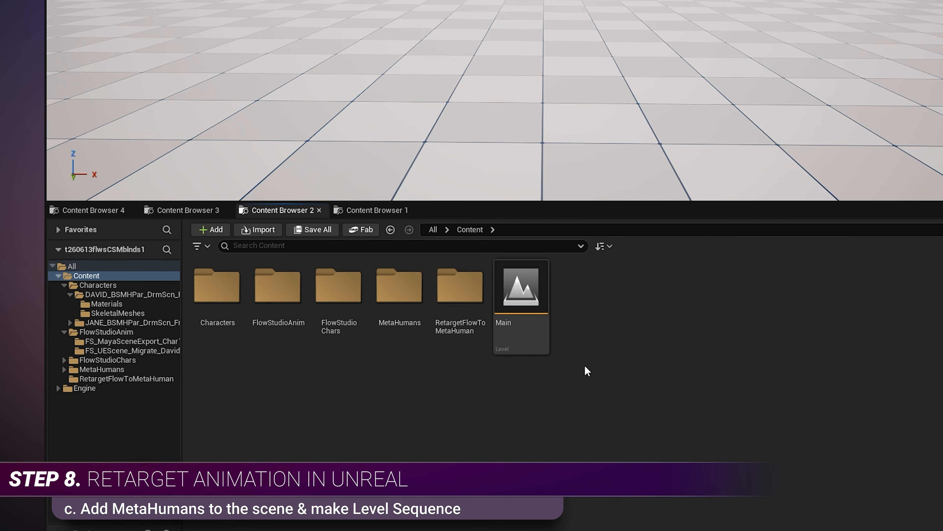
Place the BP_DavidMHCHAR Blueprint from the MetaHumans folder in the level and reset its location to the origin.
{"action": "double_click", "coordinate": [409, 285]}
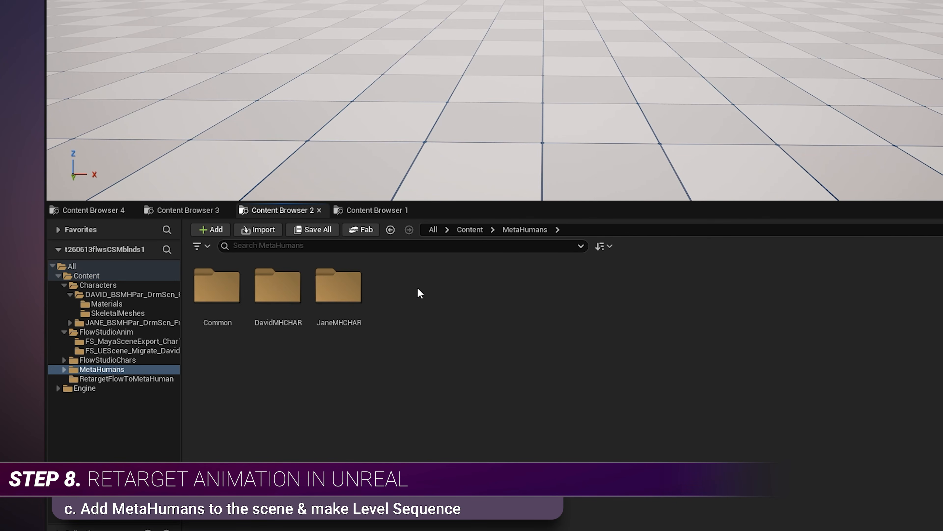
{"action": "double_click", "coordinate": [266, 292]}
{"action": "left_click_drag", "start_coordinate": [415, 296], "coordinate": [553, 56]}
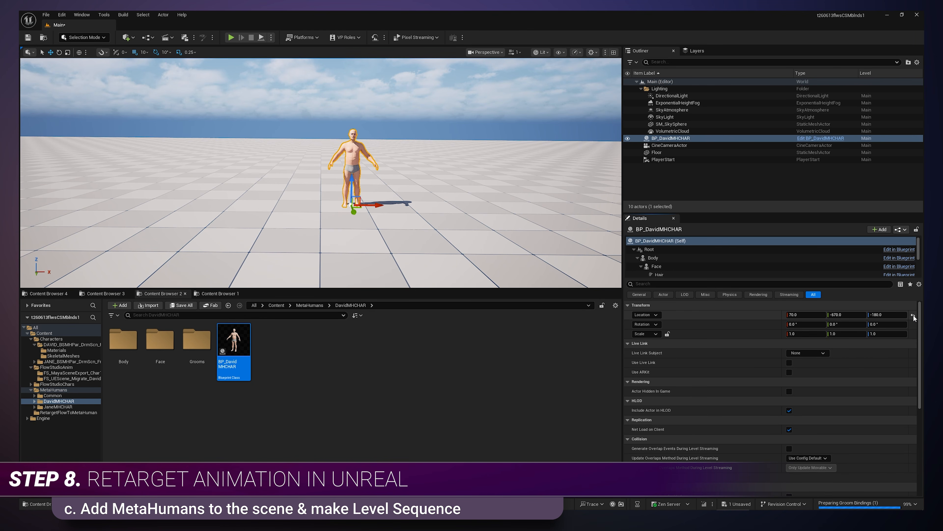
{"action": "left_click", "coordinate": [913, 315]}
{"action": "left_click", "coordinate": [353, 348]}
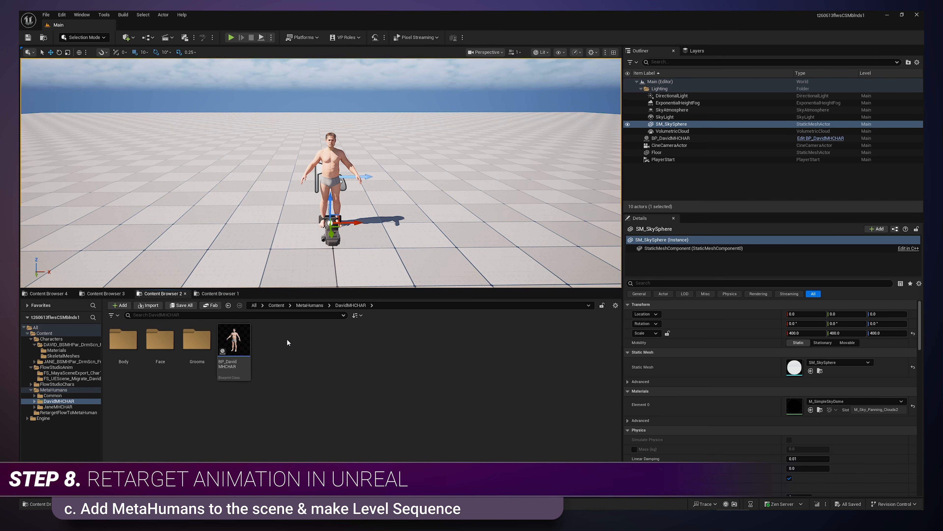
Place the BP_JaneMHCHAR Blueprint in the level, reset its location to the origin, and save the level.
{"action": "left_click", "coordinate": [308, 305]}
{"action": "double_click", "coordinate": [197, 340]}
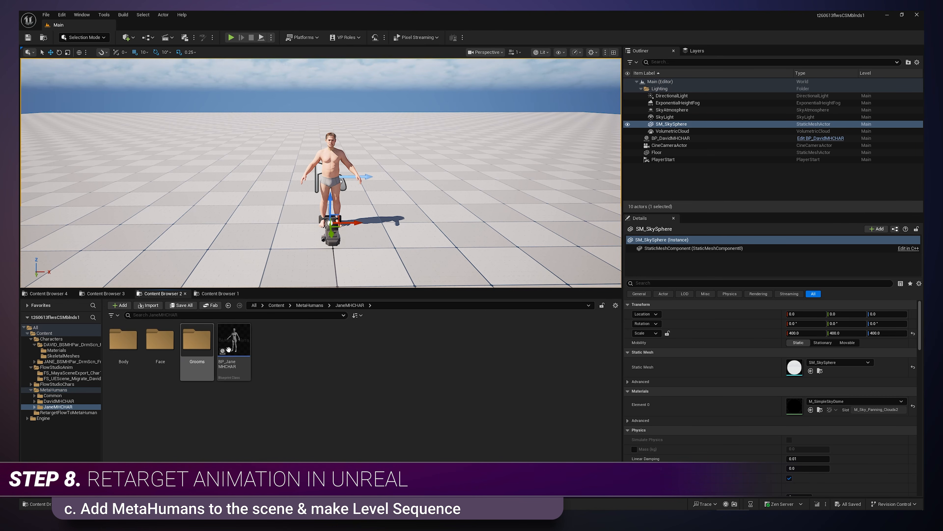
{"action": "left_click_drag", "start_coordinate": [235, 340], "coordinate": [437, 239]}
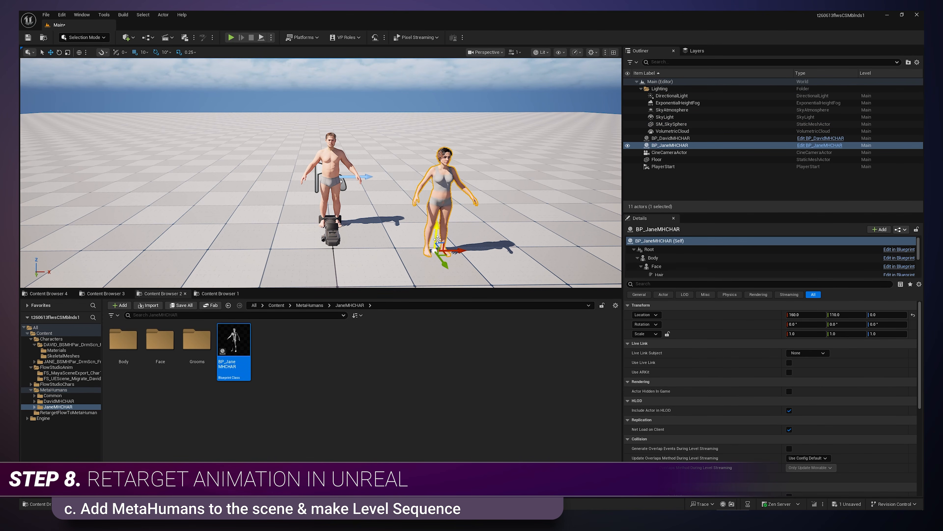
{"action": "left_click", "coordinate": [913, 316]}
{"action": "key", "text": "ctrl+s"}
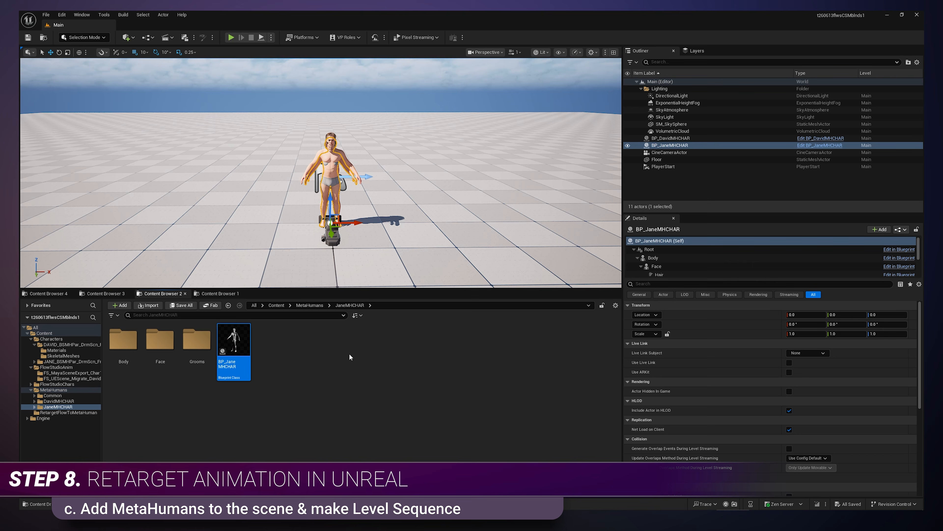
Create a folder named Sequences in the Content folder and open it.
{"action": "left_click", "coordinate": [346, 353]}
{"action": "left_click", "coordinate": [277, 306]}
{"action": "right_click", "coordinate": [337, 402]}
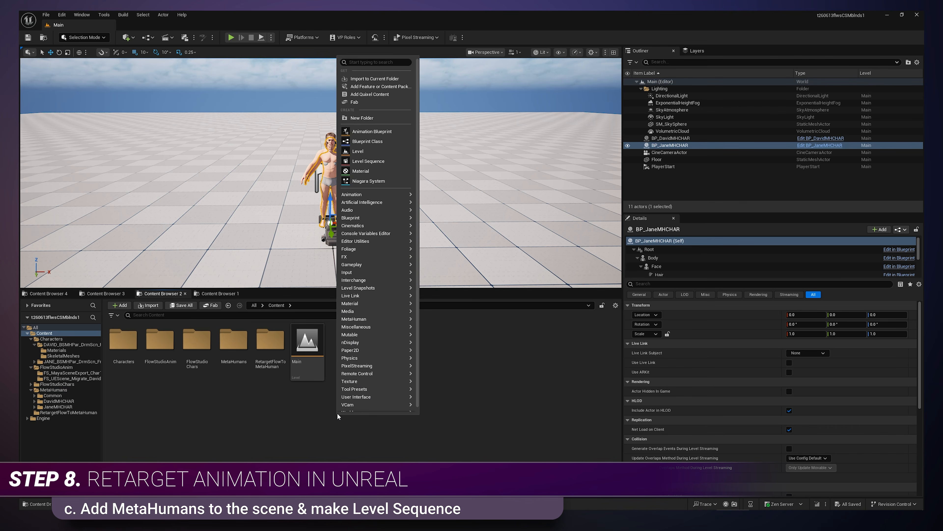
{"action": "left_click", "coordinate": [363, 118]}
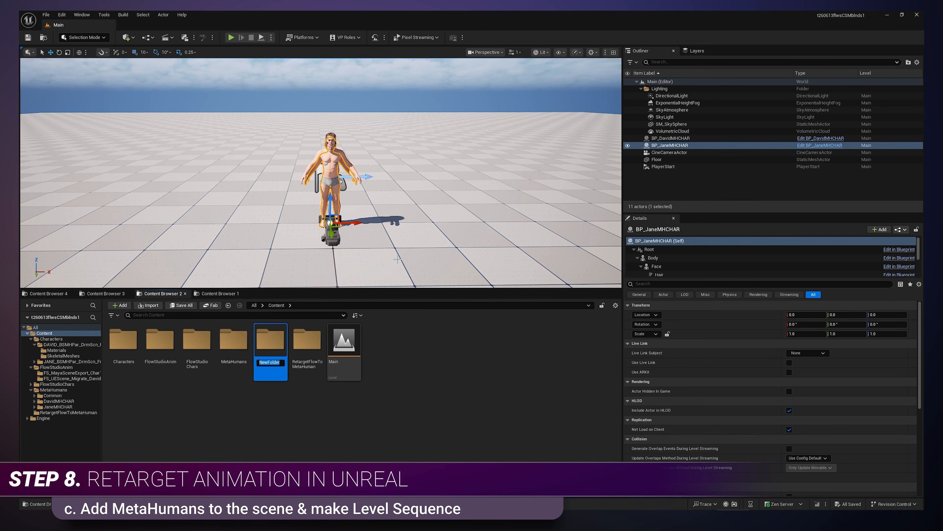
{"action": "type", "text": "Sequences"}
{"action": "key", "text": "Return"}
{"action": "key", "text": "Return"}
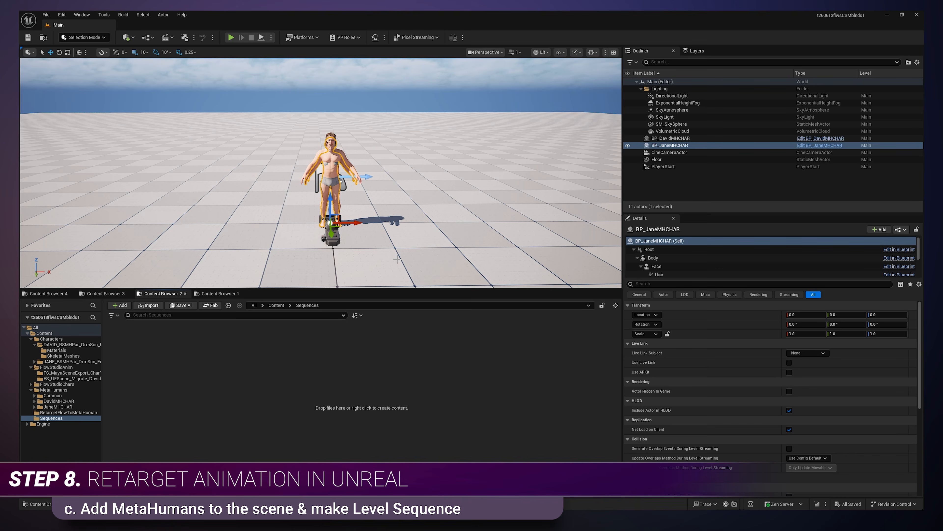
Create a Level Sequence named SEQ_DrmScene_01 in the Sequences folder and open it in Sequencer.
{"action": "right_click", "coordinate": [349, 408]}
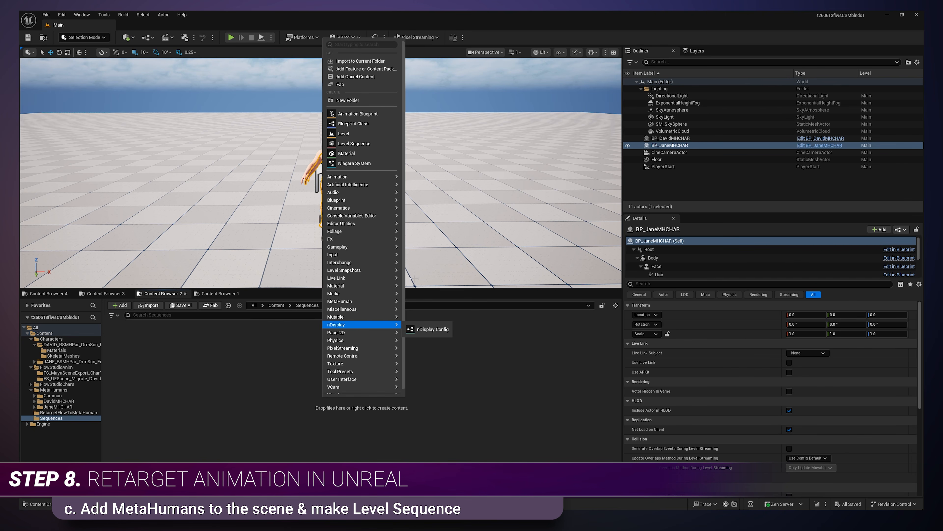
{"action": "left_click", "coordinate": [385, 145]}
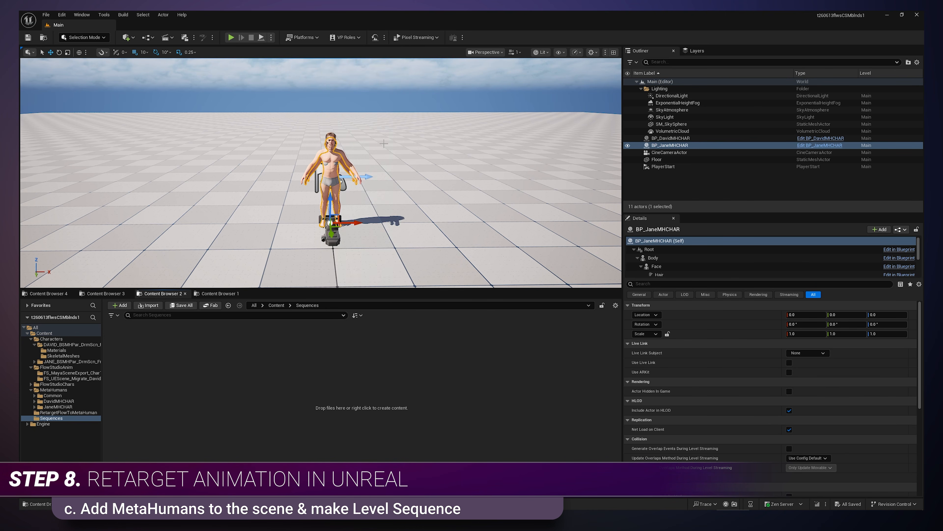
{"action": "type", "text": "SEQ_Tes"}
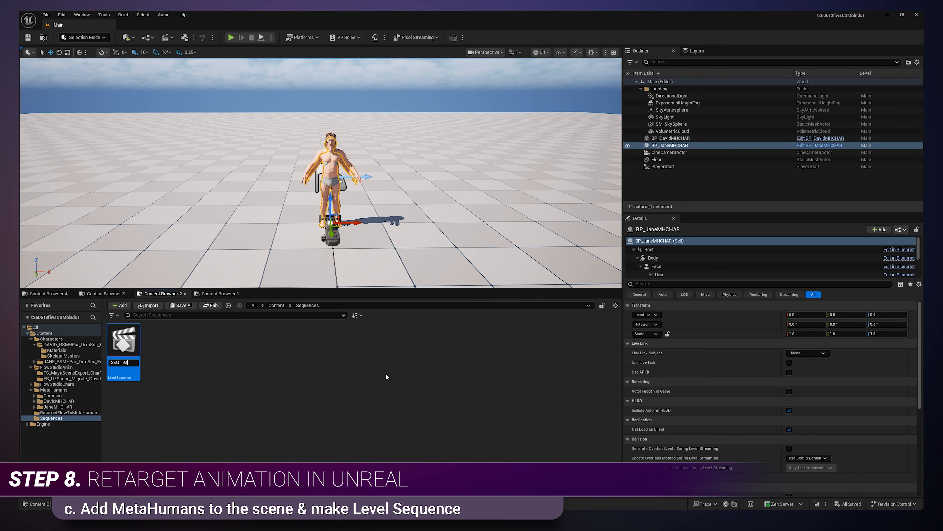
{"action": "key", "text": "BackSpace"}
{"action": "key", "text": "BackSpace"}
{"action": "type", "text": "DrmScene_01"}
{"action": "key", "text": "Return"}
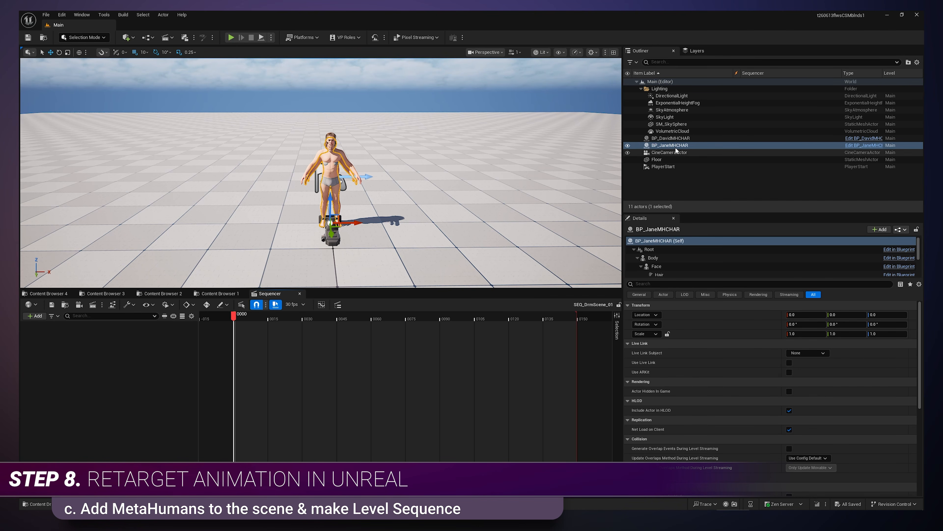
Add BP_DavidMHCHAR to the sequence and delete its MetaHuman_ControlRig and Face_ControlBoard_CtrlRig tracks.
{"action": "left_click_drag", "start_coordinate": [671, 138], "coordinate": [136, 357]}
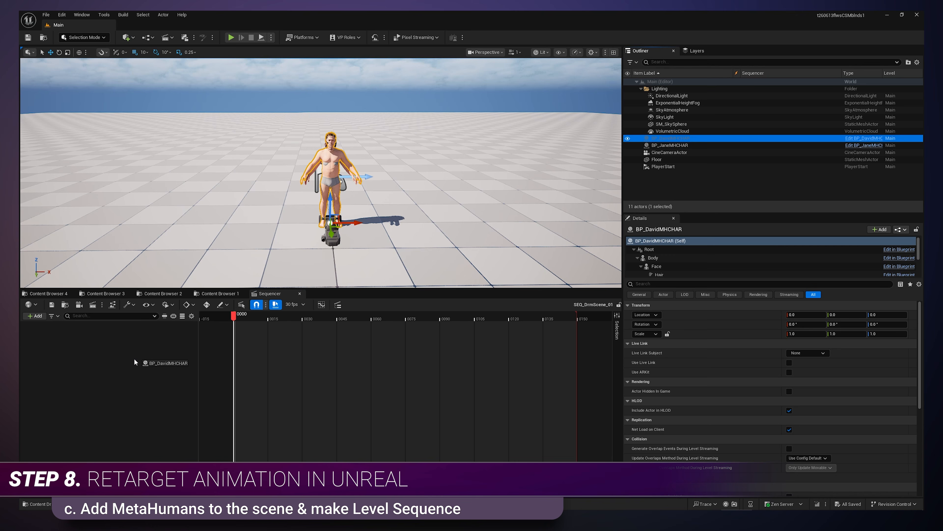
{"action": "left_click_drag", "start_coordinate": [134, 361], "coordinate": [134, 353]}
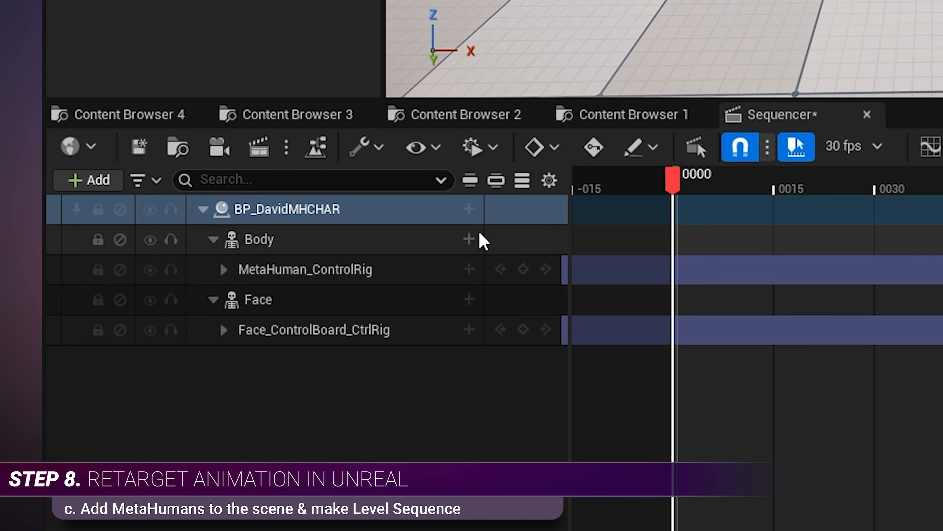
{"action": "left_click", "coordinate": [129, 346]}
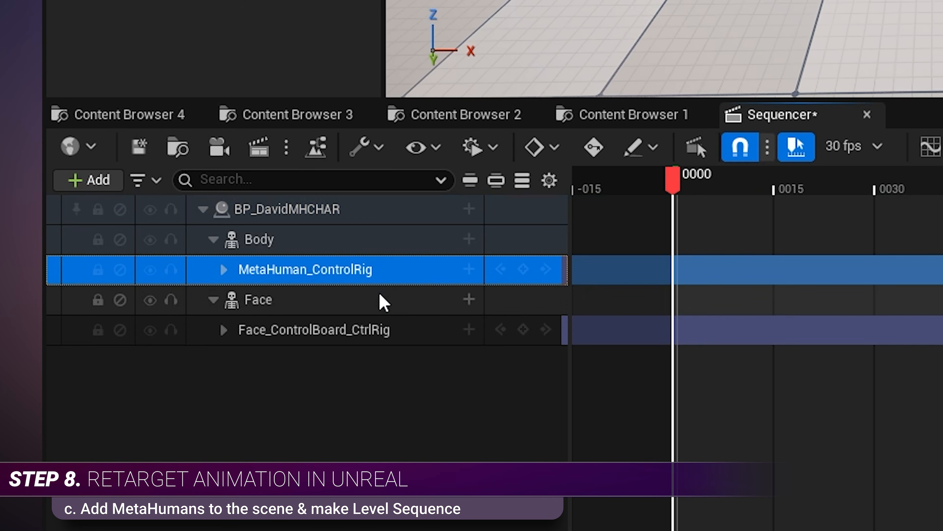
{"action": "key", "text": "Delete"}
{"action": "left_click", "coordinate": [339, 299]}
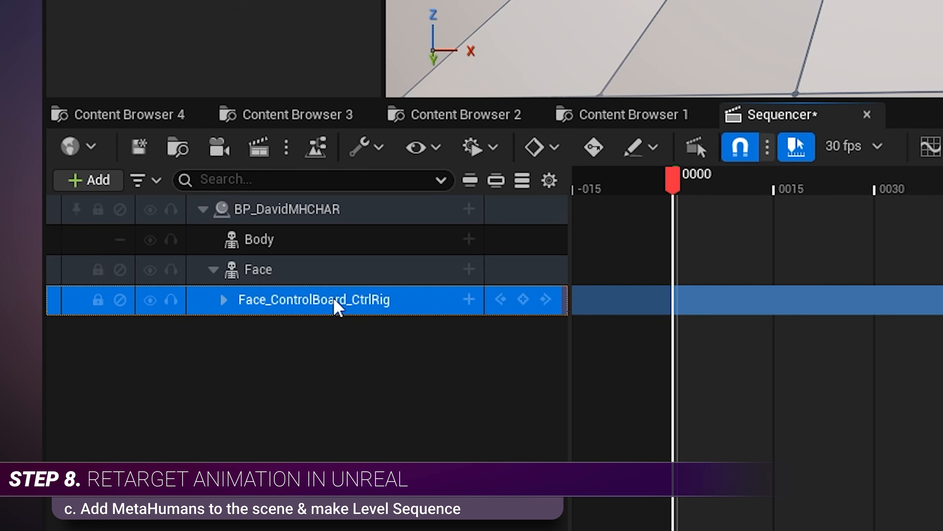
{"action": "key", "text": "Delete"}
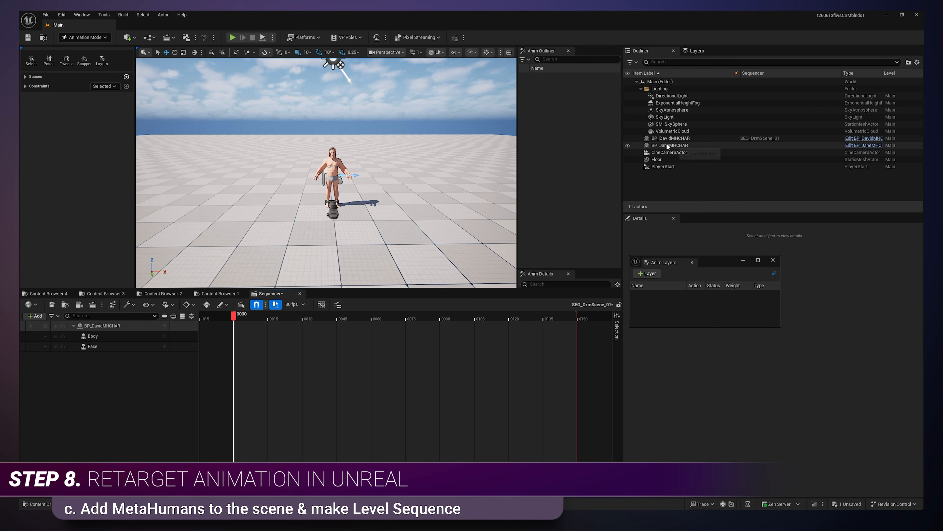
Add BP_JaneMHCHAR to the sequence and delete its MetaHuman_ControlRig and Face_ControlBoard_CtrlRig tracks.
{"action": "left_click", "coordinate": [667, 145]}
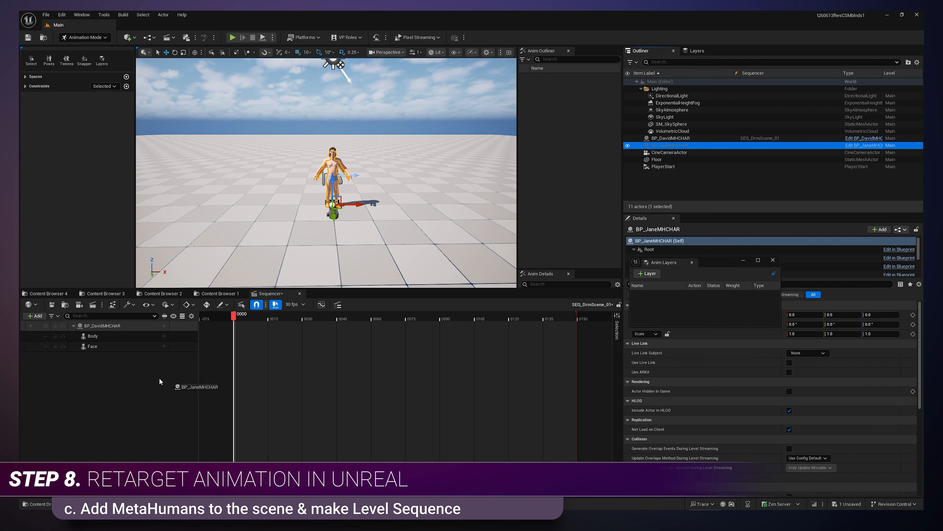
{"action": "left_click", "coordinate": [119, 377]}
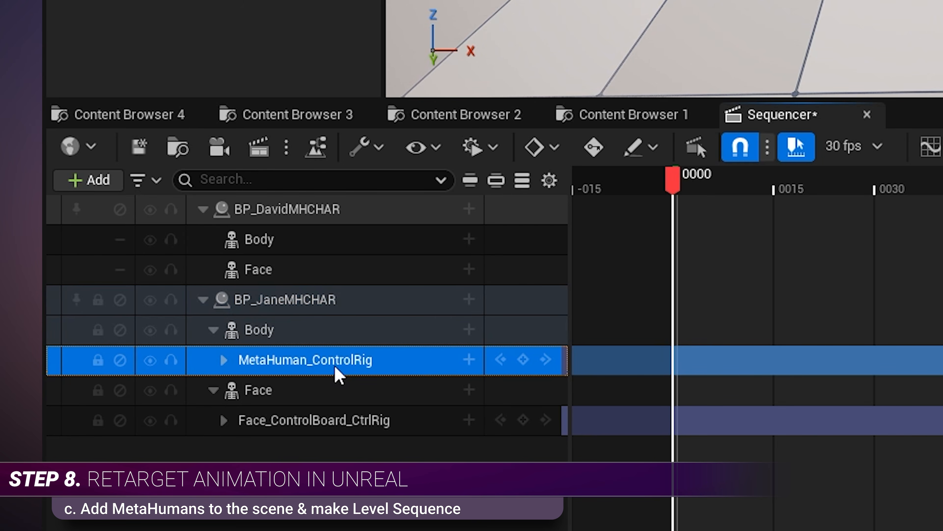
{"action": "key", "text": "Delete"}
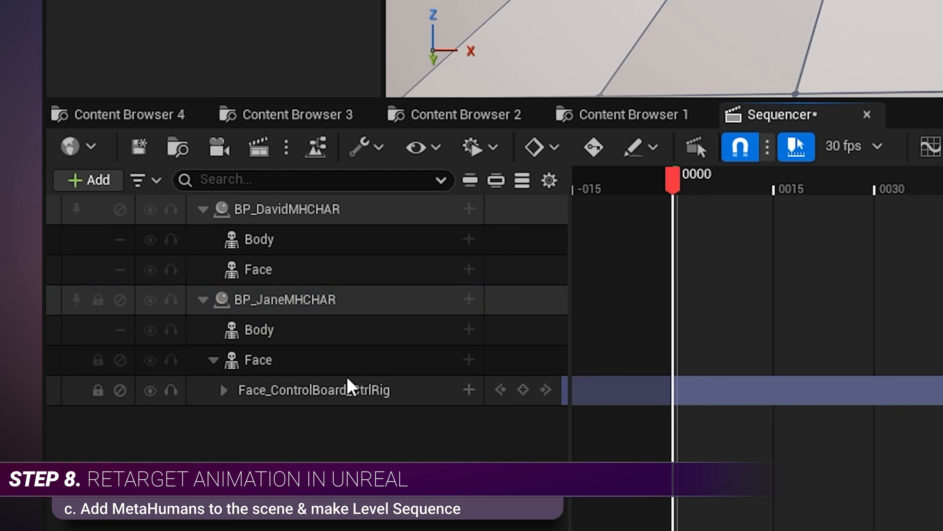
{"action": "left_click", "coordinate": [353, 388]}
{"action": "key", "text": "Delete"}
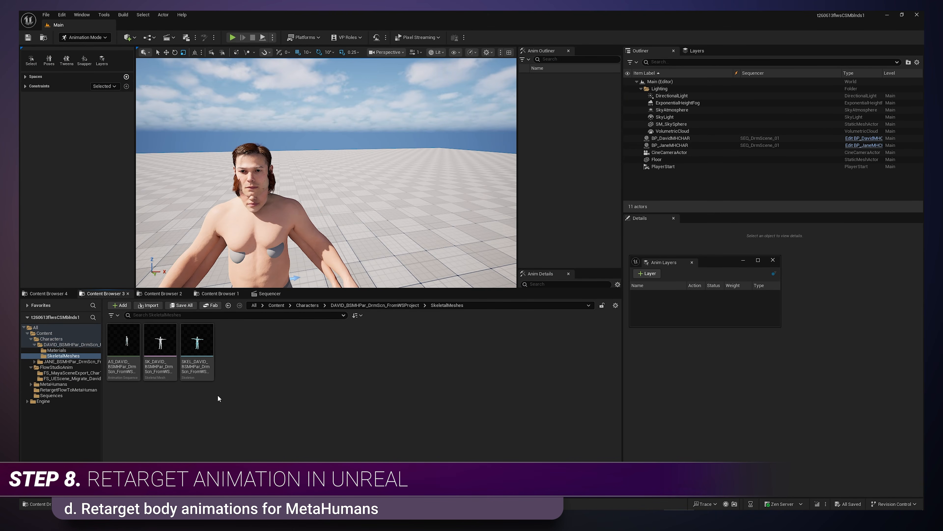
Create an IK Rig from David's SK_ skeletal mesh in his SkeletalMeshes folder and change its name prefix to IKRIG_.
{"action": "right_click", "coordinate": [167, 341]}
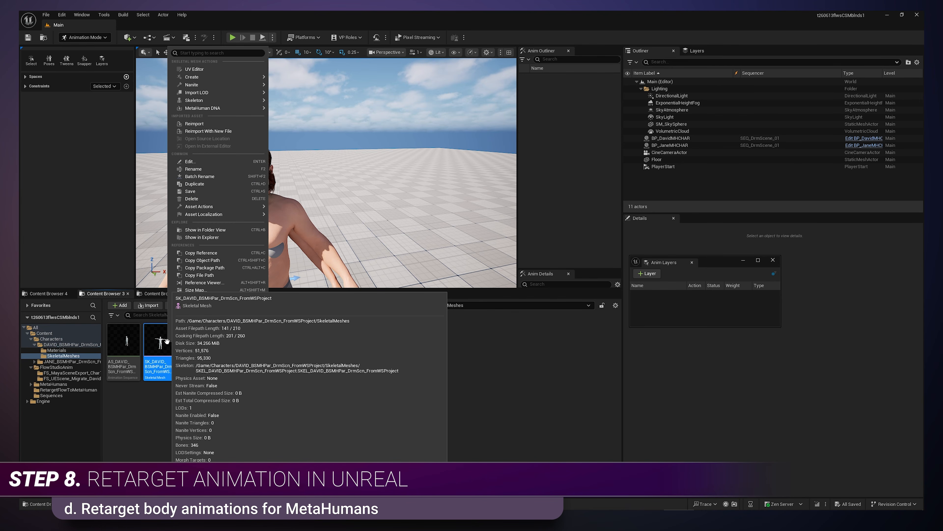
{"action": "mouse_move", "coordinate": [238, 77]}
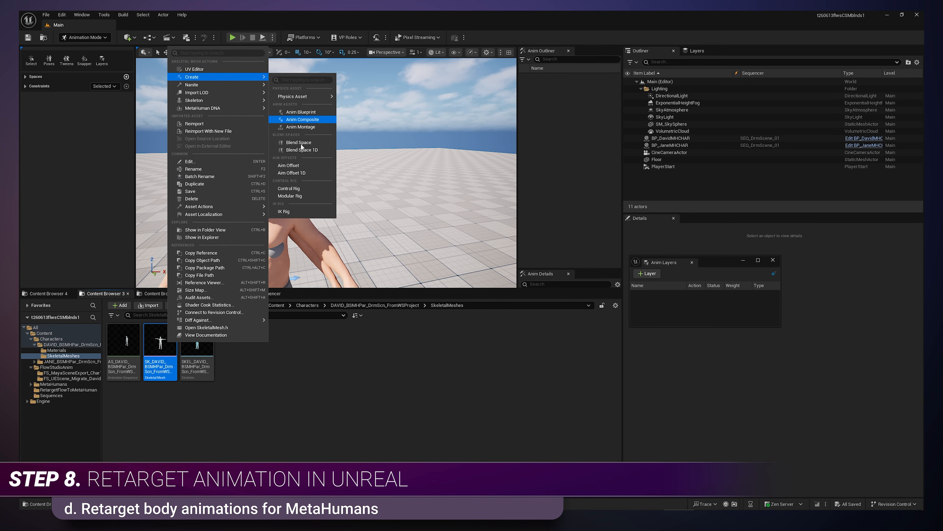
{"action": "left_click", "coordinate": [288, 212]}
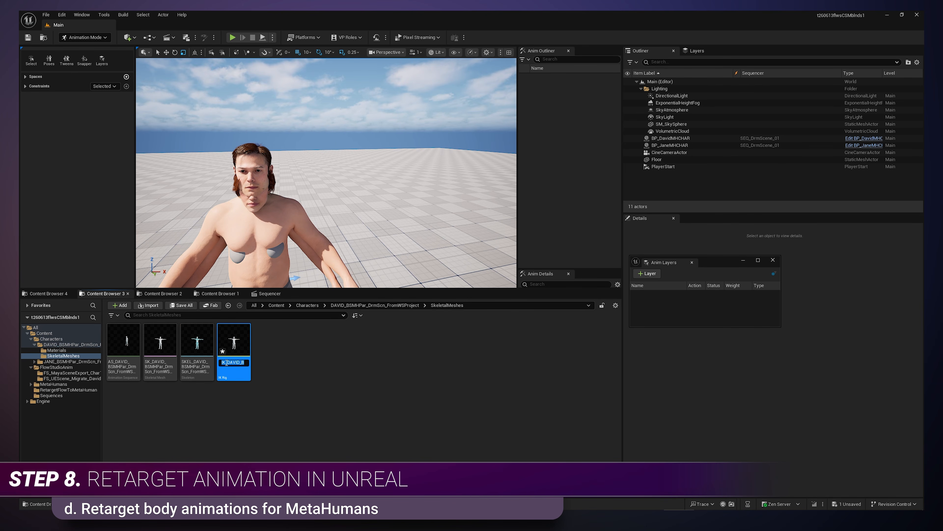
{"action": "left_click", "coordinate": [226, 362]}
{"action": "key", "text": "Return"}
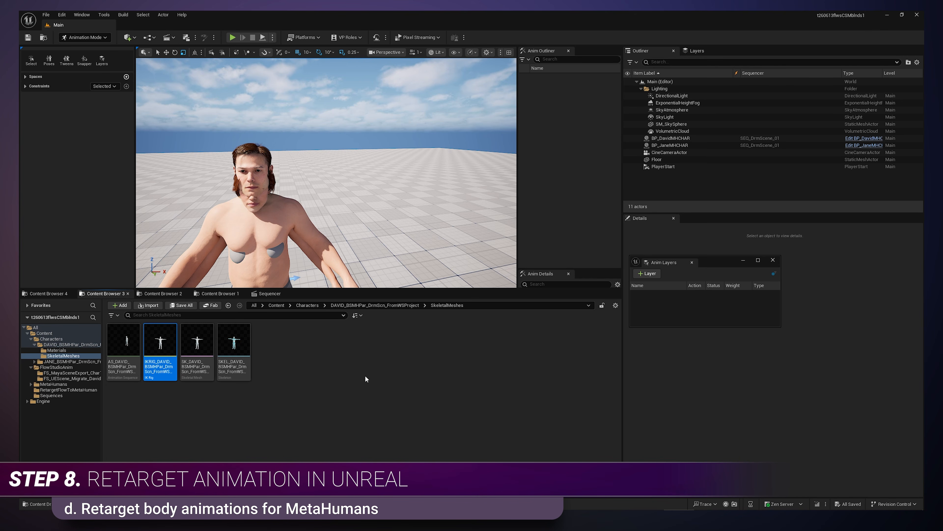
Create an IK Rig from Jane's SK_ skeletal mesh in her SkeletalMeshes folder and change its name prefix to IKRIG_.
{"action": "left_click", "coordinate": [308, 305]}
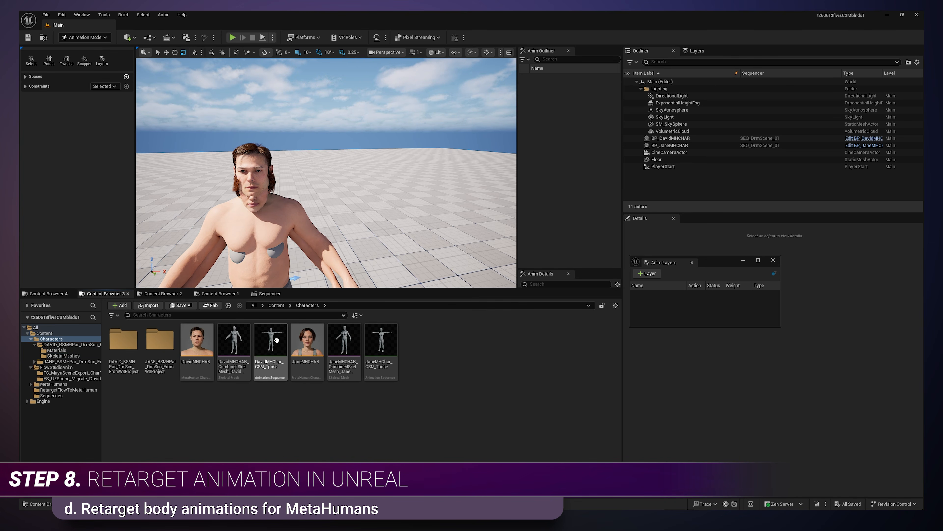
{"action": "double_click", "coordinate": [156, 347]}
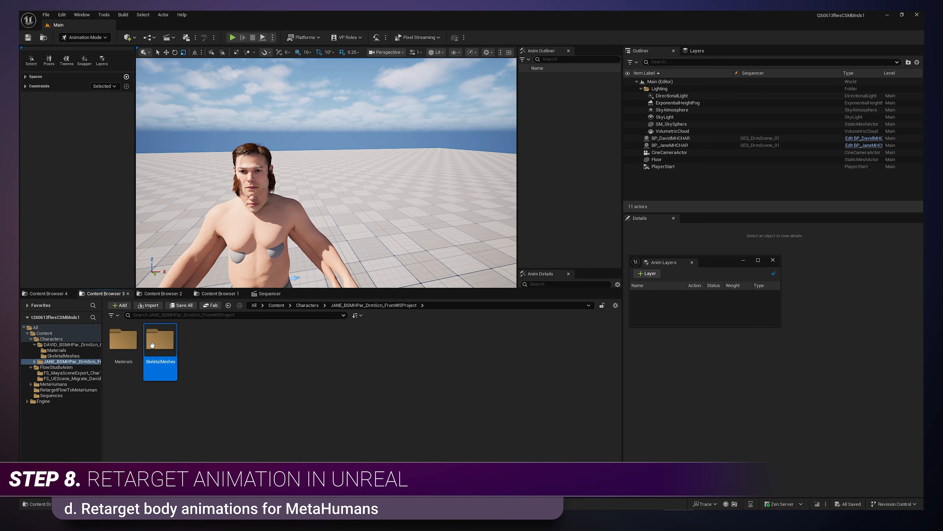
{"action": "double_click", "coordinate": [156, 344]}
{"action": "left_click", "coordinate": [167, 360]}
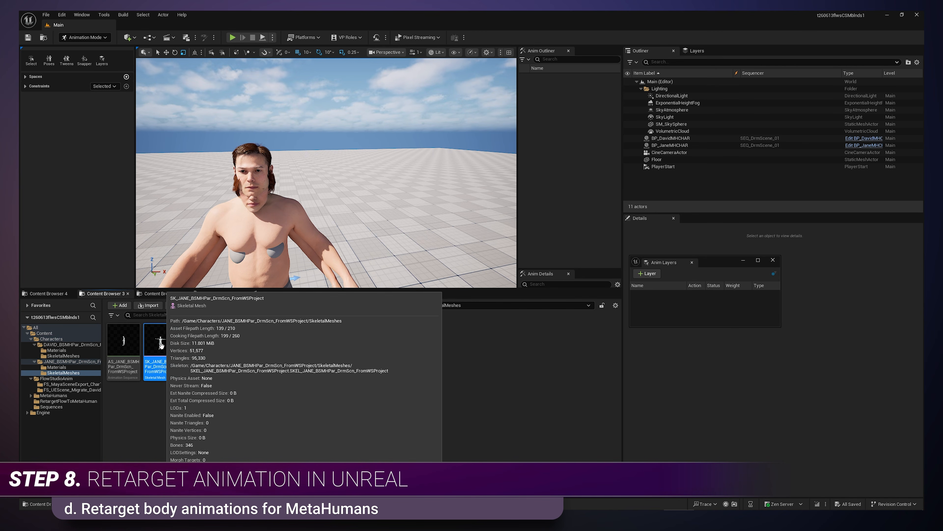
{"action": "right_click", "coordinate": [167, 360]}
{"action": "mouse_move", "coordinate": [259, 79]}
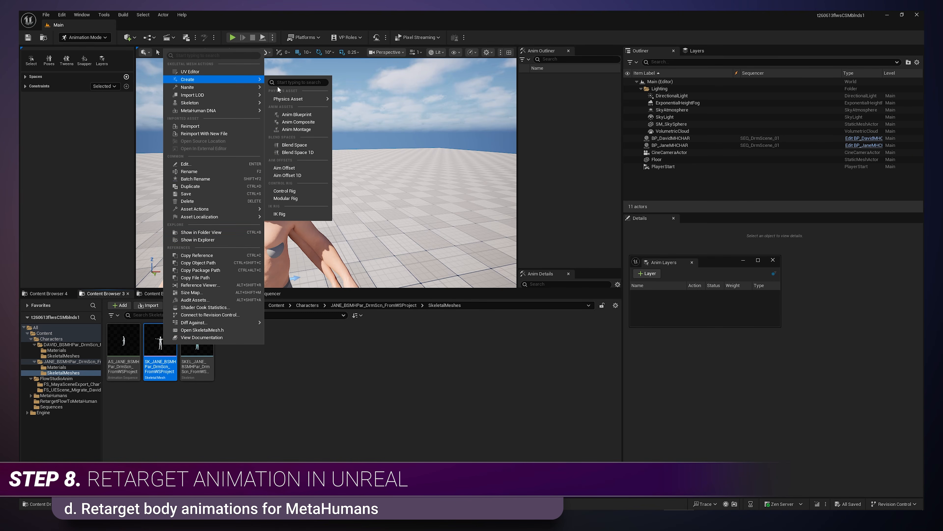
{"action": "left_click", "coordinate": [283, 212]}
{"action": "left_click", "coordinate": [236, 367]}
{"action": "key", "text": "F2"}
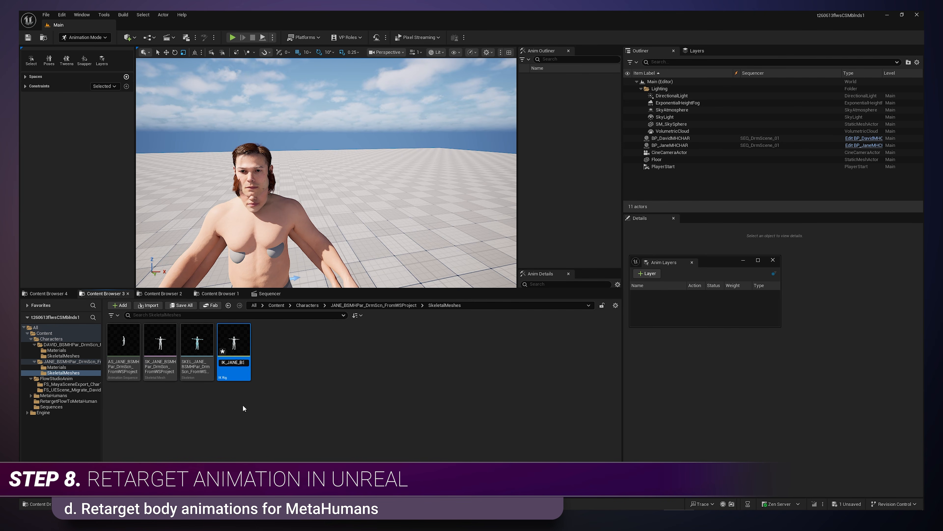
{"action": "type", "text": "RIG"}
{"action": "key", "text": "Return"}
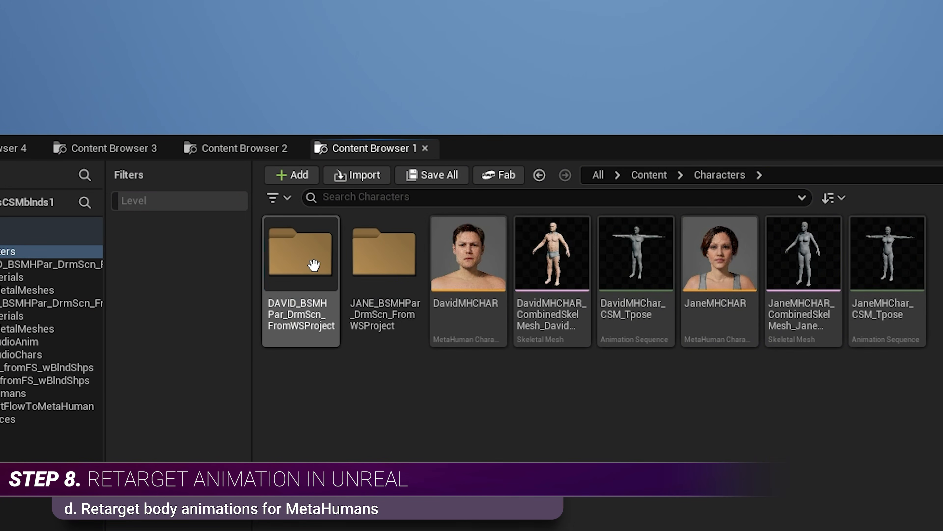
Open Retarget Animations for David's AS_DAVID_BSMHPar_DrmScn_FromWSProject sequence and set DavidMHCHAR_CombinedSkelMesh as the target skeletal mesh.
{"action": "double_click", "coordinate": [314, 265]}
{"action": "double_click", "coordinate": [385, 269]}
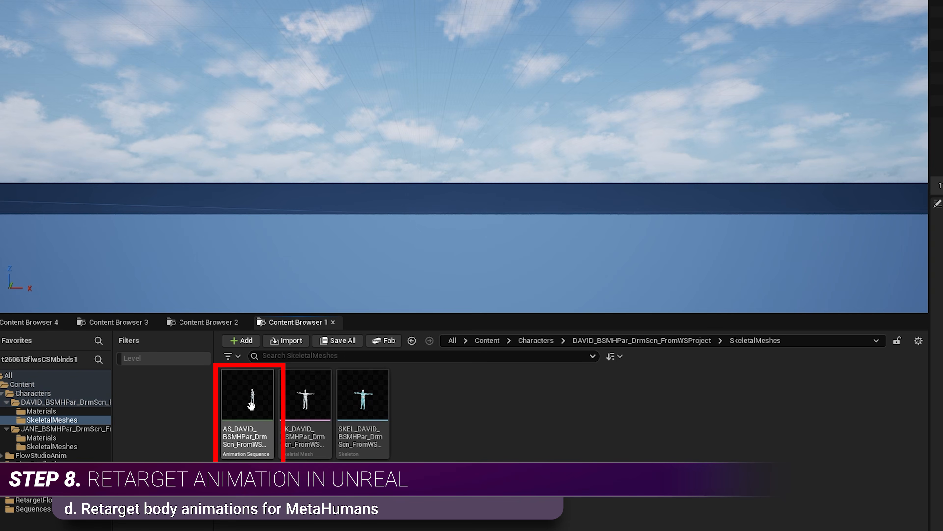
{"action": "right_click", "coordinate": [307, 271]}
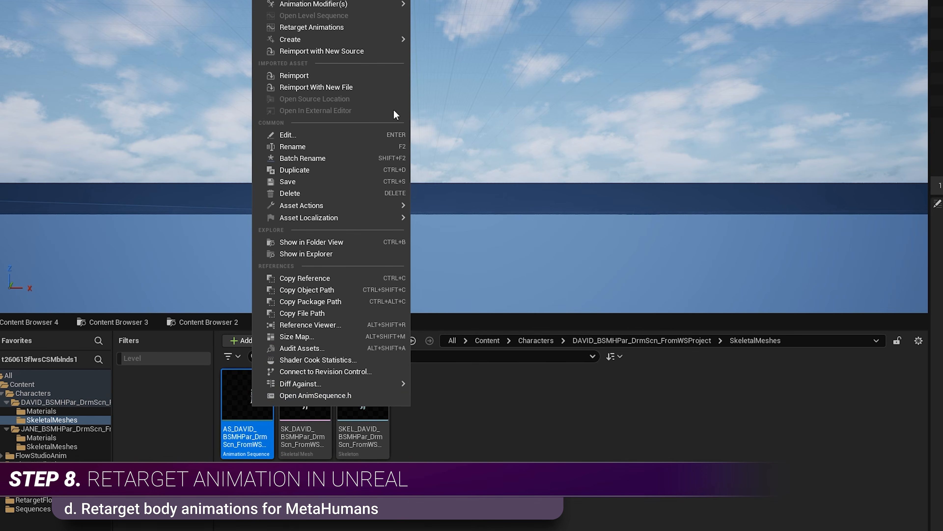
{"action": "left_click", "coordinate": [341, 27]}
{"action": "left_click", "coordinate": [784, 95]}
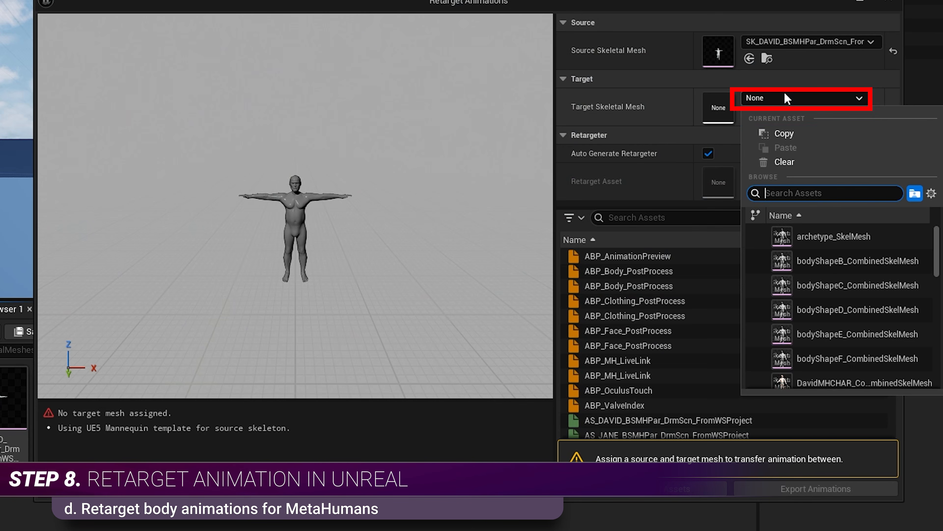
{"action": "type", "text": "dav"}
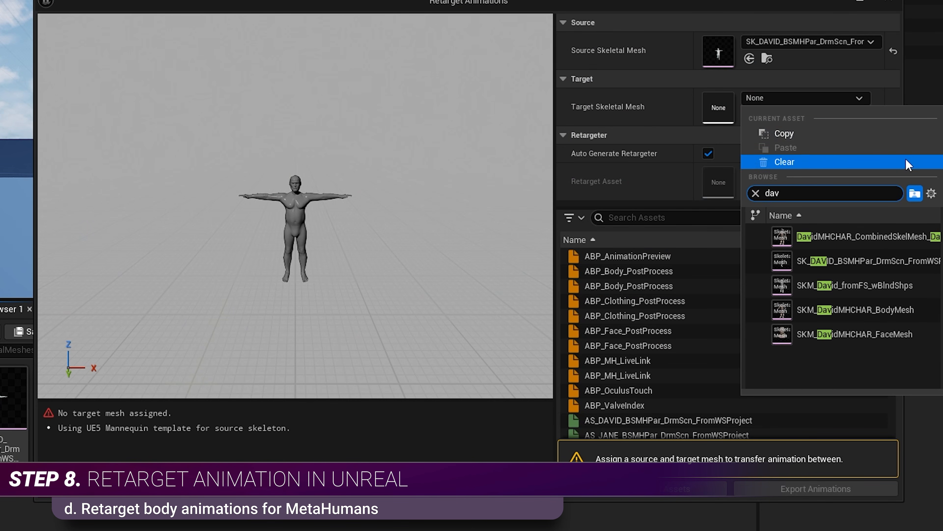
{"action": "left_click", "coordinate": [886, 236]}
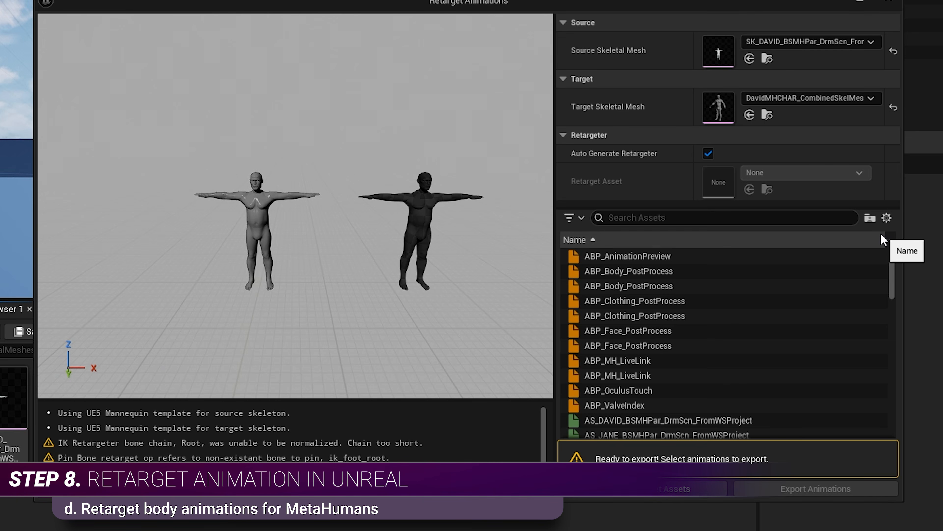
Export the retargeted AS_DAVID_BSMHPar_DrmScn_FromWSProject animation to the RetargetFlowToMetaHuman folder with the default batch export options, and save everything.
{"action": "left_click", "coordinate": [713, 422]}
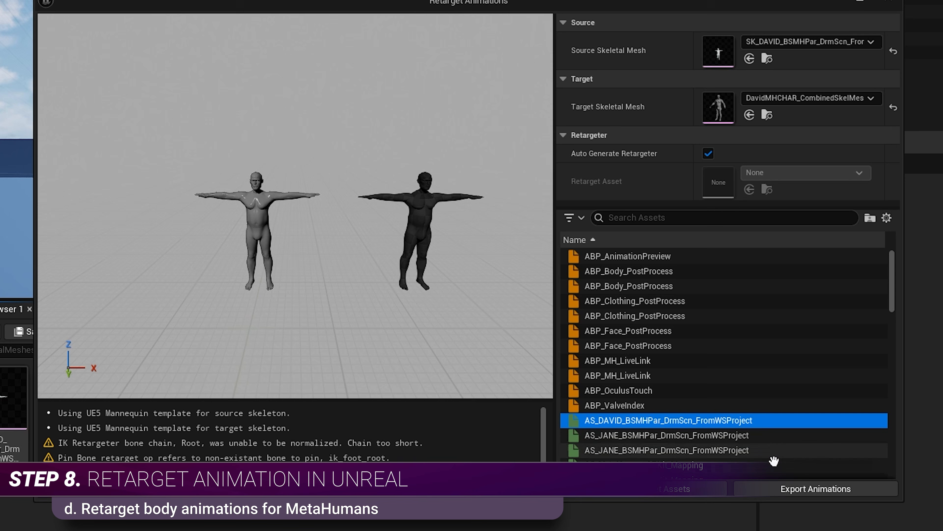
{"action": "left_click", "coordinate": [804, 487]}
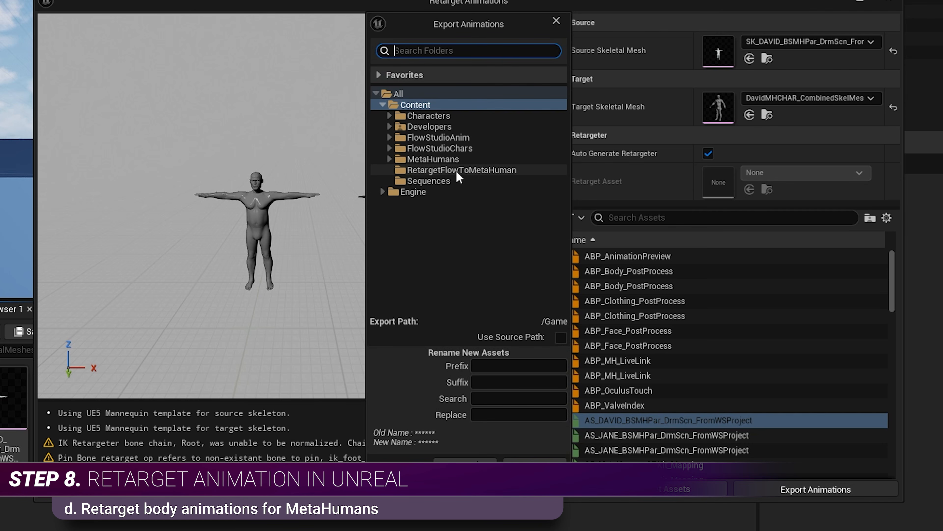
{"action": "left_click", "coordinate": [456, 171]}
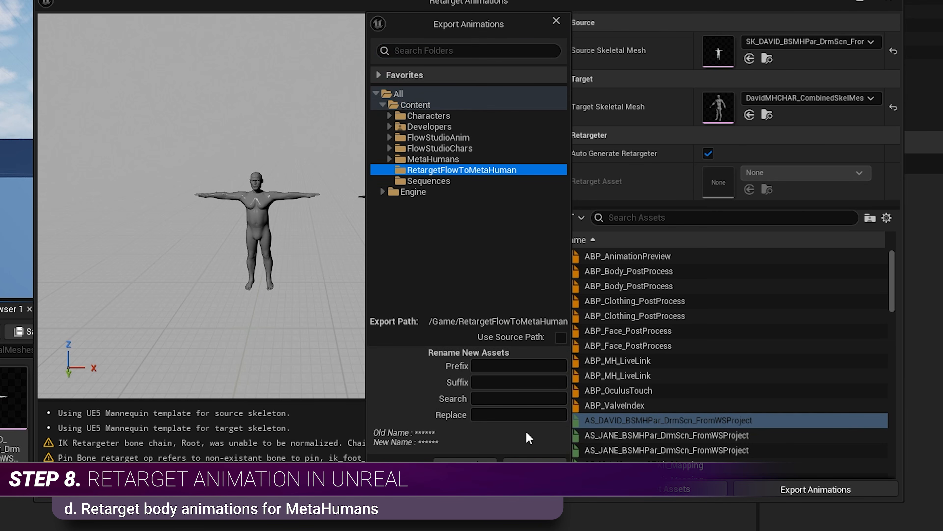
{"action": "left_click", "coordinate": [535, 465]}
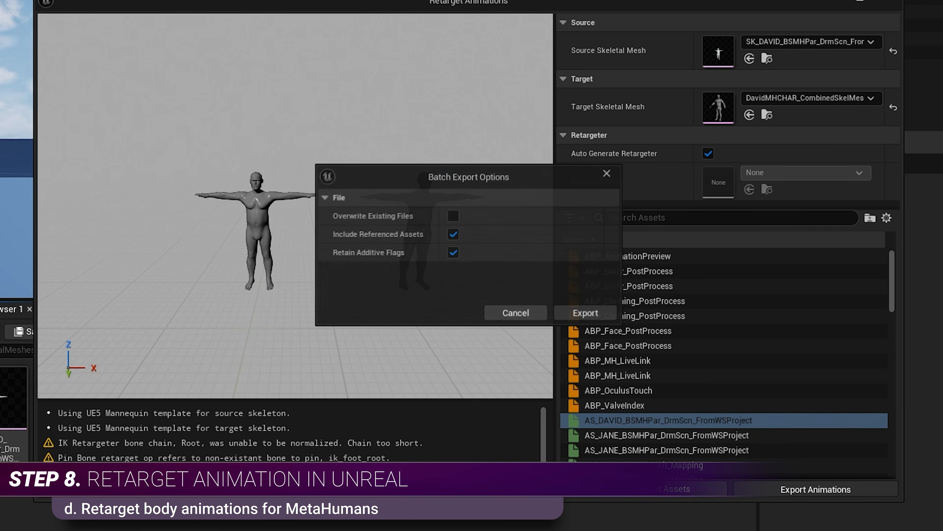
{"action": "left_click", "coordinate": [574, 313]}
{"action": "left_click", "coordinate": [641, 315]}
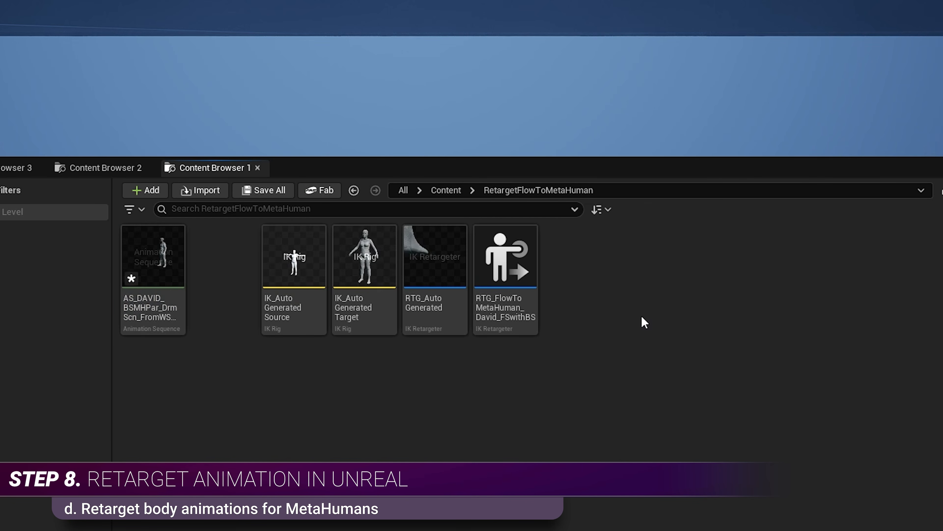
{"action": "key", "text": "ctrl+shift+s"}
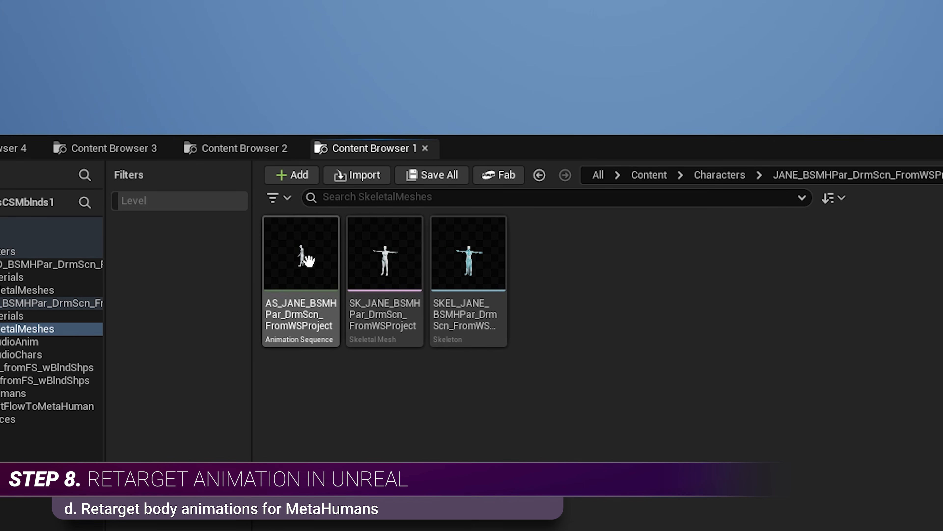
Open Retarget Animations for Jane's AS_JANE_BSMHPar_DrmScn_FromWSProject sequence and set JaneMHCHAR_CombinedSkelMesh as the target skeletal mesh.
{"action": "left_click", "coordinate": [129, 270]}
{"action": "right_click", "coordinate": [243, 447]}
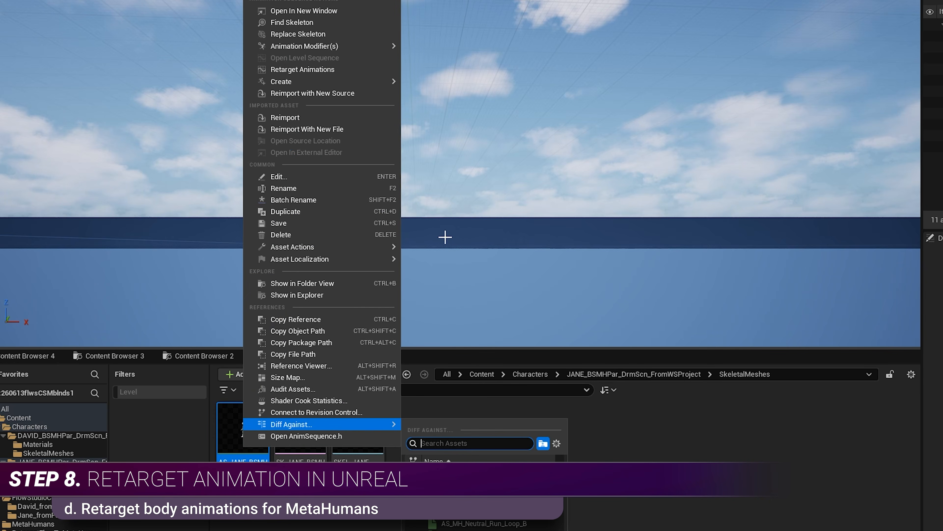
{"action": "left_click", "coordinate": [329, 69]}
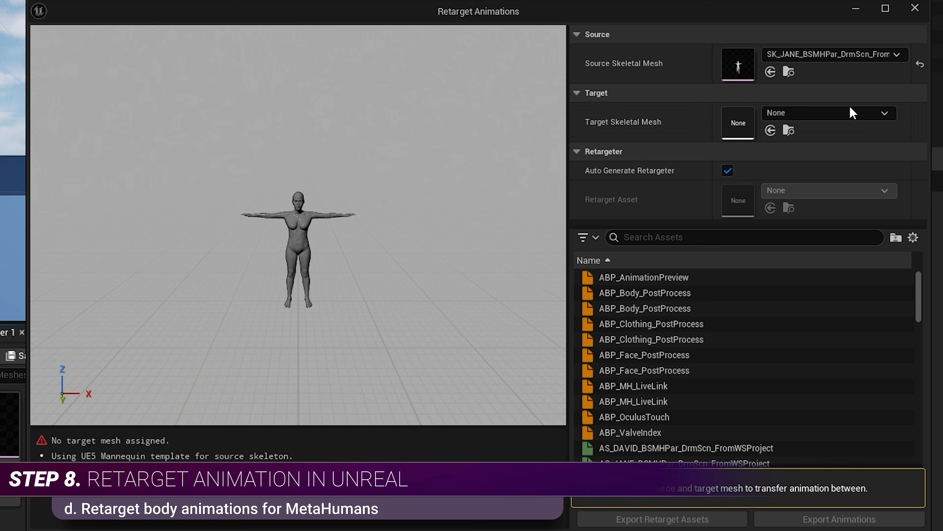
{"action": "left_click", "coordinate": [852, 113]}
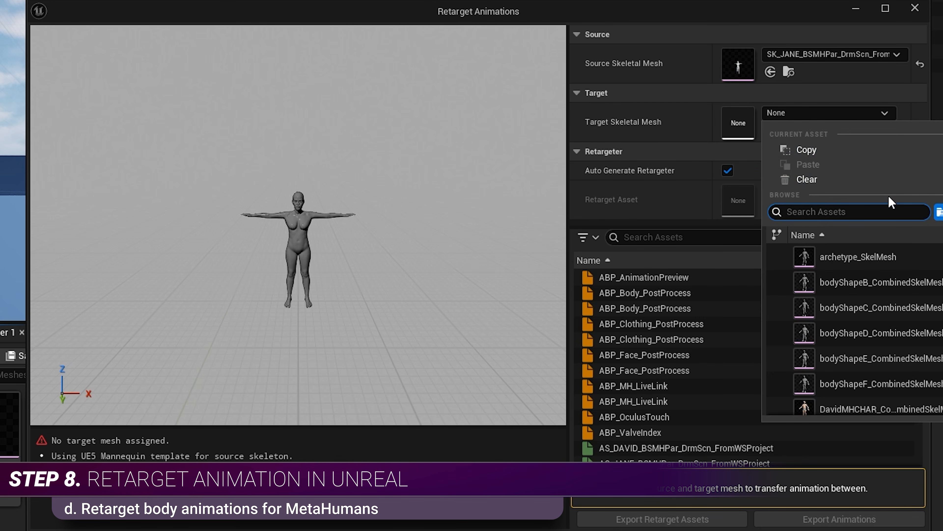
{"action": "type", "text": "jan"}
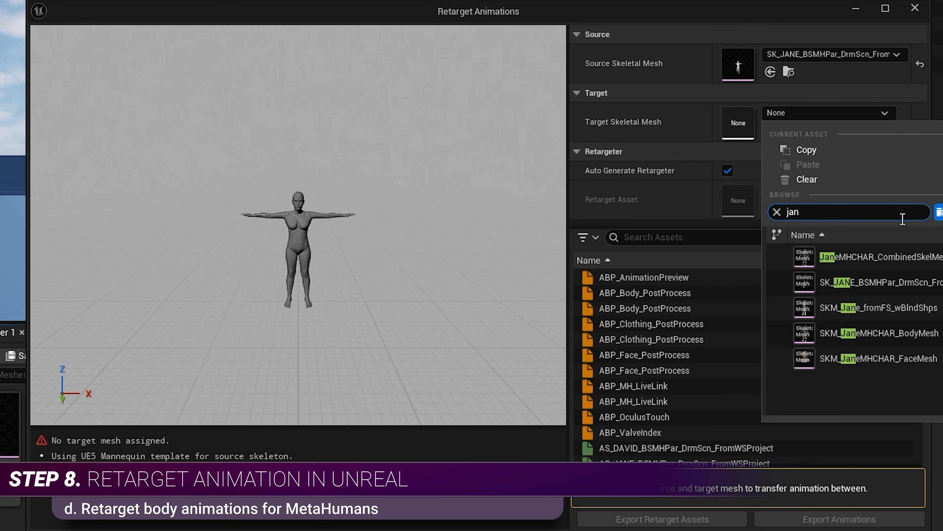
{"action": "left_click", "coordinate": [889, 257]}
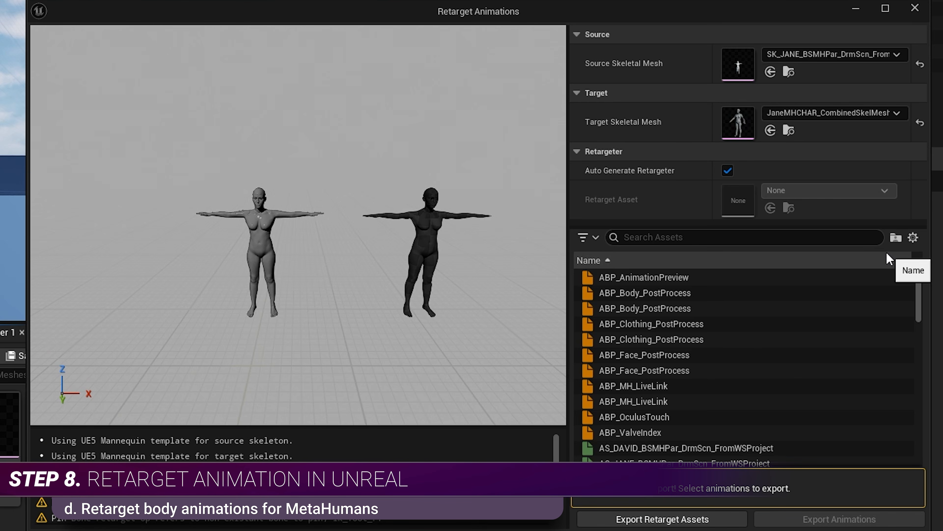
Export the retargeted AS_JANE_BSMHPar_DrmScn_FromWSProject animation to the RetargetFlowToMetaHuman folder with the default batch export options, and save everything.
{"action": "scroll", "coordinate": [752, 428], "scroll_direction": "down", "scroll_amount": 1}
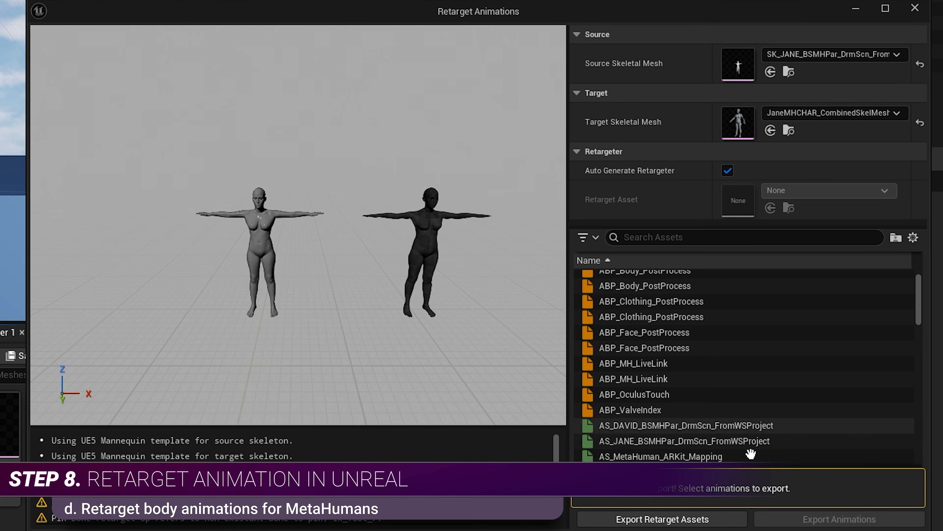
{"action": "left_click", "coordinate": [721, 441]}
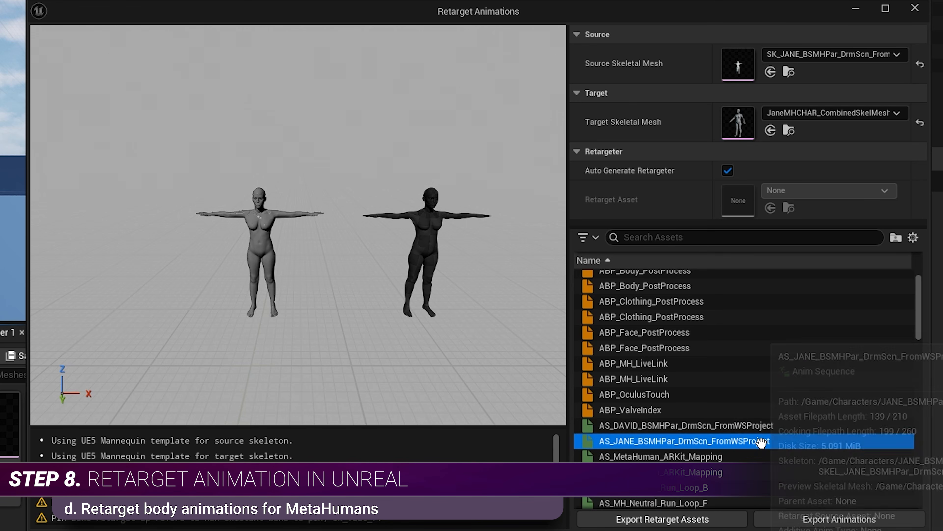
{"action": "left_click", "coordinate": [802, 518]}
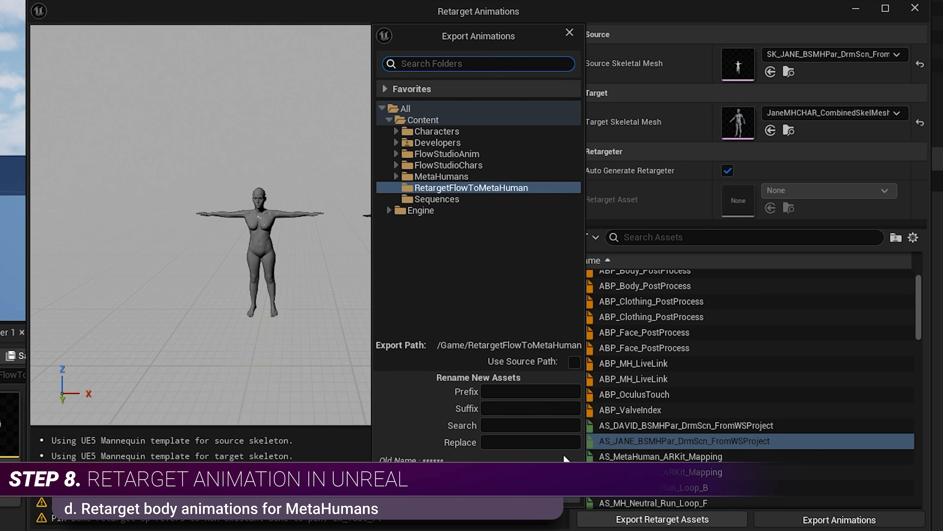
{"action": "left_click", "coordinate": [572, 501]}
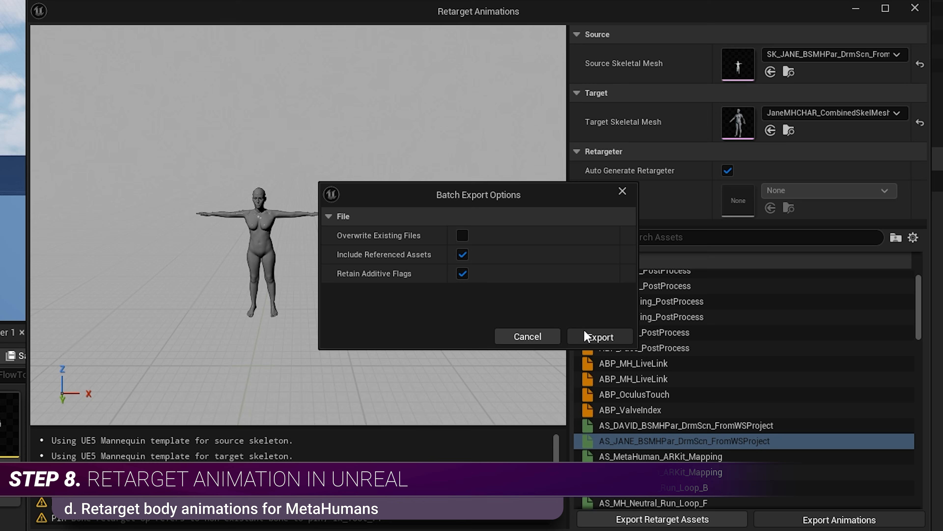
{"action": "left_click", "coordinate": [586, 335]}
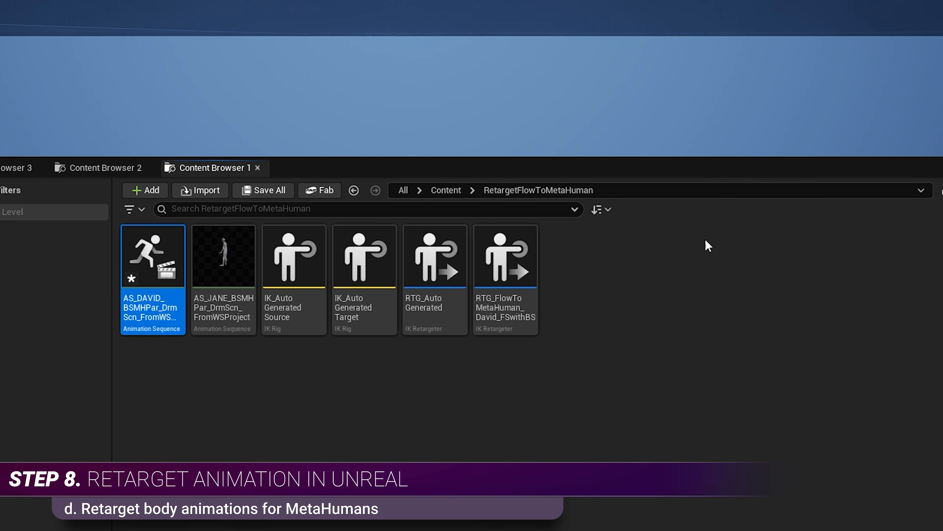
{"action": "left_click", "coordinate": [641, 316]}
{"action": "key", "text": "ctrl+shift+s"}
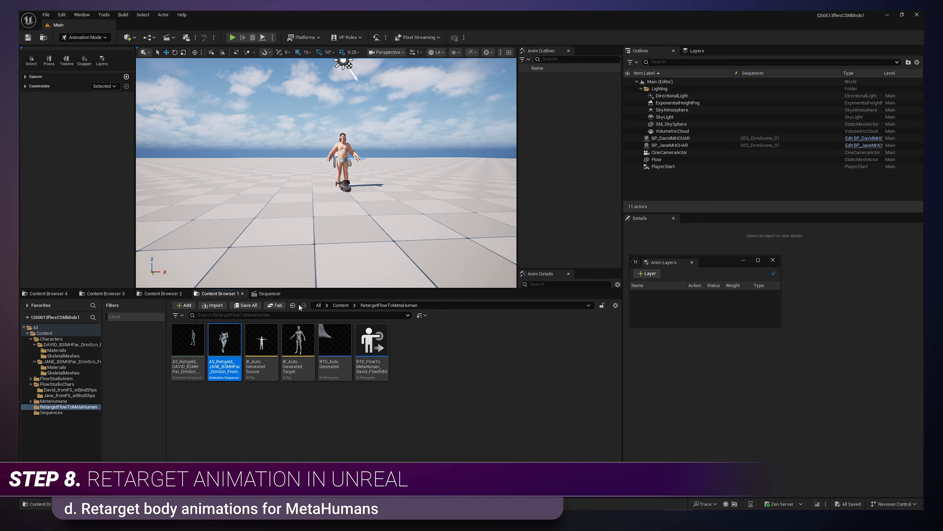
In Sequencer, add the AS_Retrgetd_DAVID_BSMHPar_DrmScn_FromWSProject animation to the Body track of BP_DavidMHCHAR.
{"action": "left_click", "coordinate": [267, 293]}
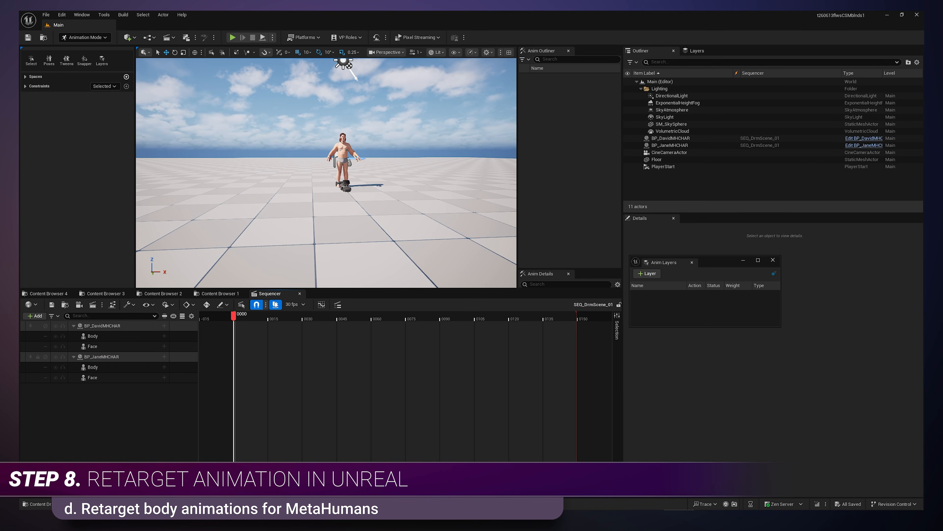
{"action": "left_click", "coordinate": [164, 336]}
{"action": "mouse_move", "coordinate": [219, 173]}
{"action": "type", "text": "ret"}
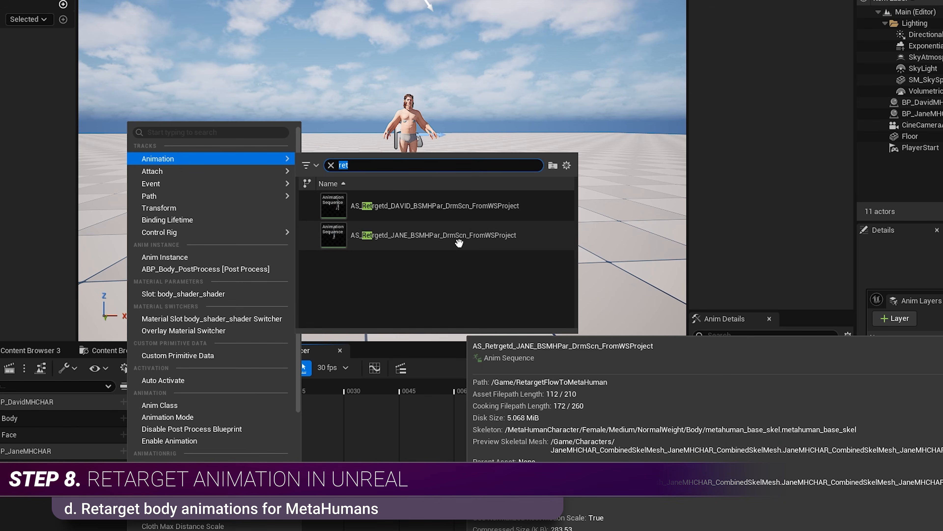
{"action": "left_click", "coordinate": [435, 206]}
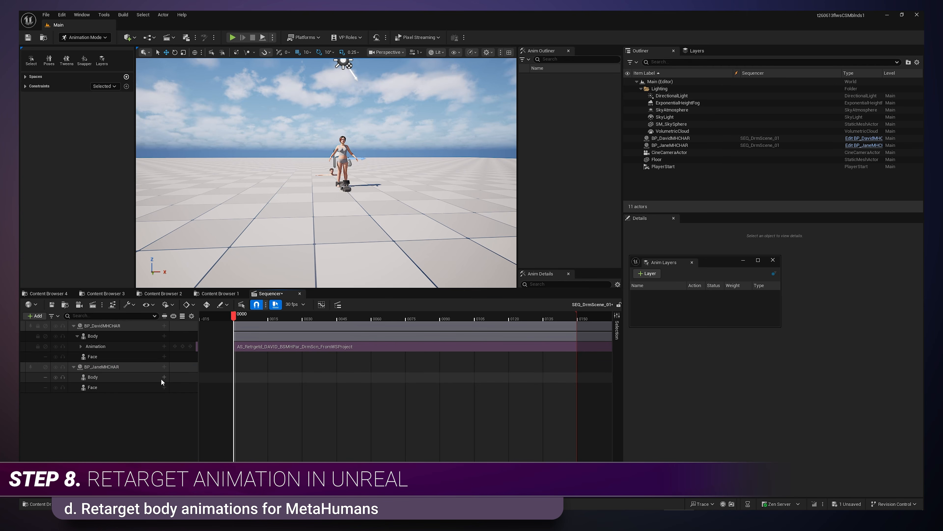
Add the AS_Retrgetd_JANE_BSMHPar_DrmScn_FromWSProject animation to the Body track of BP_JaneMHCHAR.
{"action": "left_click", "coordinate": [161, 378]}
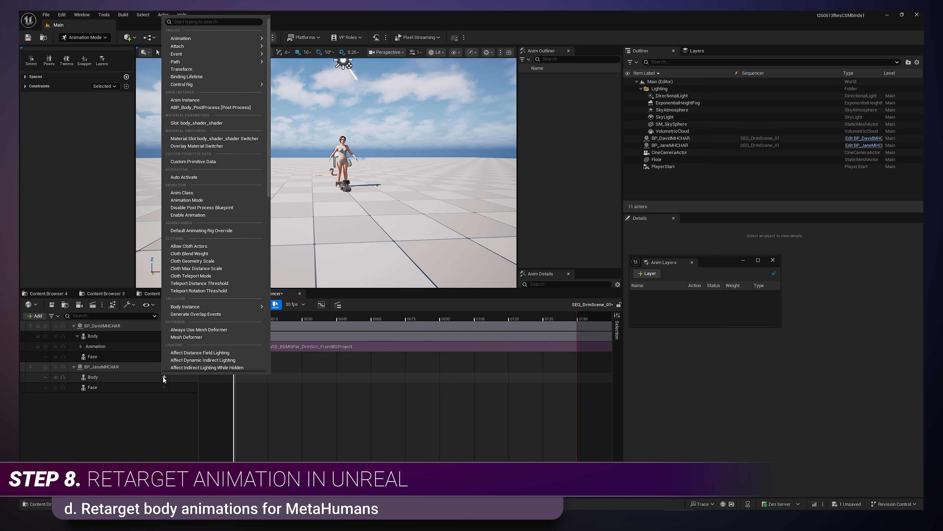
{"action": "mouse_move", "coordinate": [254, 37]}
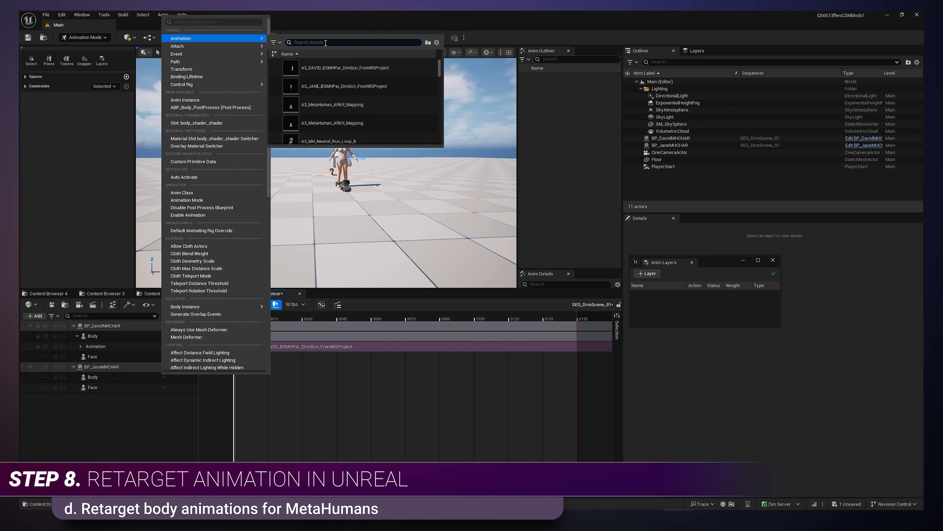
{"action": "type", "text": "ret"}
{"action": "left_click", "coordinate": [328, 87]}
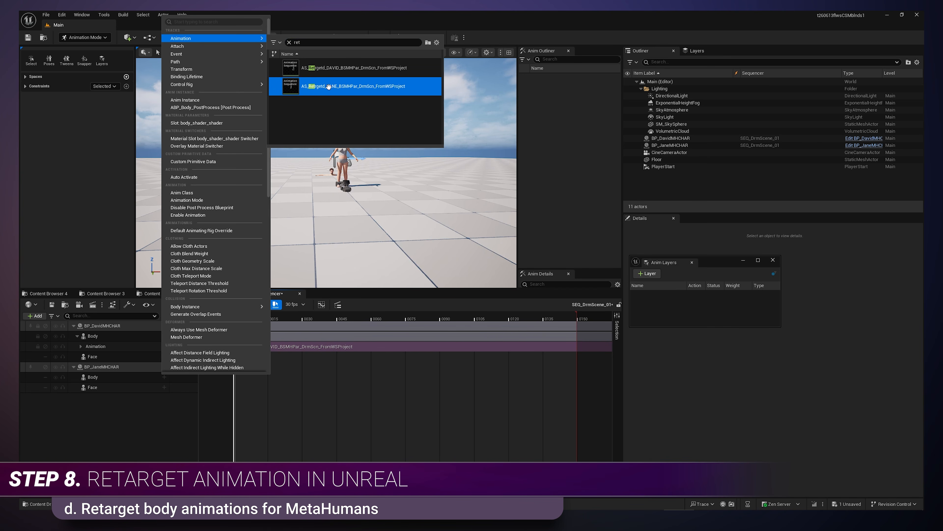
{"action": "left_click", "coordinate": [328, 86]}
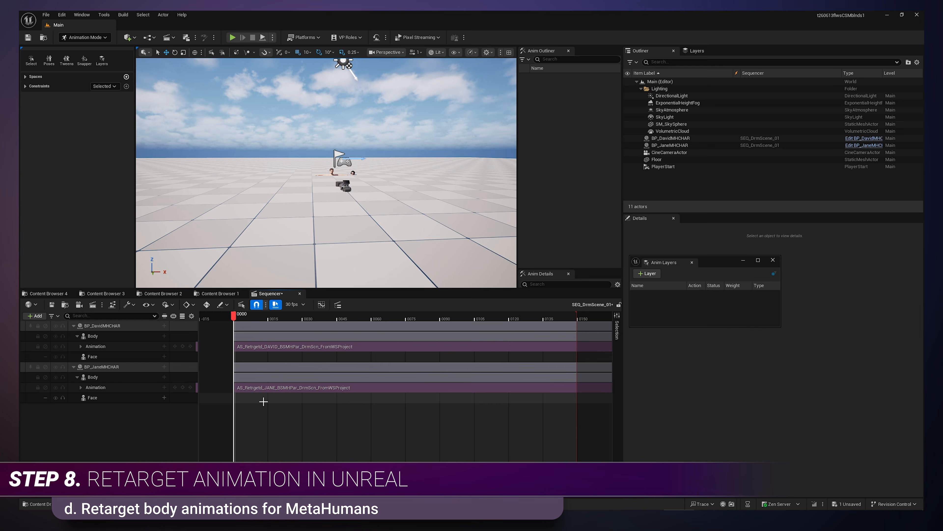
Examine both MetaHumans in the viewport with their retargeted body animations across the whole sequence.
{"action": "left_click", "coordinate": [326, 208]}
{"action": "left_click_drag", "start_coordinate": [336, 160], "coordinate": [327, 255]}
{"action": "left_click", "coordinate": [391, 149]}
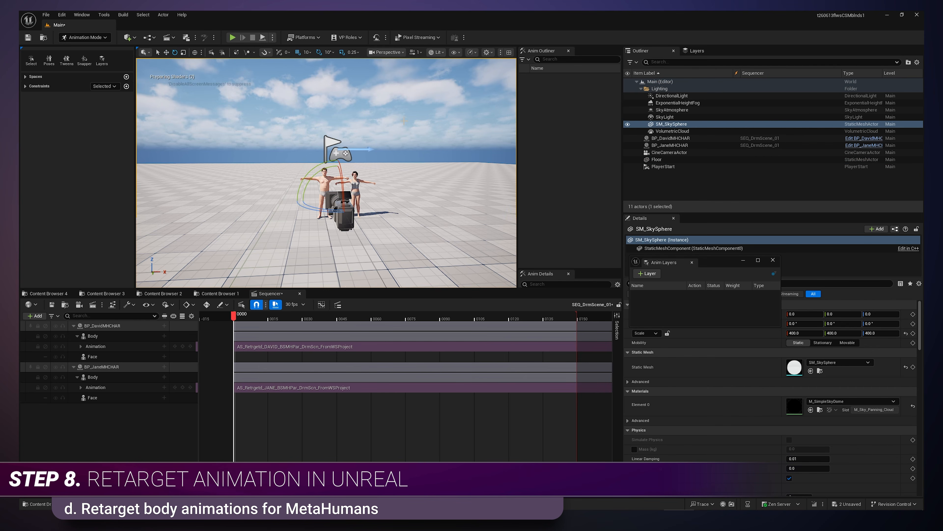
{"action": "key", "text": "e"}
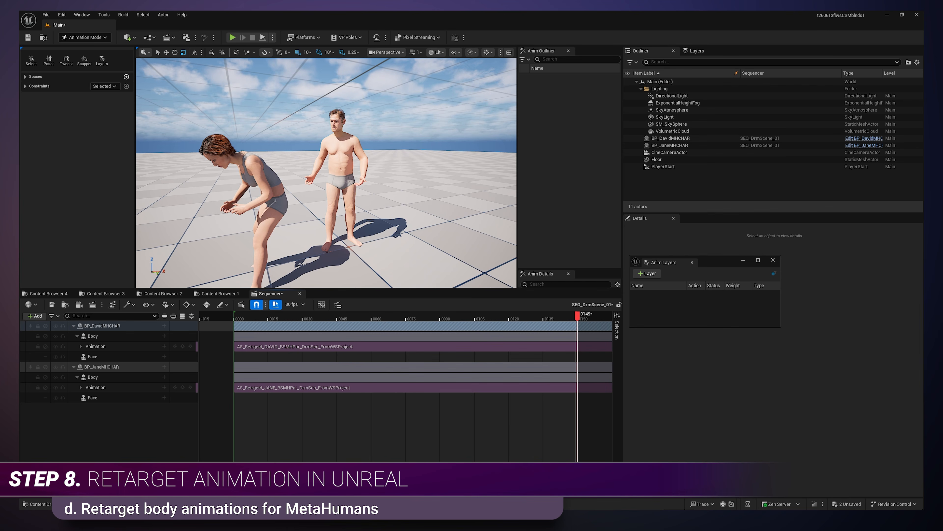
{"action": "left_click_drag", "start_coordinate": [360, 489], "coordinate": [559, 490]}
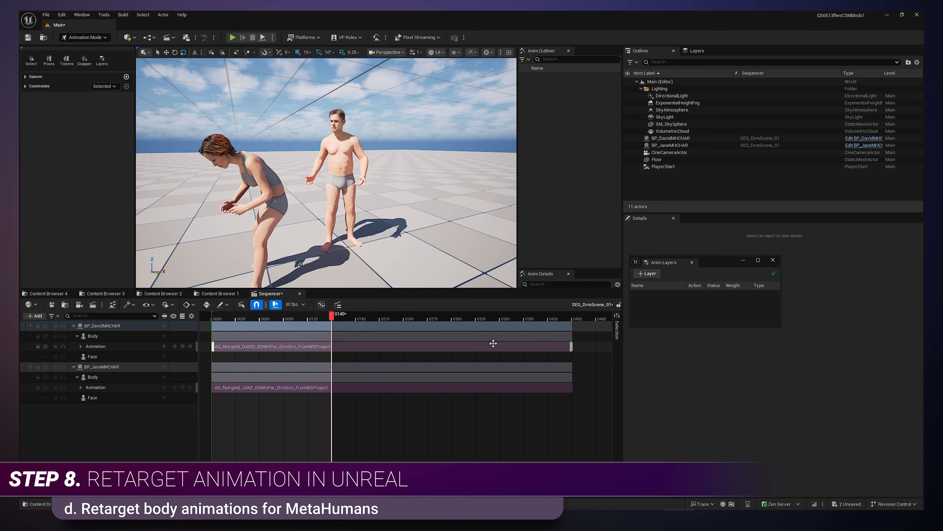
Try to set the sequence's display rate to 24 fps, and review both body animations up to the end of their sections.
{"action": "left_click", "coordinate": [295, 304]}
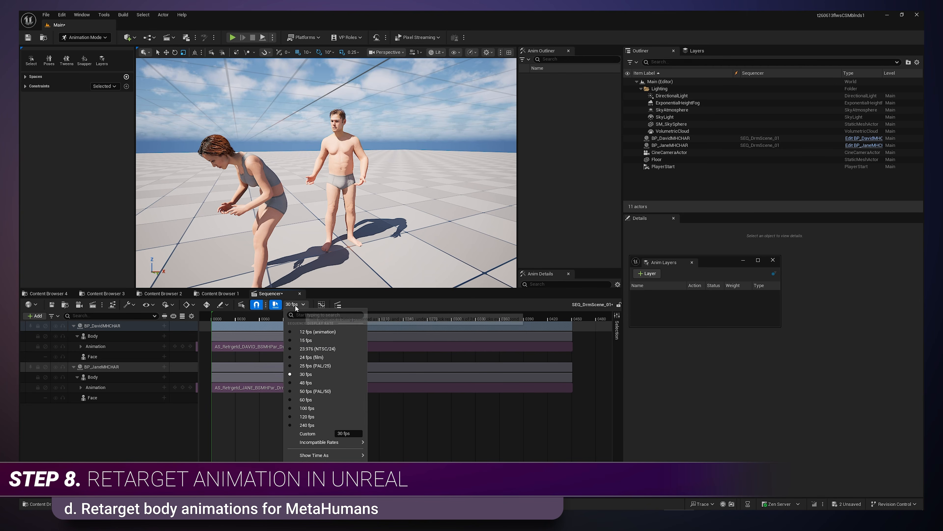
{"action": "left_click", "coordinate": [311, 358]}
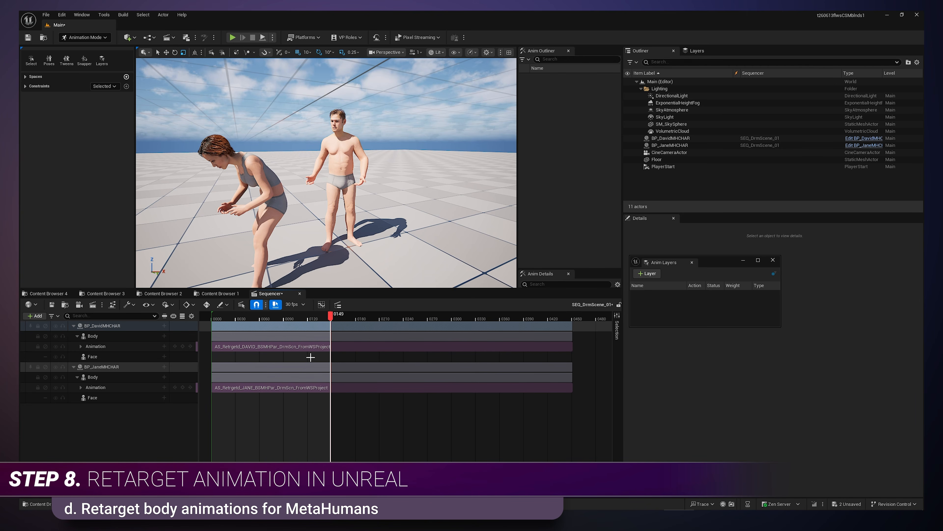
{"action": "left_click_drag", "start_coordinate": [331, 314], "coordinate": [573, 314]}
{"action": "left_click", "coordinate": [560, 315]}
{"action": "key", "text": "space"}
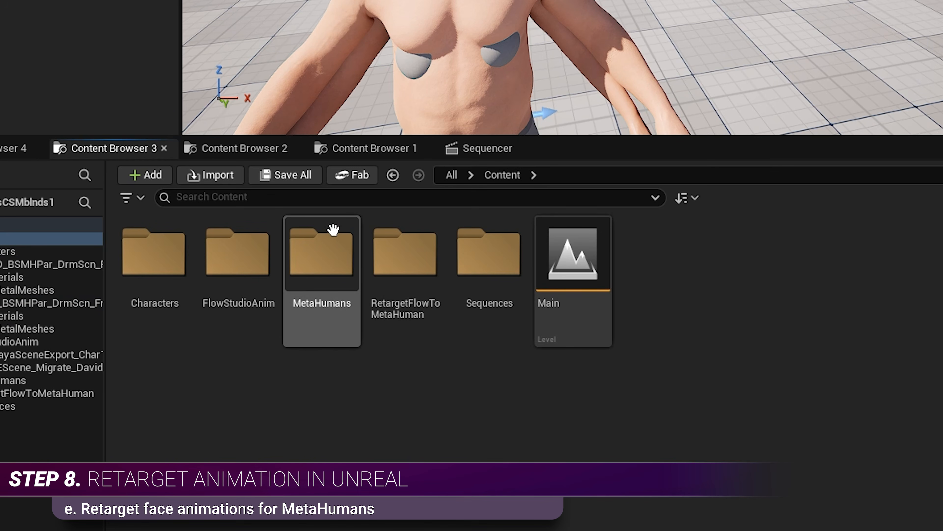
Create an IK Rig named IKRIG_SKM_Face_Preview from the SKM_Face skeletal mesh in MetaHumans > Common > Face.
{"action": "double_click", "coordinate": [316, 237]}
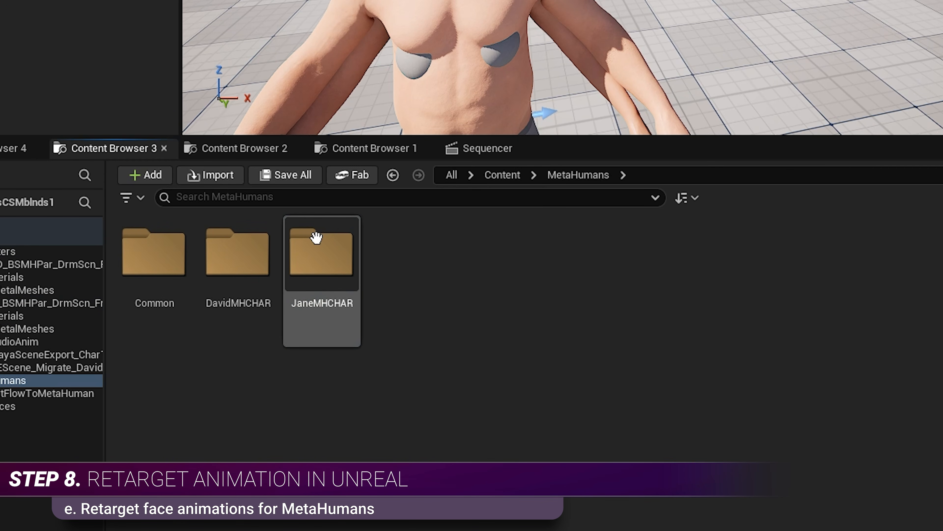
{"action": "left_click", "coordinate": [151, 256]}
{"action": "double_click", "coordinate": [151, 257]}
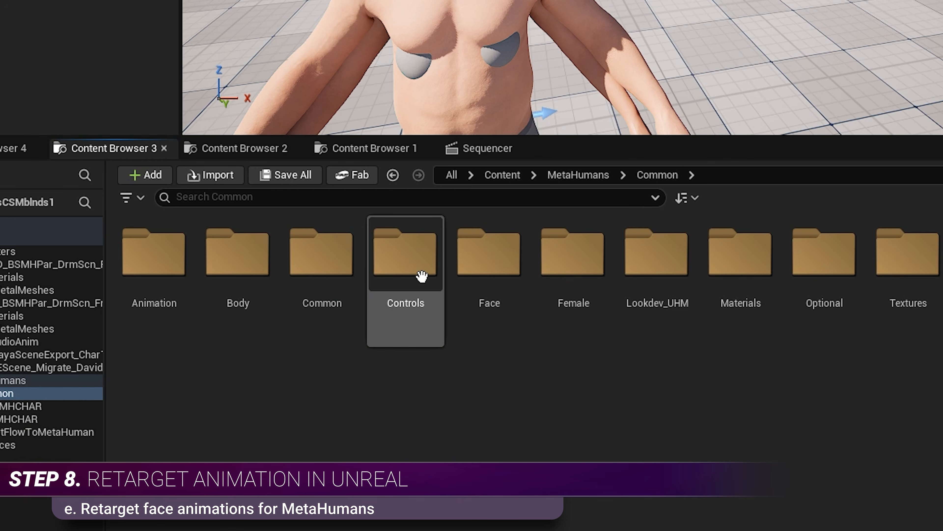
{"action": "left_click", "coordinate": [486, 256]}
{"action": "double_click", "coordinate": [486, 256]}
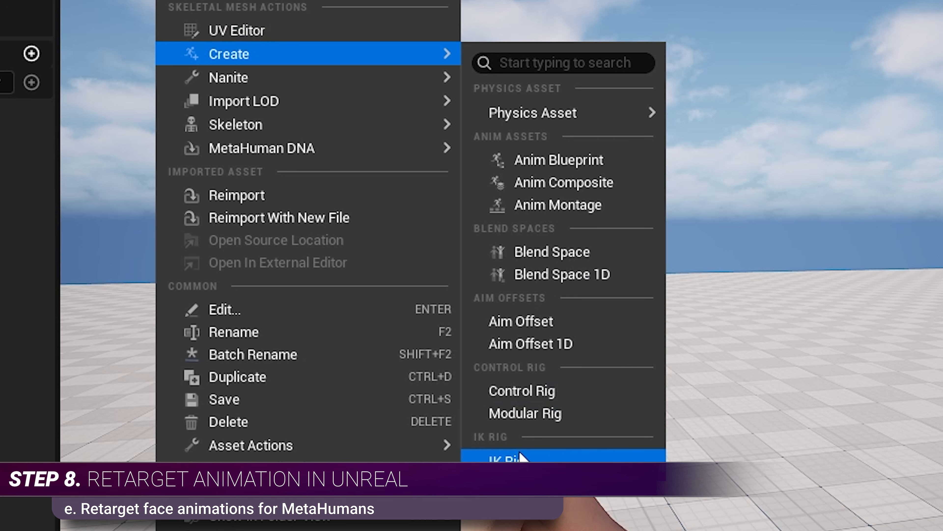
{"action": "left_click", "coordinate": [520, 458]}
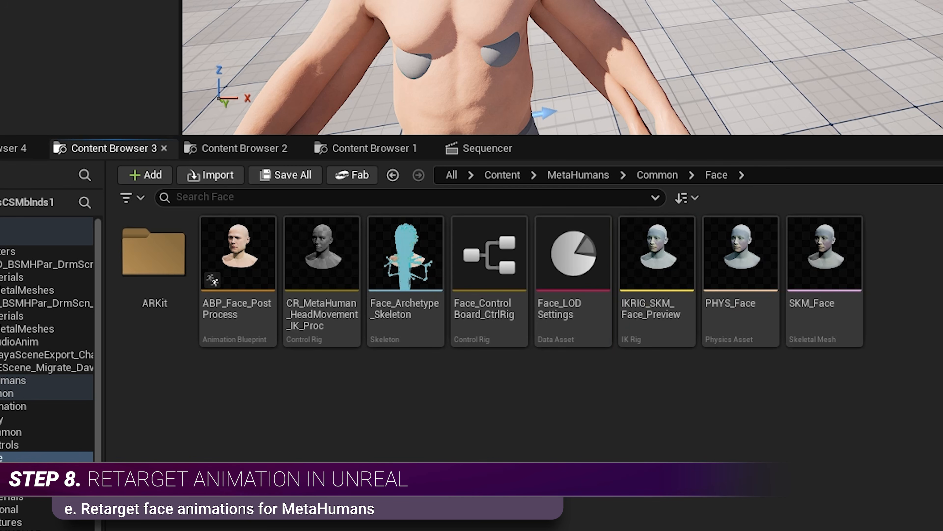
Create a new IK Retargeter asset in the RetargetFlowToMetaHuman content folder.
{"action": "left_click", "coordinate": [505, 175]}
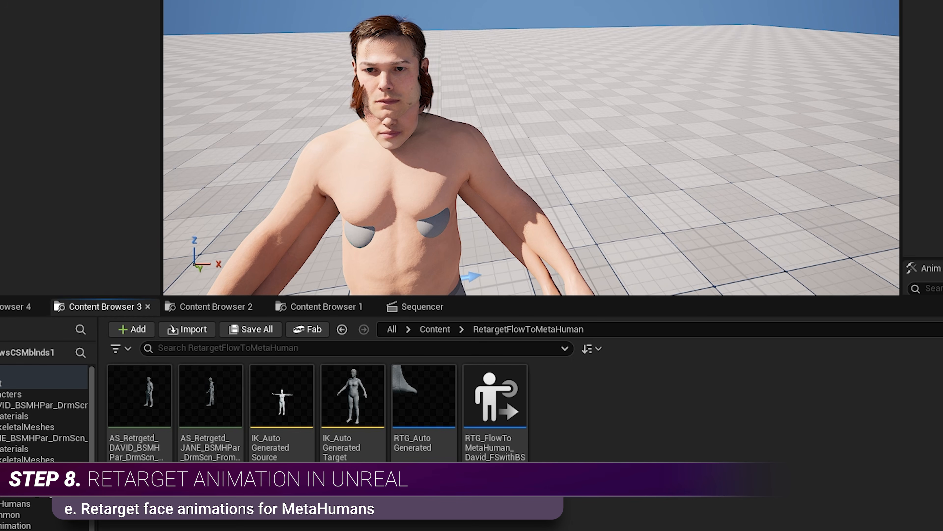
{"action": "right_click", "coordinate": [533, 409]}
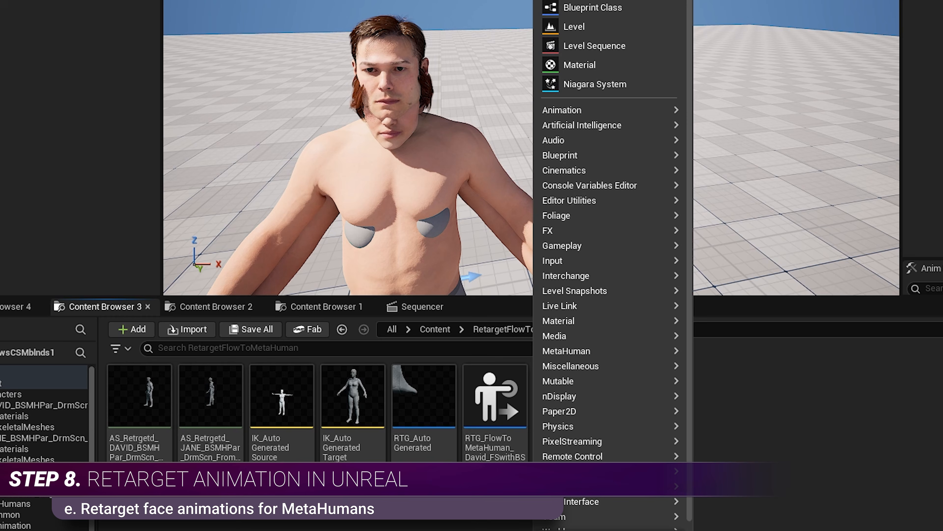
{"action": "mouse_move", "coordinate": [611, 113]}
{"action": "mouse_move", "coordinate": [784, 397]}
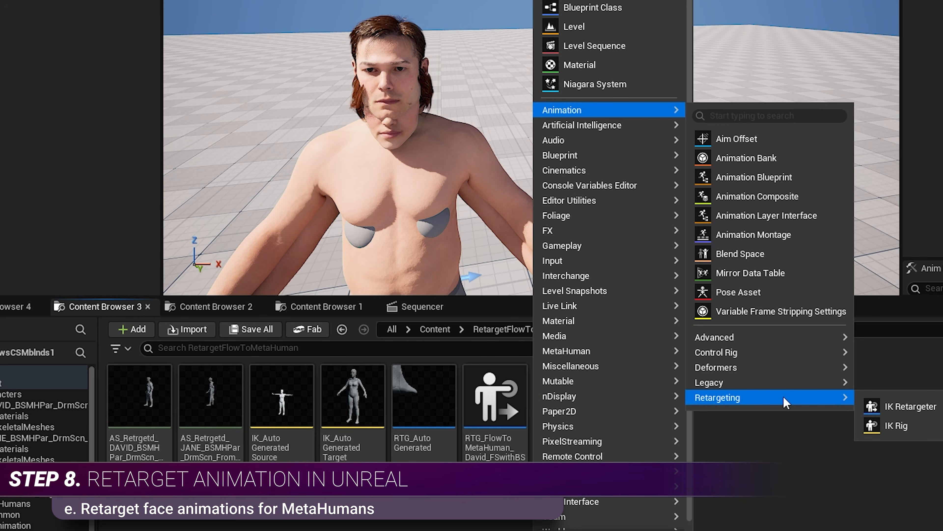
{"action": "left_click", "coordinate": [900, 406]}
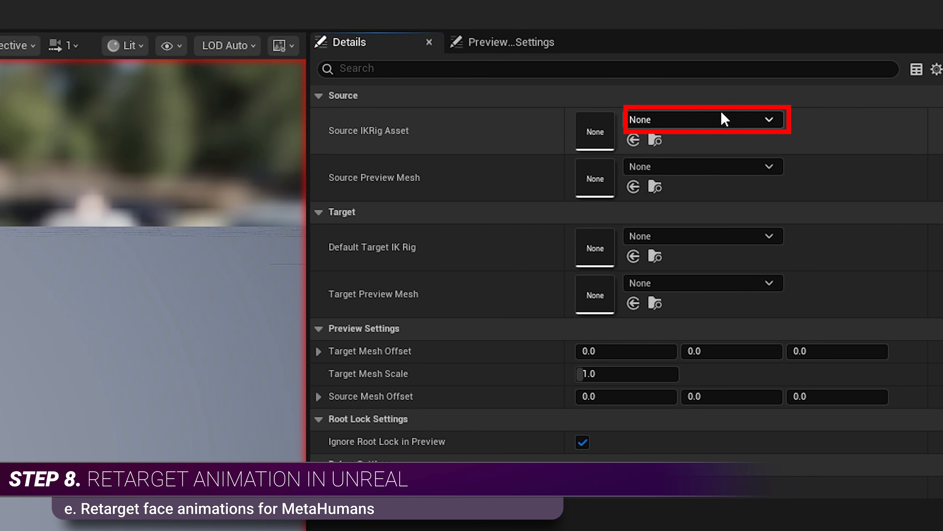
Set the retargeter's Source IKRig Asset to IKRIG_DAVID_BSMHPar_DrmScn_FromWSProject and the Default Target IK Rig to IKRIG_SKM_Face_Preview.
{"action": "left_click", "coordinate": [665, 118]}
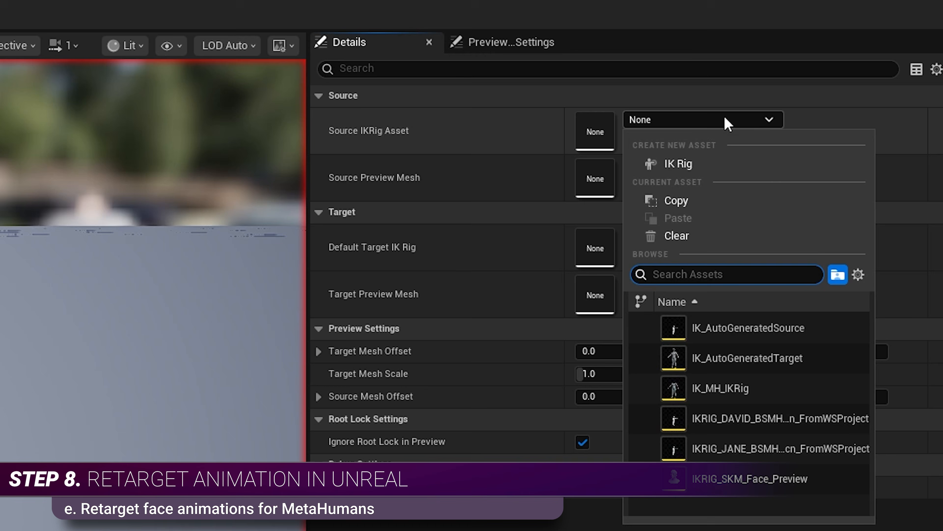
{"action": "left_click", "coordinate": [755, 411]}
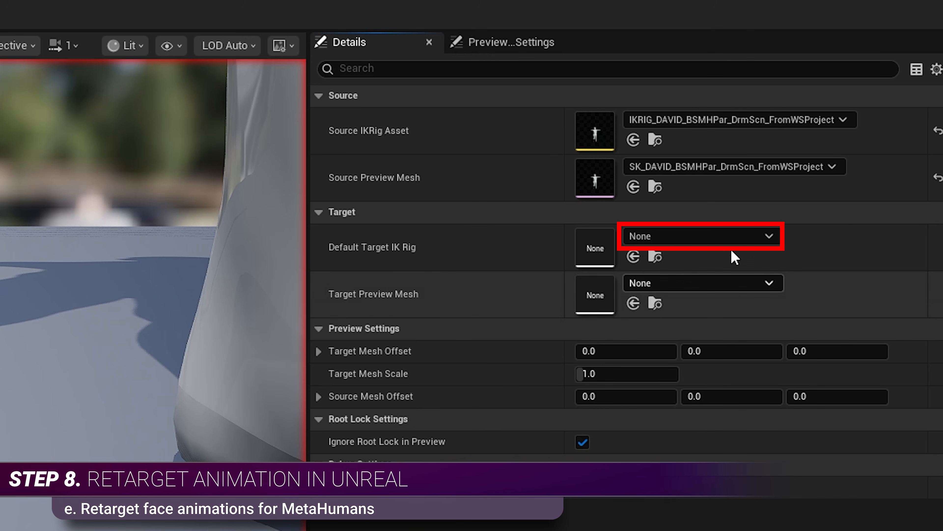
{"action": "left_click", "coordinate": [700, 242]}
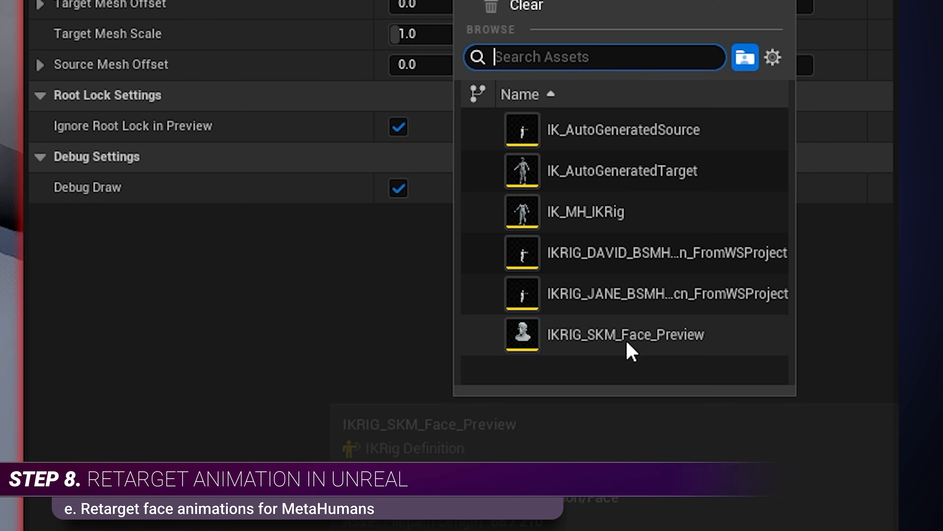
{"action": "left_click", "coordinate": [627, 343]}
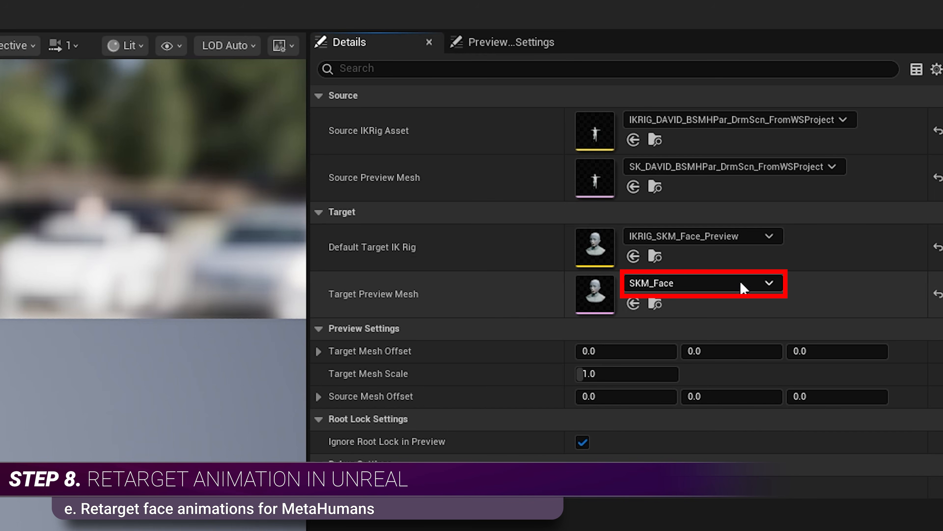
Set the Target Preview Mesh to SKM_DavidMHCHAR_FaceMesh and preview the AS_DAVID_BSMHPar_DrmScn_FromWSProject animation.
{"action": "left_click", "coordinate": [741, 289]}
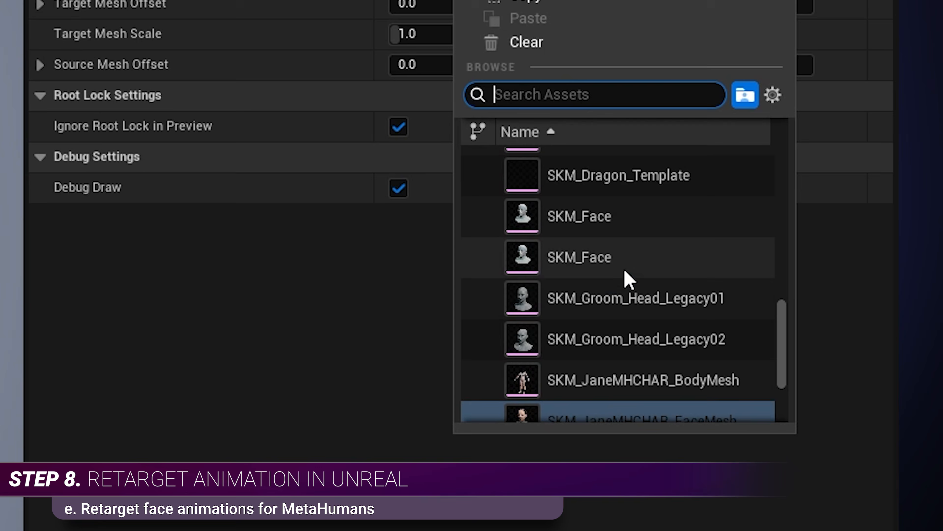
{"action": "scroll", "coordinate": [626, 285], "scroll_direction": "up", "scroll_amount": 3}
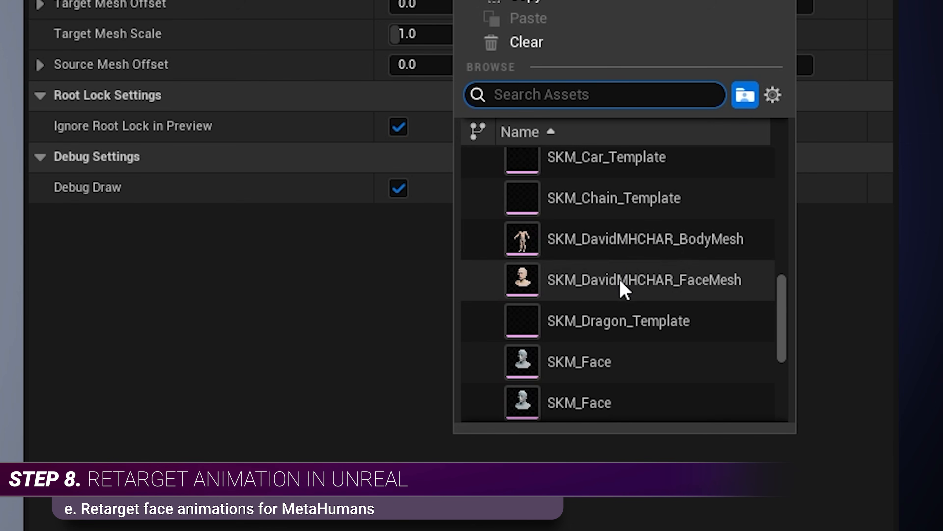
{"action": "left_click", "coordinate": [621, 283]}
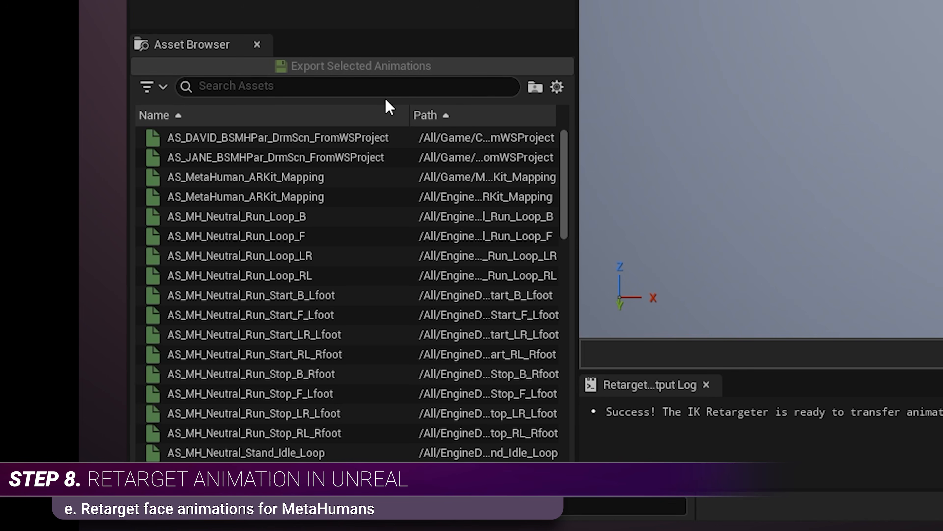
{"action": "mouse_move", "coordinate": [333, 140]}
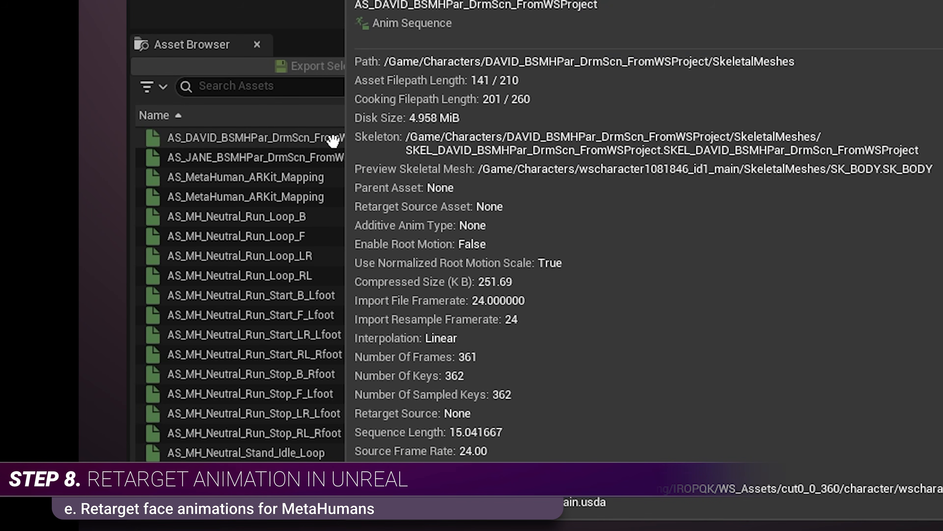
{"action": "left_click", "coordinate": [334, 140]}
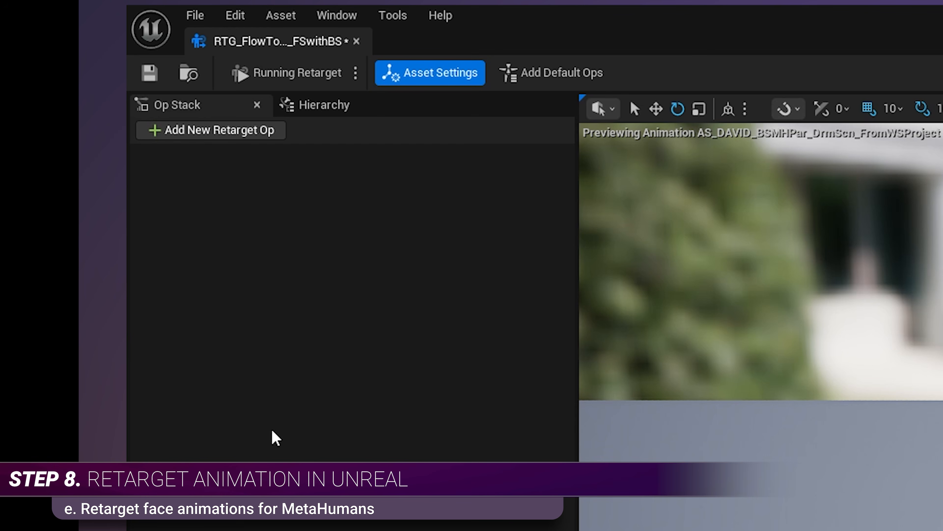
Add a Remap Curves retarget op and paste the copied curve mappings into its Curves to Remap array.
{"action": "left_click", "coordinate": [219, 129]}
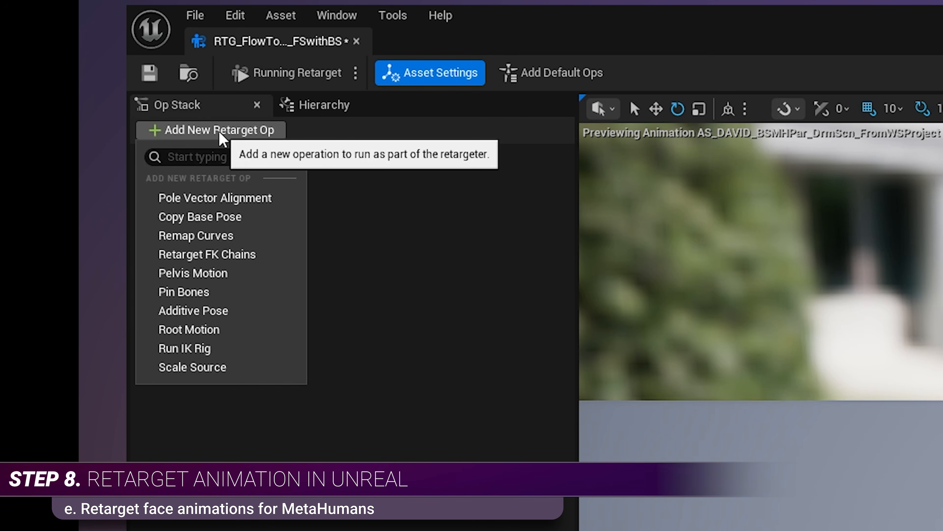
{"action": "left_click", "coordinate": [210, 237]}
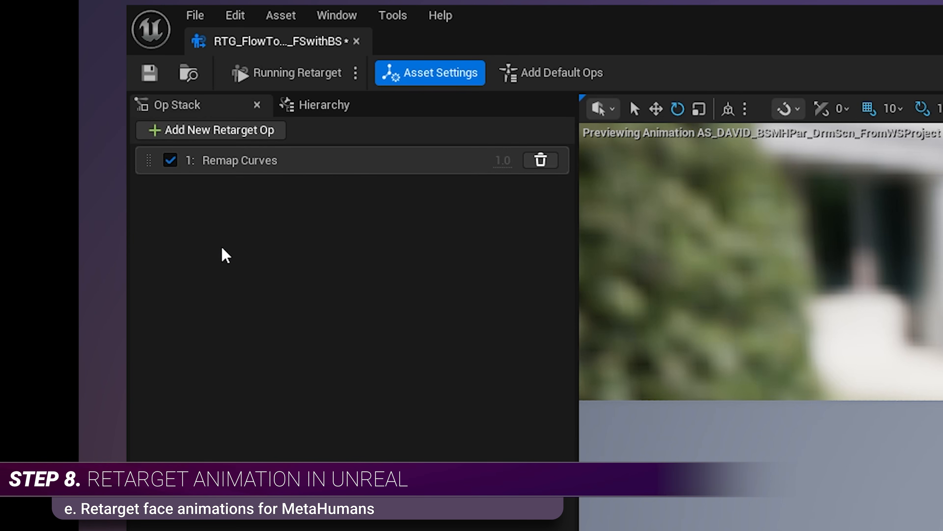
{"action": "left_click", "coordinate": [299, 171]}
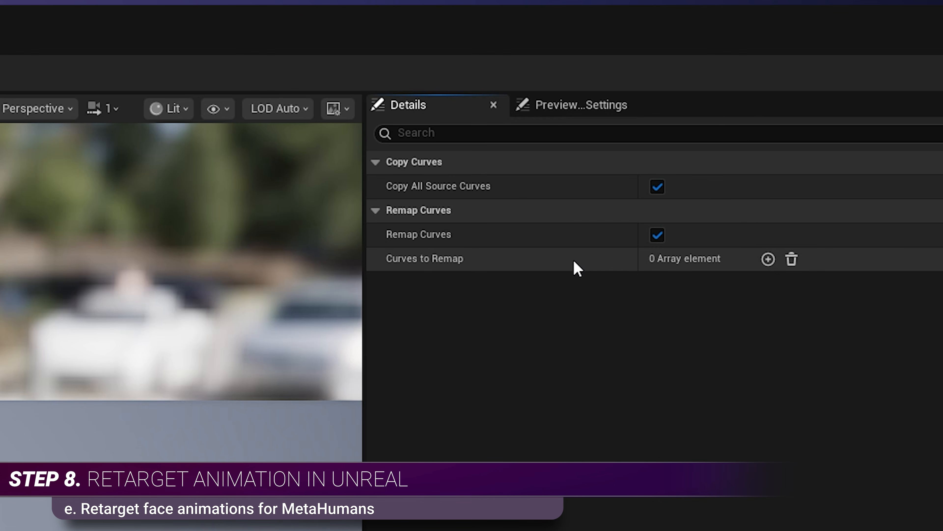
{"action": "right_click", "coordinate": [575, 263]}
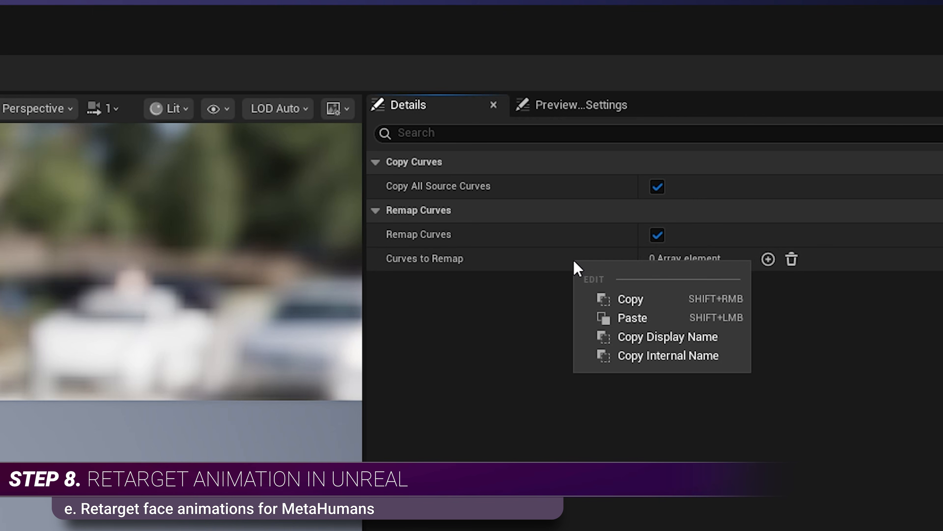
{"action": "left_click", "coordinate": [634, 319]}
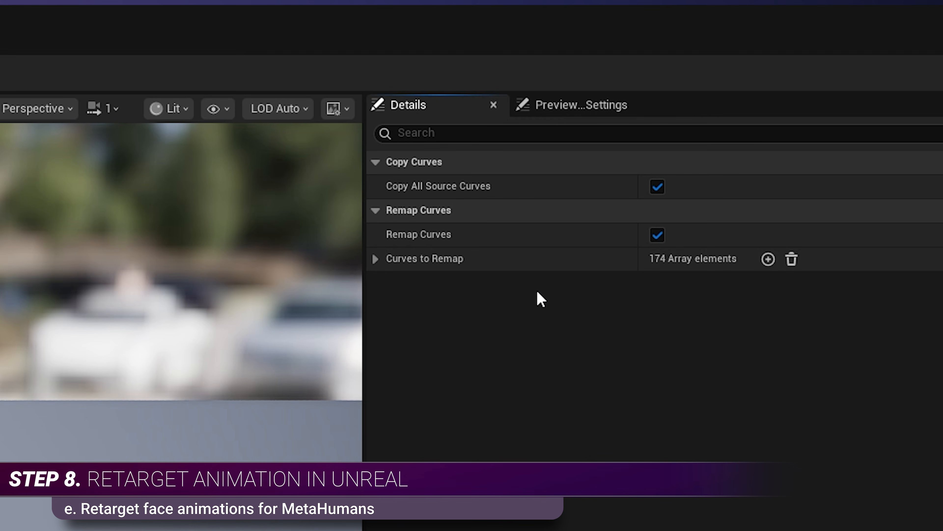
{"action": "left_click", "coordinate": [376, 258]}
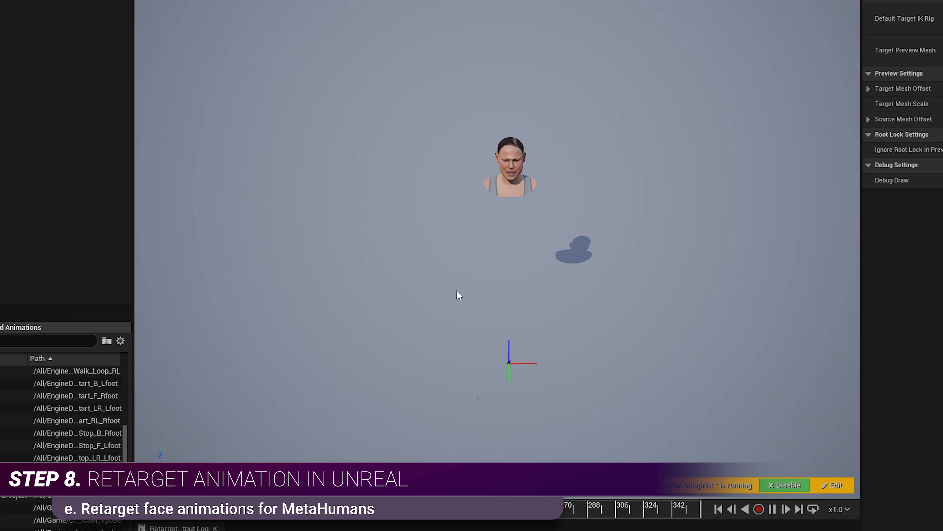
Export David's retargeted face animation to the RetargetFlowToMetaHuman folder with the suffix _FaceAnimToMH and the default batch export options.
{"action": "scroll", "coordinate": [530, 199], "scroll_direction": "up", "scroll_amount": 6}
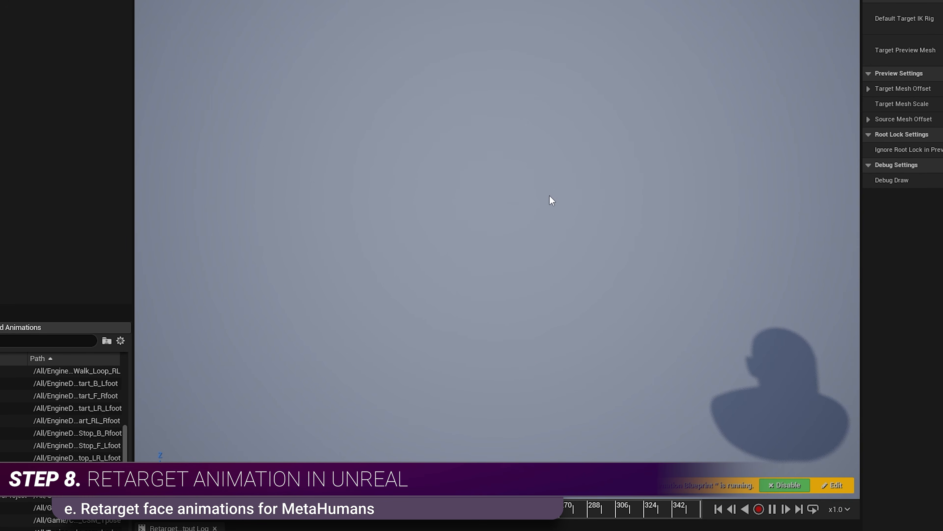
{"action": "scroll", "coordinate": [572, 188], "scroll_direction": "down", "scroll_amount": 5}
{"action": "left_click_drag", "start_coordinate": [581, 185], "coordinate": [542, 186], "text": "alt"}
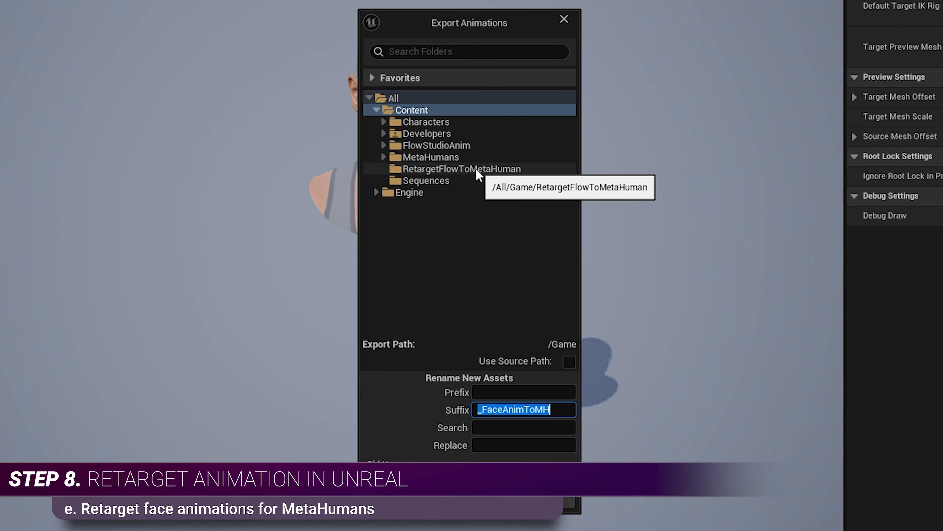
{"action": "left_click", "coordinate": [477, 170]}
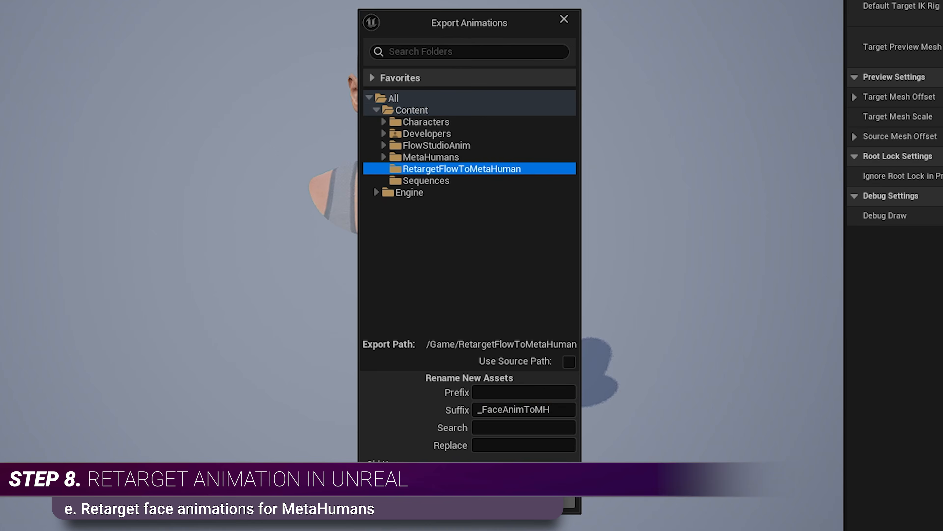
{"action": "left_click", "coordinate": [570, 504]}
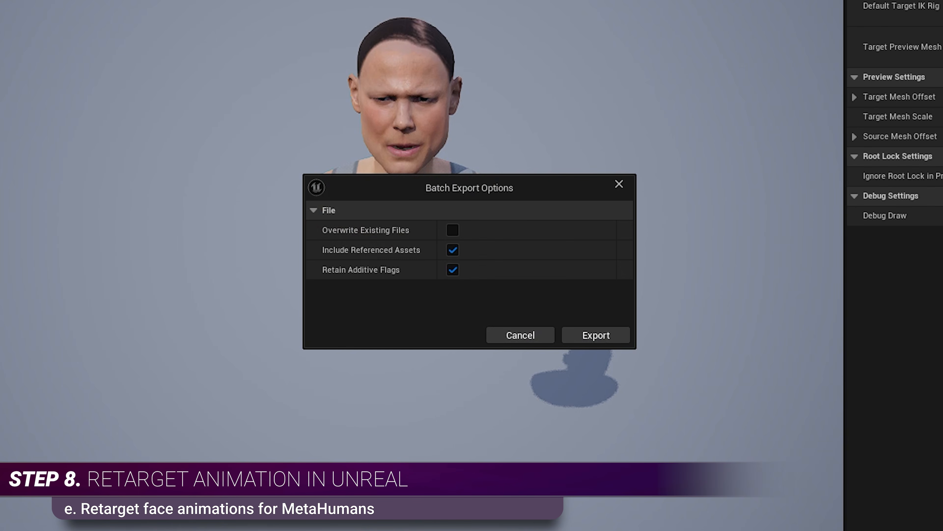
{"action": "left_click", "coordinate": [581, 335]}
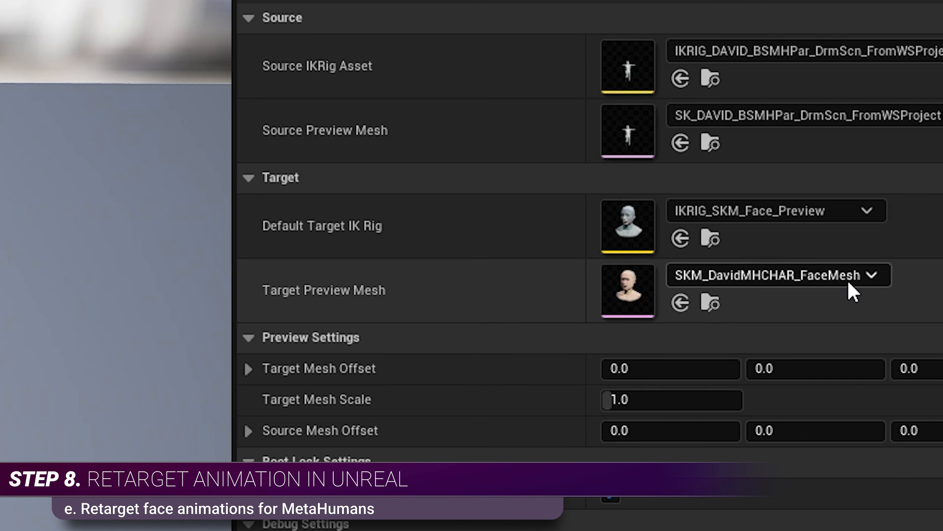
Set the retargeter's Target Preview Mesh to SKM_JaneMHCHAR_FaceMesh.
{"action": "left_click", "coordinate": [850, 286]}
{"action": "scroll", "coordinate": [717, 367], "scroll_direction": "down", "scroll_amount": 2}
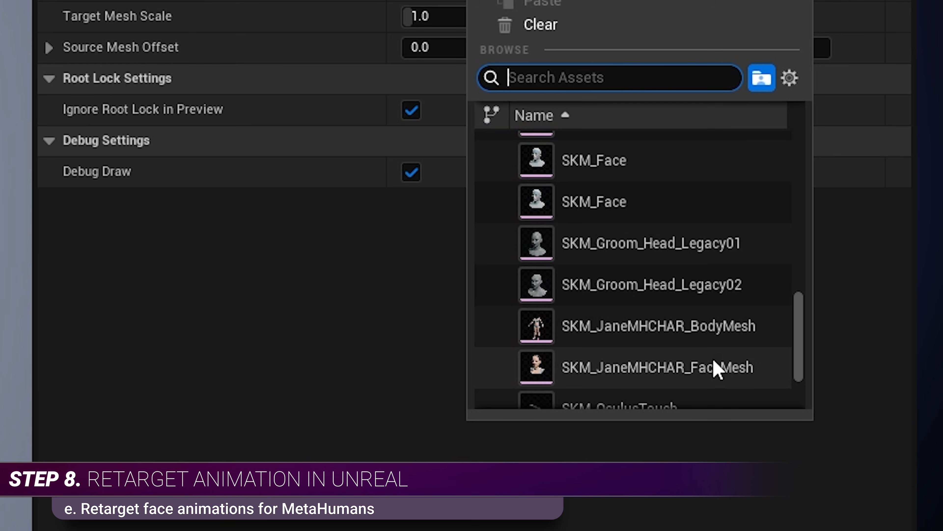
{"action": "left_click", "coordinate": [717, 368]}
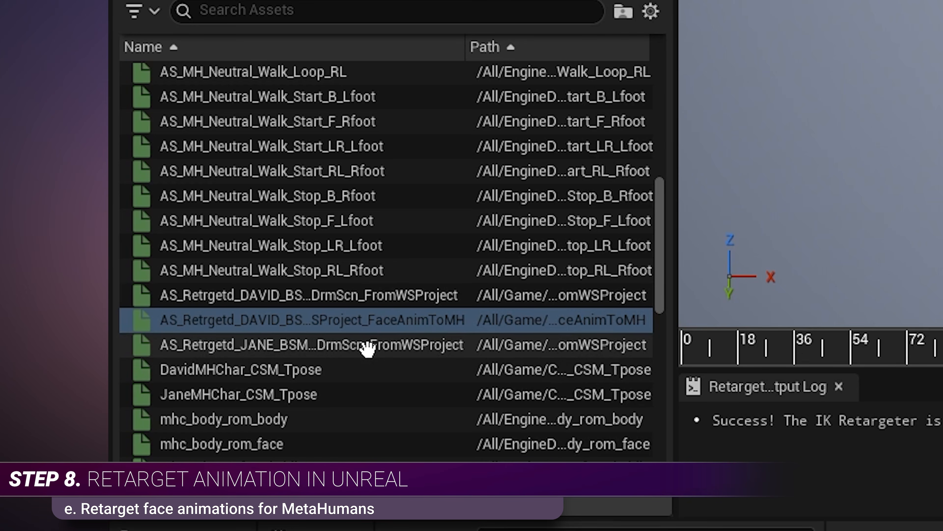
Export the AS_Retrgetd_JANE_BSMHPar_DrmScn_FromWSProject animation to the RetargetFlowToMetaHuman folder with the suffix _FaceAnimToMH and the default batch export options.
{"action": "left_click", "coordinate": [368, 345]}
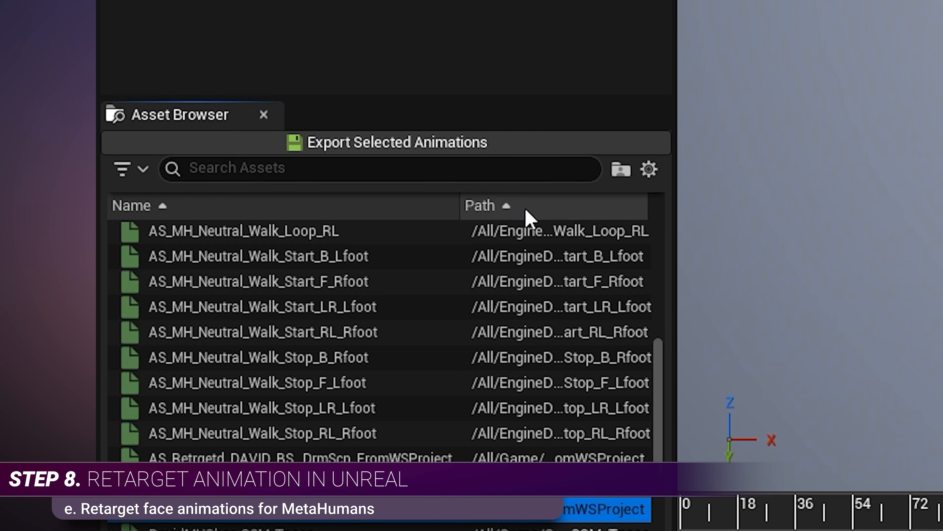
{"action": "left_click", "coordinate": [423, 148]}
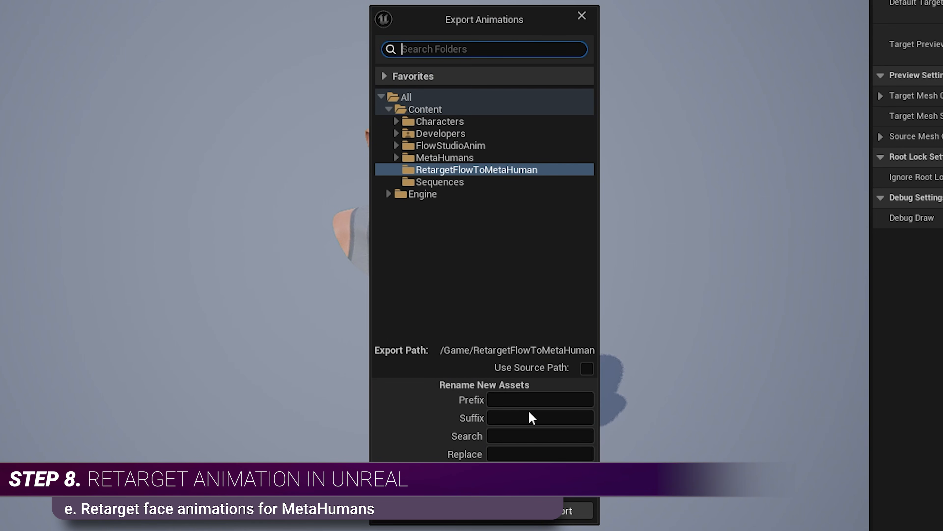
{"action": "left_click", "coordinate": [522, 417]}
{"action": "type", "text": "_FaceAnimToMH"}
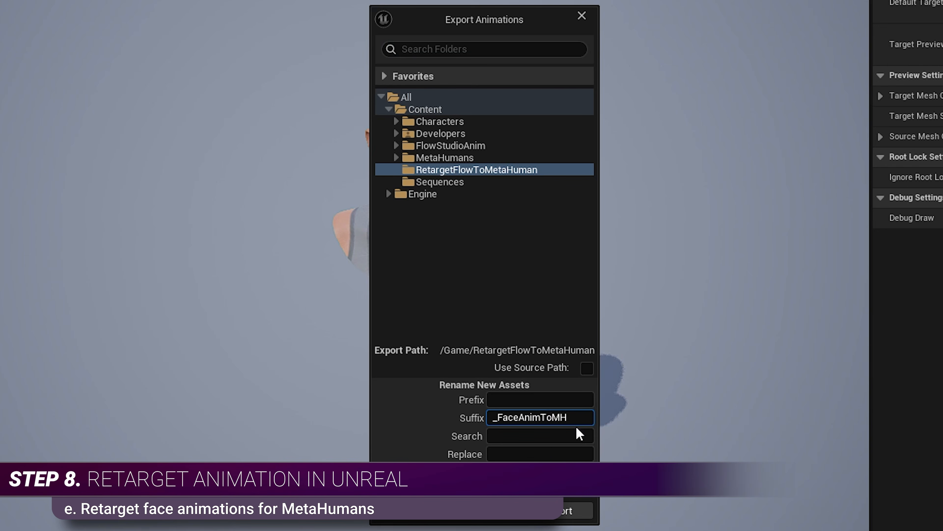
{"action": "left_click", "coordinate": [564, 509]}
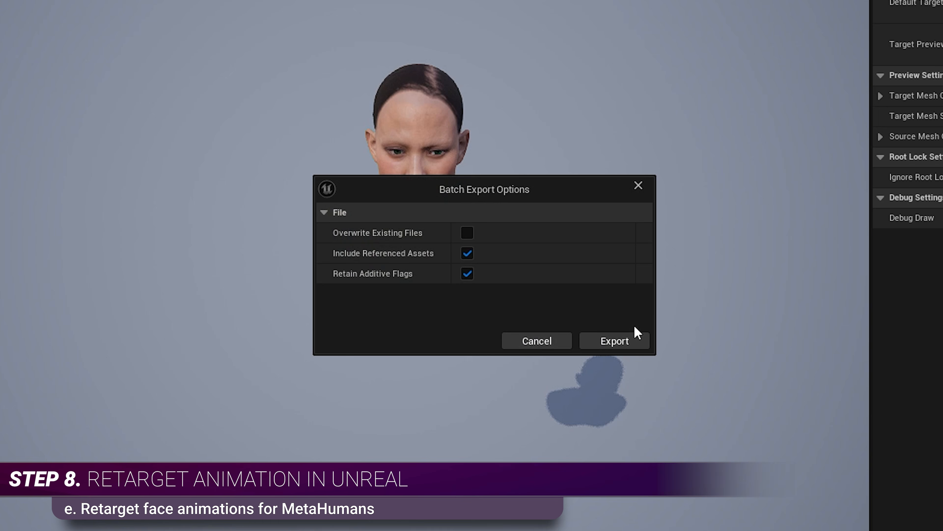
{"action": "left_click", "coordinate": [633, 337]}
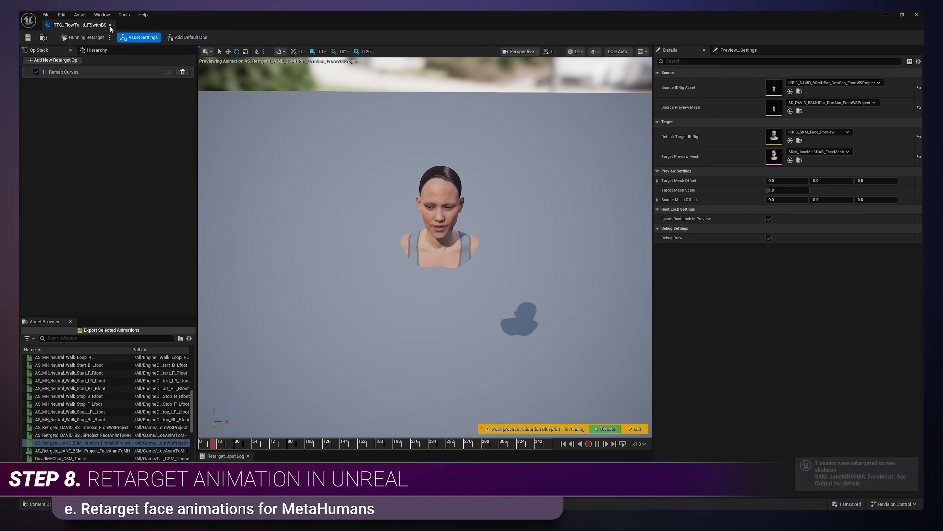
Close the face retargeter asset and return to the SEQ_DrmScene_01 Level Sequence.
{"action": "left_click", "coordinate": [109, 25]}
{"action": "left_click", "coordinate": [487, 390]}
{"action": "left_click", "coordinate": [270, 293]}
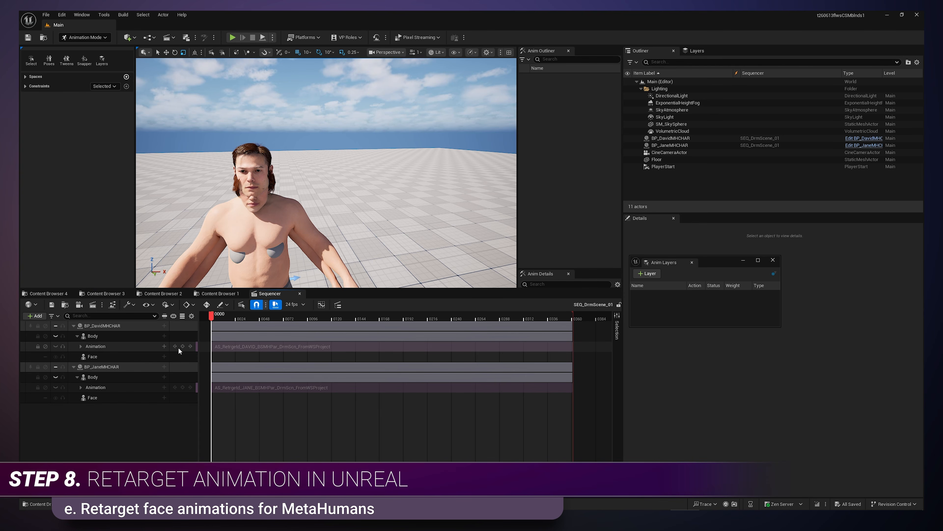
Add the AS_Retrgetd_DAVID_BSMHPar_DrmScn_FromWSProject_FaceAnimToMH animation to the Face track of BP_DavidMHCHAR.
{"action": "left_click", "coordinate": [164, 356]}
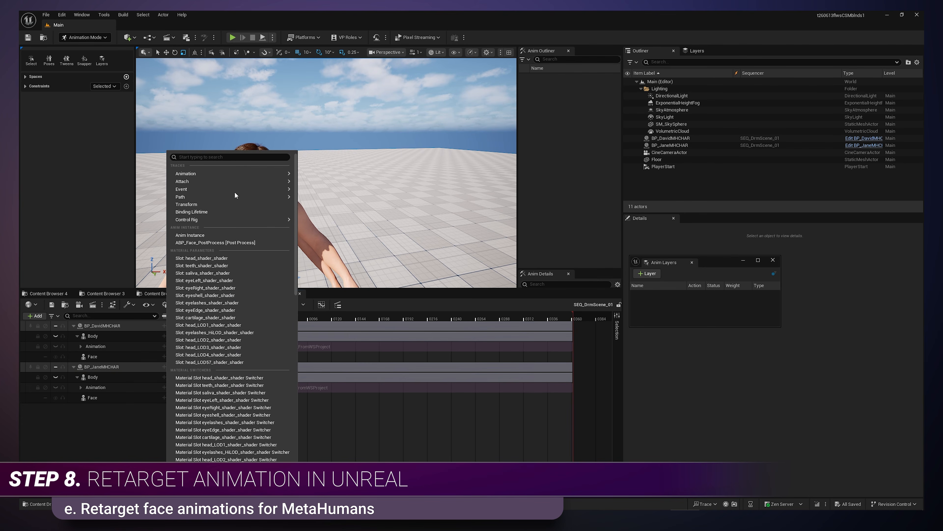
{"action": "mouse_move", "coordinate": [241, 173]}
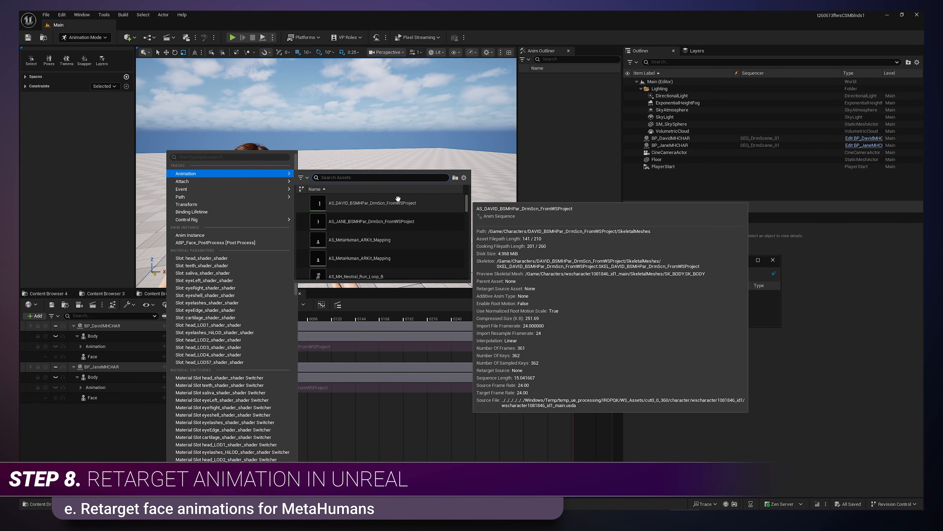
{"action": "type", "text": "face"}
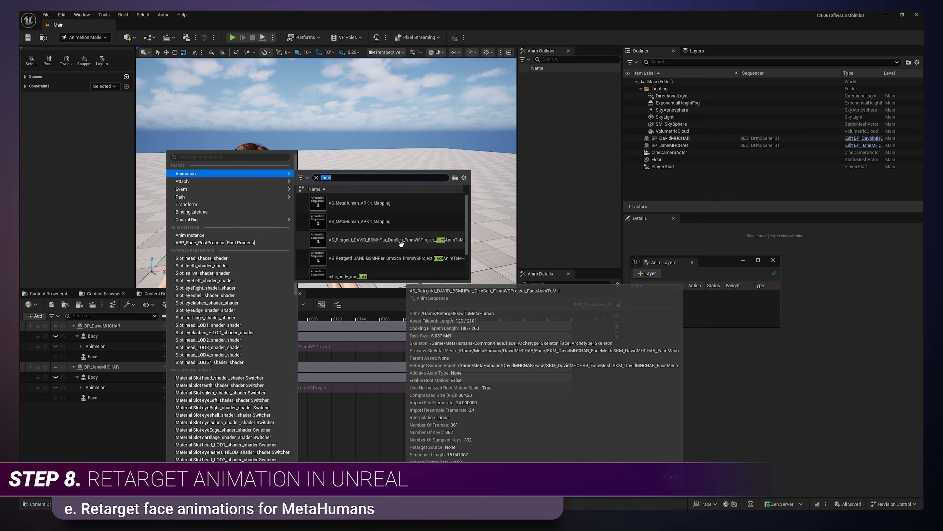
{"action": "left_click", "coordinate": [401, 245]}
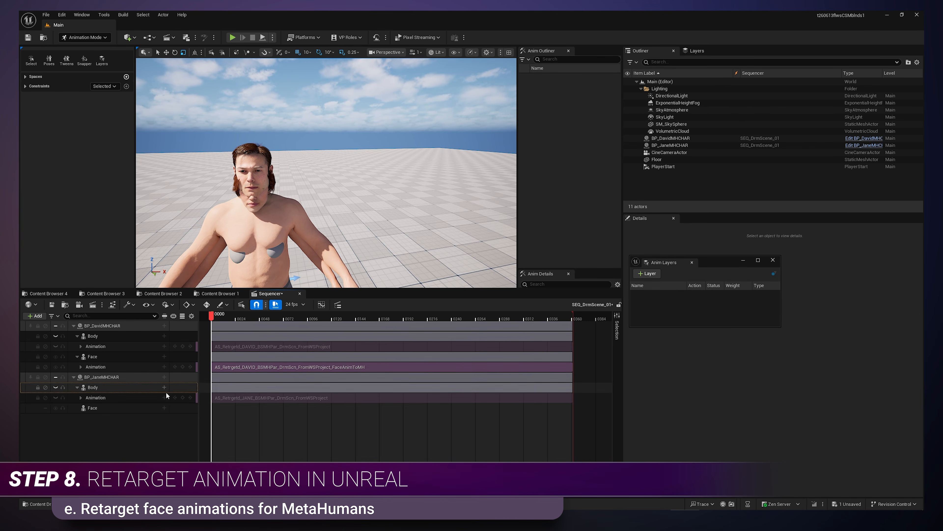
Add the AS_Retrgetd_JANE_BSMHPar_DrmScn_FromWSProject_FaceAnimToMH animation to the Face track of BP_JaneMHCHAR.
{"action": "left_click", "coordinate": [164, 405]}
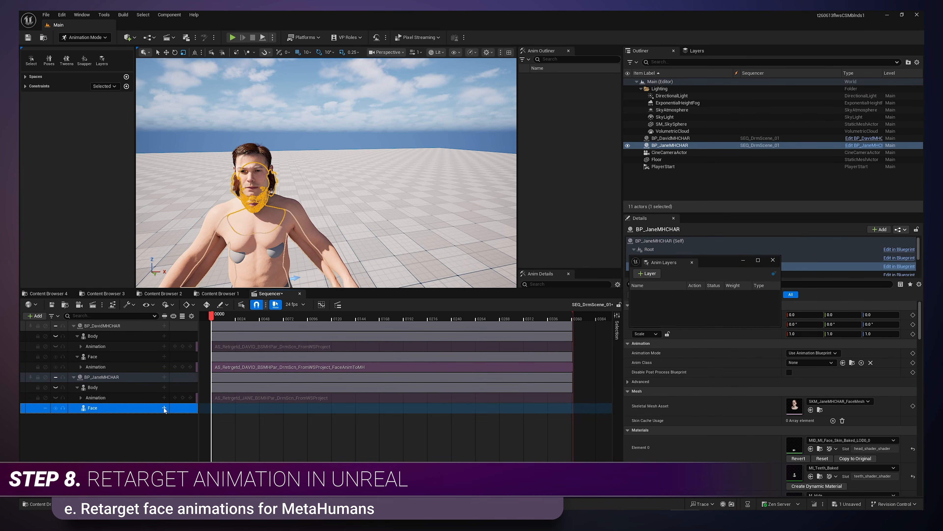
{"action": "left_click", "coordinate": [164, 407]}
{"action": "mouse_move", "coordinate": [257, 70]}
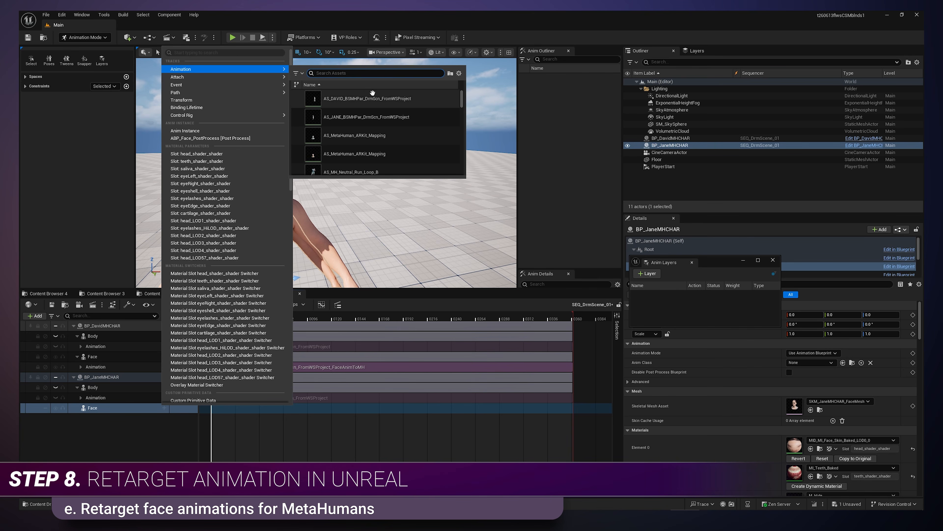
{"action": "type", "text": "face"}
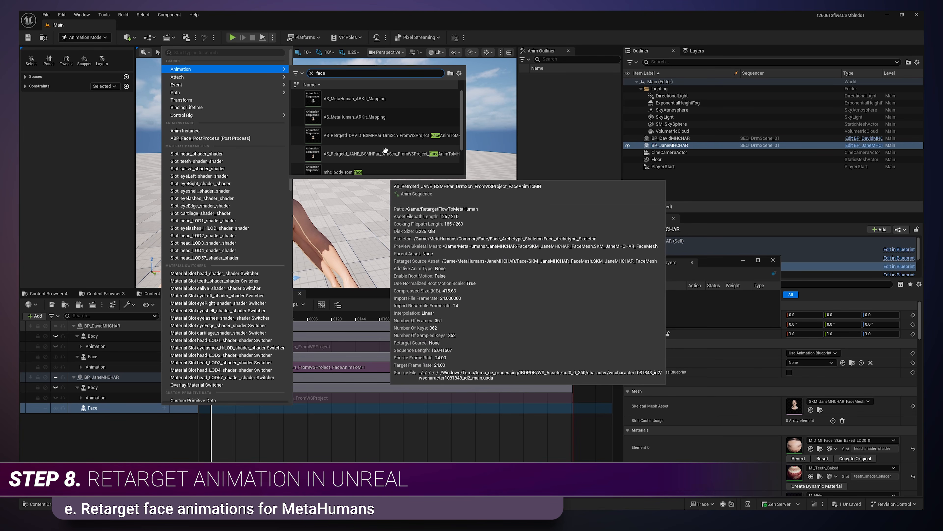
{"action": "left_click", "coordinate": [385, 150]}
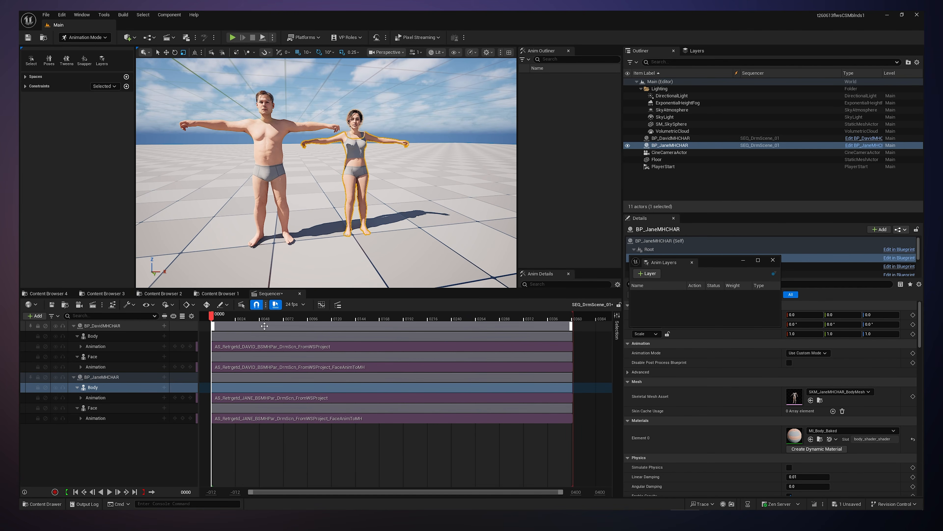
Play the sequence and examine both MetaHumans' body and face animation from different angles.
{"action": "key", "text": "space"}
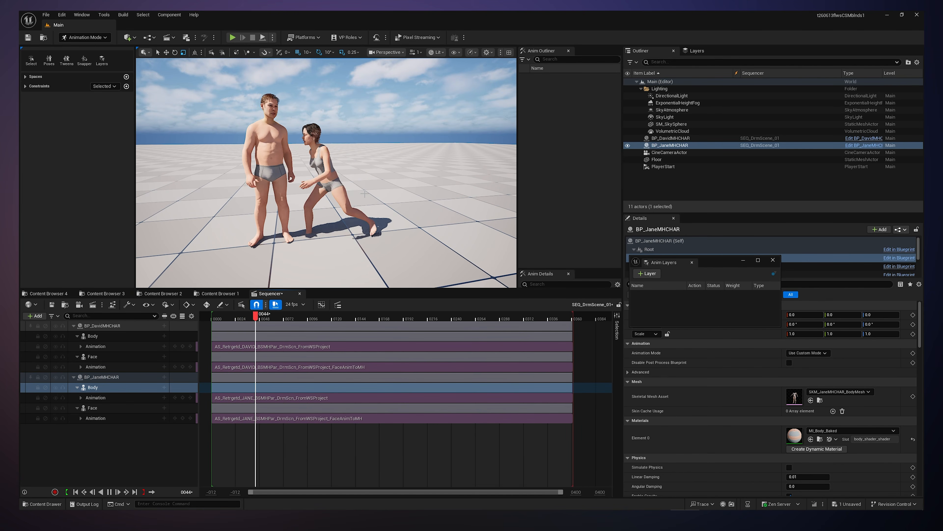
{"action": "left_click_drag", "start_coordinate": [326, 173], "coordinate": [349, 199], "text": "alt"}
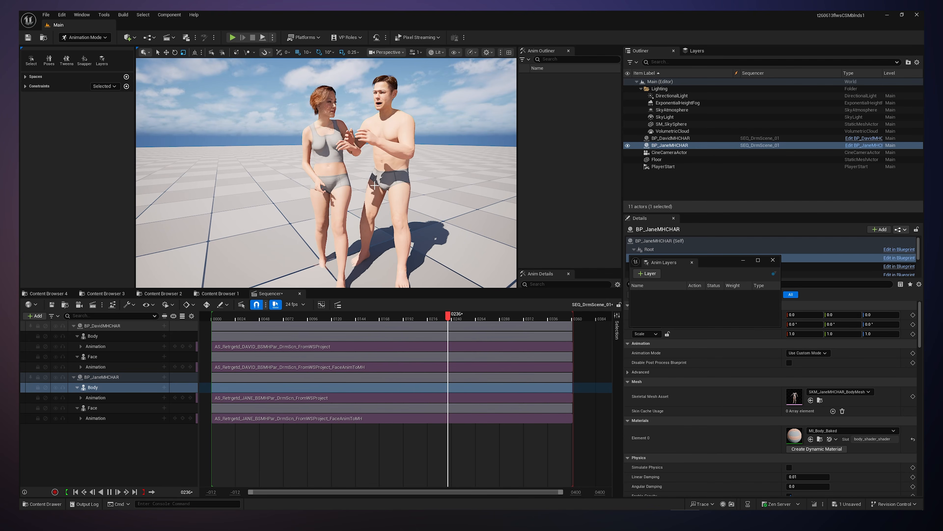
{"action": "scroll", "coordinate": [326, 172], "scroll_direction": "up", "scroll_amount": 4}
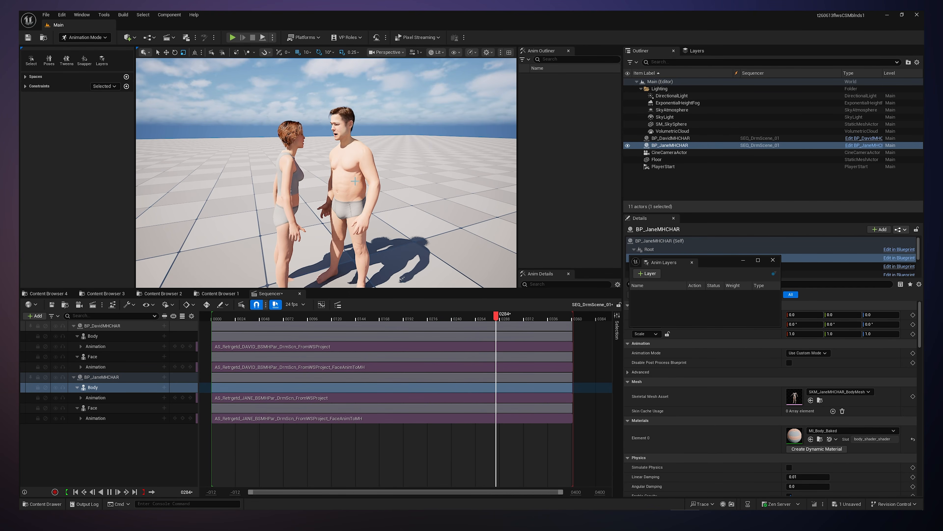